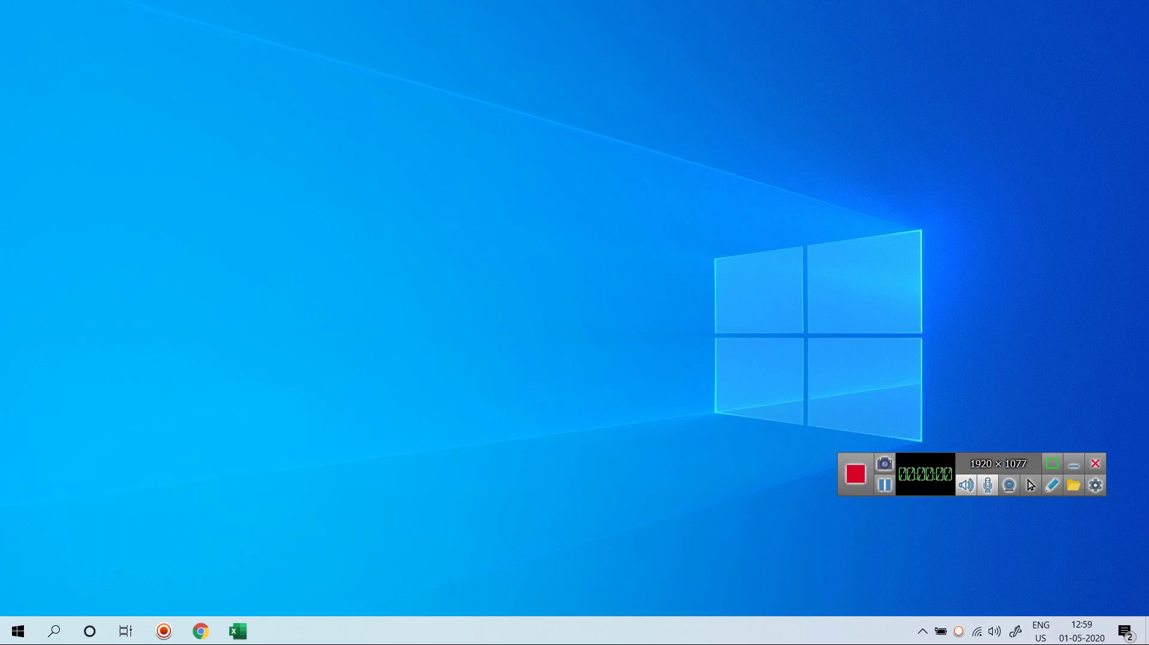
- Open the Sales-Scoremeter workbook from the taskbar, showing the gauge at a 23% sales score
{"action": "left_click", "coordinate": [1074, 464]}
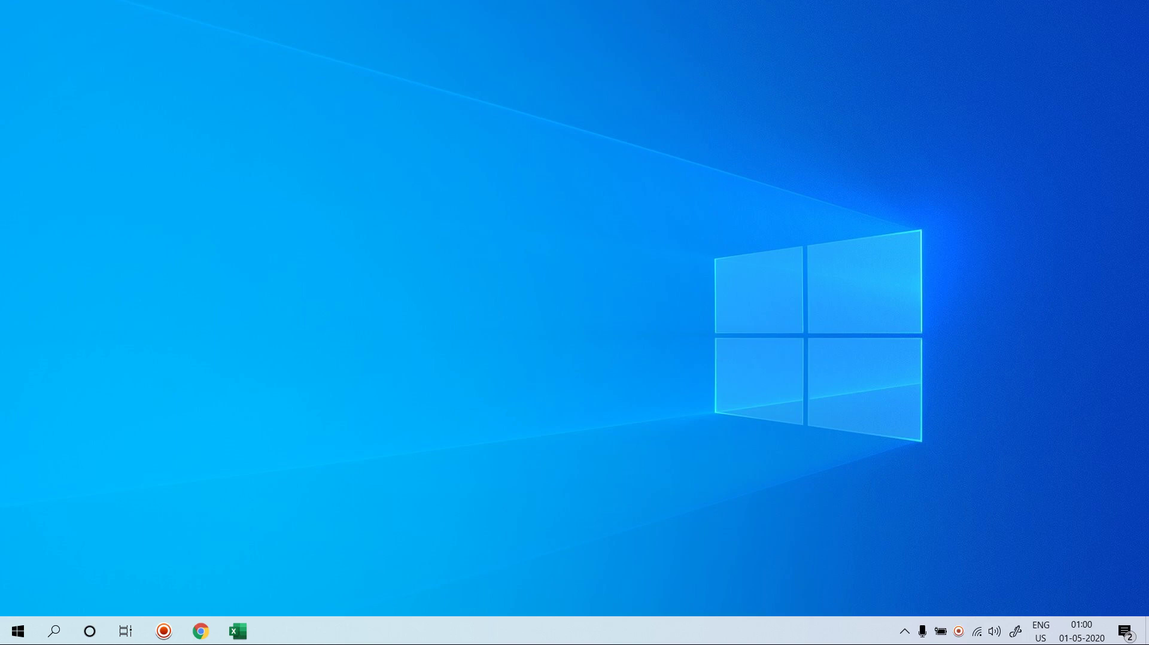
{"action": "left_click", "coordinate": [237, 631]}
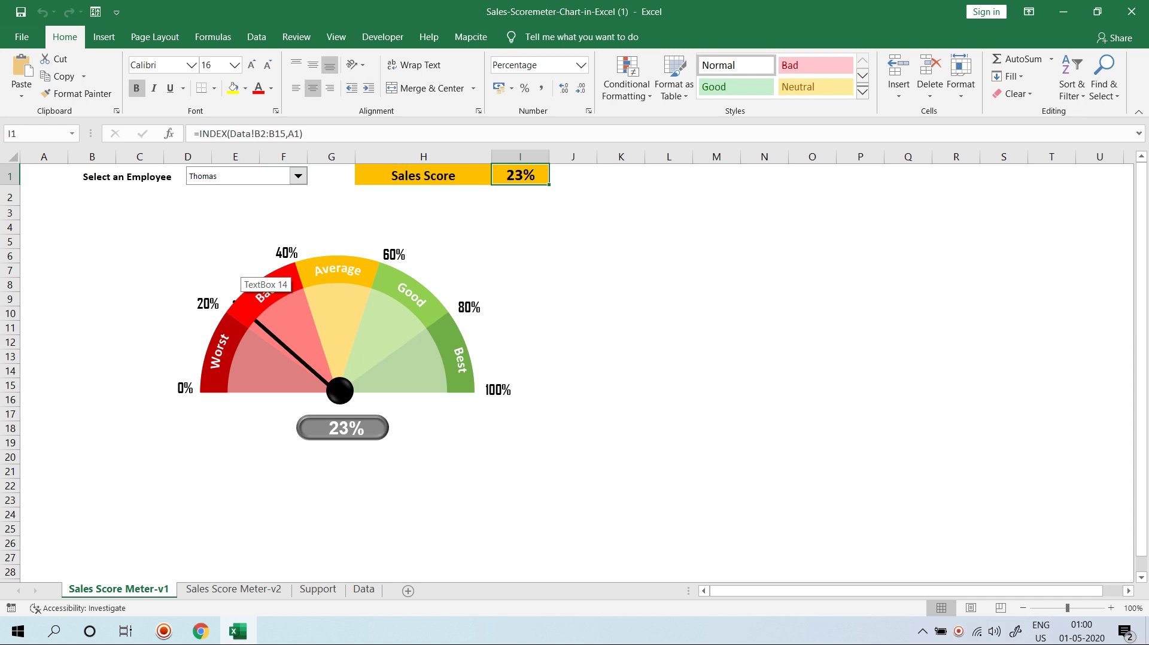
- Pick James, then Thomas, in the v1 employee drop-down to watch the needle move
{"action": "left_click", "coordinate": [298, 176]}
{"action": "left_click", "coordinate": [215, 261]}
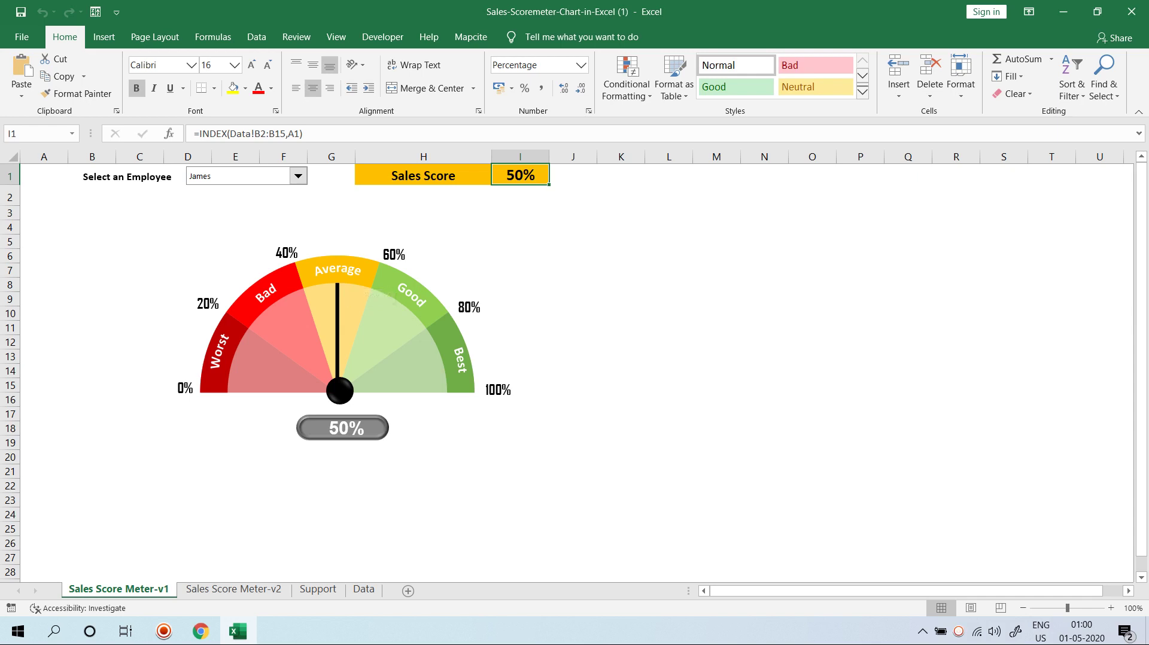
{"action": "left_click", "coordinate": [297, 176]}
{"action": "left_click", "coordinate": [239, 312]}
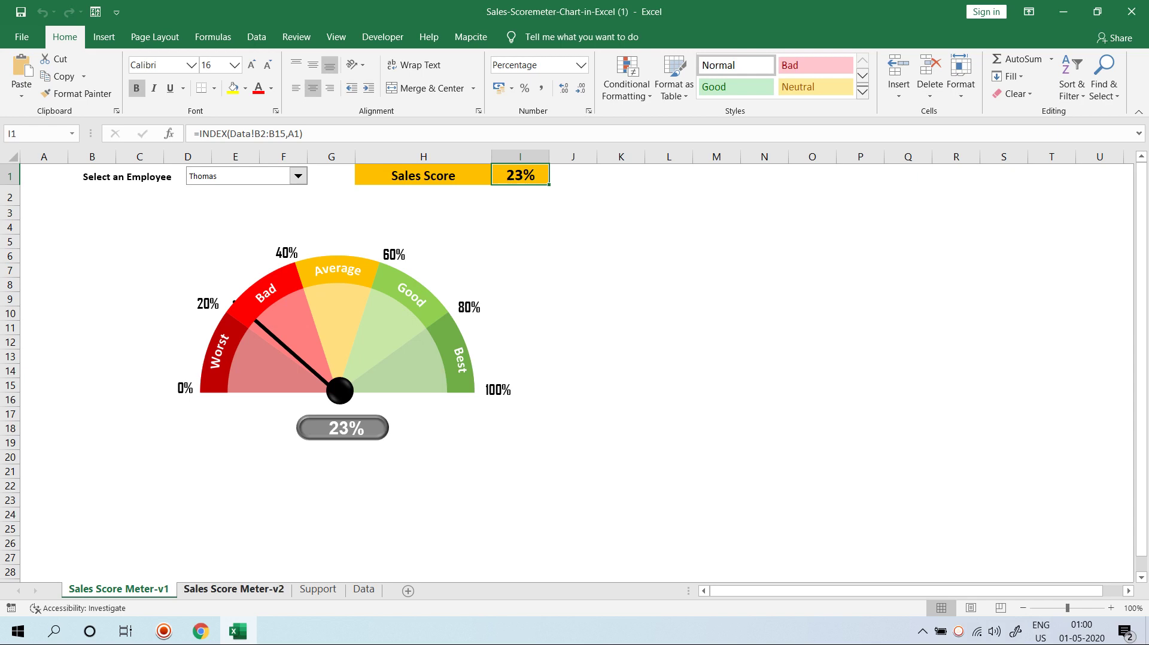
- On the Sales Score Meter-v2 sheet, select Emily in the list box, then view the Data sheet
{"action": "left_click", "coordinate": [233, 590]}
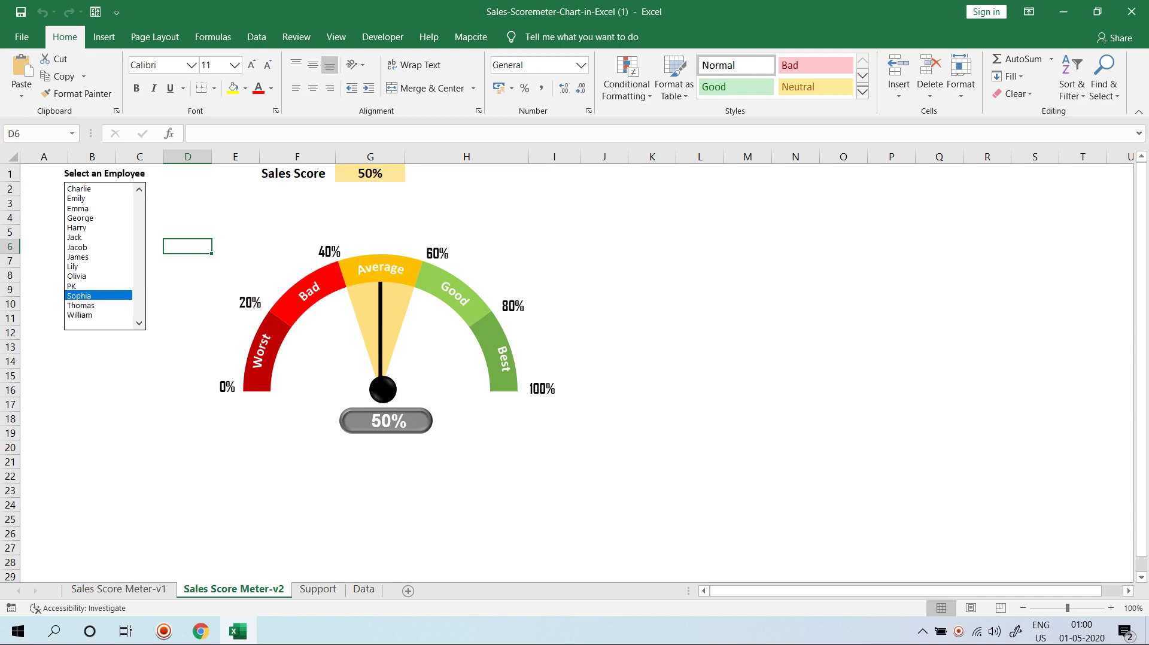
{"action": "left_click", "coordinate": [75, 198]}
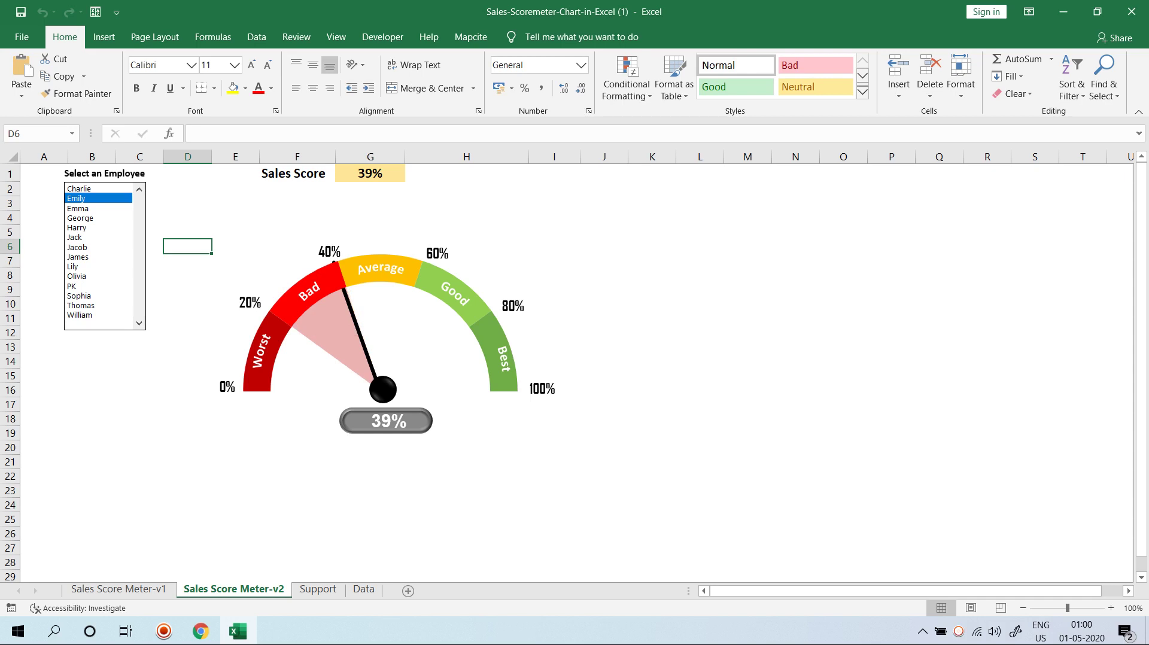
{"action": "left_click", "coordinate": [370, 188]}
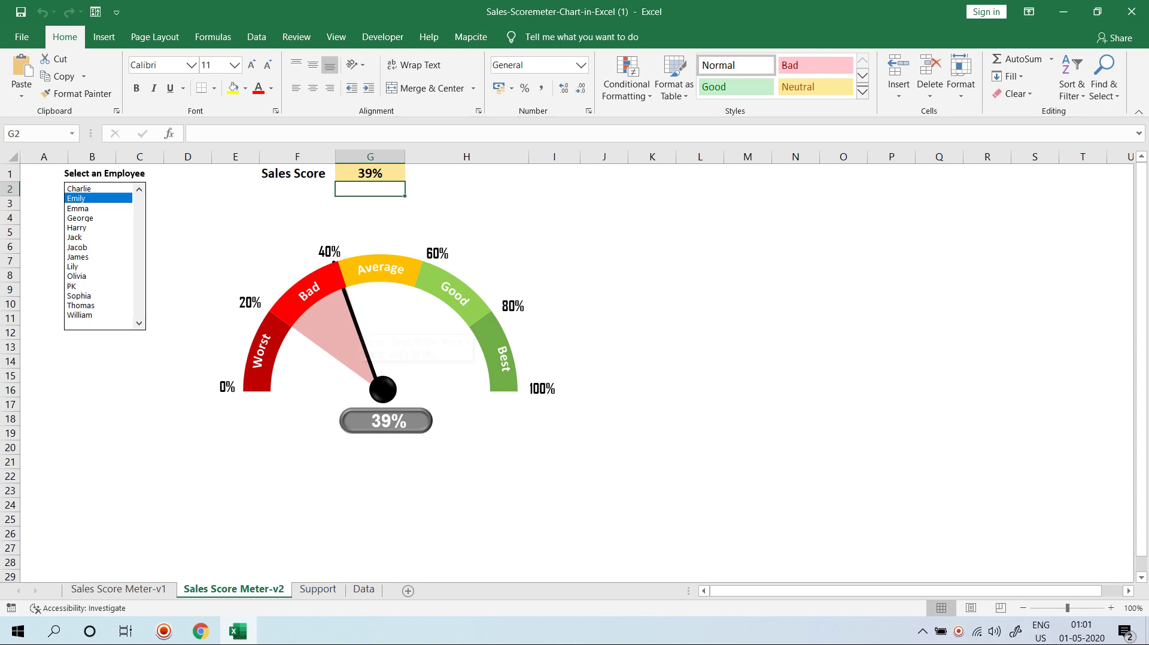
{"action": "left_click", "coordinate": [363, 590]}
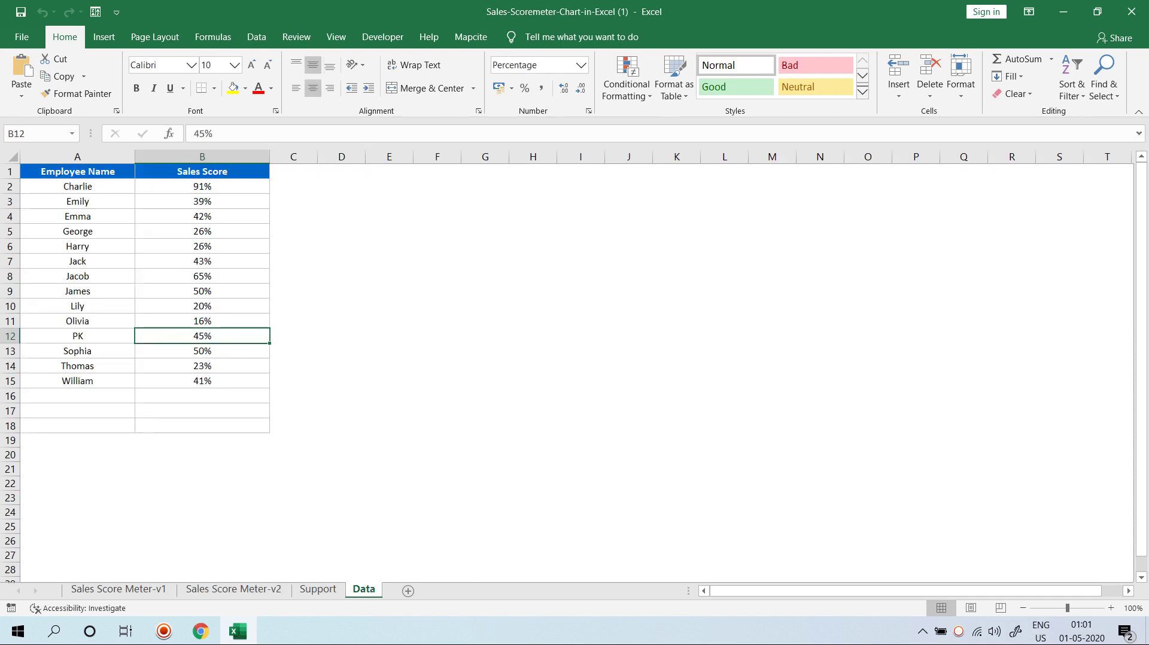
- Copy the entire Data sheet and paste it into a new blank workbook
{"action": "key", "text": "ctrl+Home"}
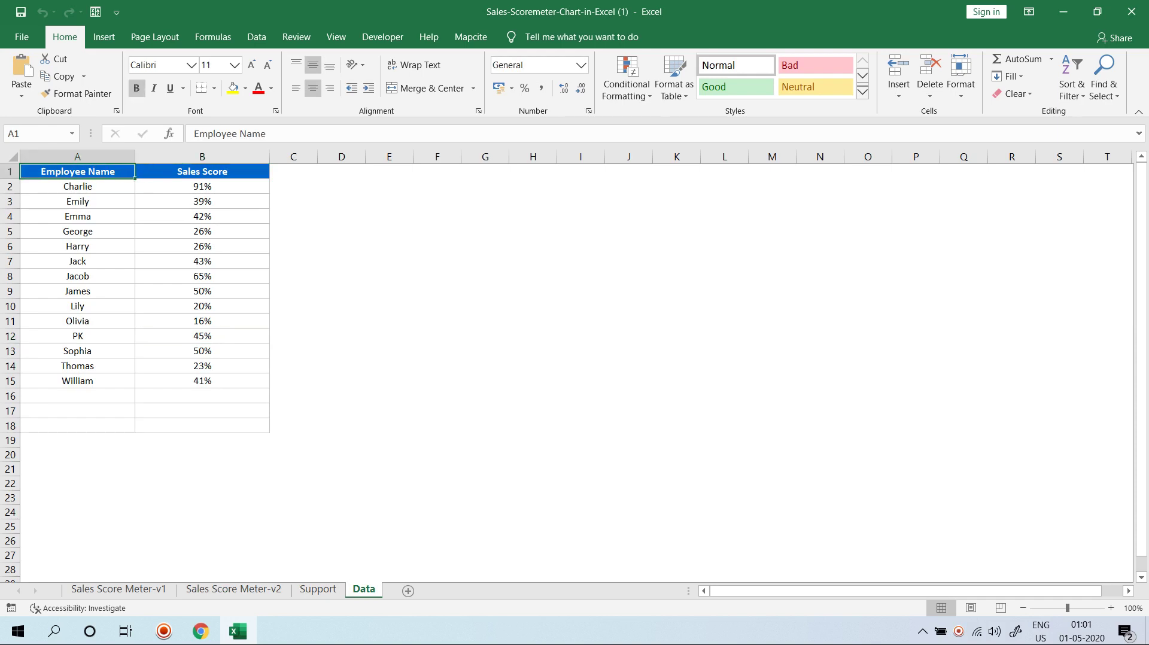
{"action": "left_click", "coordinate": [12, 157]}
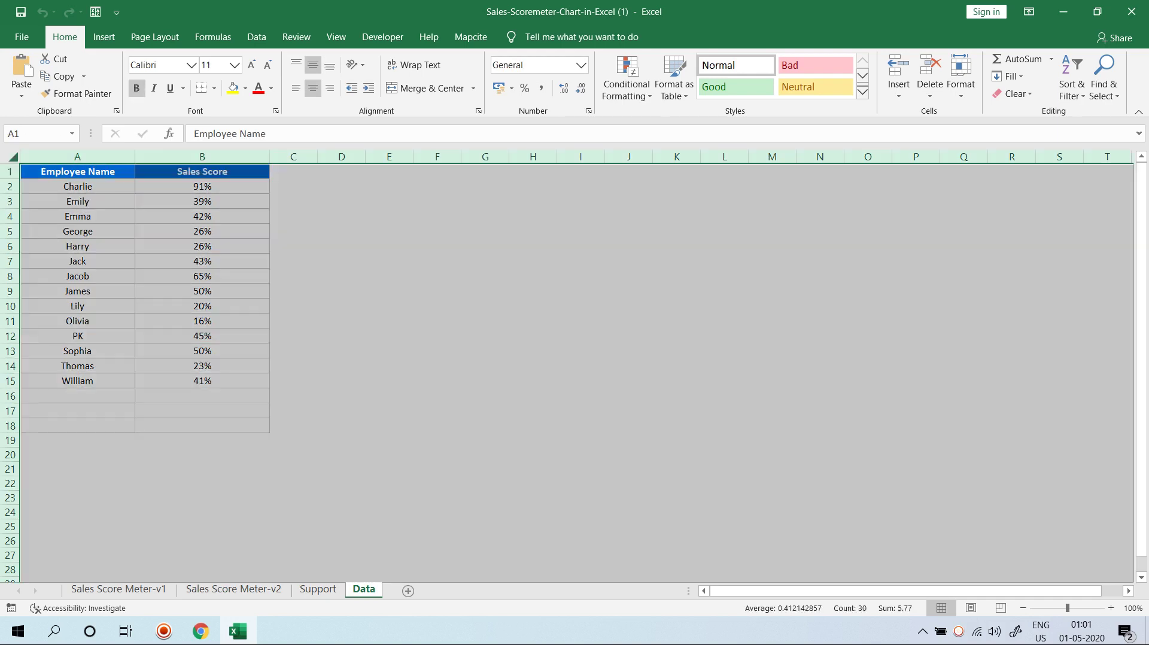
{"action": "key", "text": "ctrl+c"}
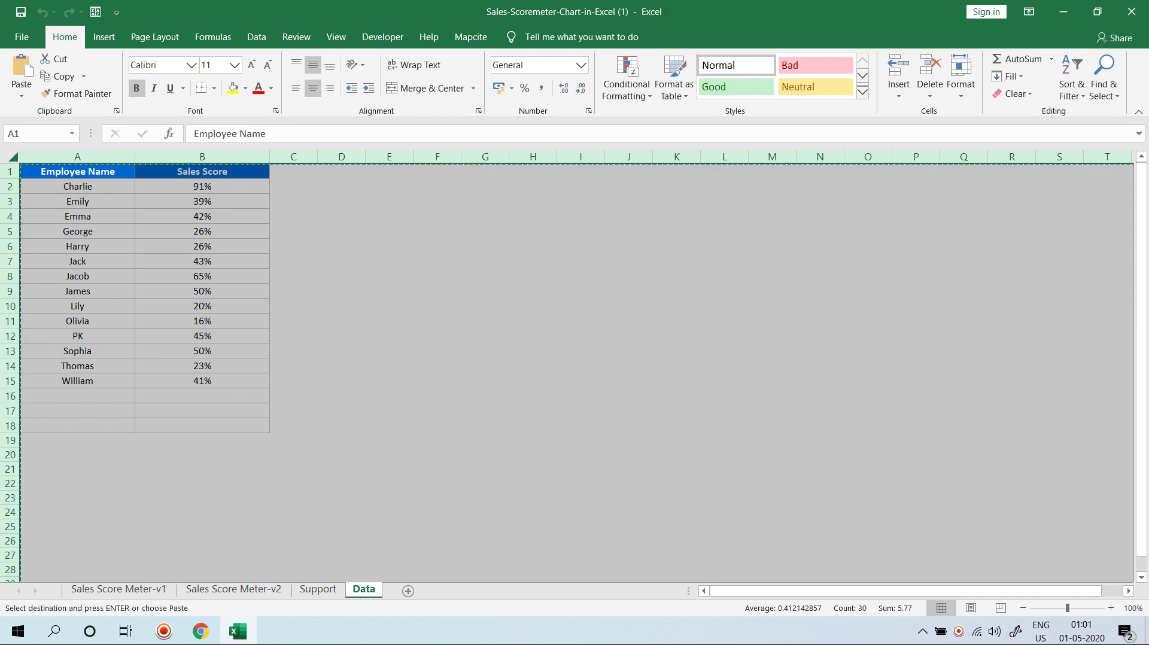
{"action": "key", "text": "ctrl+n"}
{"action": "key", "text": "ctrl+a"}
{"action": "key", "text": "ctrl+v"}
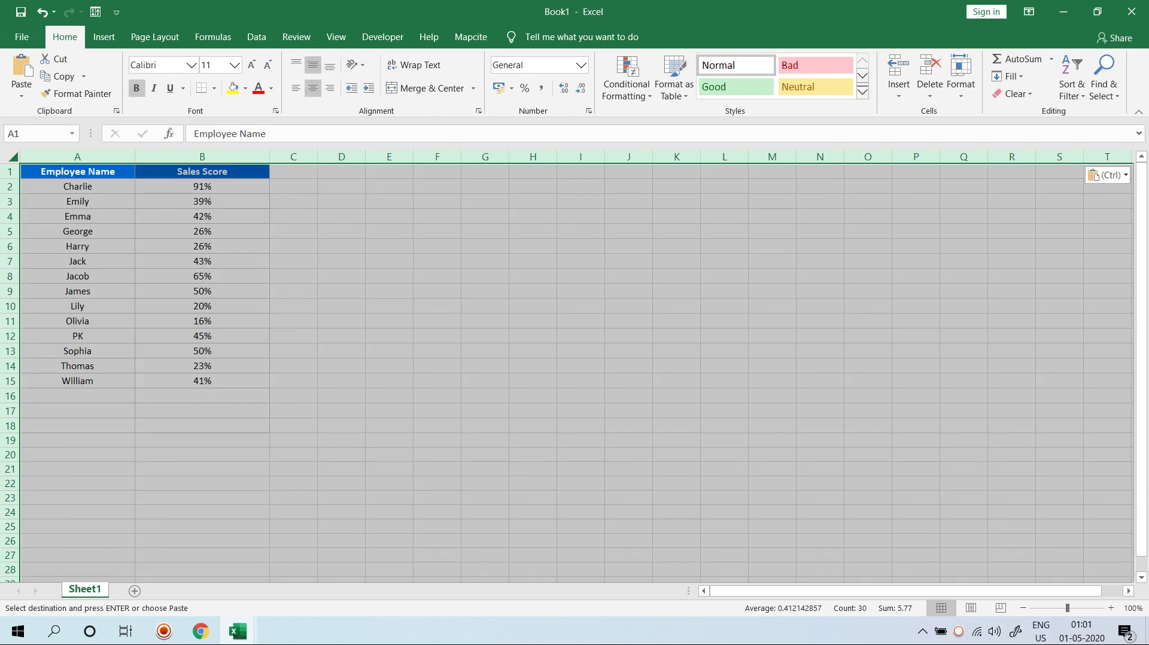
- Rename Sheet1 to DATA and add a blank Sheet2 after it
{"action": "key", "text": "alt+h"}
{"action": "type", "text": "or"}
{"action": "type", "text": "DATA"}
{"action": "left_click", "coordinate": [201, 497]}
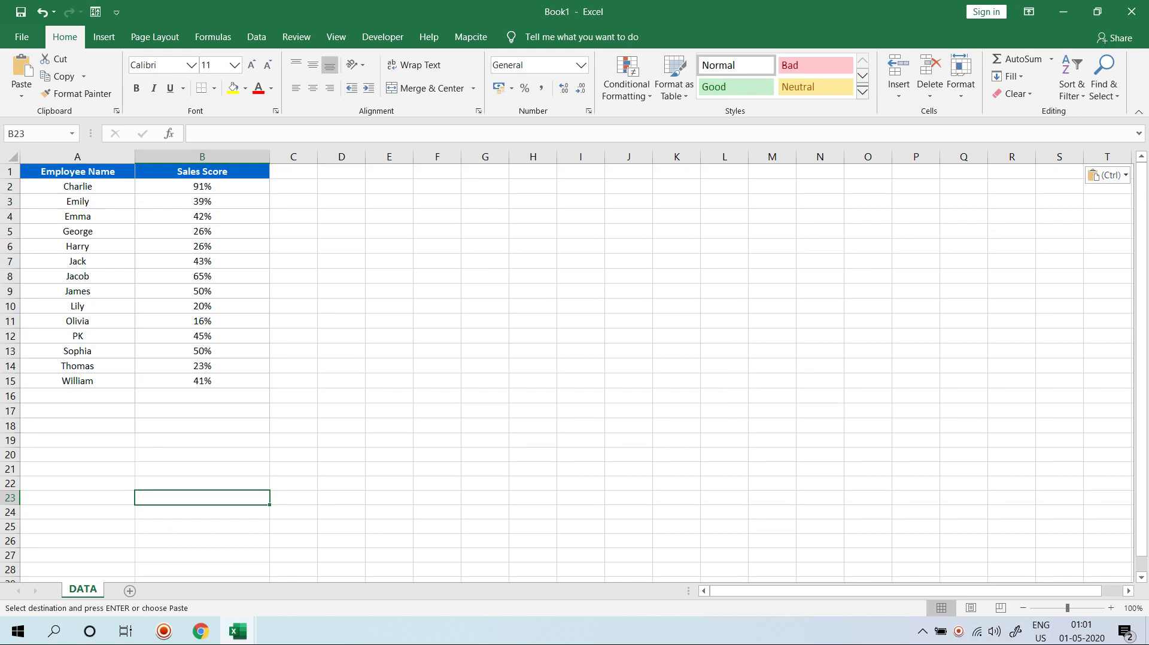
{"action": "left_click", "coordinate": [129, 590]}
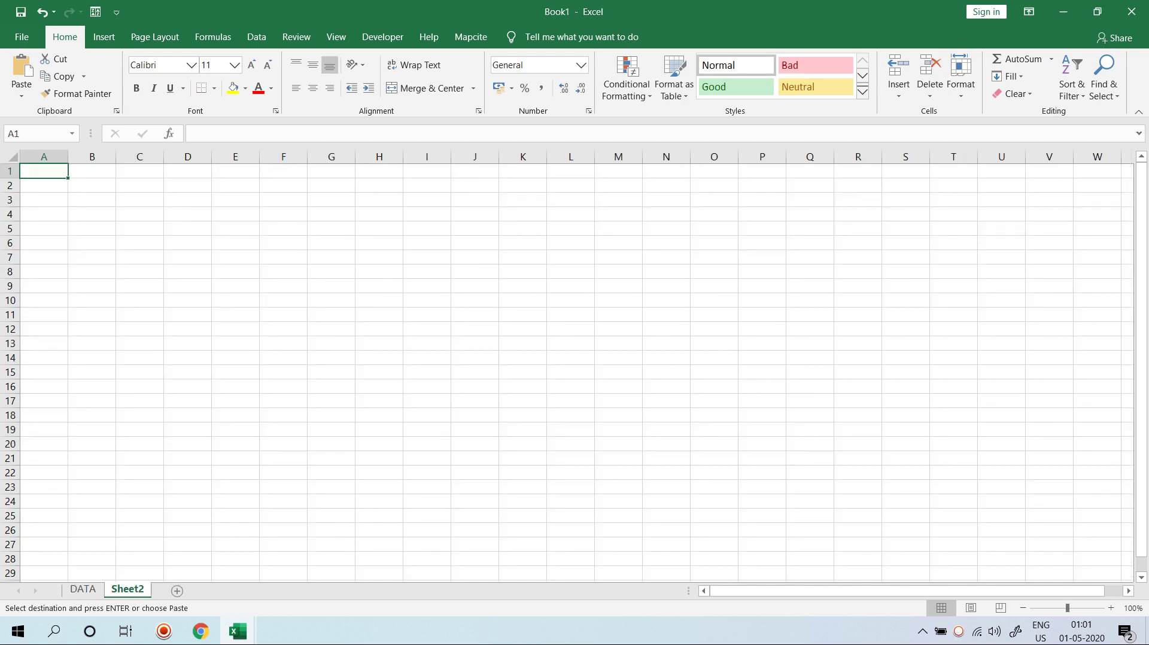
- Turn off gridlines on the new blank sheet
{"action": "left_click", "coordinate": [336, 37]}
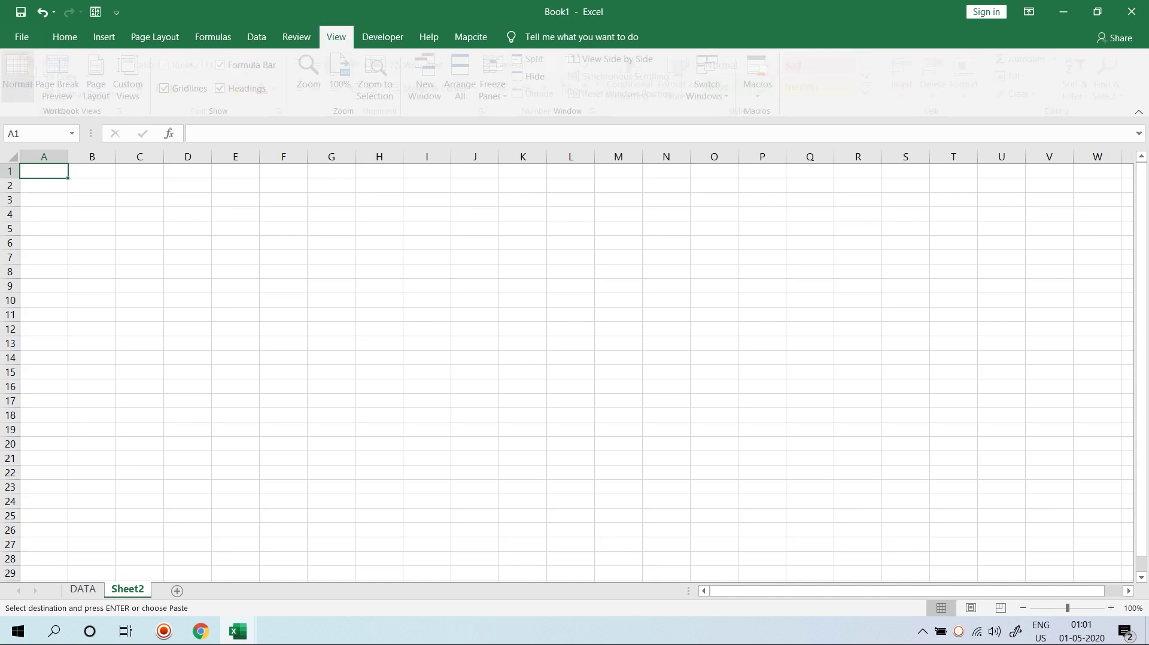
{"action": "left_click", "coordinate": [168, 88]}
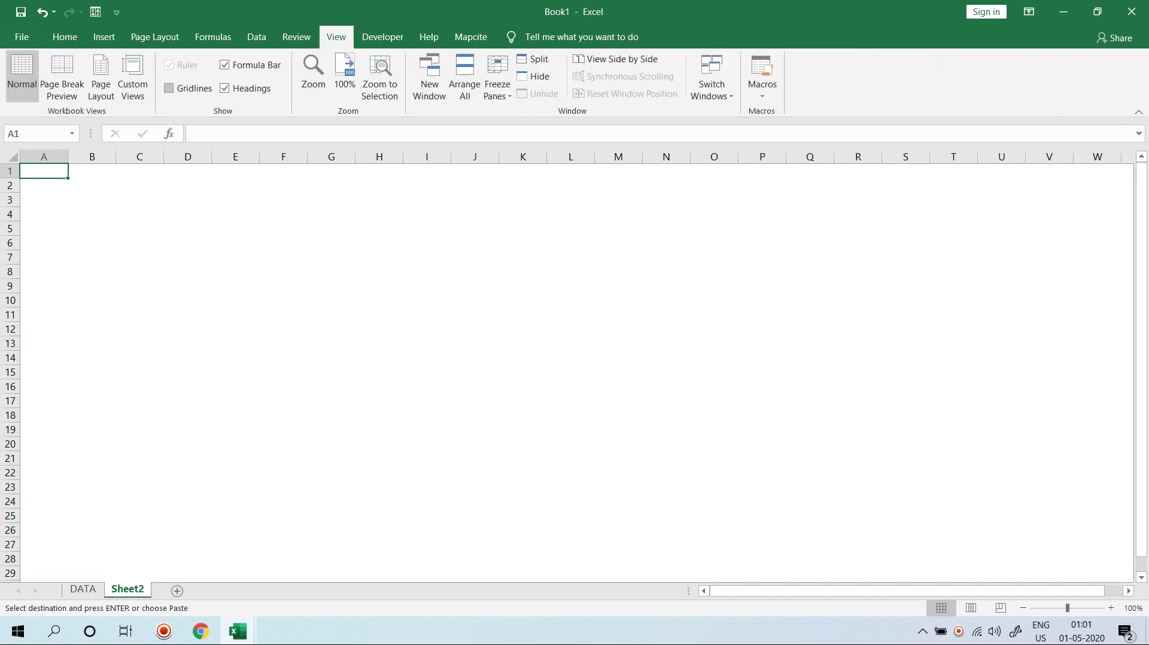
{"action": "left_click", "coordinate": [331, 242]}
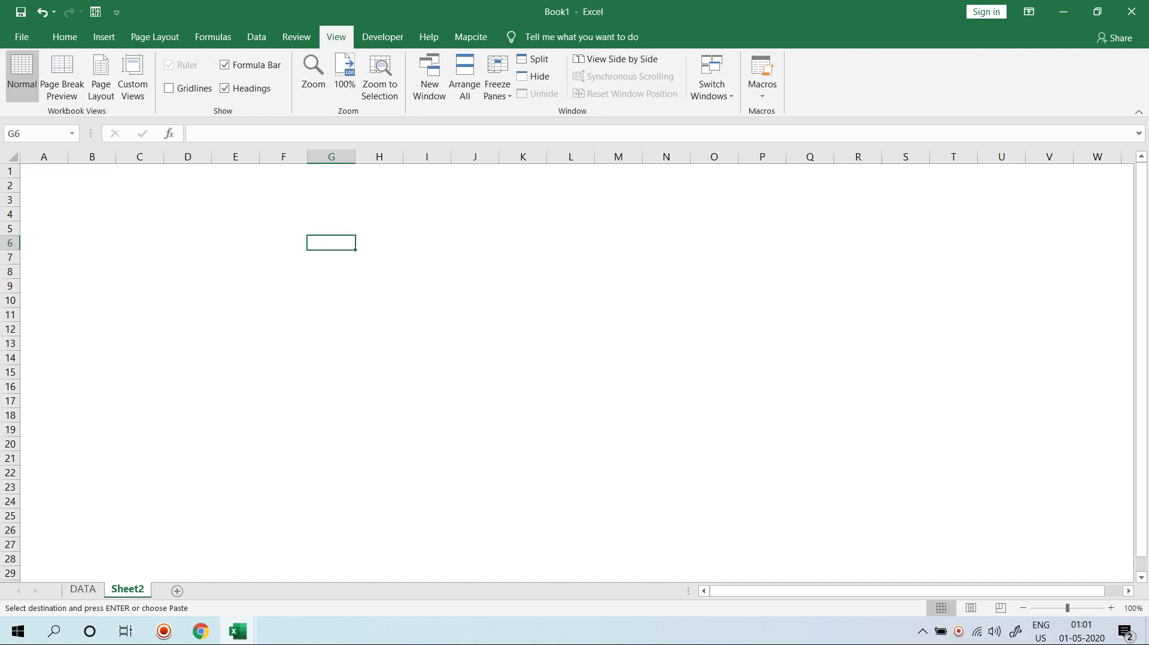
- Rename Sheet2 to 'Sale Score V-1' and select cells B2:C2
{"action": "double_click", "coordinate": [128, 589]}
{"action": "type", "text": "s"}
{"action": "key", "text": "BackSpace"}
{"action": "type", "text": "Sale Score V-1"}
{"action": "key", "text": "Return"}
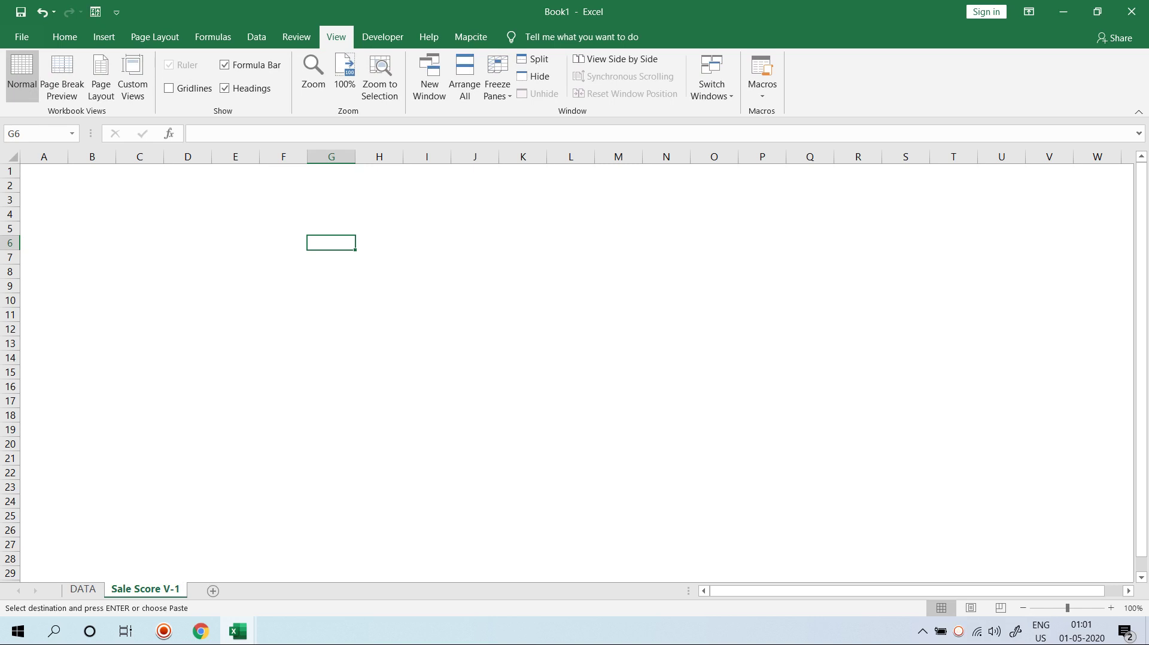
{"action": "left_click_drag", "start_coordinate": [91, 185], "coordinate": [139, 185]}
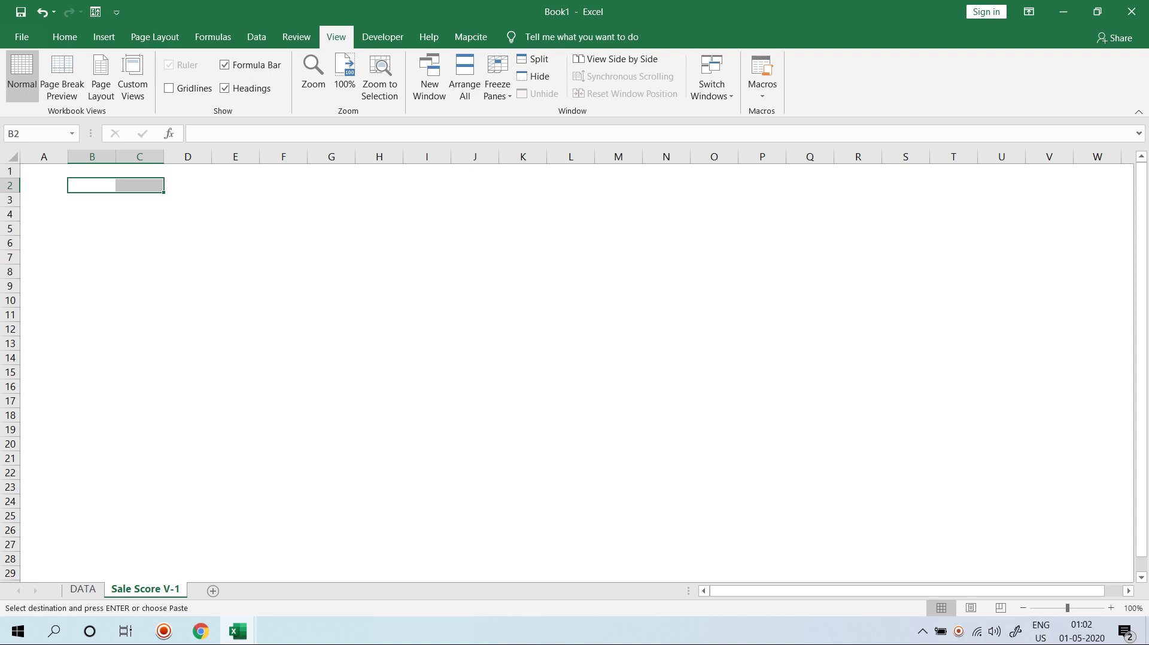
- Merge B2:C2 and enter the label 'Select an Empolyee'
{"action": "left_click", "coordinate": [65, 36]}
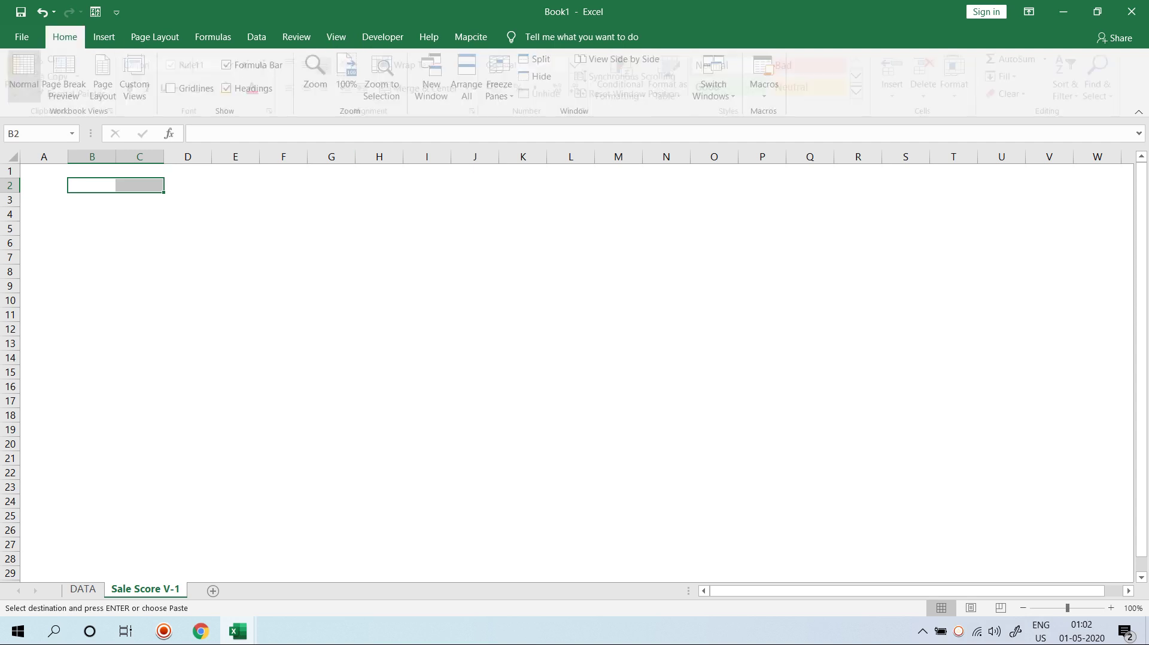
{"action": "left_click", "coordinate": [426, 88]}
{"action": "type", "text": "s"}
{"action": "key", "text": "BackSpace"}
{"action": "type", "text": "Select "}
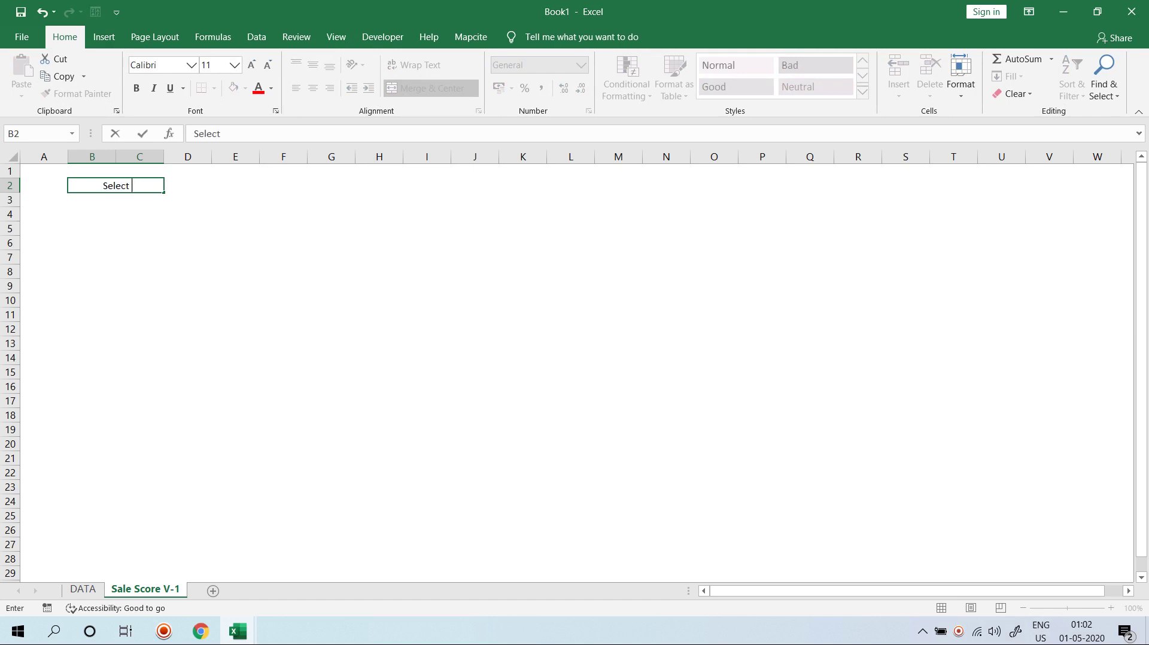
{"action": "type", "text": "a"}
{"action": "key", "text": "BackSpace"}
{"action": "type", "text": "an Emp"}
{"action": "key", "text": "BackSpace"}
{"action": "type", "text": "polyee"}
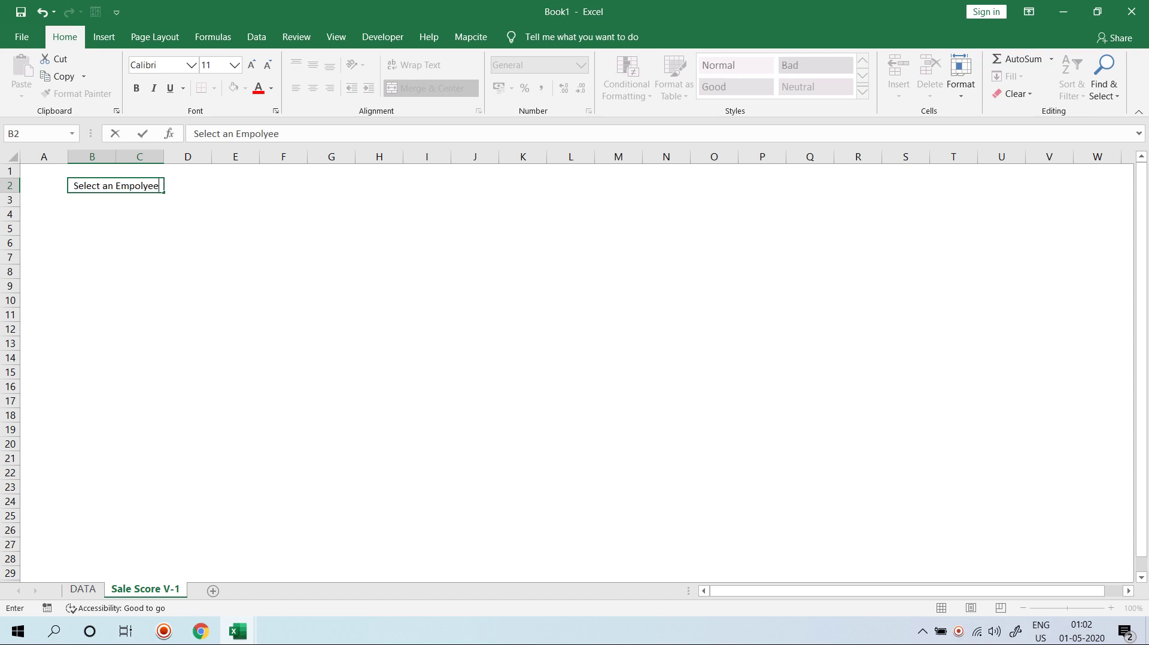
{"action": "key", "text": "Return"}
- Give the label a thick outside border, bold text and middle alignment, then select D2:E2
{"action": "left_click", "coordinate": [115, 185]}
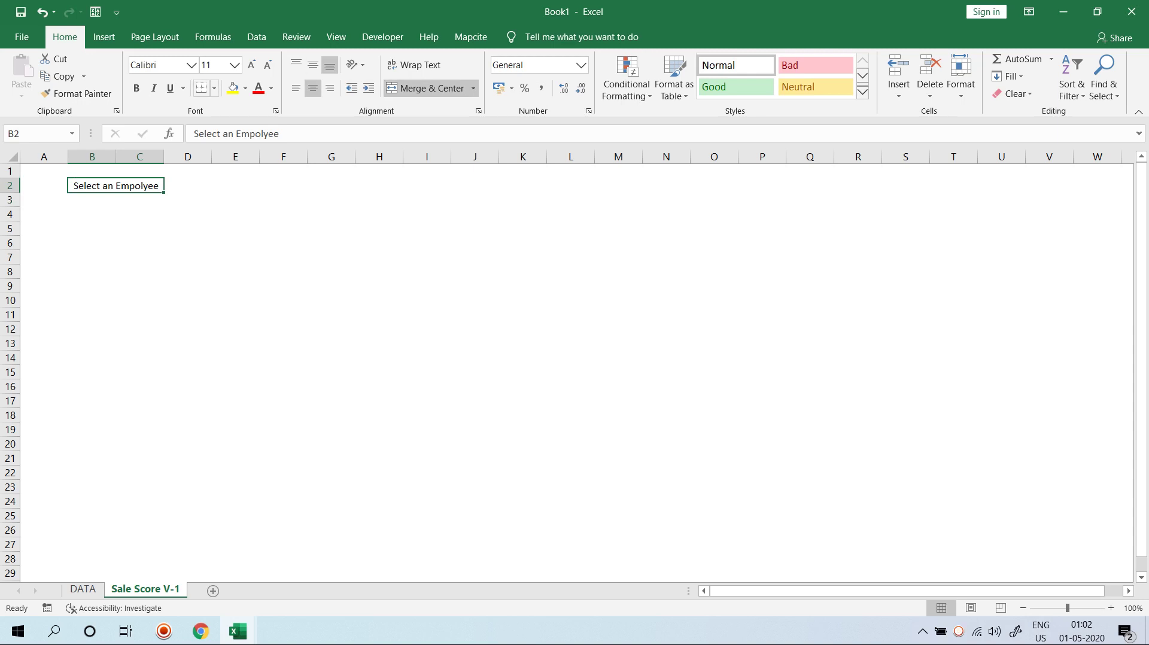
{"action": "left_click", "coordinate": [214, 88]}
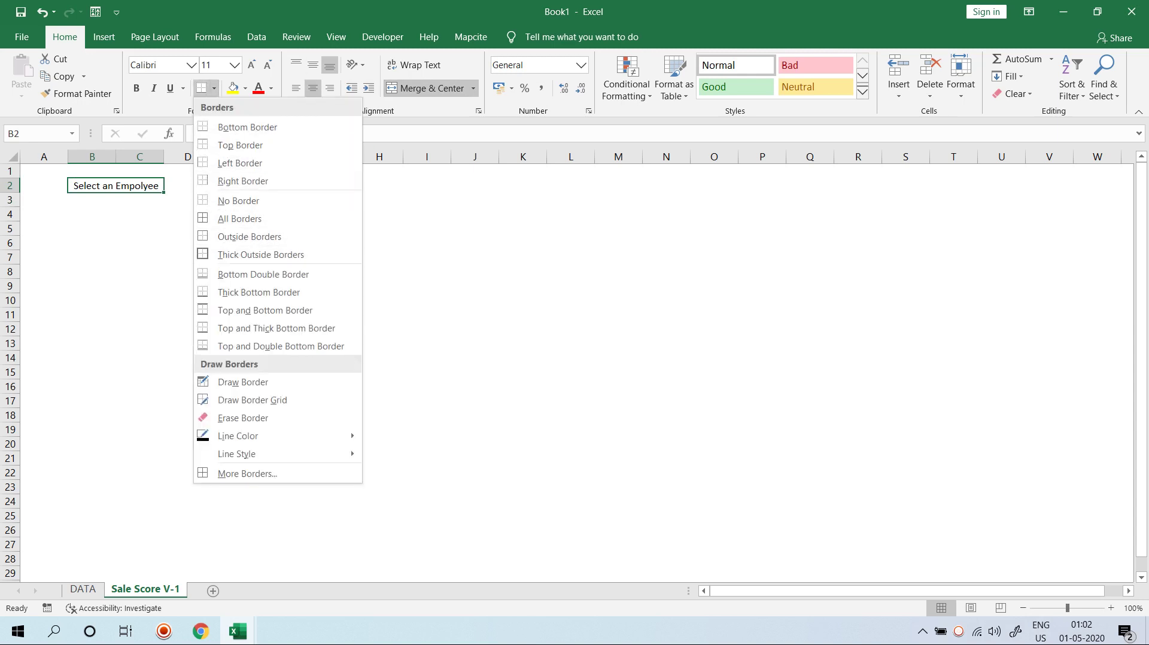
{"action": "left_click", "coordinate": [260, 254]}
{"action": "left_click", "coordinate": [136, 88]}
{"action": "left_click", "coordinate": [312, 65]}
{"action": "left_click", "coordinate": [283, 272]}
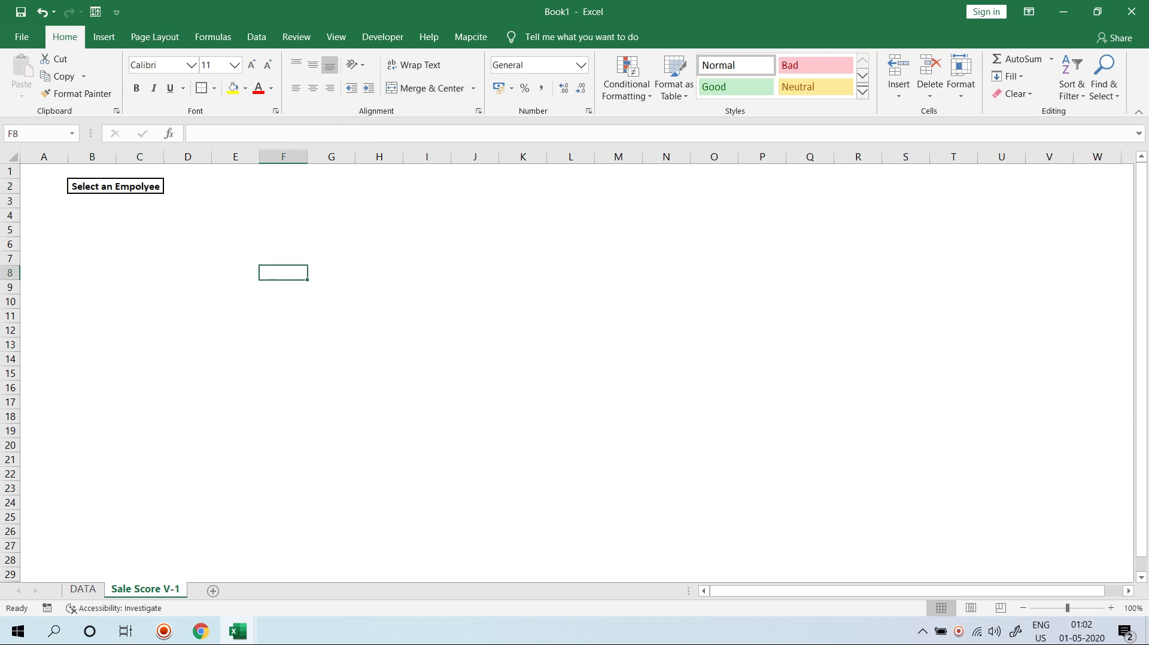
{"action": "left_click_drag", "start_coordinate": [179, 186], "coordinate": [248, 186]}
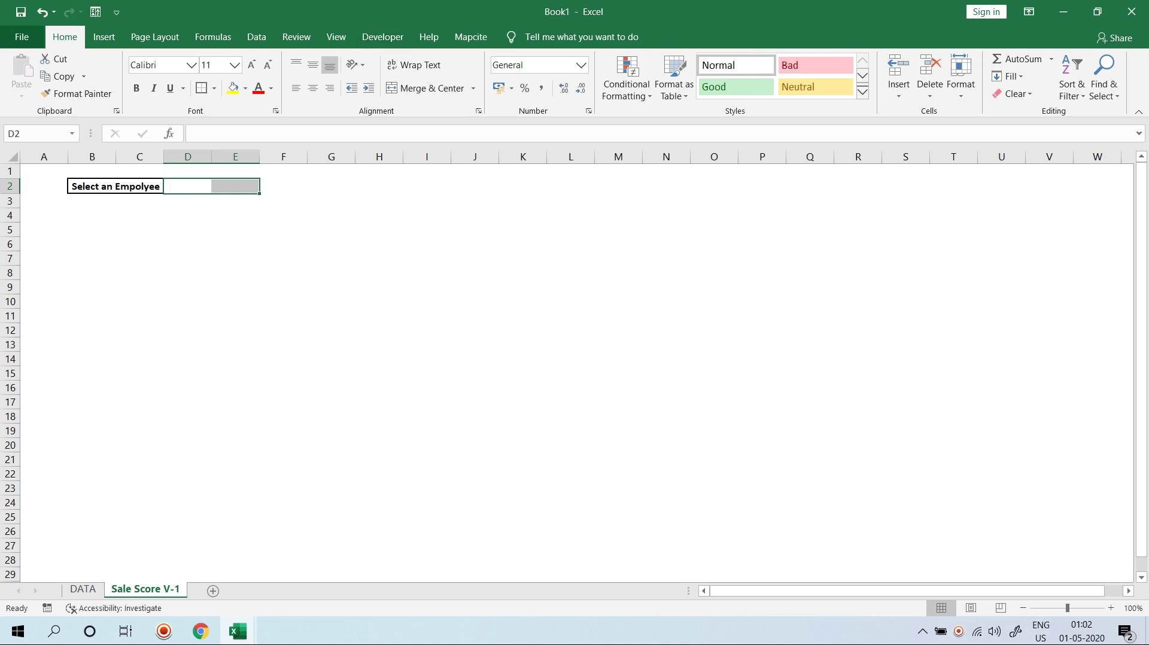
{"action": "left_click", "coordinate": [22, 37]}
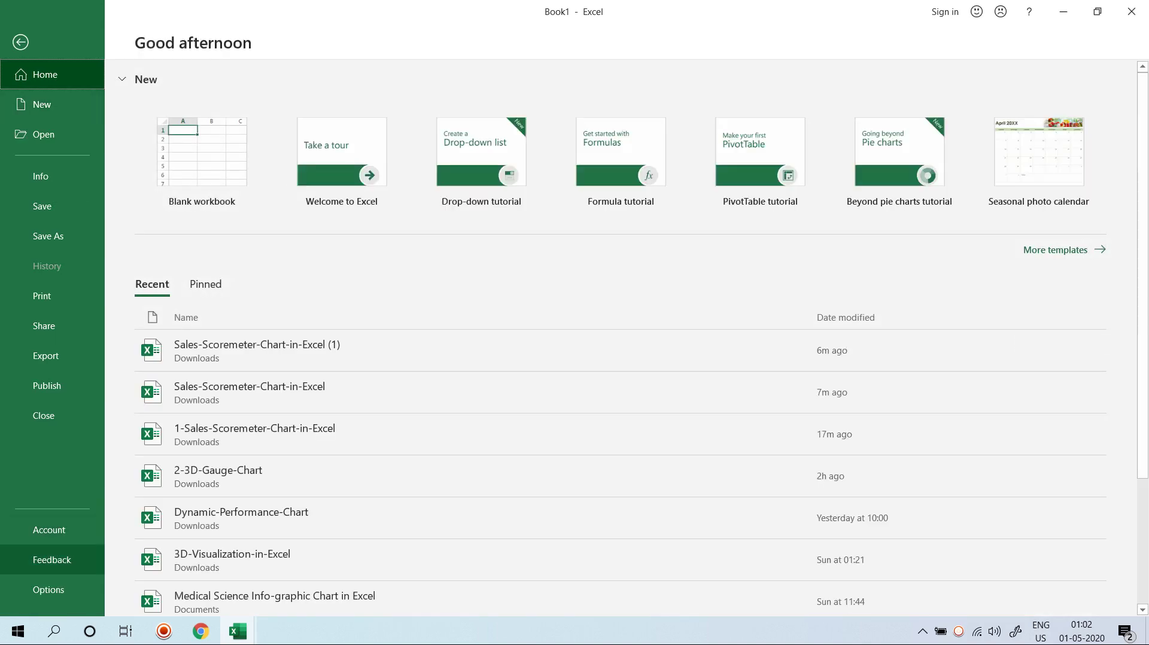
- Check the ribbon customization settings in Excel Options, then close the window
{"action": "left_click", "coordinate": [49, 590]}
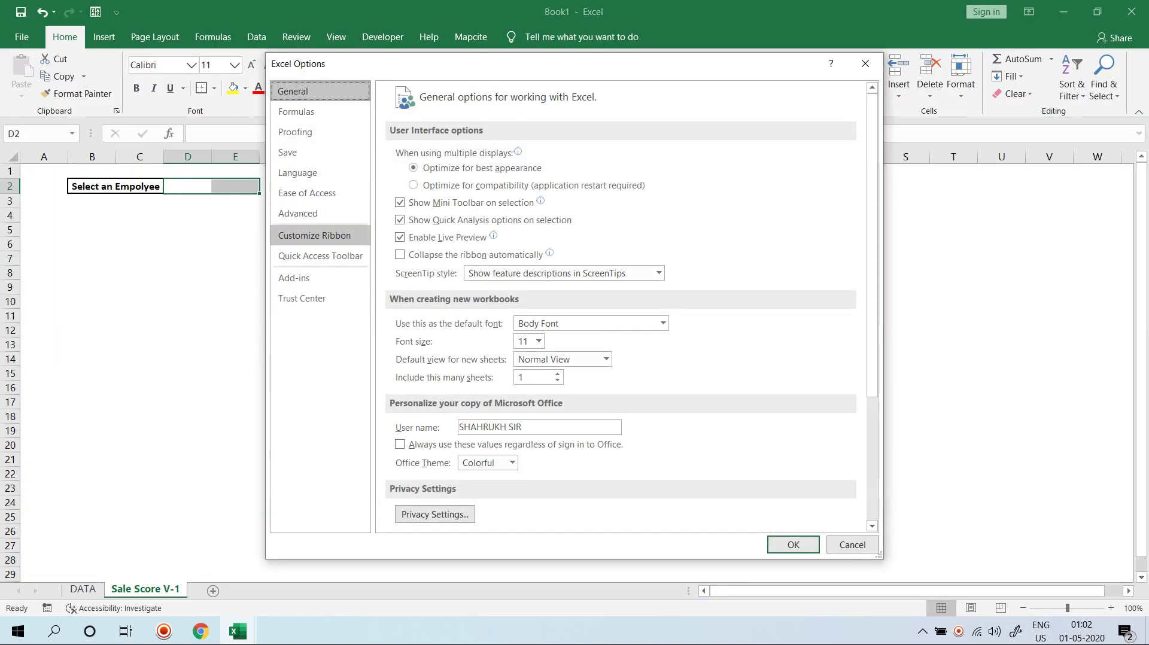
{"action": "left_click", "coordinate": [314, 235]}
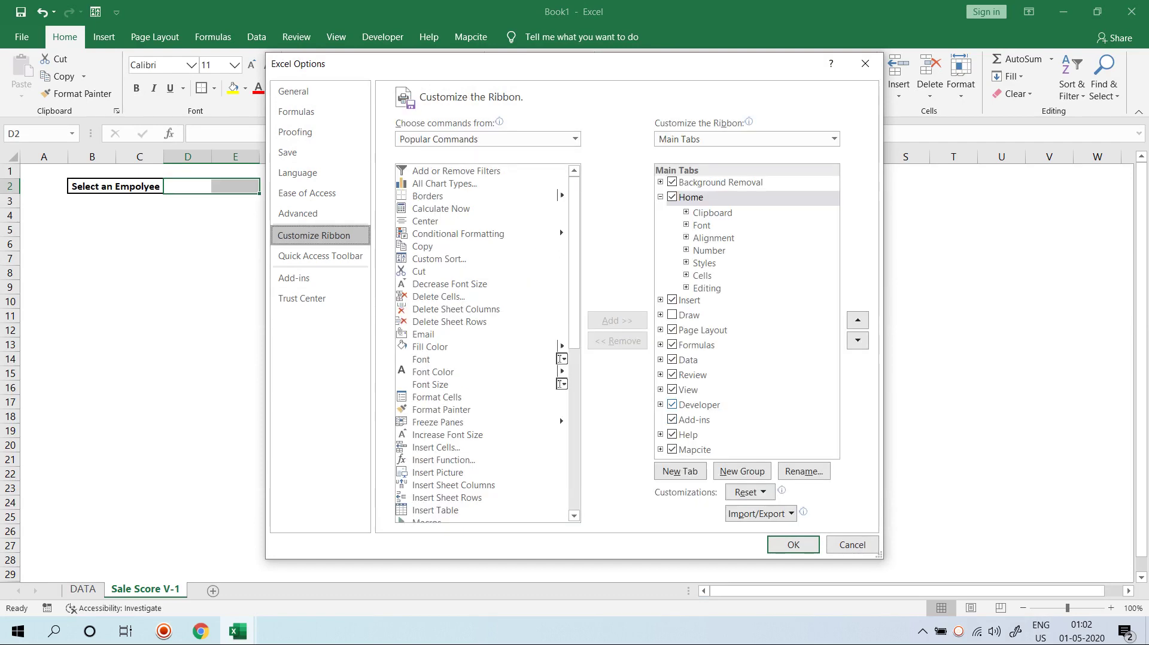
{"action": "key", "text": "Escape"}
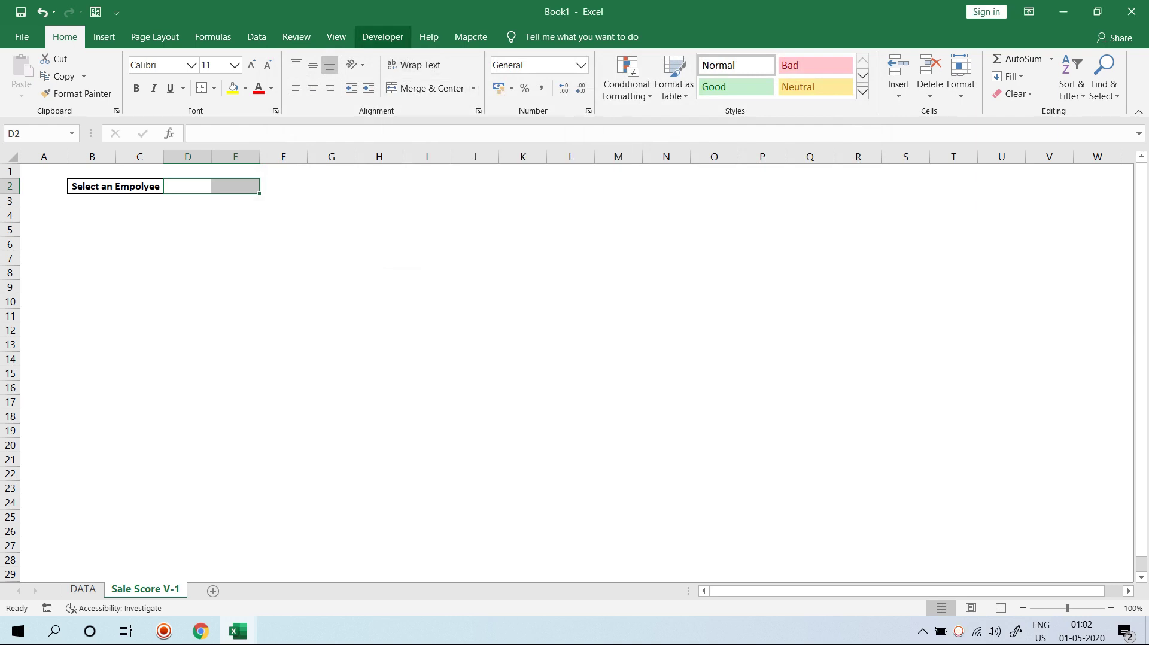
- Draw a Combo Box form control over D2:E2 and widen it into column F
{"action": "left_click", "coordinate": [382, 37]}
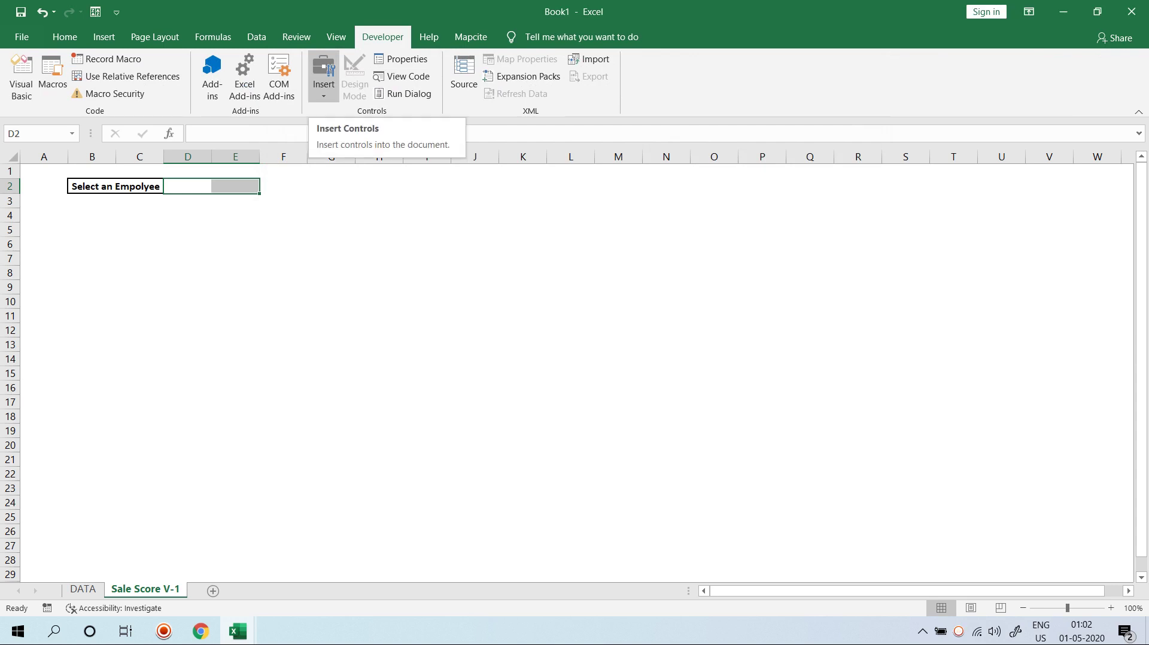
{"action": "left_click", "coordinate": [323, 75]}
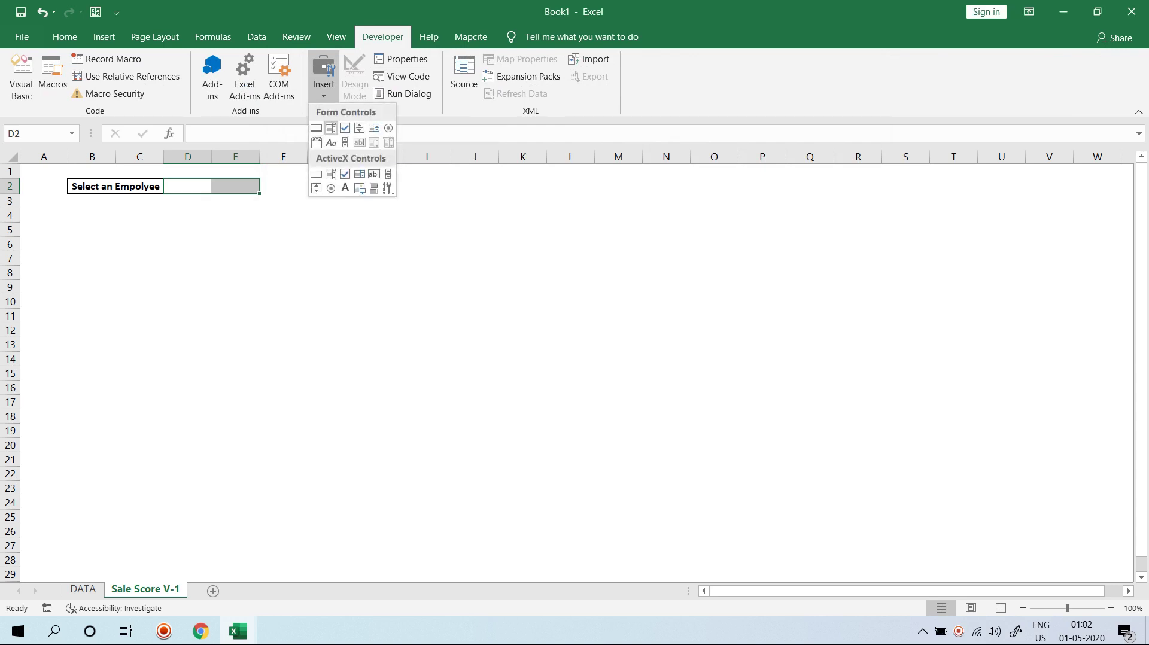
{"action": "left_click", "coordinate": [330, 128]}
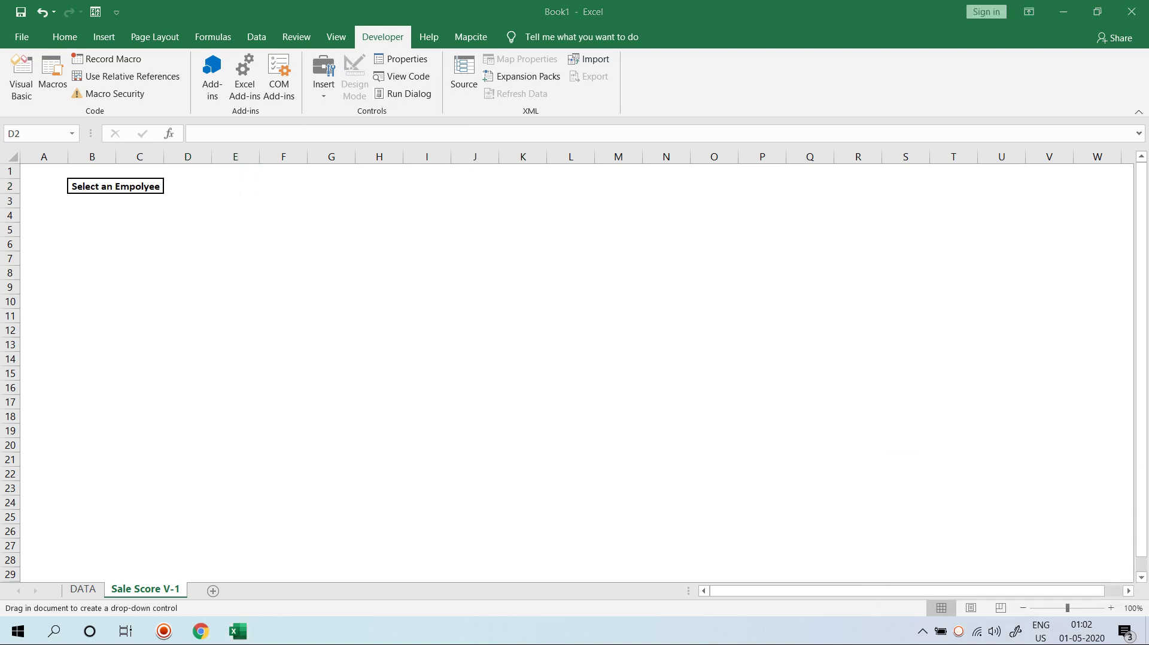
{"action": "left_click_drag", "start_coordinate": [166, 180], "coordinate": [261, 196]}
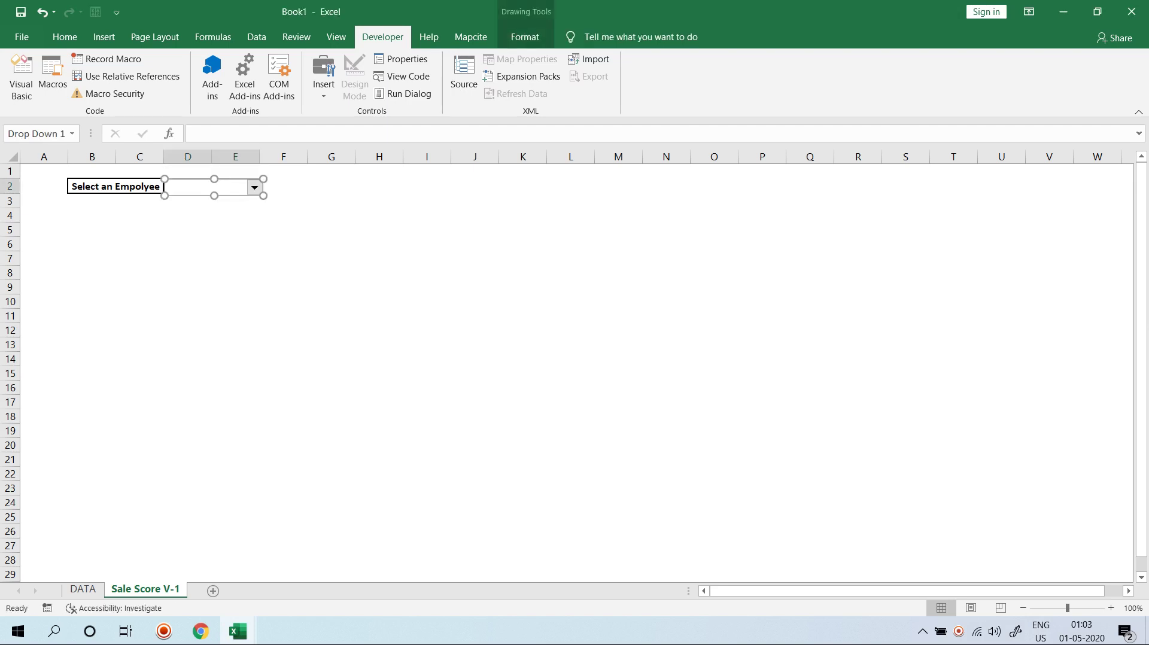
{"action": "left_click_drag", "start_coordinate": [264, 195], "coordinate": [286, 195]}
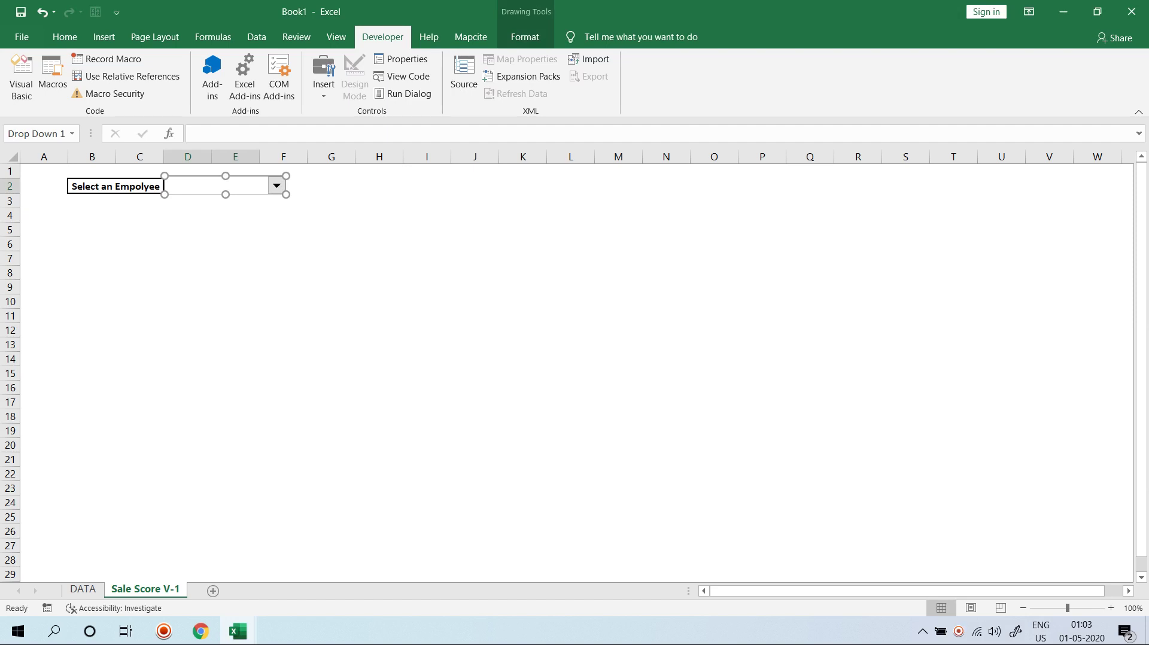
{"action": "right_click", "coordinate": [254, 189]}
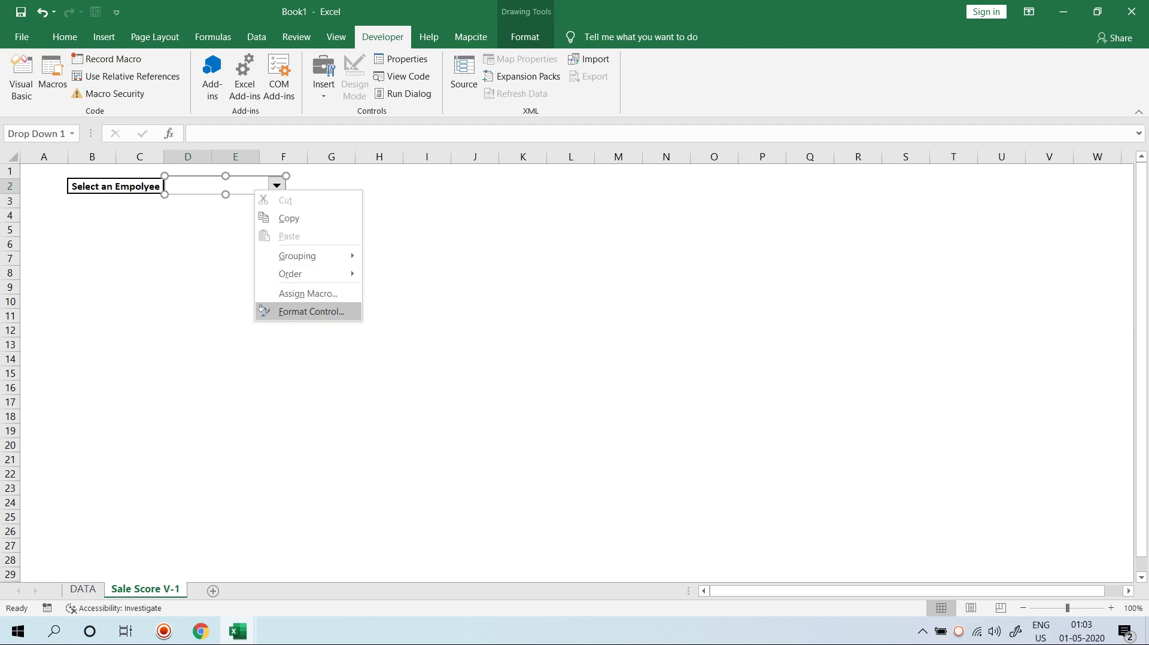
- Set the combo box input range to DATA!$A$1:$A$15 and its cell link to $A$7
{"action": "left_click", "coordinate": [310, 312]}
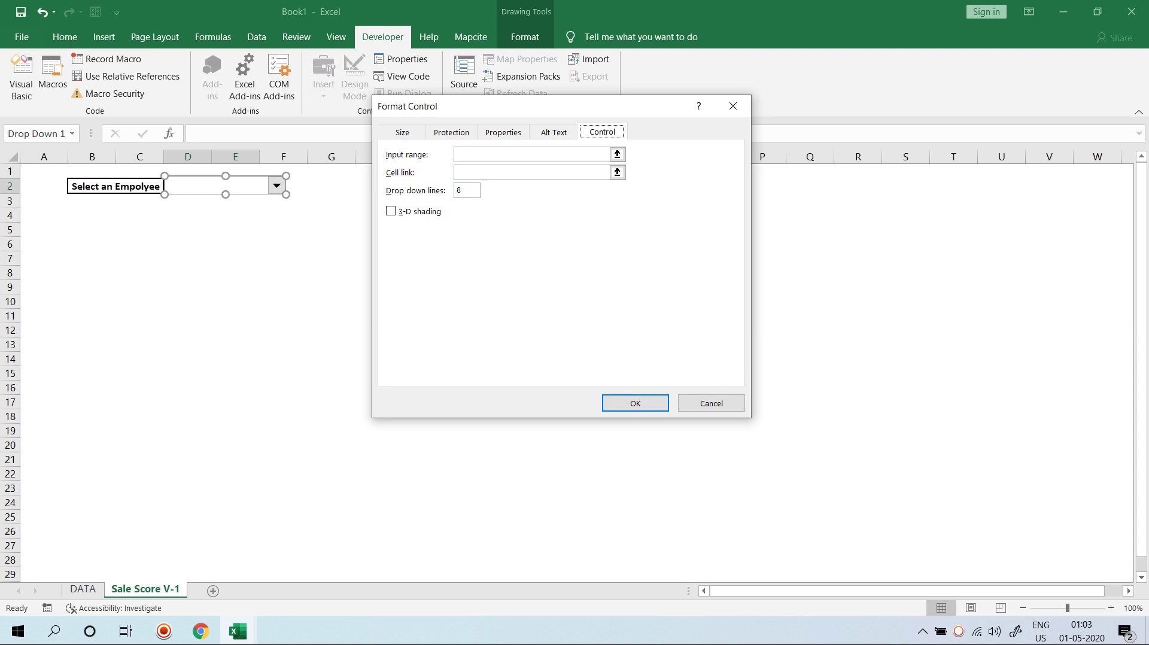
{"action": "left_click", "coordinate": [617, 155]}
{"action": "left_click", "coordinate": [82, 588]}
{"action": "left_click_drag", "start_coordinate": [78, 171], "coordinate": [78, 381]}
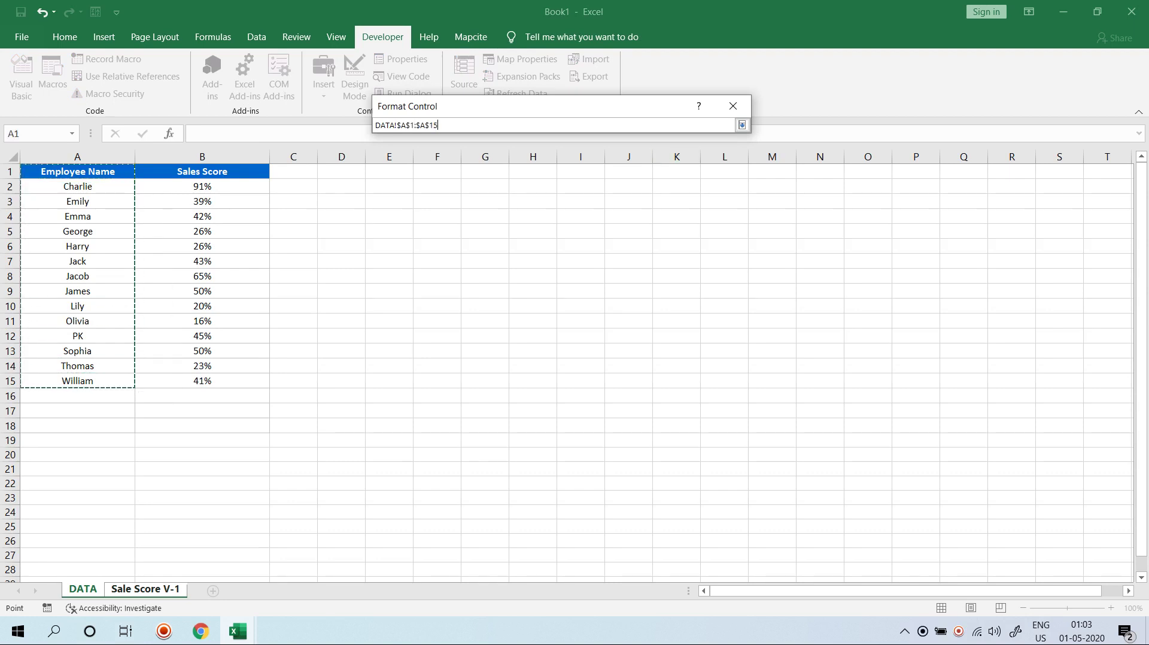
{"action": "left_click", "coordinate": [742, 124]}
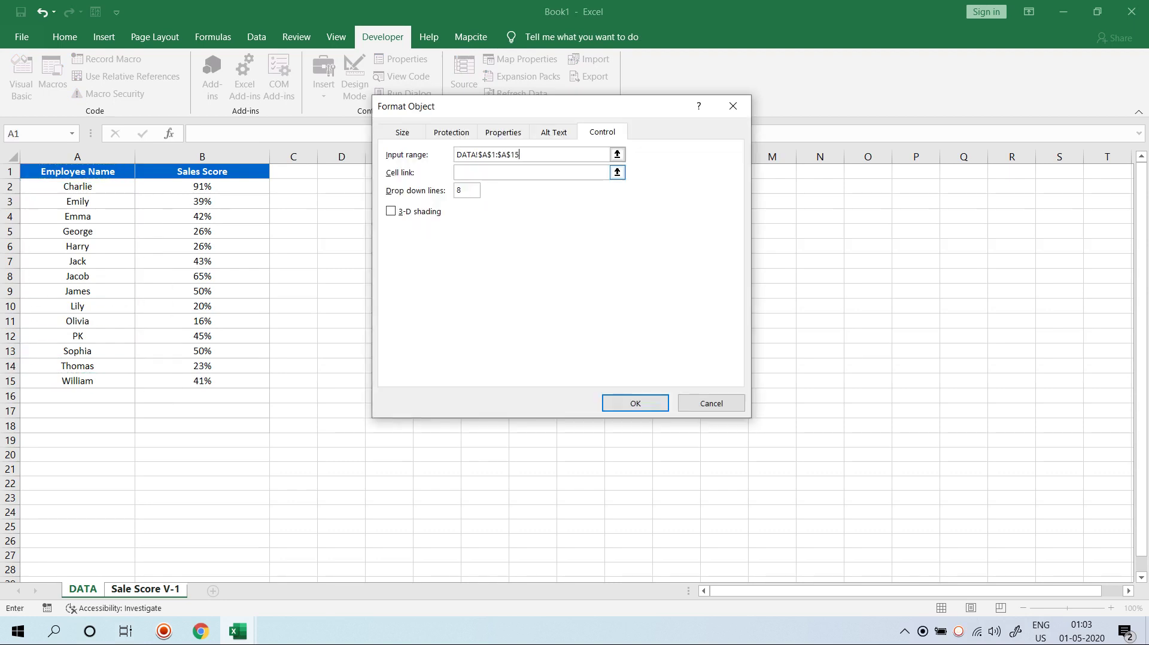
{"action": "left_click", "coordinate": [616, 173]}
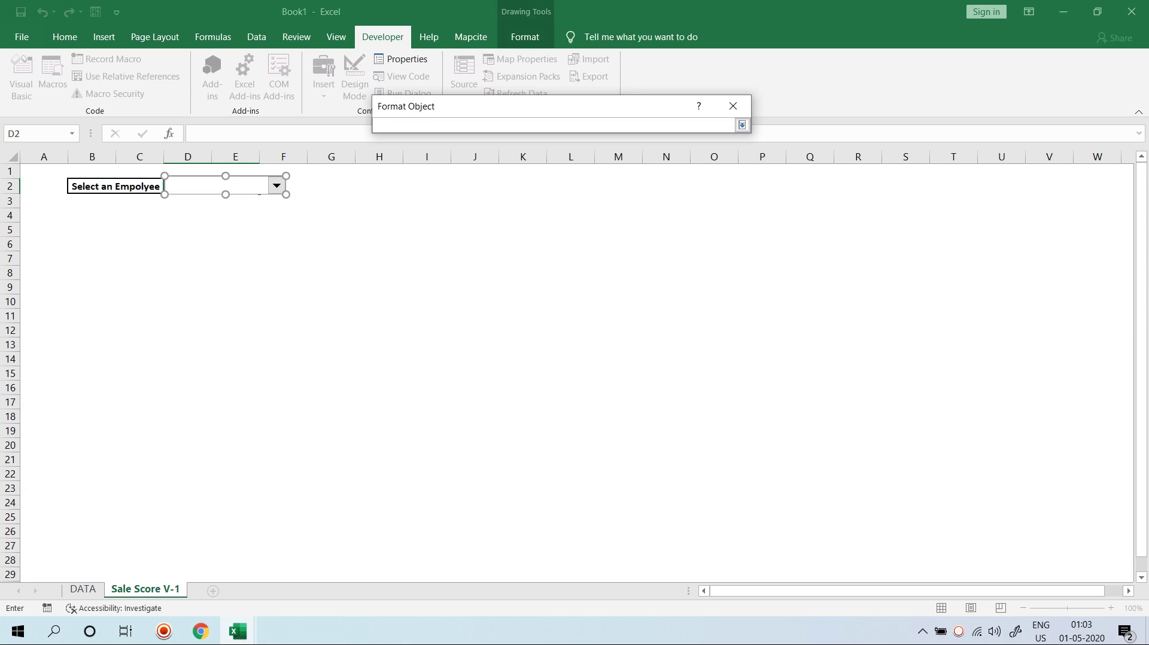
{"action": "left_click", "coordinate": [474, 171]}
{"action": "left_click", "coordinate": [43, 258]}
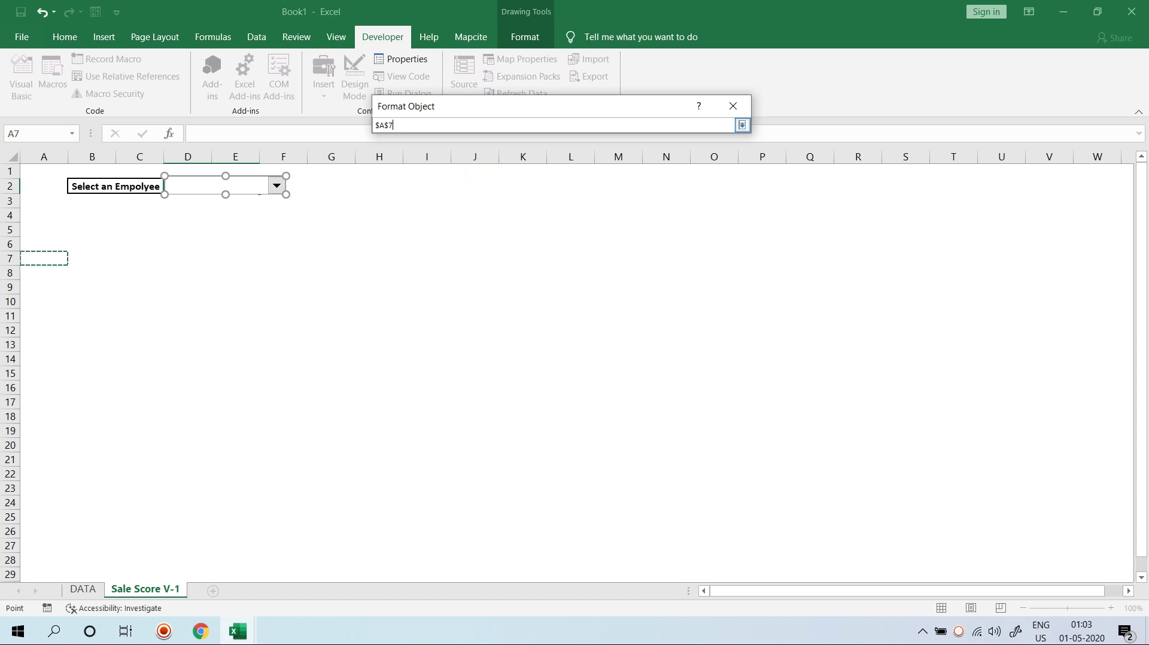
{"action": "key", "text": "Return"}
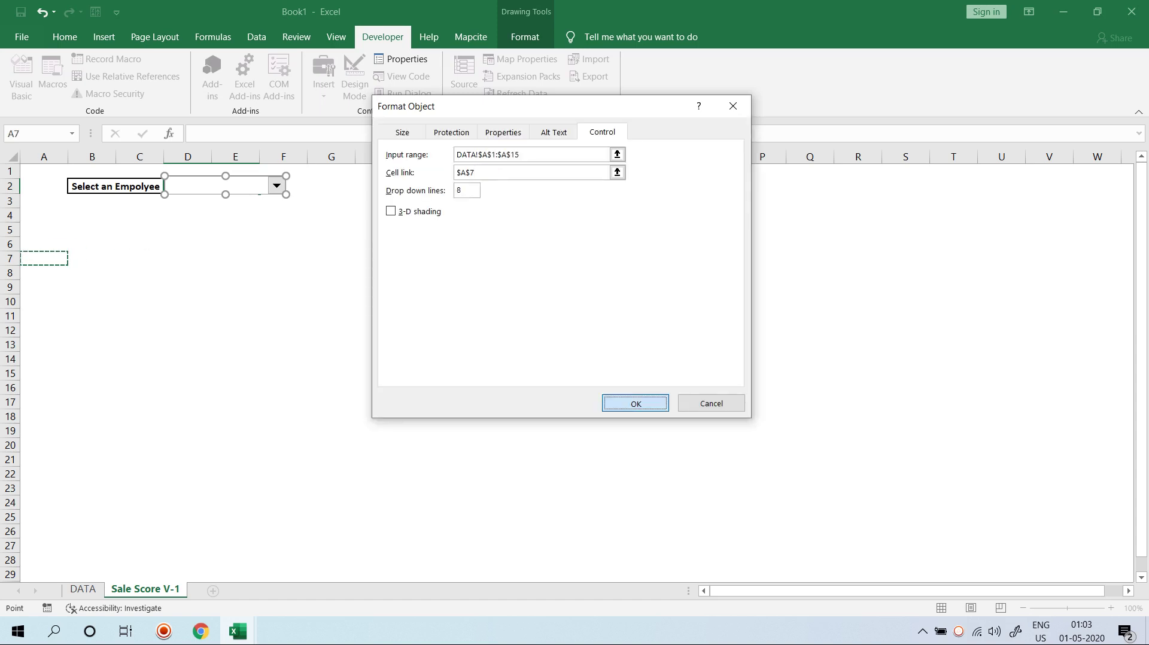
{"action": "left_click", "coordinate": [635, 403]}
- Test the employee list and review the drop-down lines value of 8, leaving settings unchanged
{"action": "left_click", "coordinate": [523, 373]}
{"action": "left_click", "coordinate": [276, 186]}
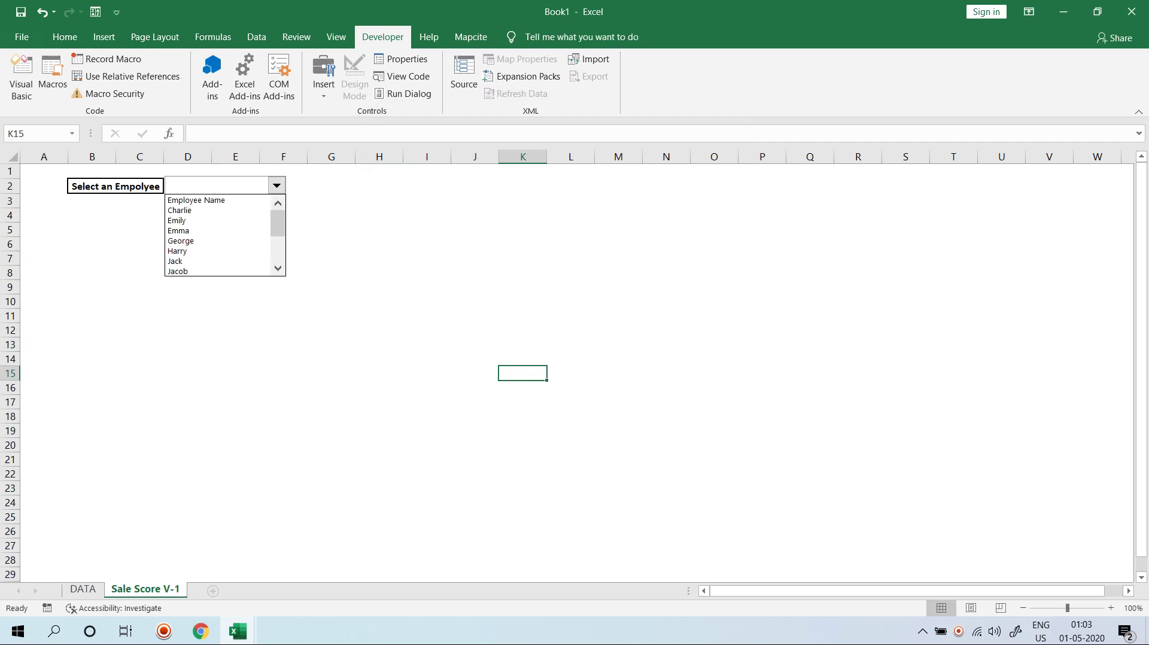
{"action": "scroll", "coordinate": [218, 237], "scroll_direction": "down", "scroll_amount": 1}
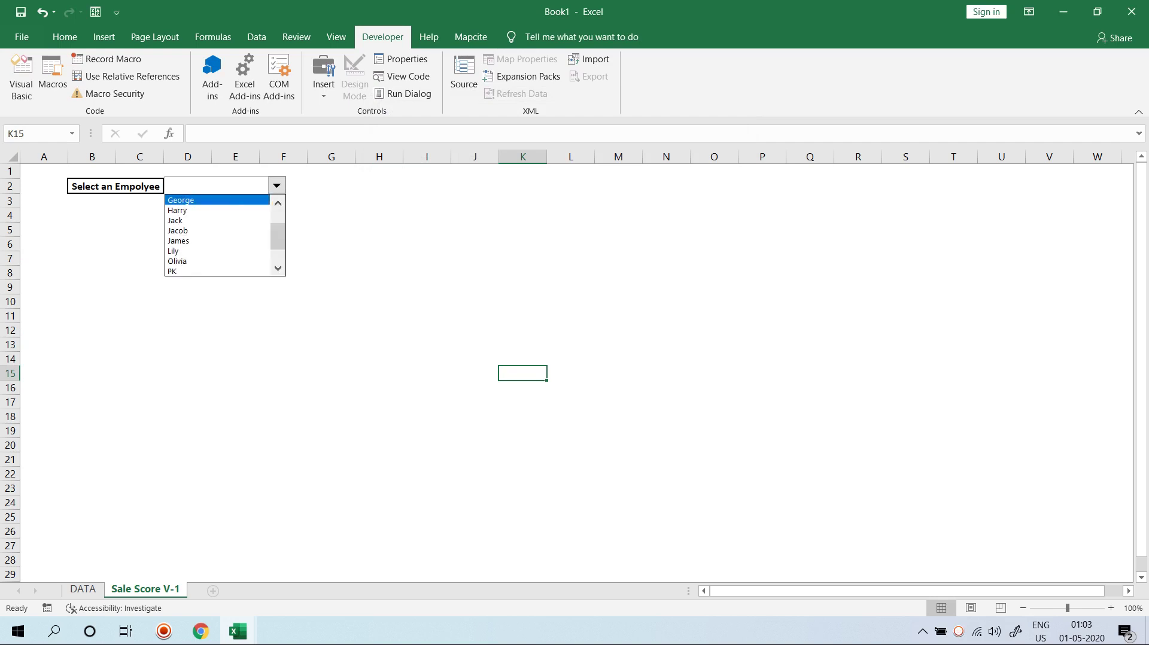
{"action": "scroll", "coordinate": [219, 237], "scroll_direction": "up", "scroll_amount": 1}
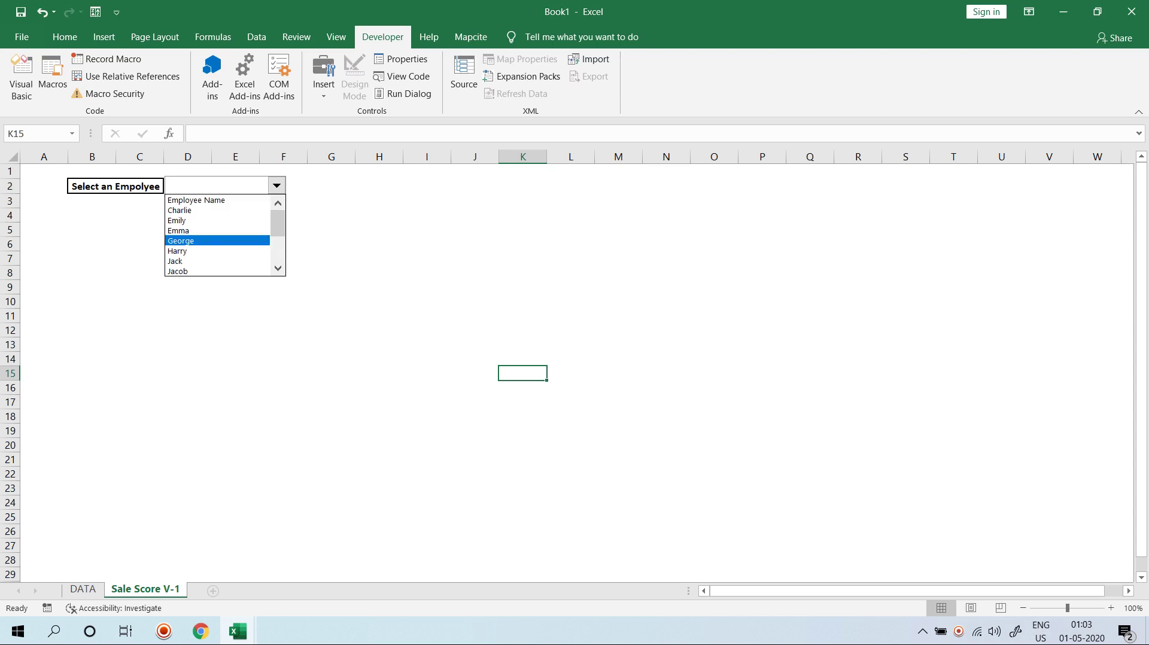
{"action": "key", "text": "Escape"}
{"action": "right_click", "coordinate": [236, 178]}
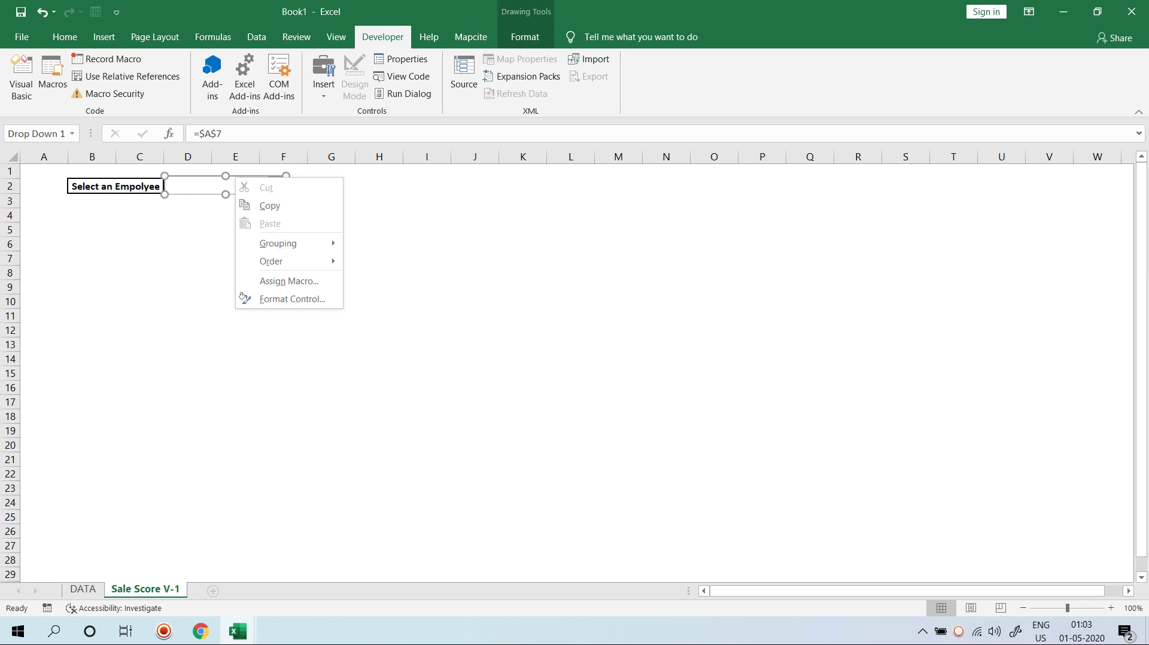
{"action": "left_click", "coordinate": [287, 298]}
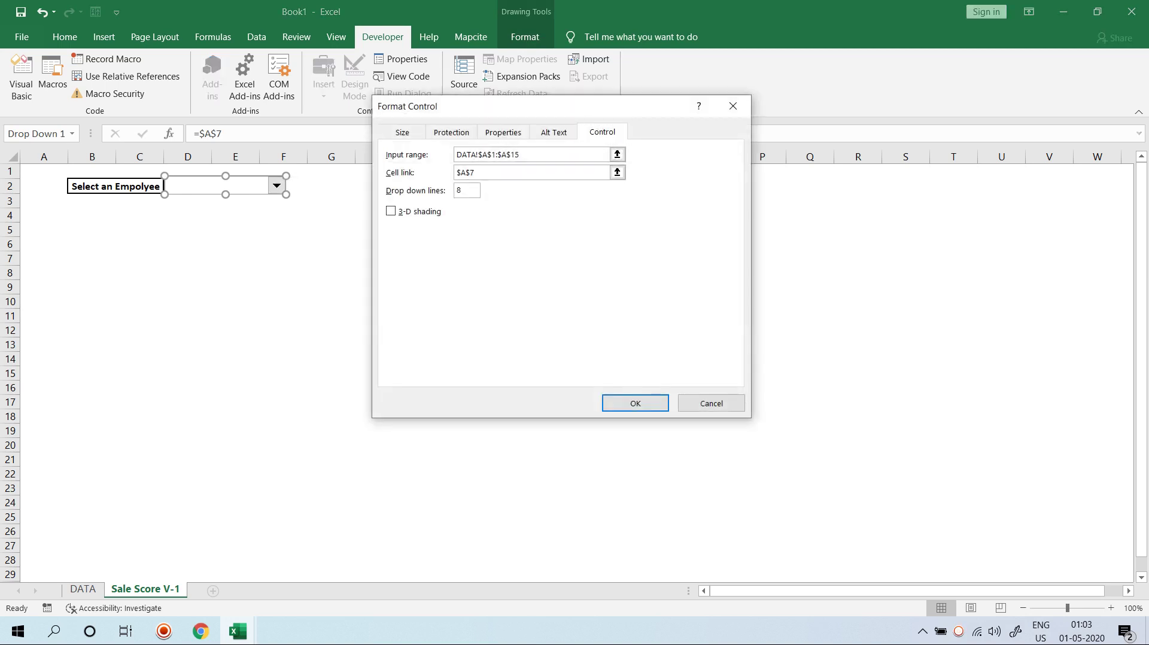
{"action": "double_click", "coordinate": [459, 190]}
{"action": "key", "text": "Return"}
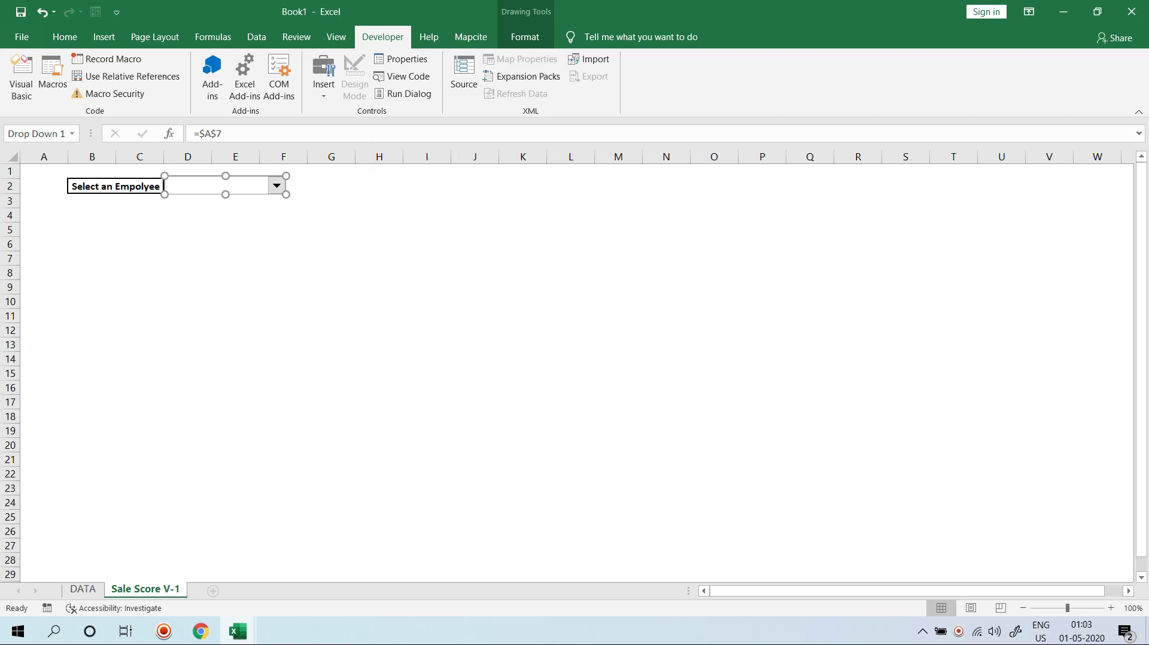
{"action": "left_click", "coordinate": [331, 258]}
{"action": "left_click", "coordinate": [276, 185]}
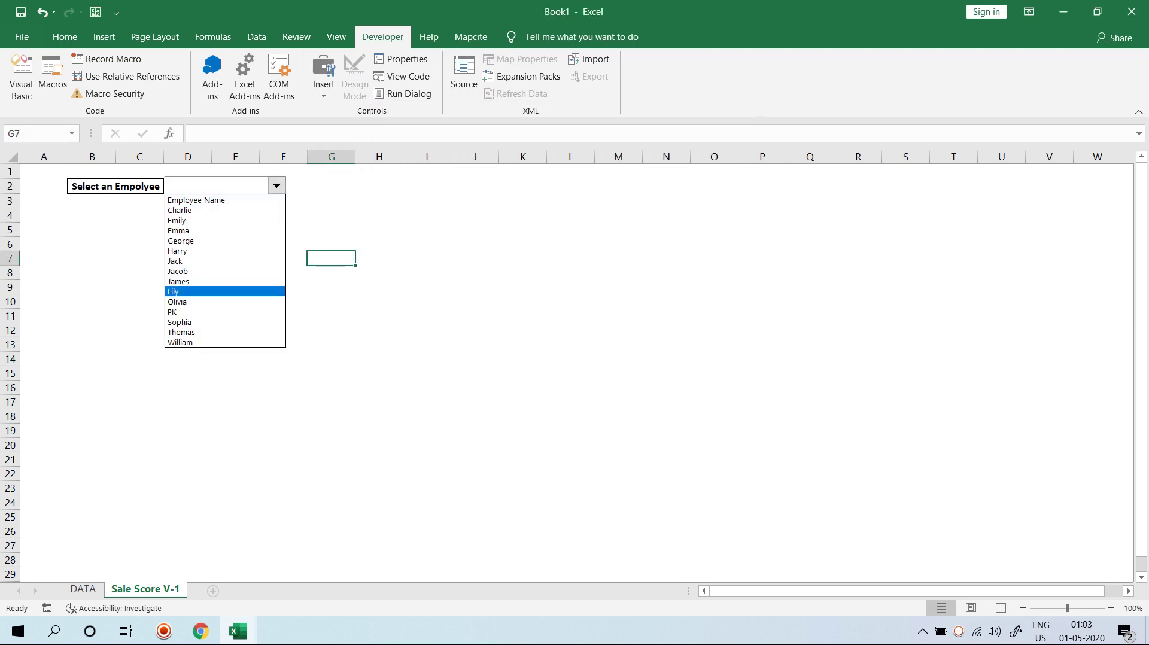
- Choose Employee Name, Charlie, then James in the drop-down, leaving A7 at 9
{"action": "left_click", "coordinate": [196, 200]}
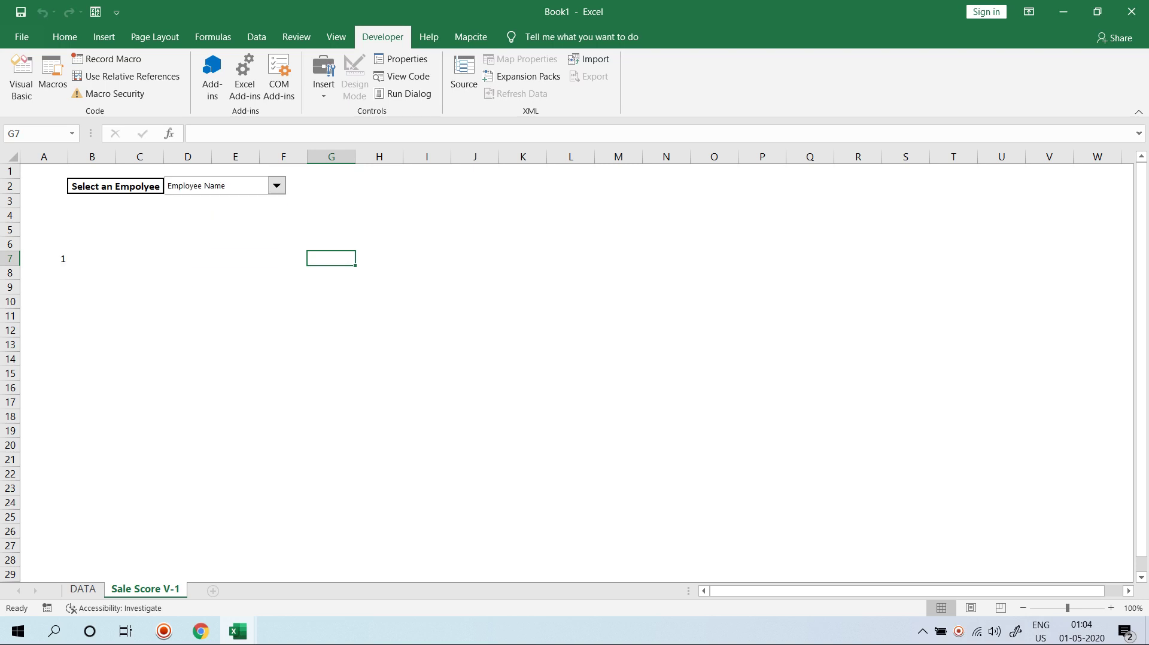
{"action": "left_click", "coordinate": [276, 186]}
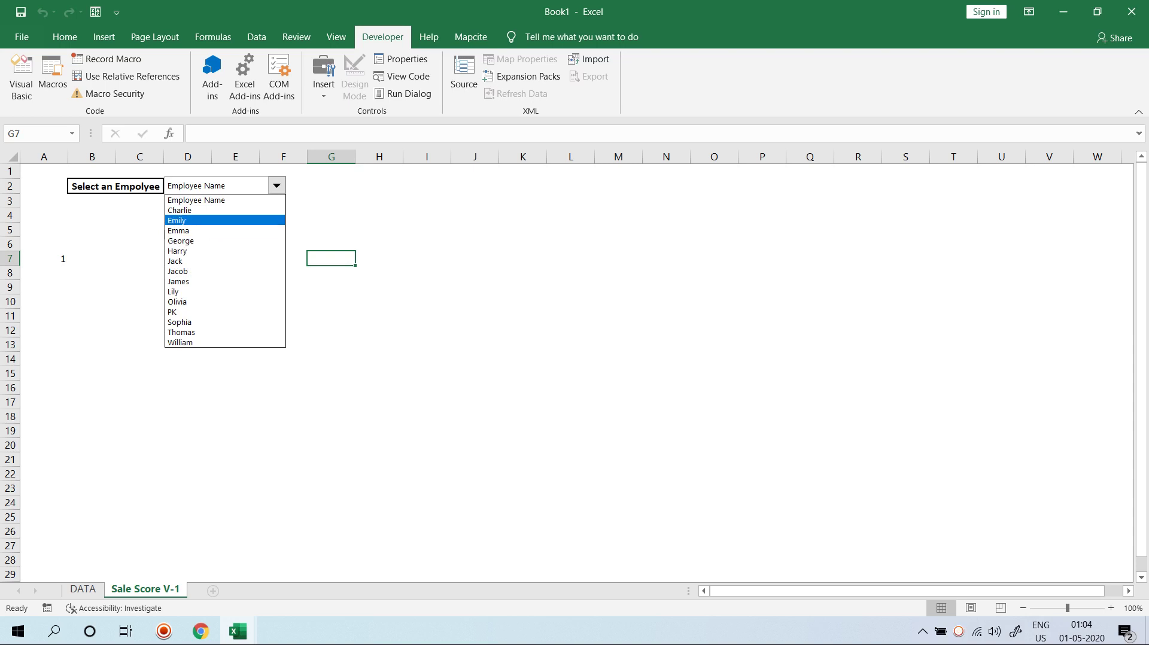
{"action": "left_click", "coordinate": [186, 210]}
{"action": "left_click", "coordinate": [276, 186]}
{"action": "left_click", "coordinate": [186, 281]}
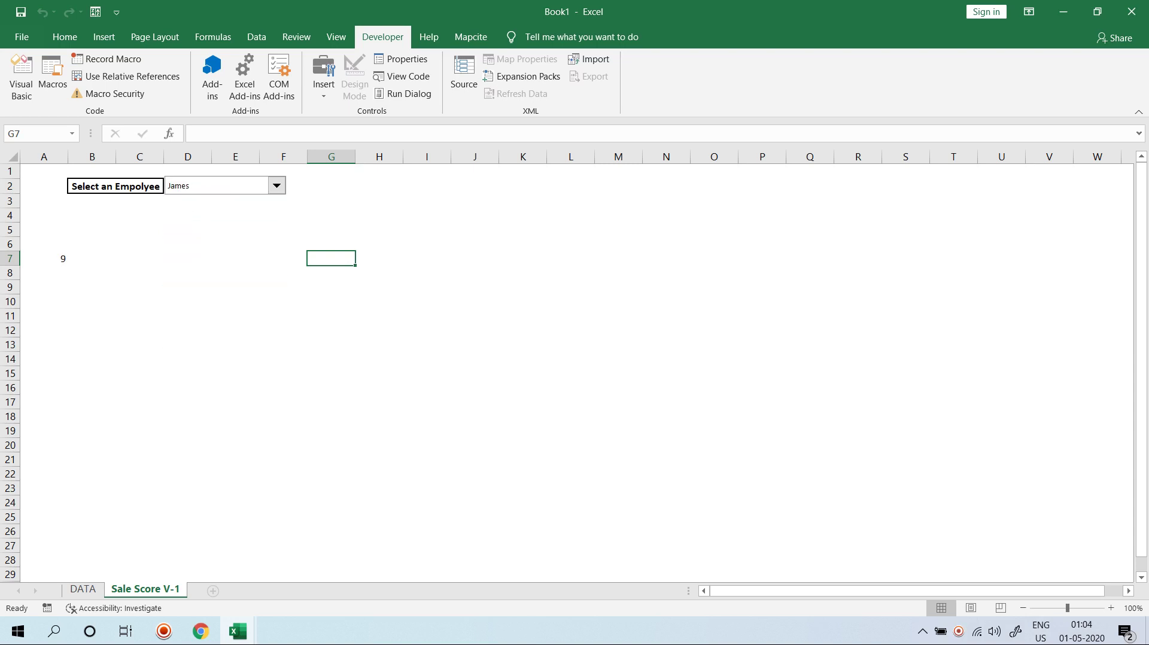
- Label cell A6 'Emp Num'
{"action": "left_click", "coordinate": [44, 244]}
{"action": "type", "text": "e"}
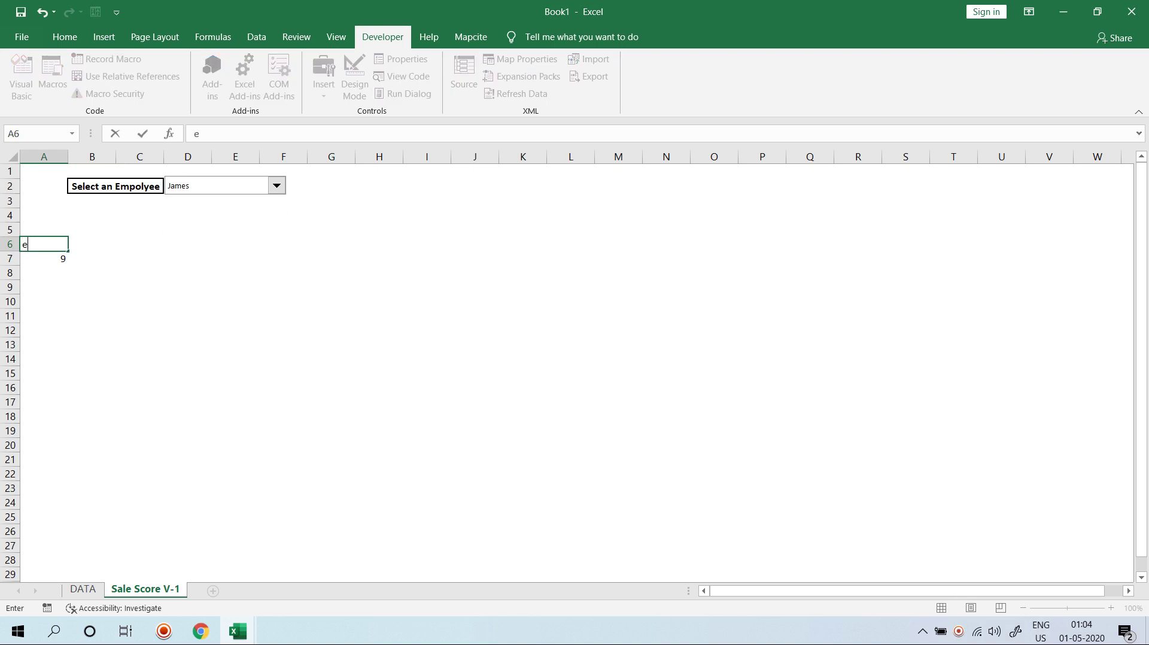
{"action": "key", "text": "BackSpace"}
{"action": "type", "text": "Emp Num"}
{"action": "key", "text": "Return"}
{"action": "key", "text": "Return"}
{"action": "key", "text": "Return"}
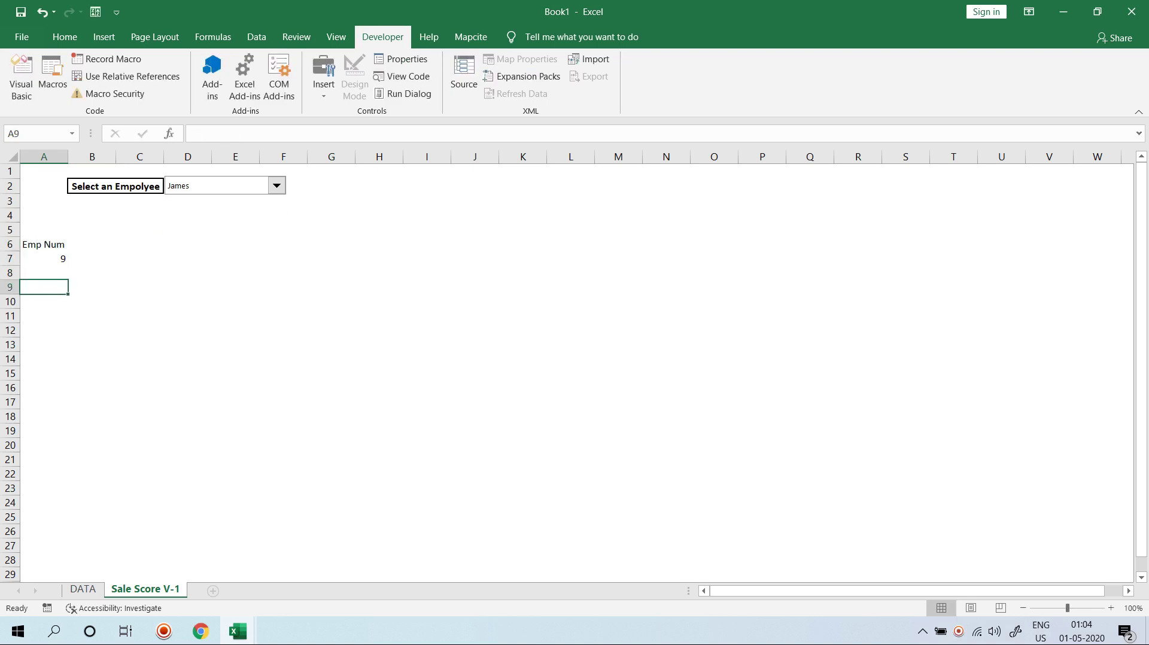
{"action": "left_click", "coordinate": [92, 287]}
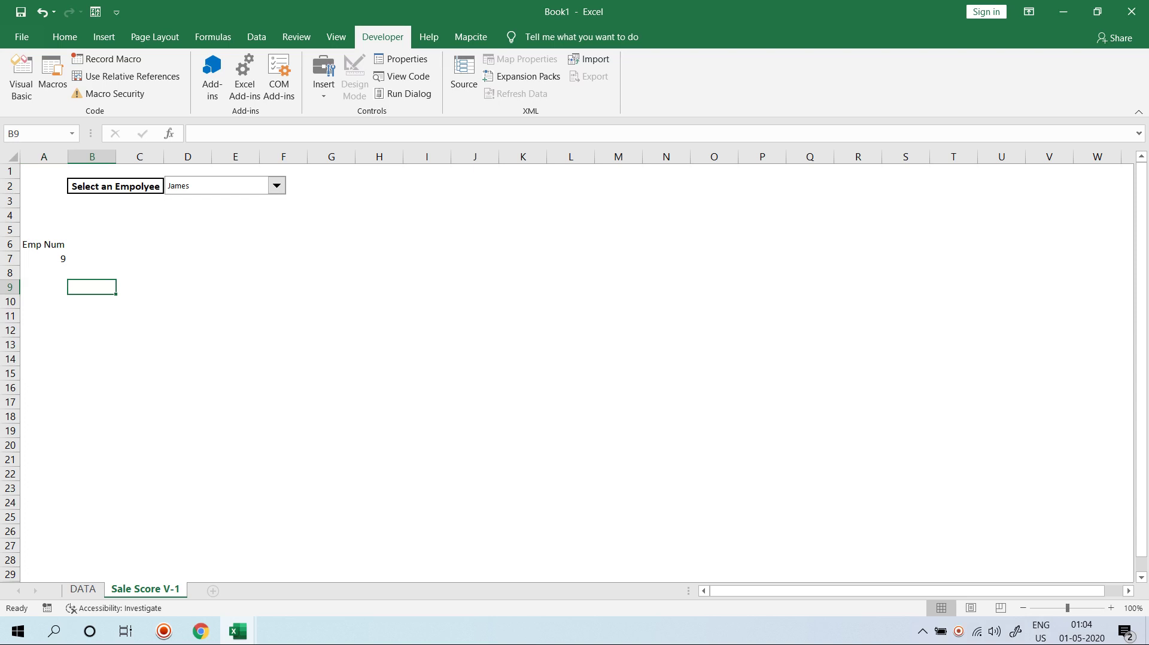
- Head B9 'EmpNum', fill B10 with =INDEX(DATA!A:B,'Sale Score V-1'!A7,2), and type 'Emp %' in C9
{"action": "type", "text": "EmpNum"}
{"action": "key", "text": "Return"}
{"action": "type", "text": "="}
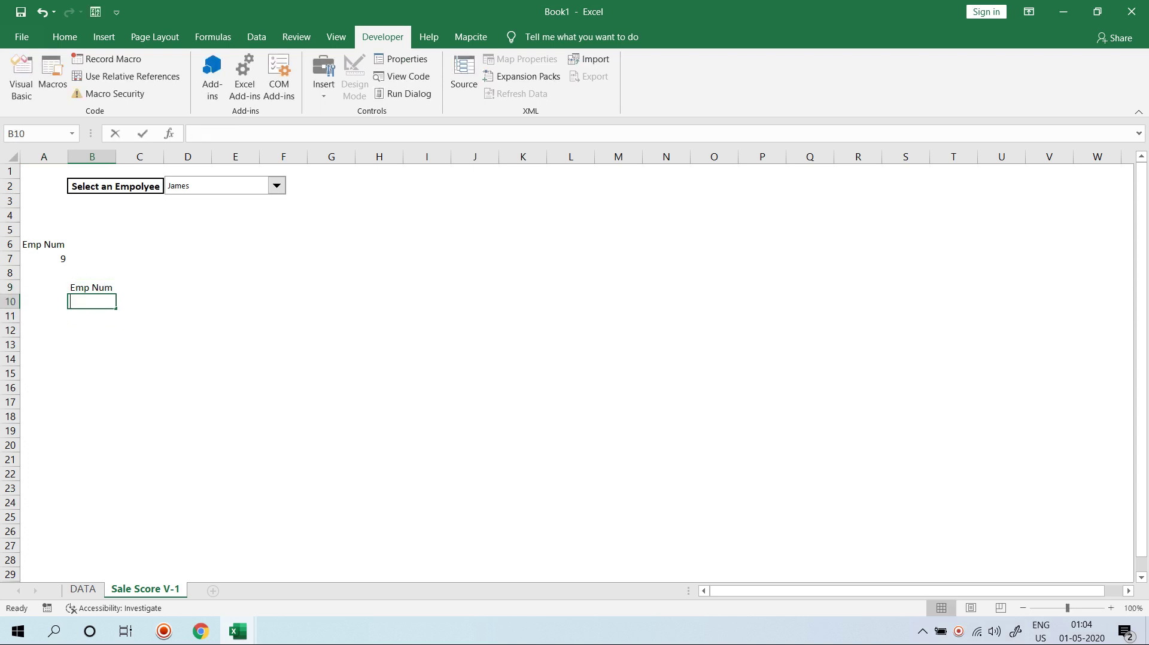
{"action": "type", "text": "INDEX("}
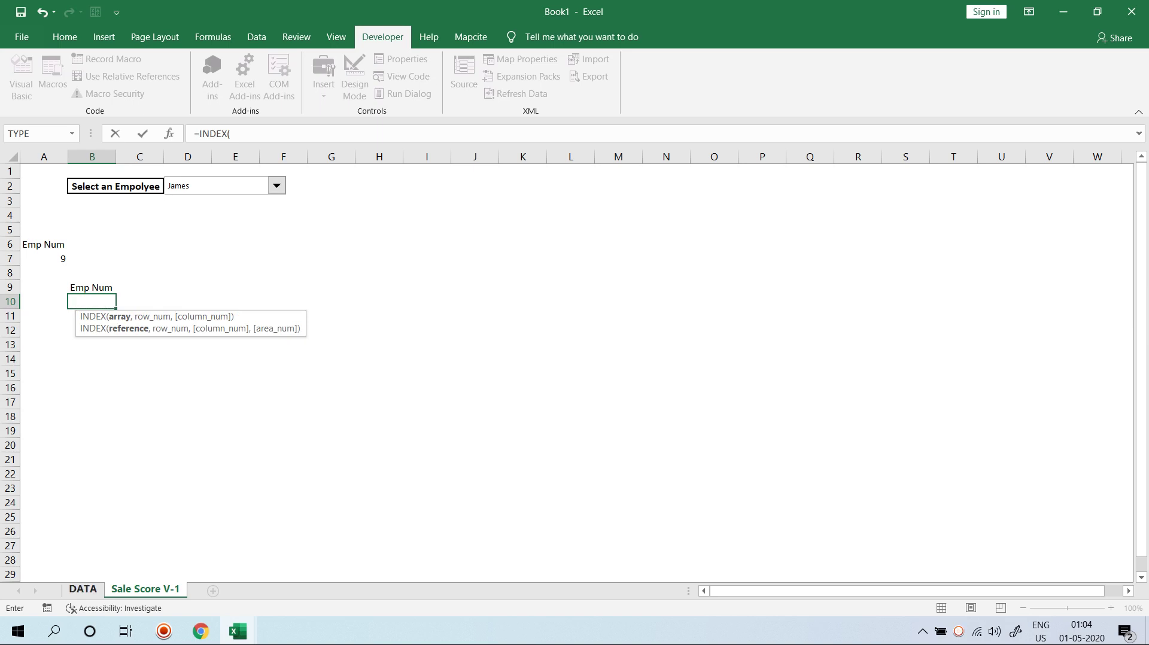
{"action": "left_click", "coordinate": [82, 589]}
{"action": "left_click", "coordinate": [77, 156]}
{"action": "key", "text": "shift+Right"}
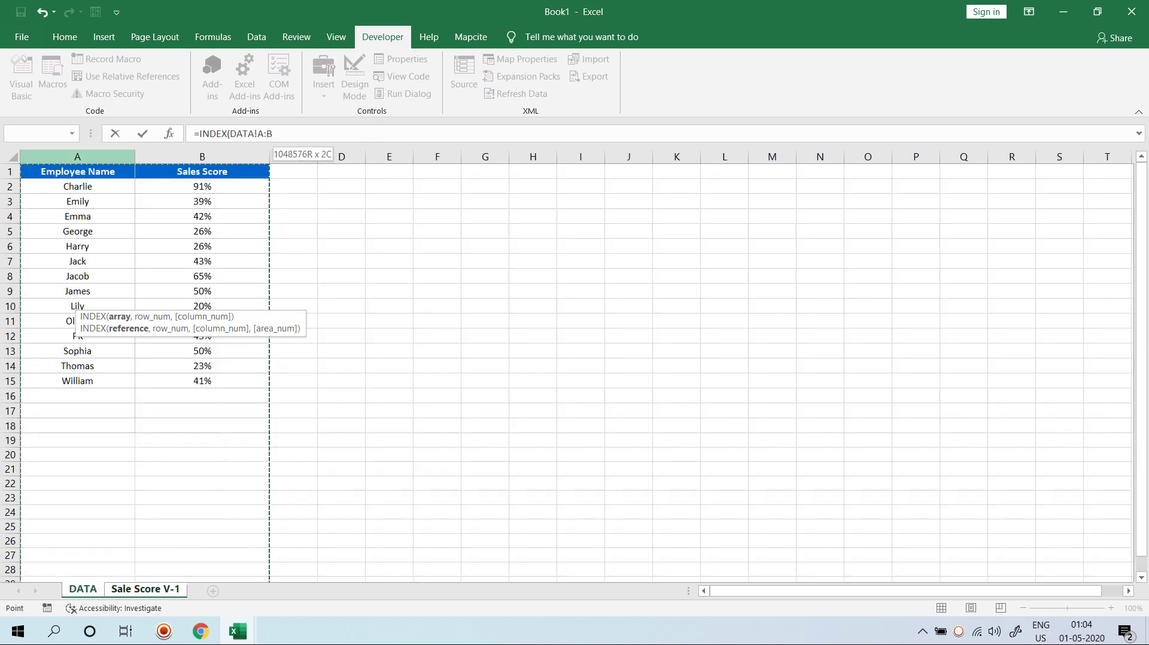
{"action": "type", "text": ","}
{"action": "key", "text": "ctrl+Page_Down"}
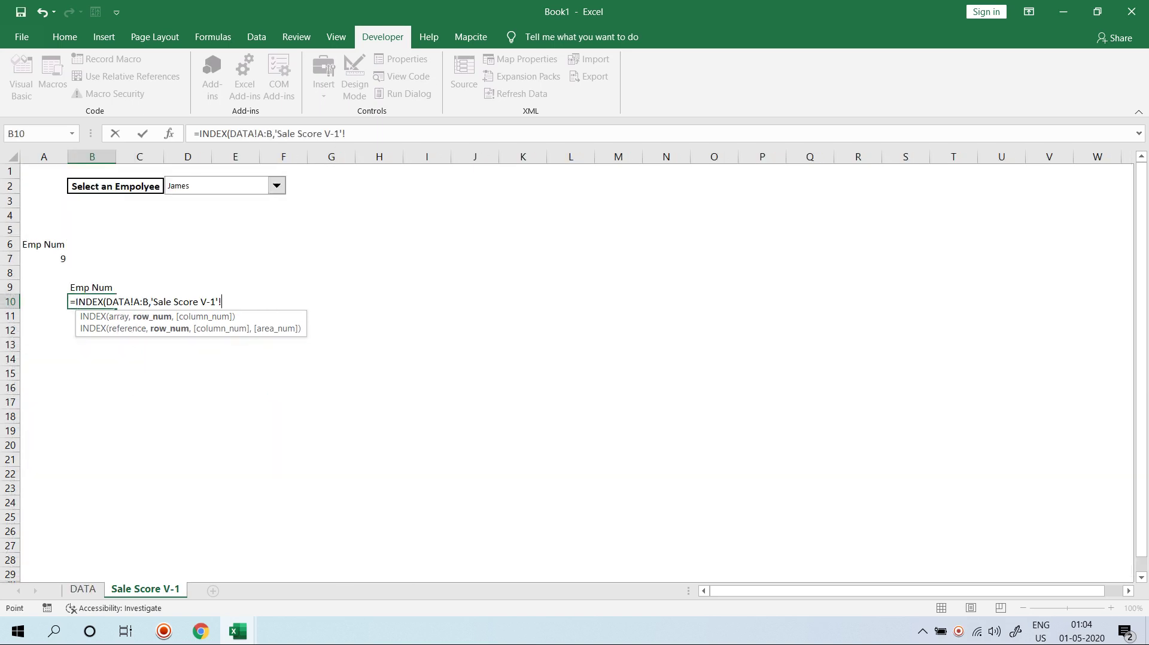
{"action": "left_click", "coordinate": [44, 257]}
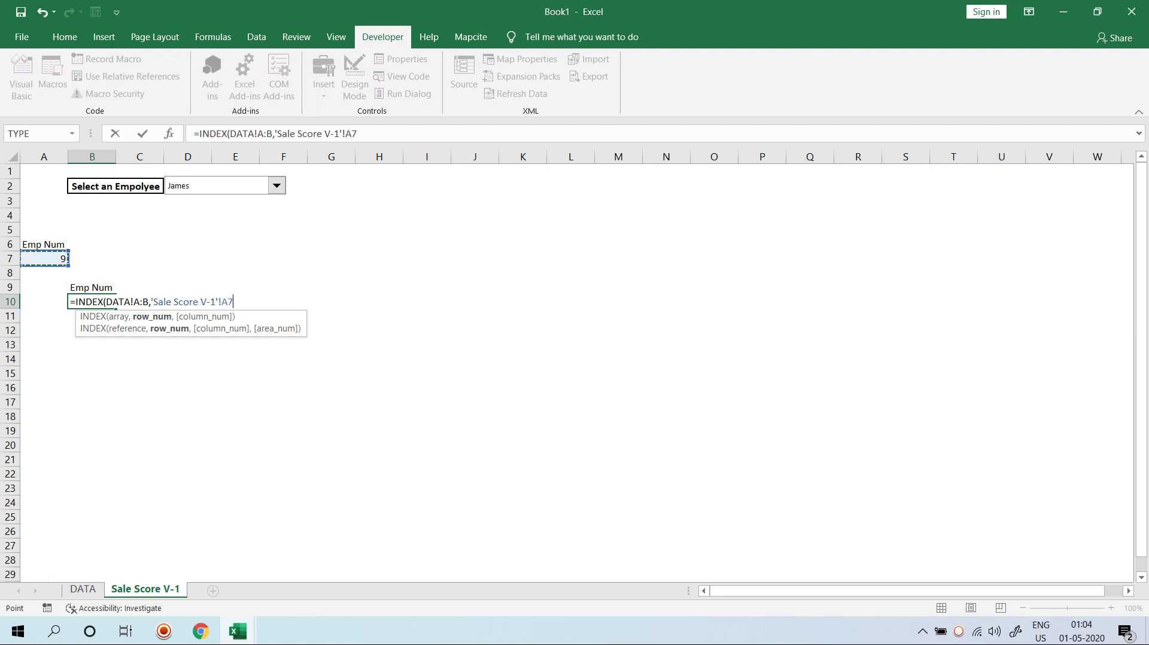
{"action": "type", "text": ","}
{"action": "type", "text": "2)"}
{"action": "key", "text": "Return"}
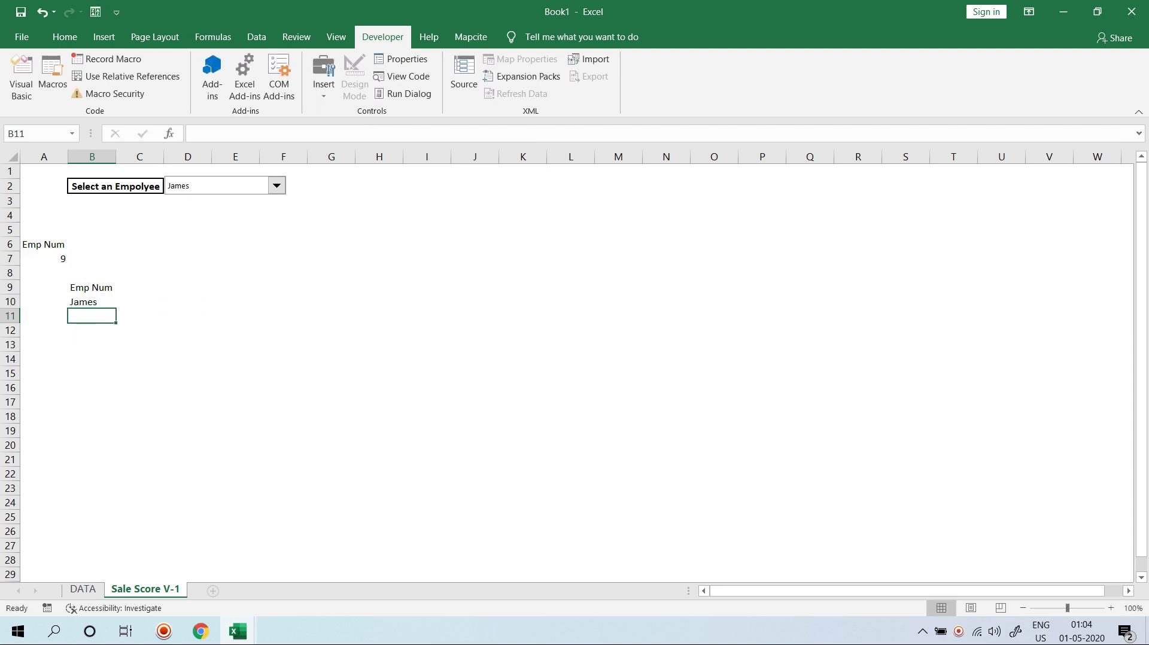
{"action": "left_click", "coordinate": [139, 287]}
{"action": "type", "text": "Emp %"}
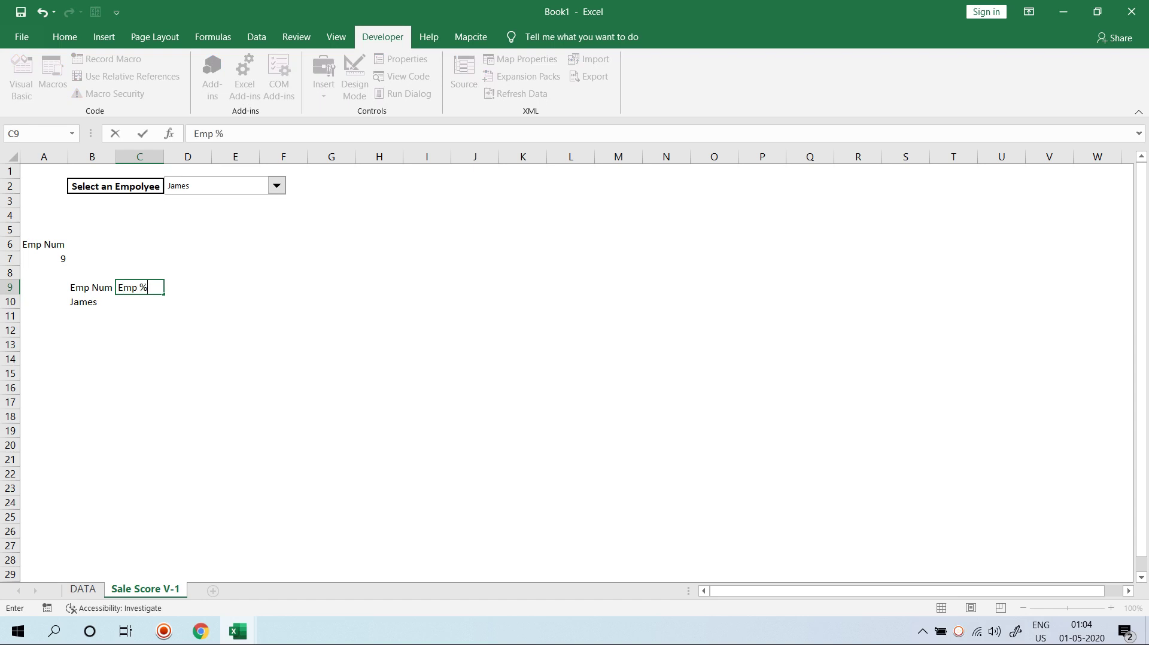
- Commit the Emp % header and enter =INDEX(DATA!A:B,'Sale Score V-1'!A7,2) in C10
{"action": "key", "text": "Return"}
{"action": "type", "text": "=ind"}
{"action": "key", "text": "Tab"}
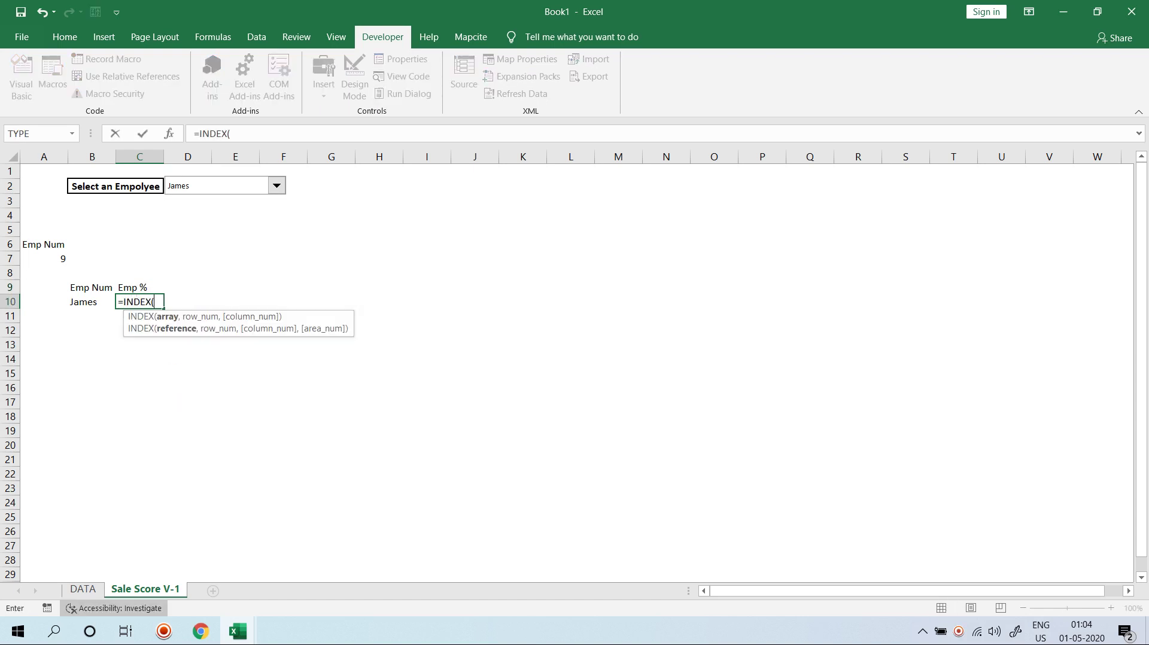
{"action": "left_click", "coordinate": [83, 588]}
{"action": "left_click_drag", "start_coordinate": [77, 156], "coordinate": [267, 156]}
{"action": "type", "text": ","}
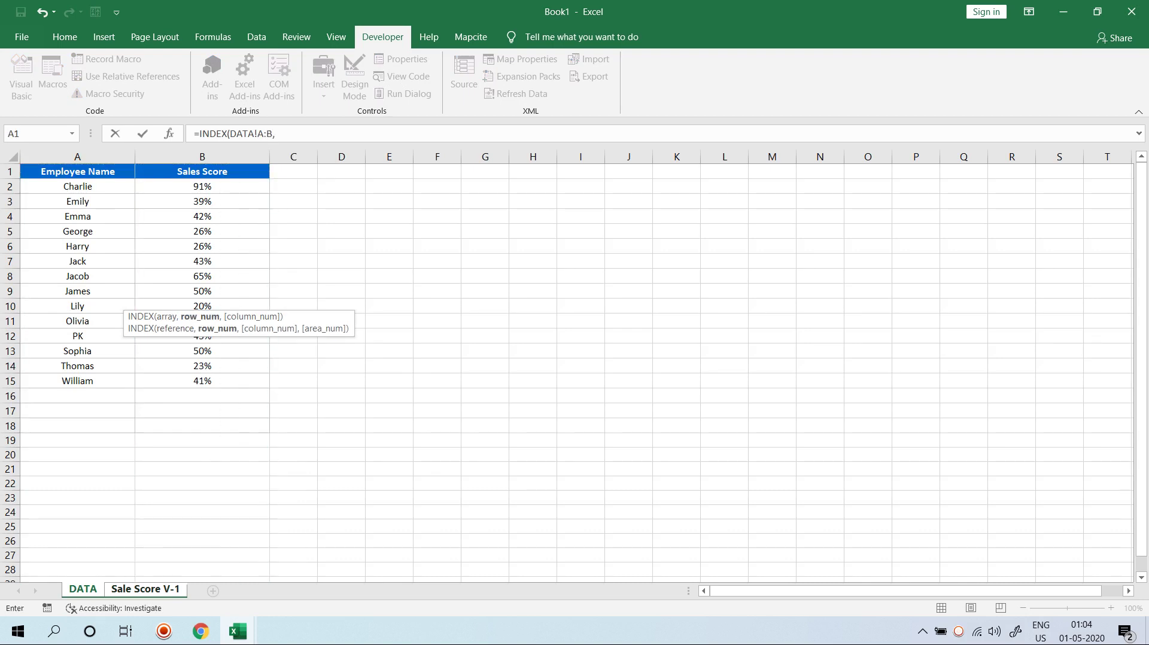
{"action": "key", "text": "ctrl+Page_Down"}
{"action": "left_click", "coordinate": [44, 258]}
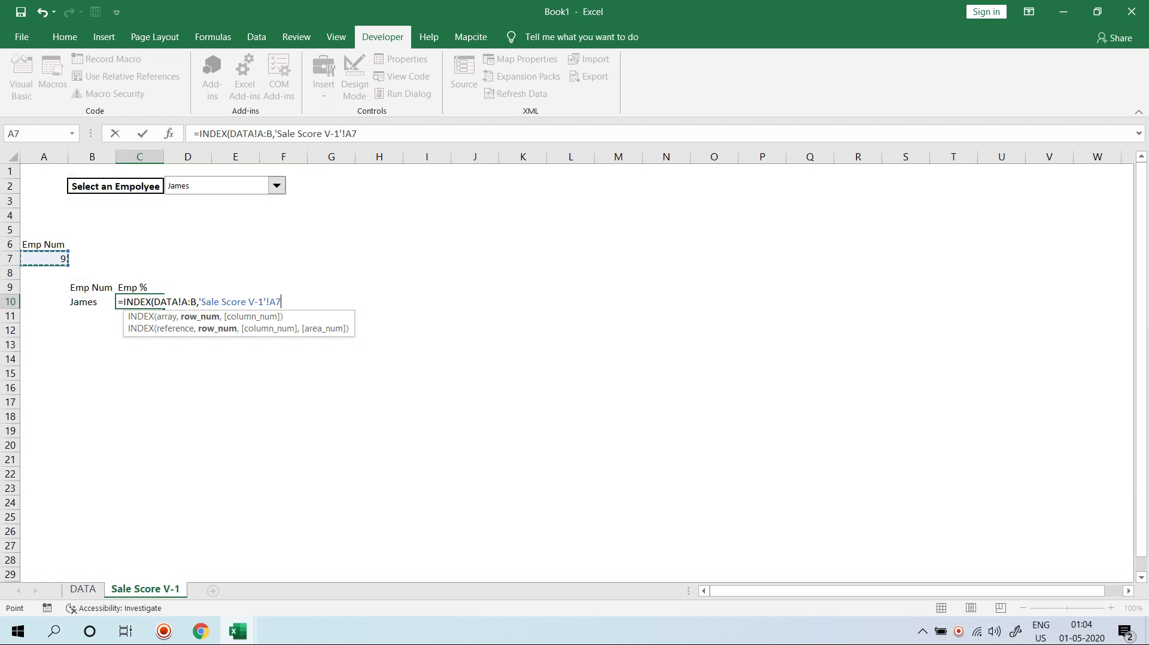
{"action": "type", "text": ",2"}
{"action": "key", "text": "ctrl+Return"}
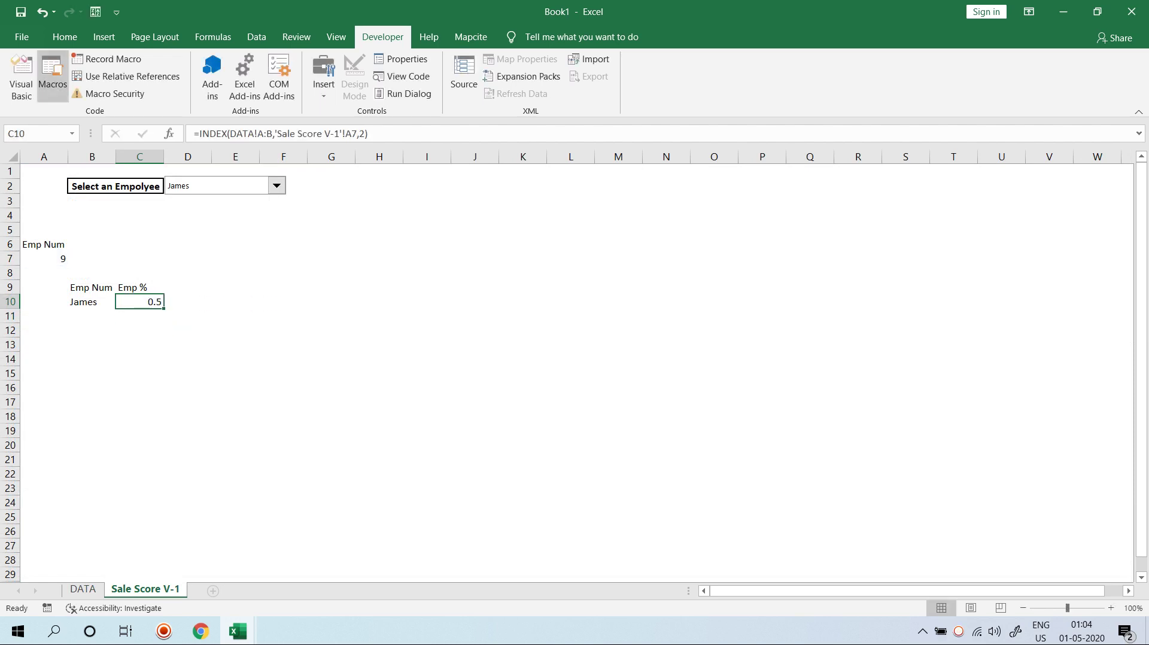
- Format C10 as a percentage showing 50% and centre the B9:C10 block
{"action": "left_click", "coordinate": [64, 37]}
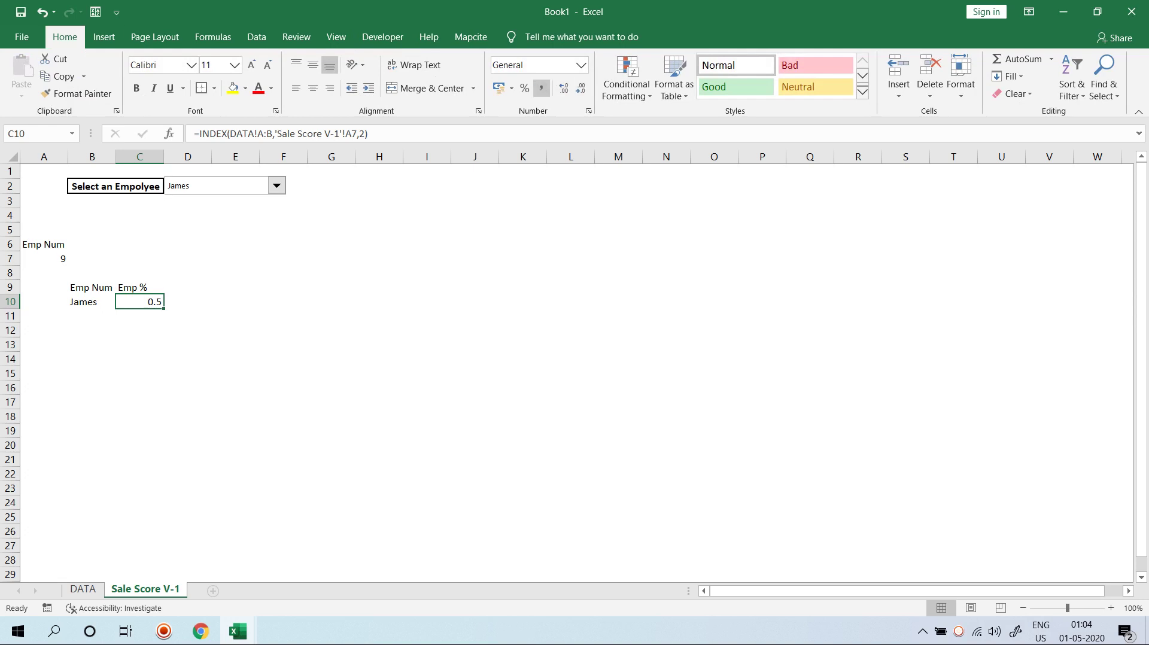
{"action": "left_click", "coordinate": [524, 88]}
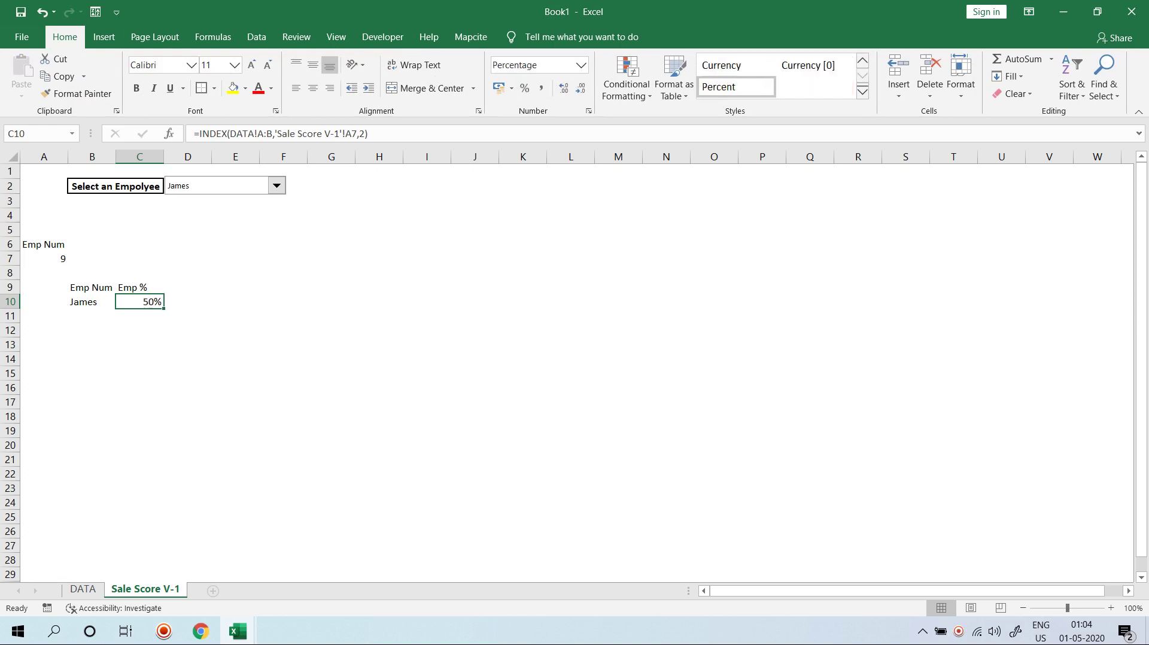
{"action": "left_click", "coordinate": [92, 273]}
{"action": "left_click_drag", "start_coordinate": [91, 288], "coordinate": [140, 302]}
{"action": "left_click", "coordinate": [313, 88]}
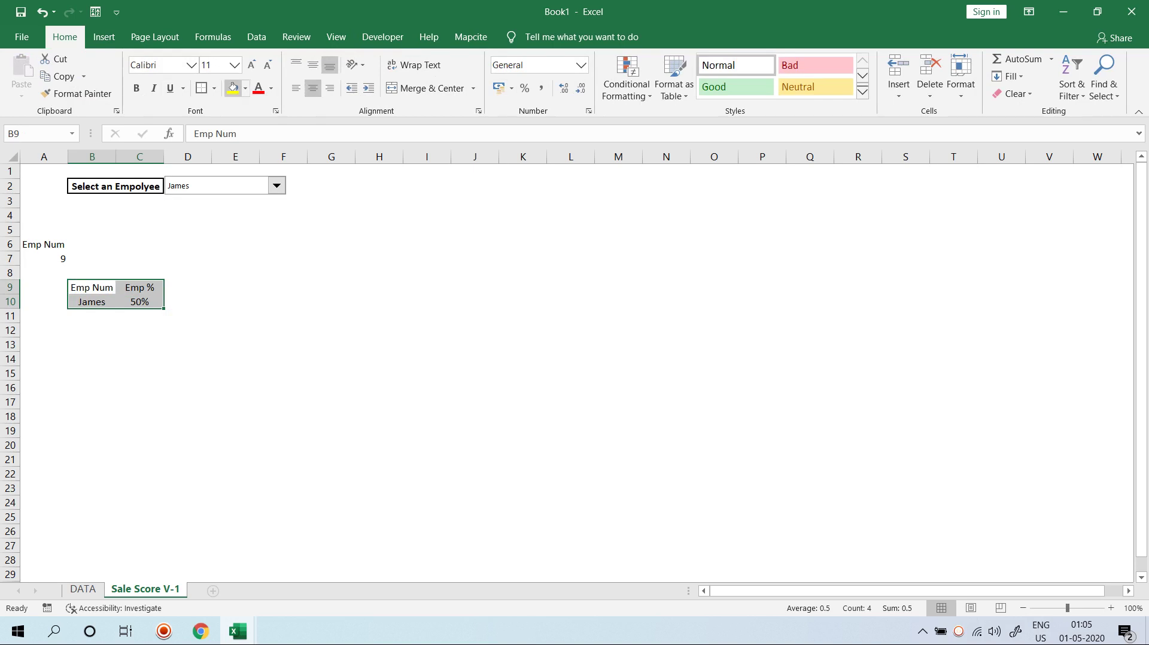
- Give the B9:C10 Emp Num / Emp % table All Borders and check the B10 lookup formula
{"action": "left_click", "coordinate": [214, 88]}
{"action": "left_click", "coordinate": [239, 217]}
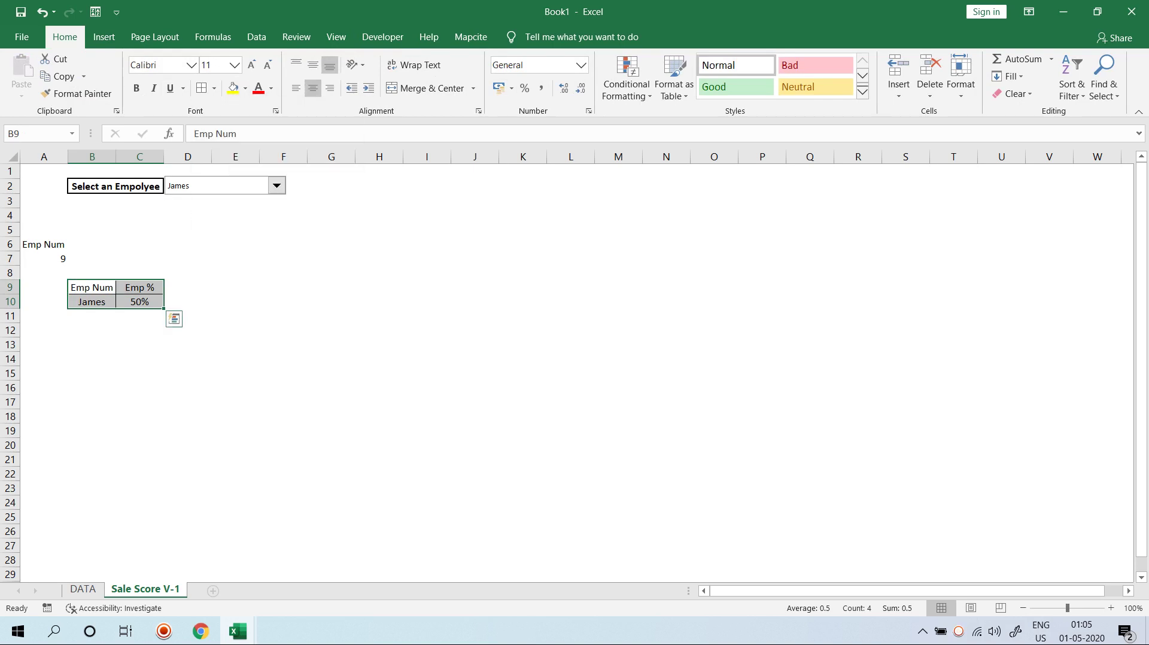
{"action": "left_click", "coordinate": [235, 259]}
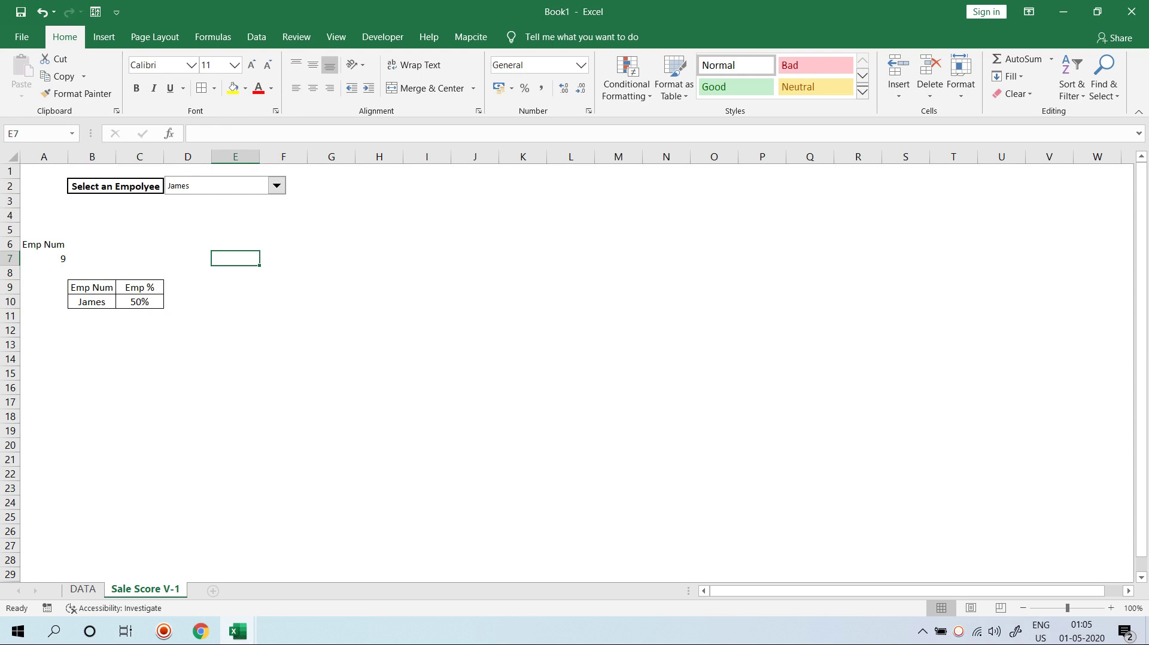
{"action": "left_click", "coordinate": [187, 344]}
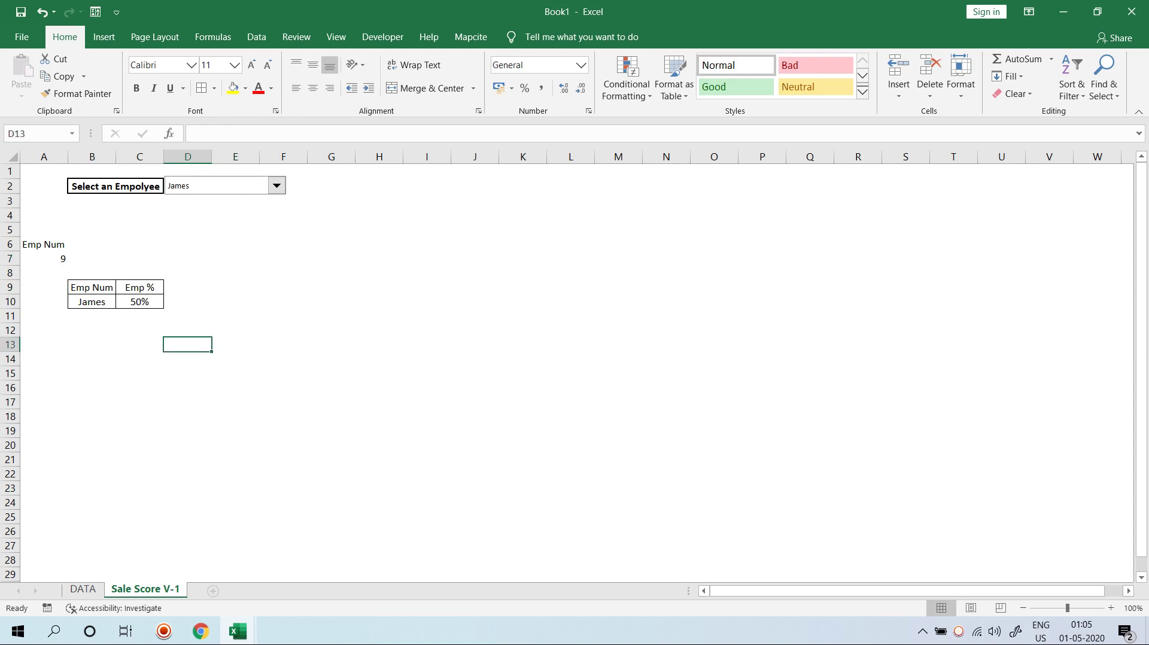
{"action": "left_click", "coordinate": [92, 301]}
{"action": "left_click", "coordinate": [92, 288]}
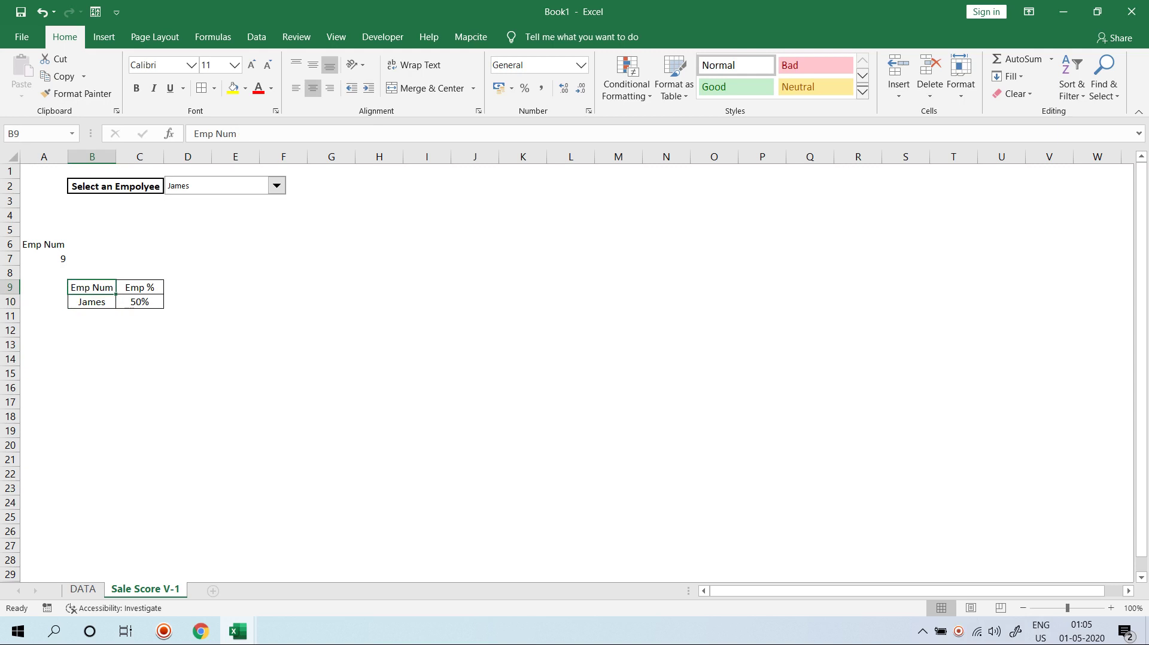
- Choose George in the employee drop-down so A7 shows 5 and C10 shows 26%
{"action": "left_click", "coordinate": [277, 186]}
{"action": "left_click", "coordinate": [192, 271]}
{"action": "left_click", "coordinate": [276, 186]}
{"action": "left_click", "coordinate": [181, 239]}
{"action": "left_click", "coordinate": [92, 358]}
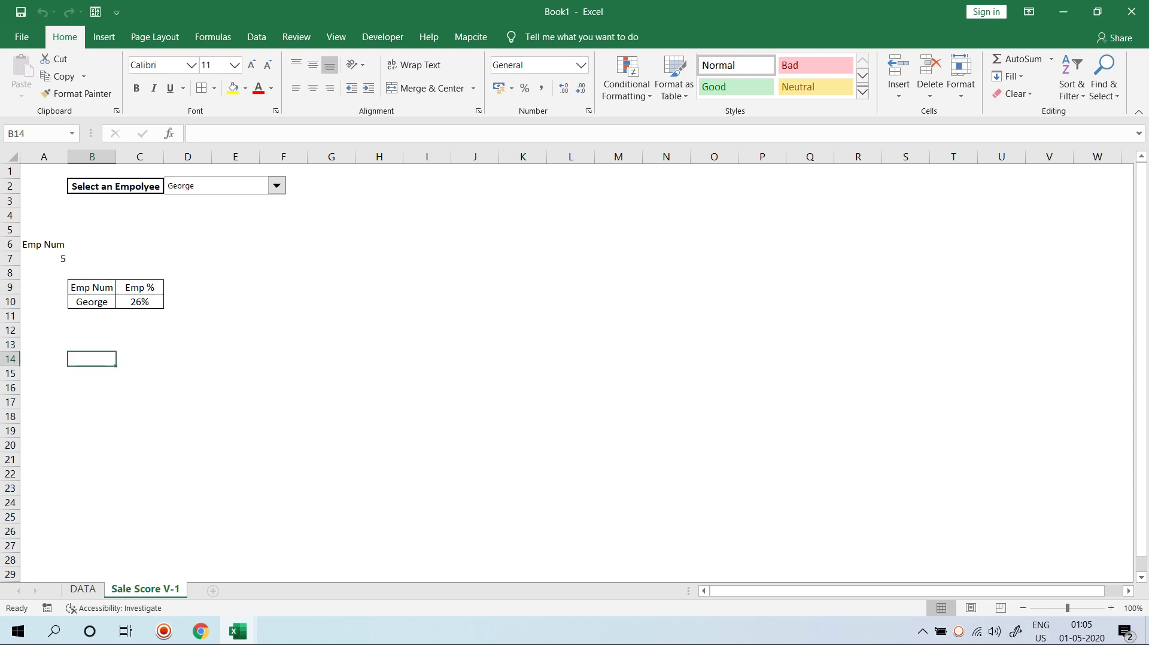
- Enter the Emp % header in B14 and link B15 to the score with =C10
{"action": "type", "text": "Emp %"}
{"action": "key", "text": "Return"}
{"action": "key", "text": "Up"}
{"action": "key", "text": "Down"}
{"action": "type", "text": "26"}
{"action": "key", "text": "Return"}
{"action": "key", "text": "Up"}
{"action": "type", "text": "="}
{"action": "key", "text": "Up"}
{"action": "key", "text": "Up"}
{"action": "key", "text": "Up"}
{"action": "key", "text": "Up"}
{"action": "key", "text": "Up"}
{"action": "key", "text": "Right"}
{"action": "key", "text": "Return"}
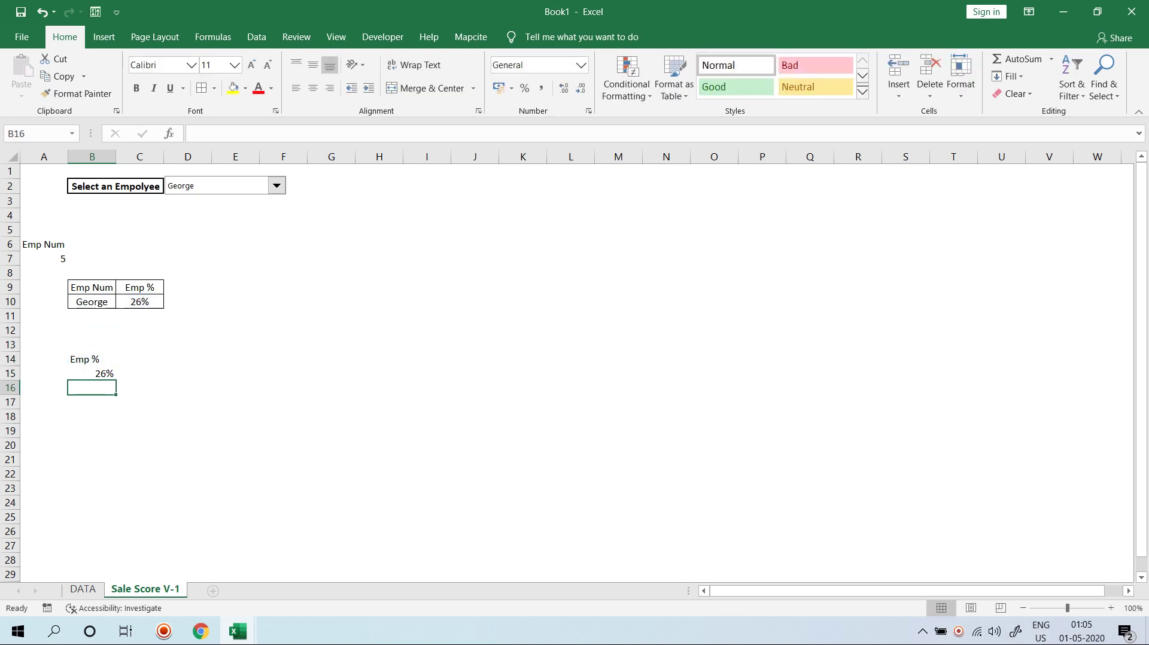
- Add the Needle header in C14 with a value of 10%
{"action": "key", "text": "Up"}
{"action": "key", "text": "Up"}
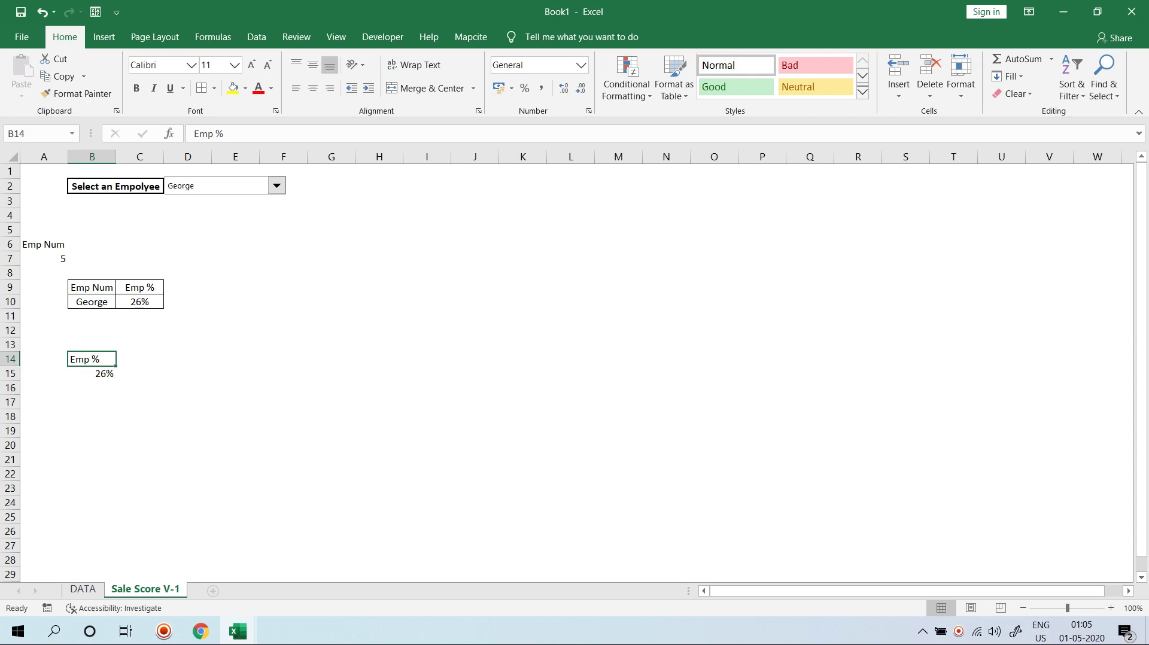
{"action": "key", "text": "Right"}
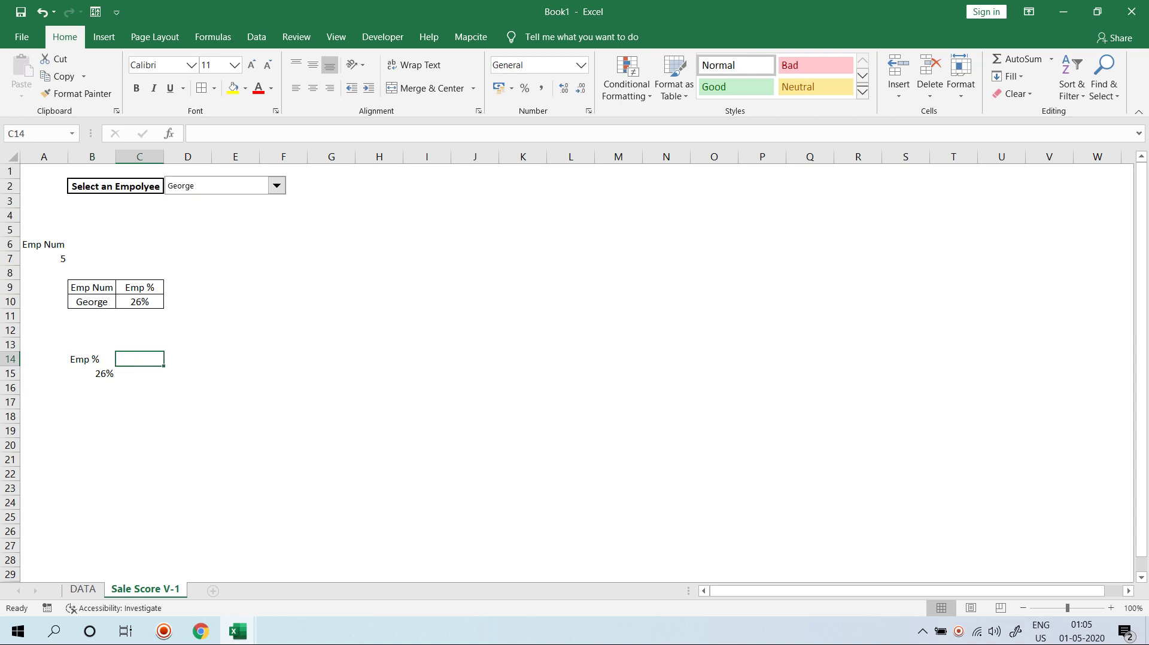
{"action": "type", "text": "Needle"}
{"action": "key", "text": "Return"}
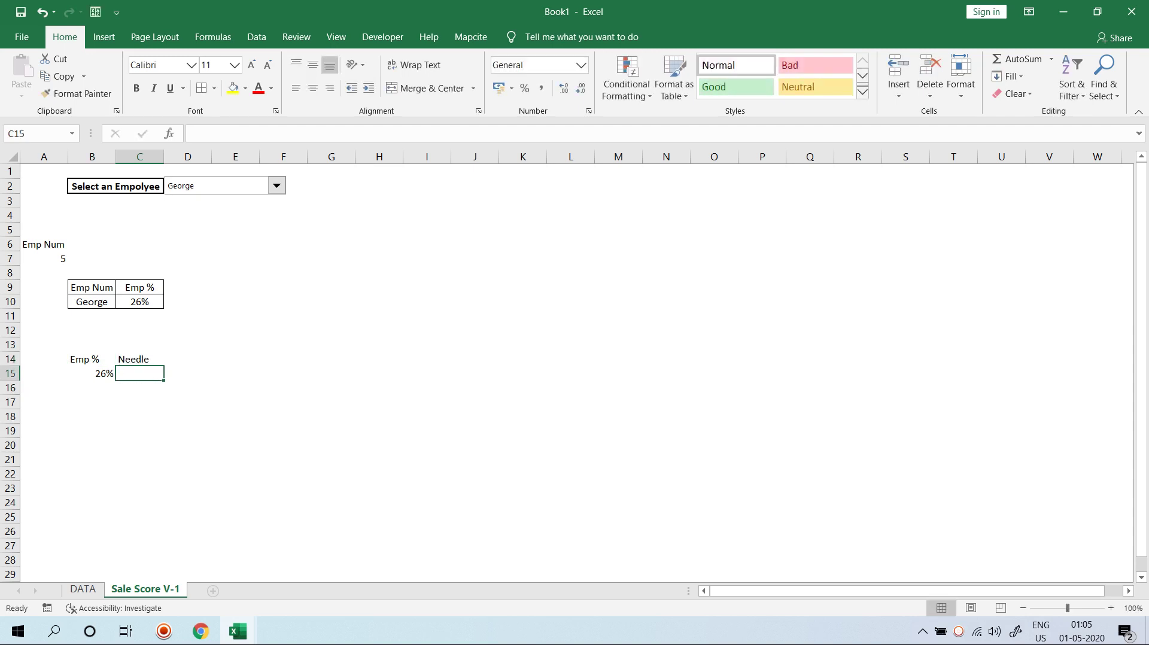
{"action": "type", "text": "10%"}
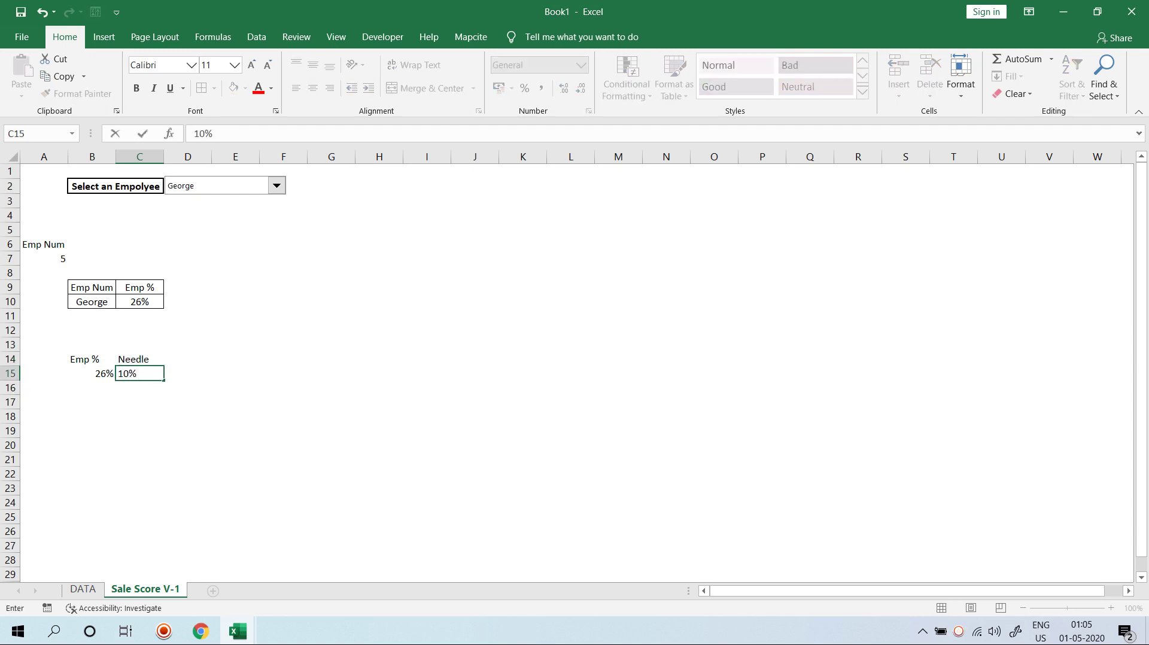
{"action": "key", "text": "Return"}
- Add the Blank header in D14 with the remainder formula =1-B15
{"action": "key", "text": "Up"}
{"action": "key", "text": "Up"}
{"action": "key", "text": "Right"}
{"action": "type", "text": "B"}
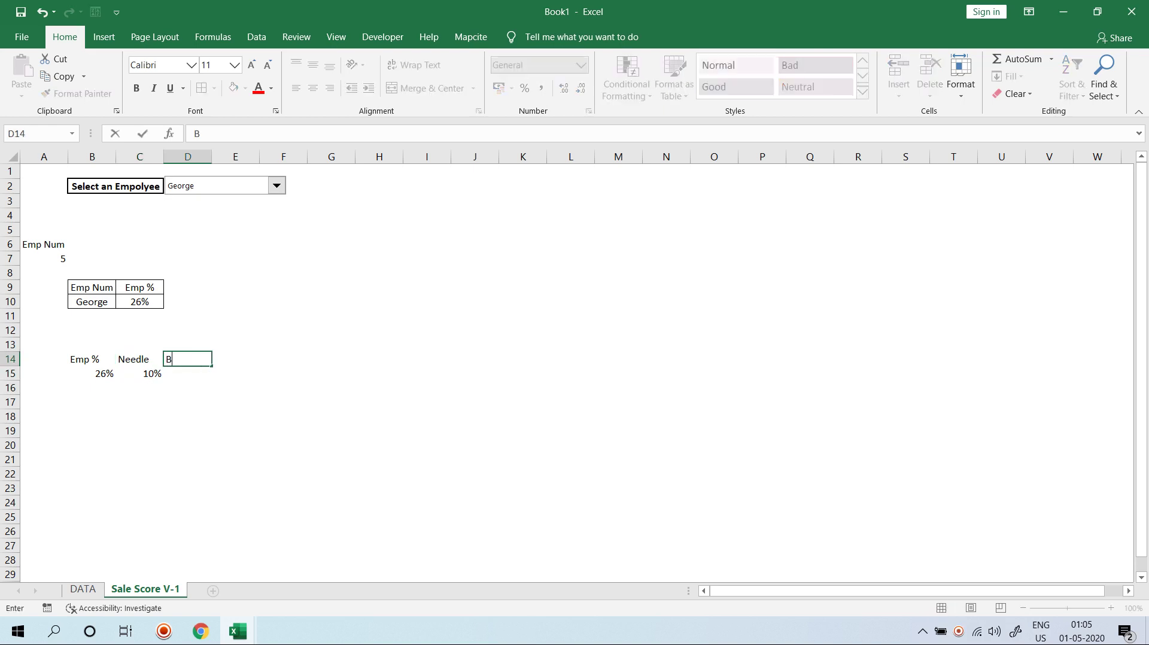
{"action": "type", "text": "lank"}
{"action": "key", "text": "Return"}
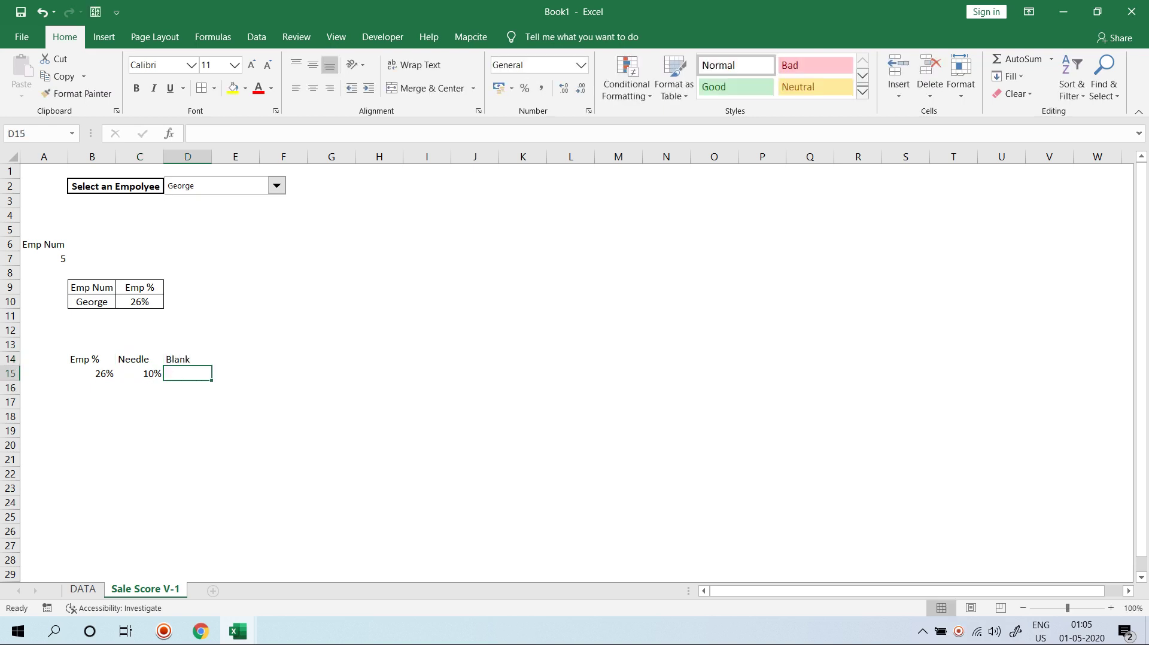
{"action": "type", "text": "=1-"}
{"action": "key", "text": "Left"}
{"action": "key", "text": "Left"}
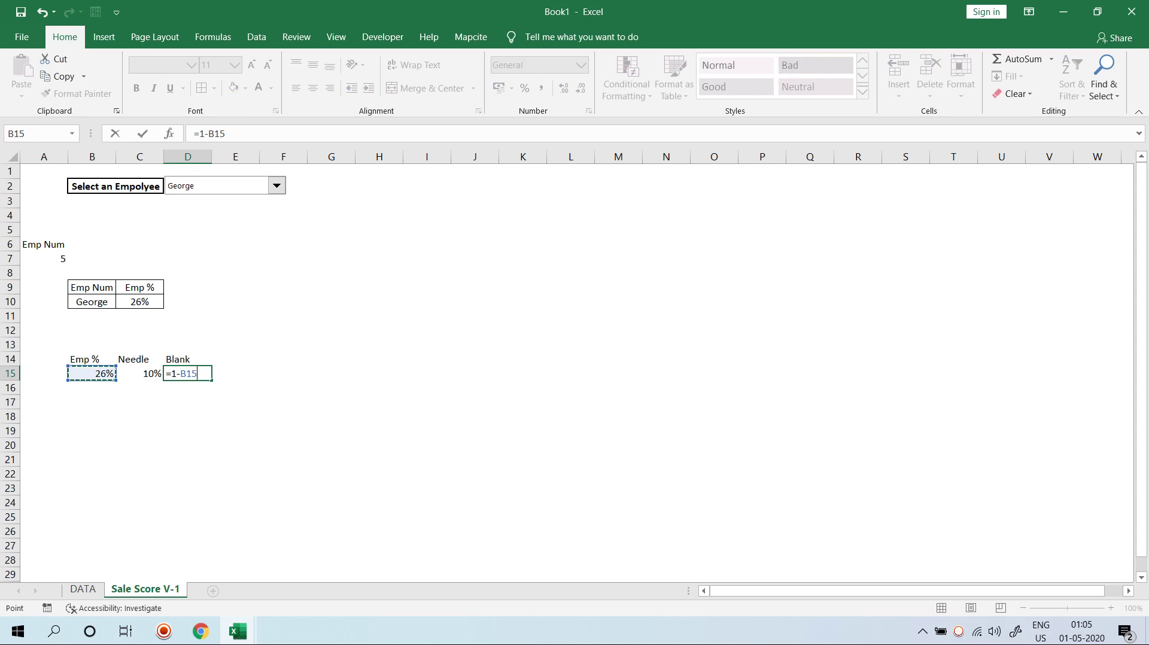
{"action": "key", "text": "Return"}
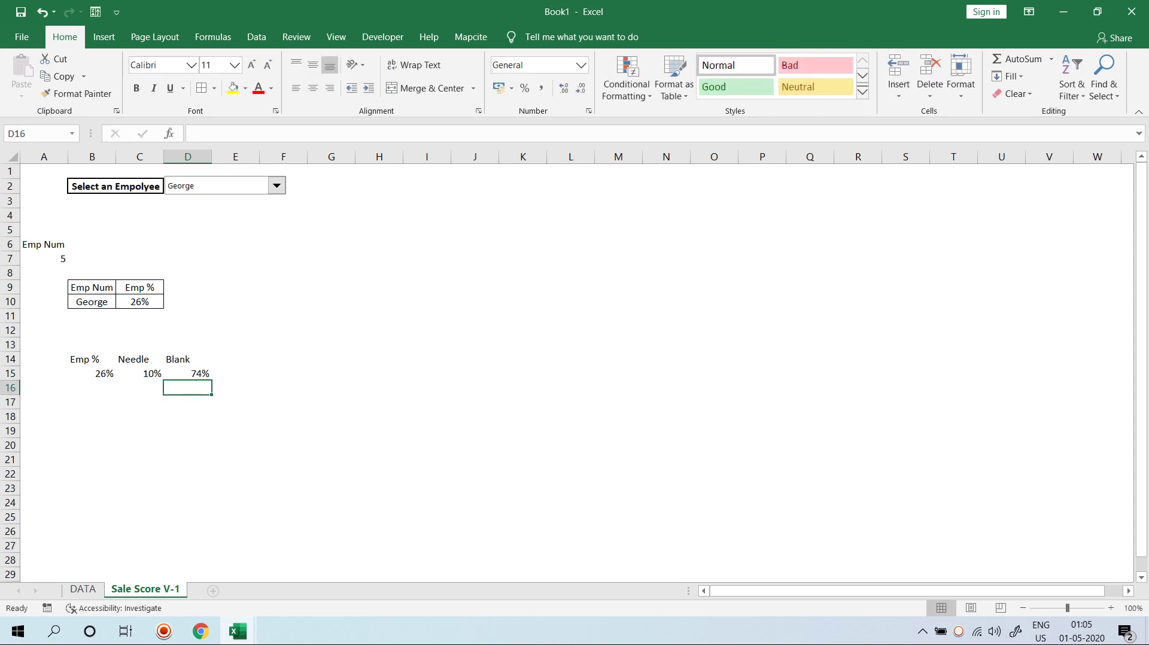
- Add the Half Circle header in E14 with a value of 100%
{"action": "left_click", "coordinate": [235, 359]}
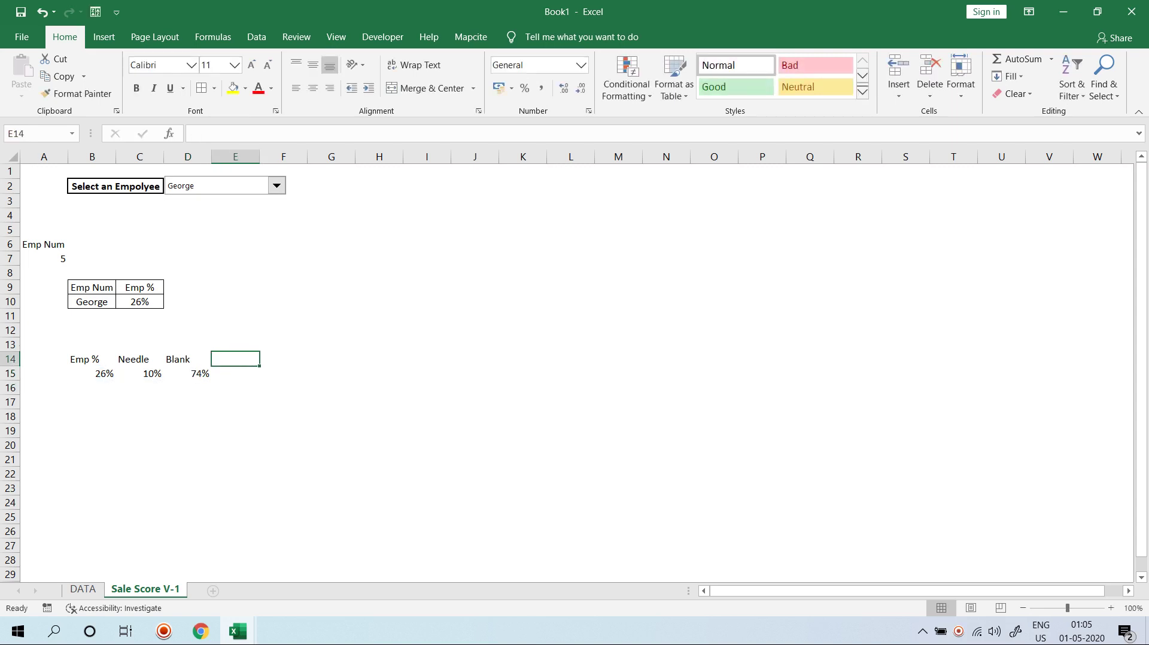
{"action": "type", "text": "Half Circle"}
{"action": "key", "text": "Return"}
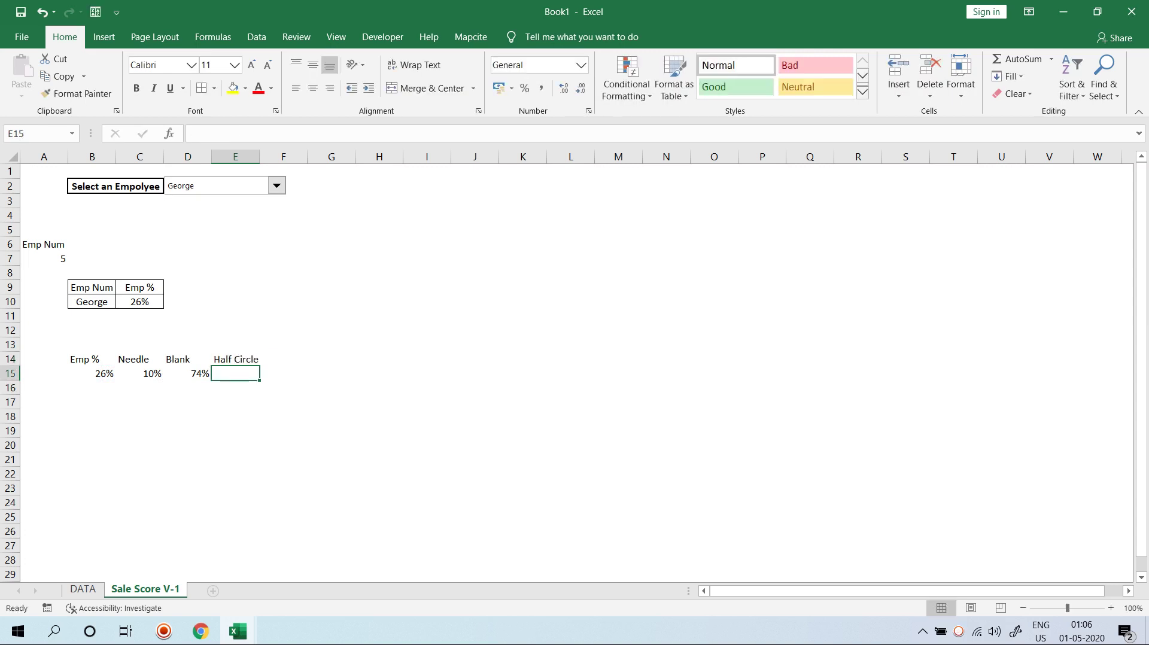
{"action": "type", "text": "100%"}
{"action": "key", "text": "Return"}
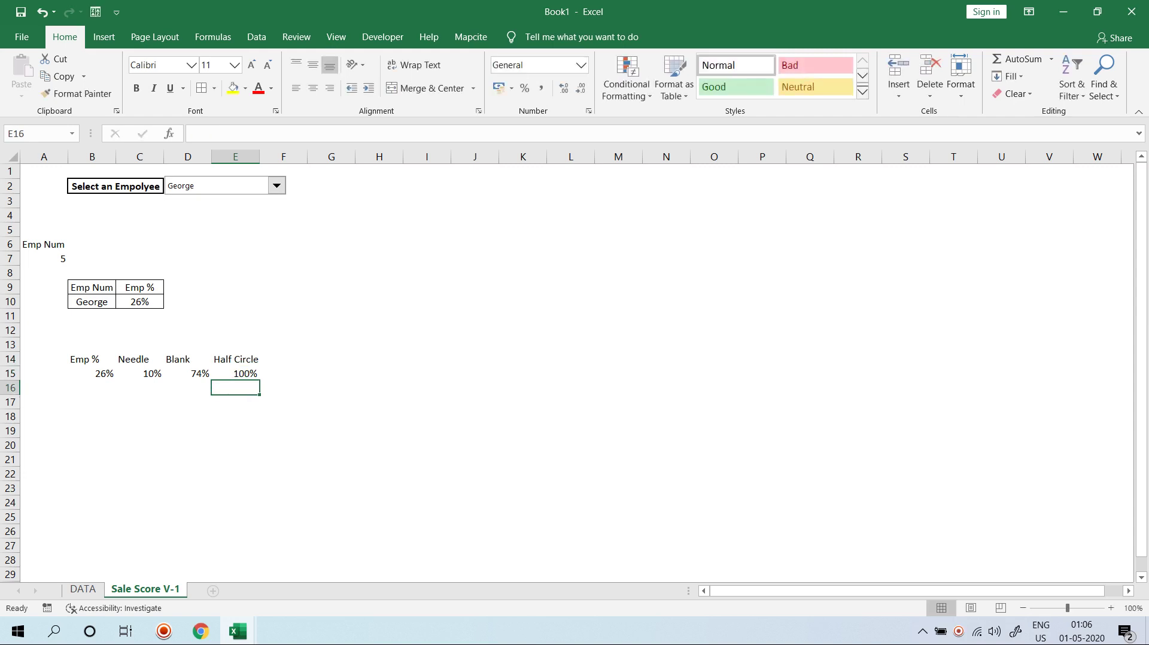
{"action": "left_click_drag", "start_coordinate": [92, 374], "coordinate": [235, 374]}
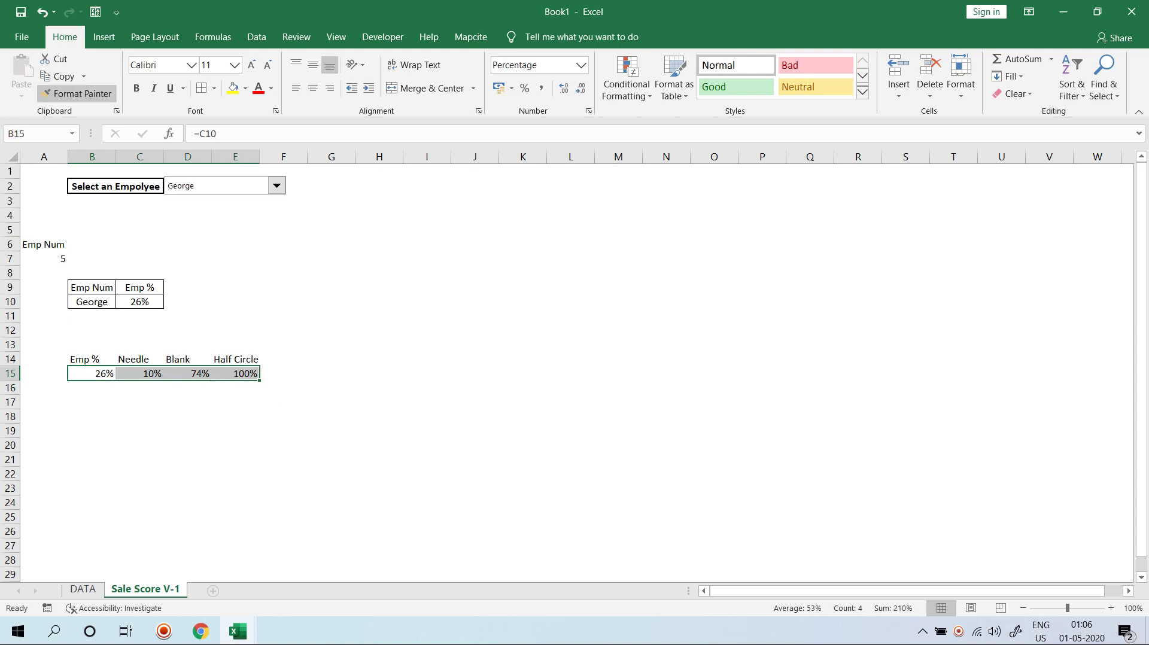
- Insert a 2-D pie chart of B15:E15, then enlarge it and move it beside the data
{"action": "left_click", "coordinate": [104, 36]}
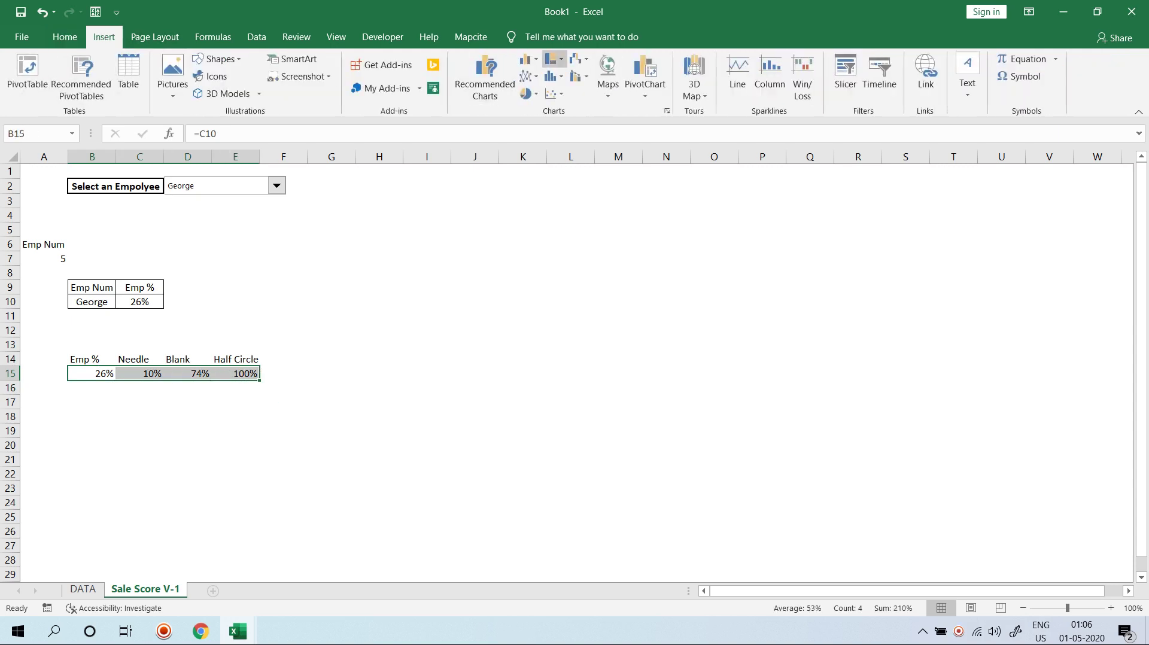
{"action": "left_click", "coordinate": [526, 94]}
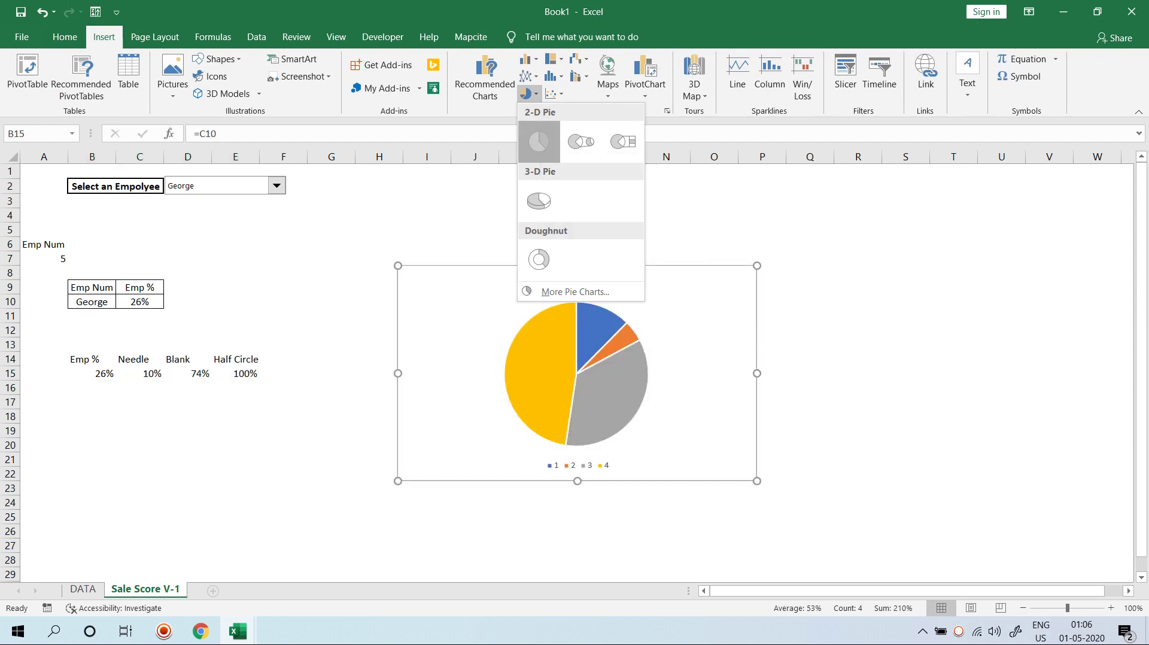
{"action": "left_click", "coordinate": [539, 141]}
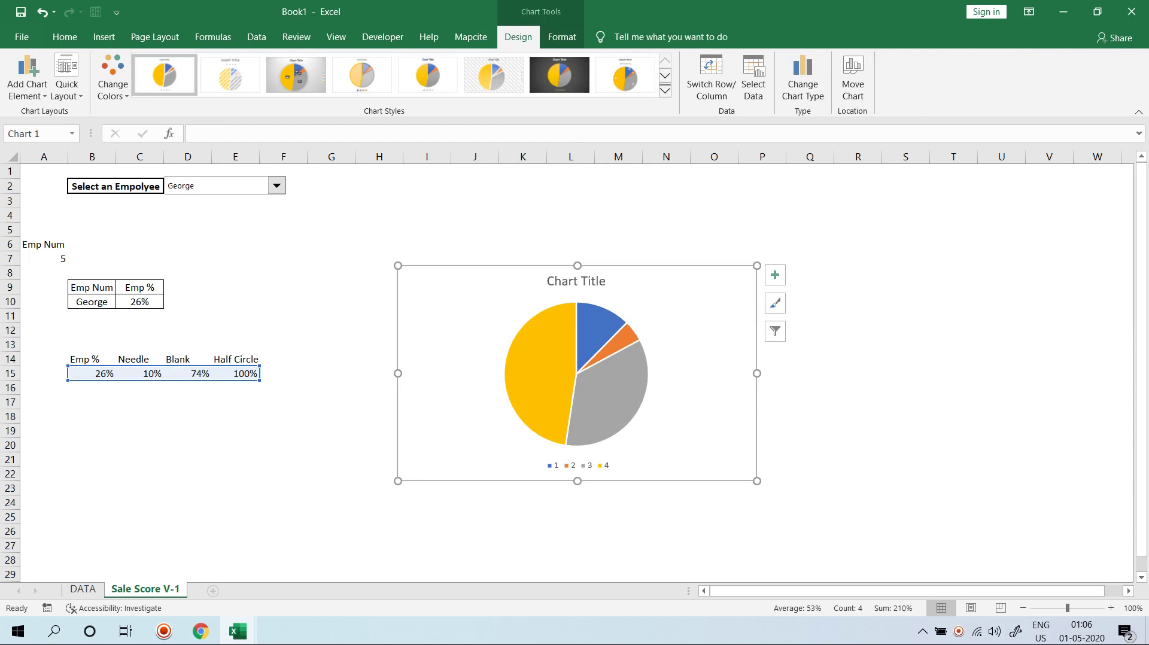
{"action": "left_click_drag", "start_coordinate": [757, 266], "coordinate": [868, 198]}
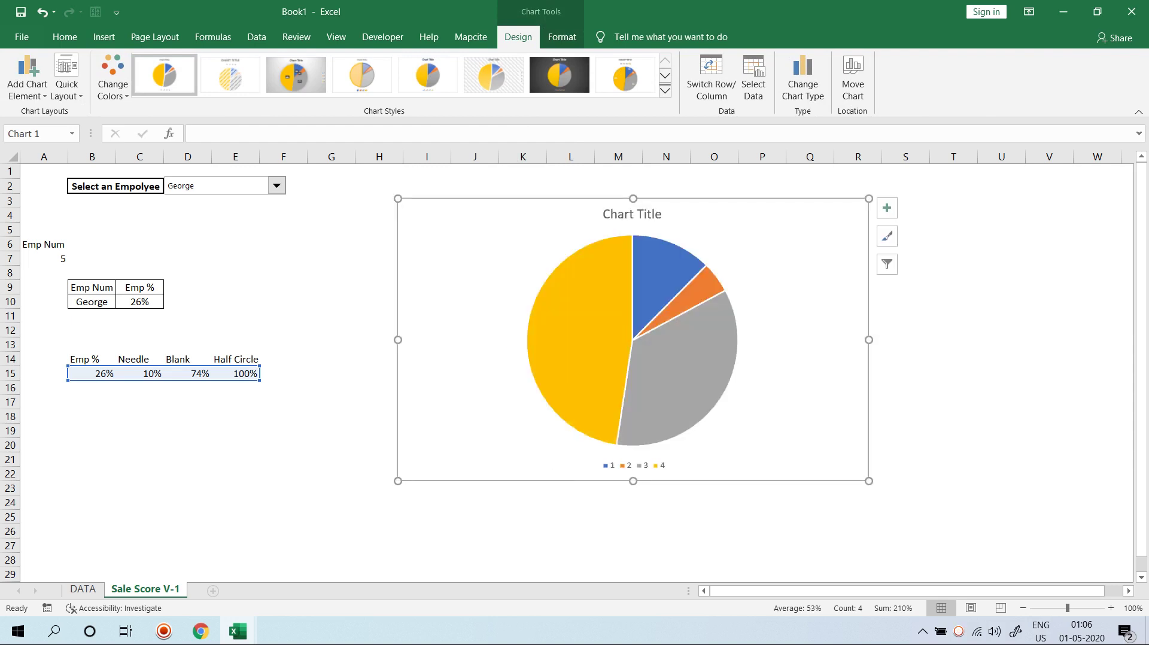
{"action": "left_click_drag", "start_coordinate": [778, 419], "coordinate": [696, 399]}
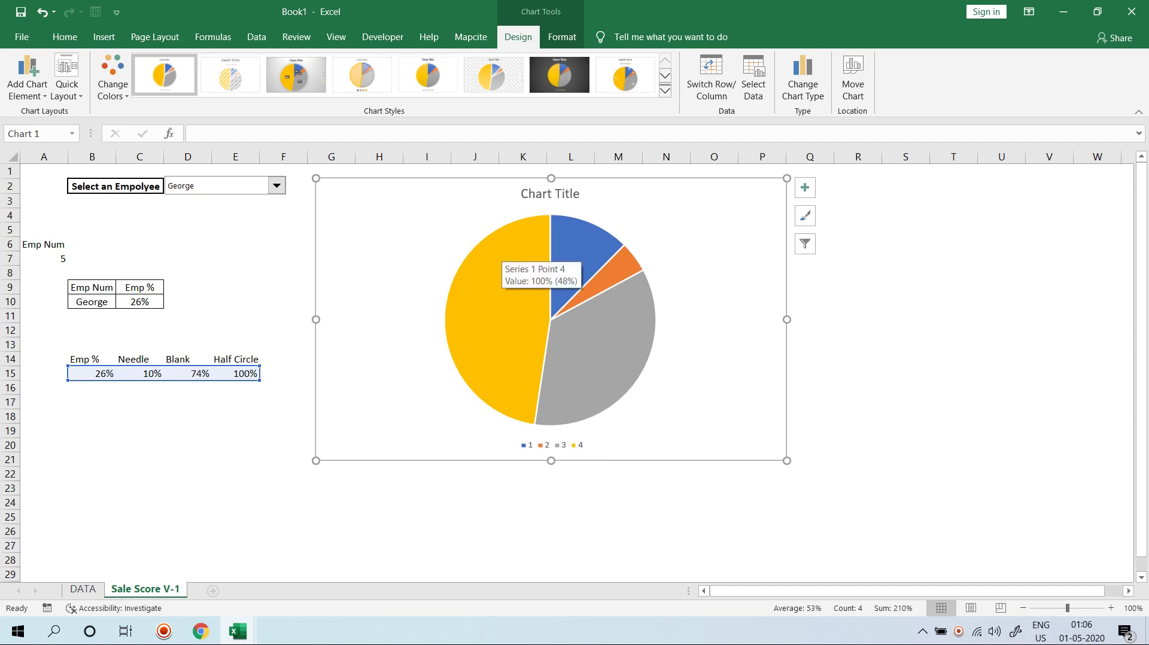
- Set the pie slices' Shape Outline to No Outline
{"action": "left_click", "coordinate": [498, 261]}
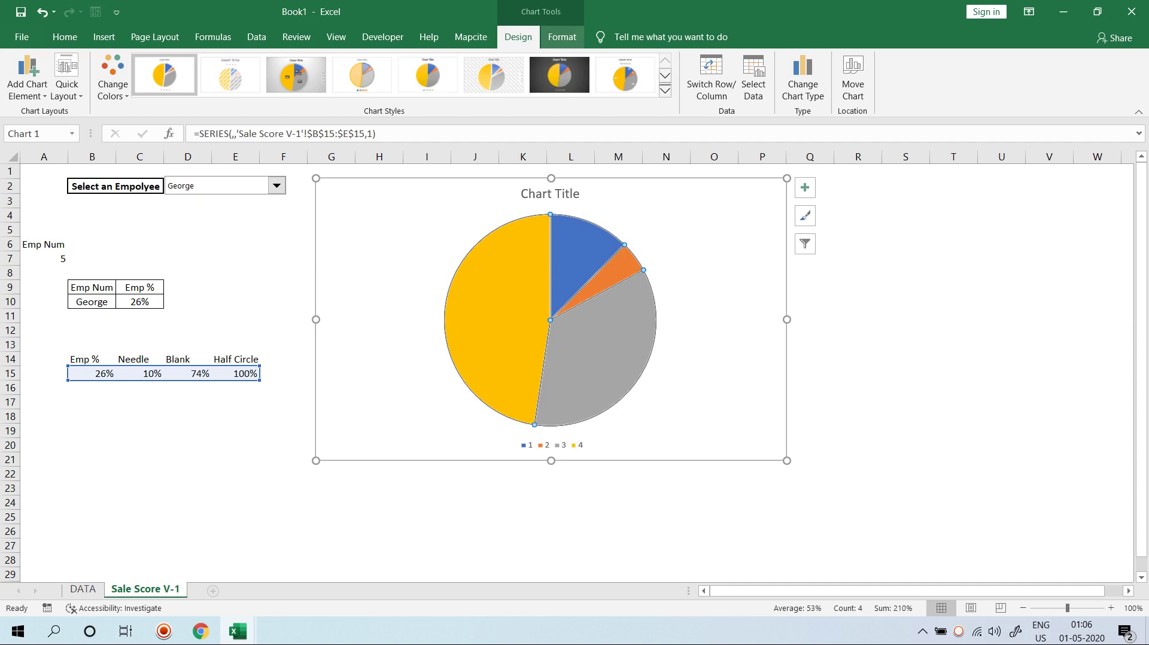
{"action": "left_click", "coordinate": [562, 37]}
{"action": "left_click", "coordinate": [588, 76]}
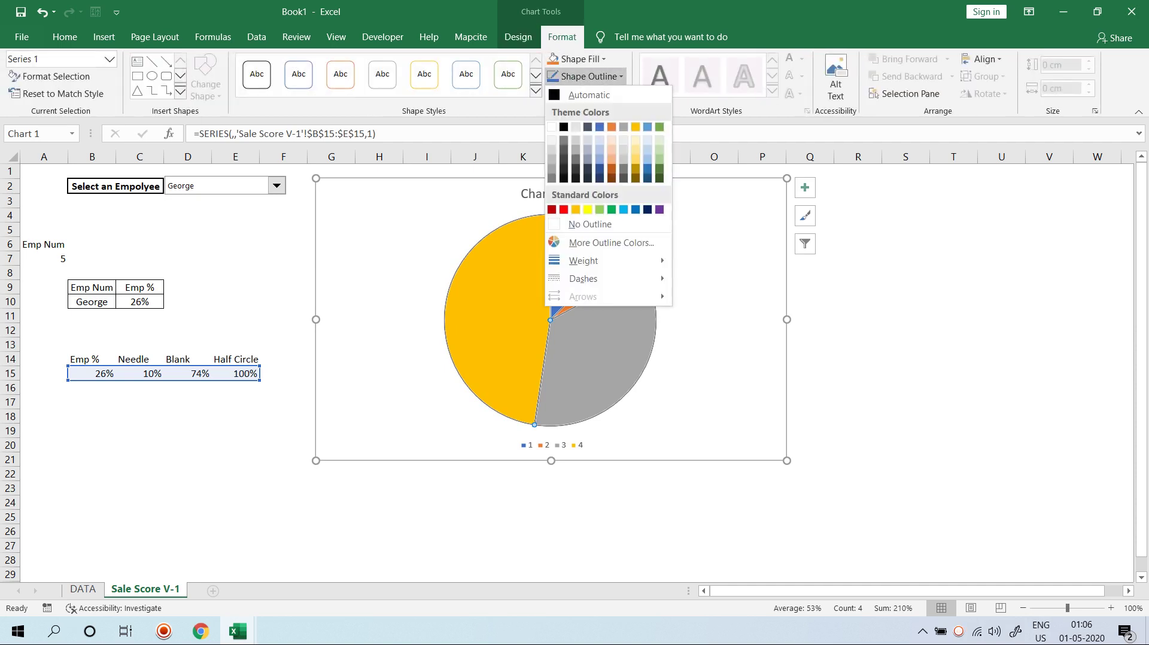
{"action": "left_click", "coordinate": [589, 224]}
{"action": "left_click", "coordinate": [884, 278]}
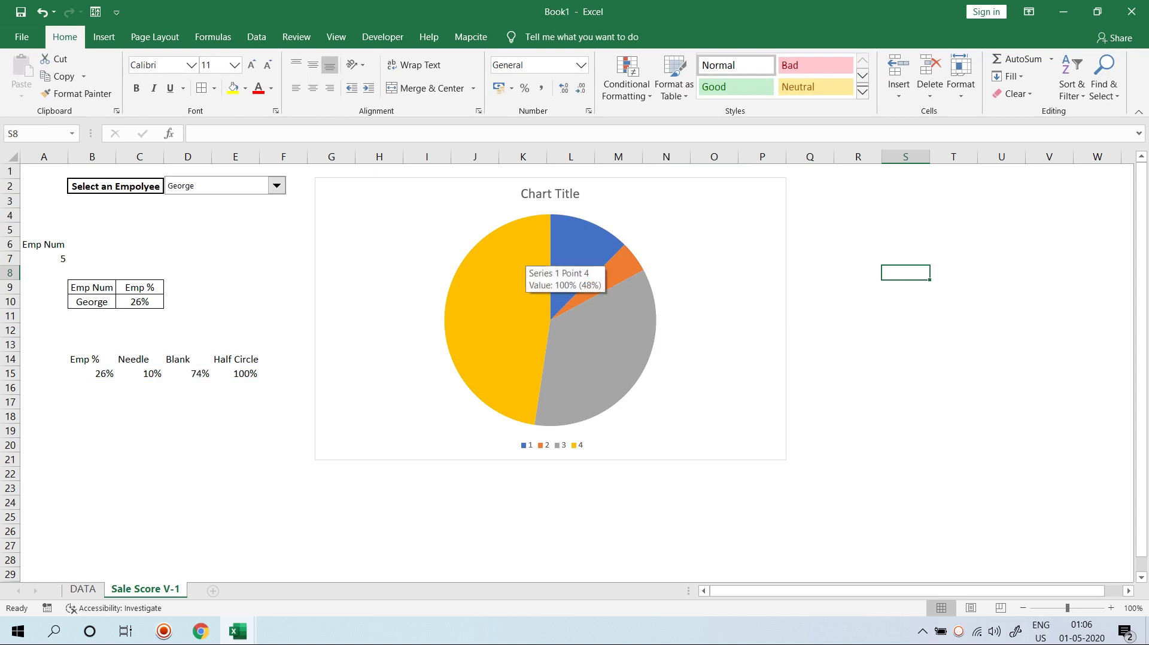
- Set the pie's Angle of first slice to 270° so the yellow Half Circle fills the bottom
{"action": "left_click", "coordinate": [526, 256]}
{"action": "right_click", "coordinate": [527, 255]}
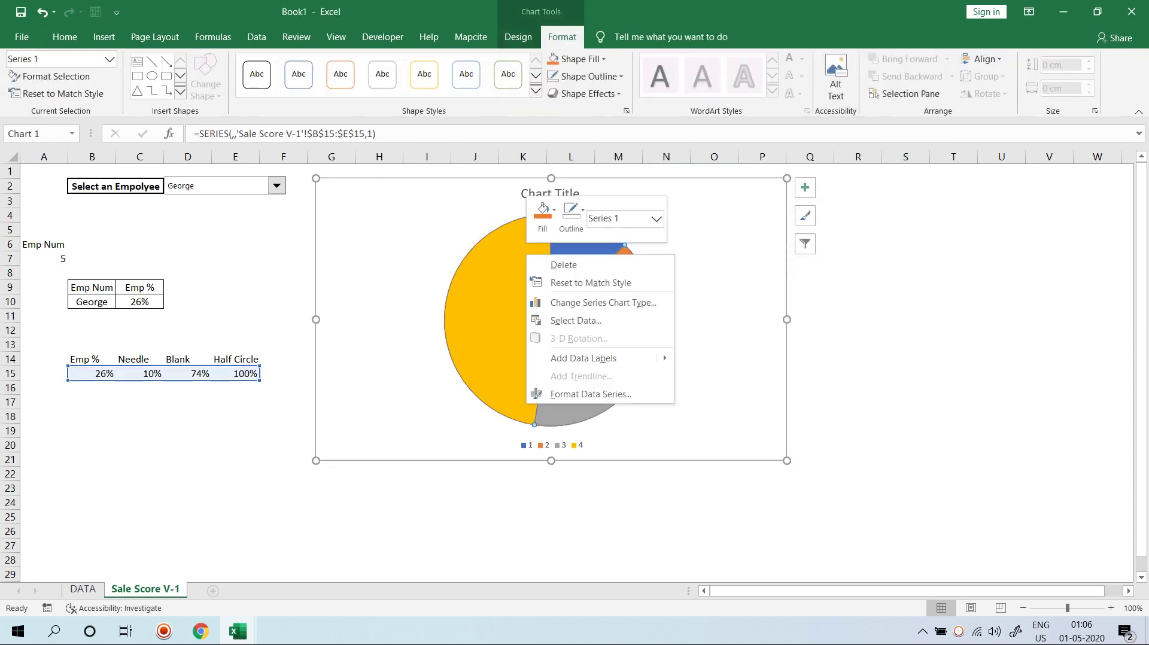
{"action": "left_click", "coordinate": [590, 394]}
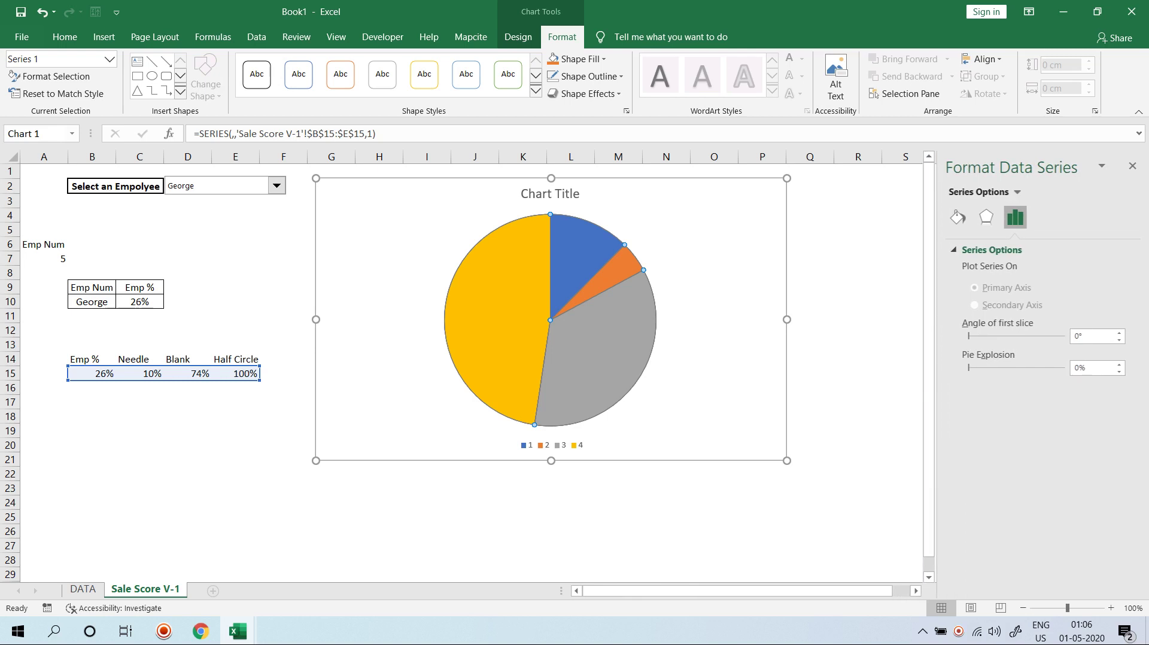
{"action": "left_click", "coordinate": [1077, 337]}
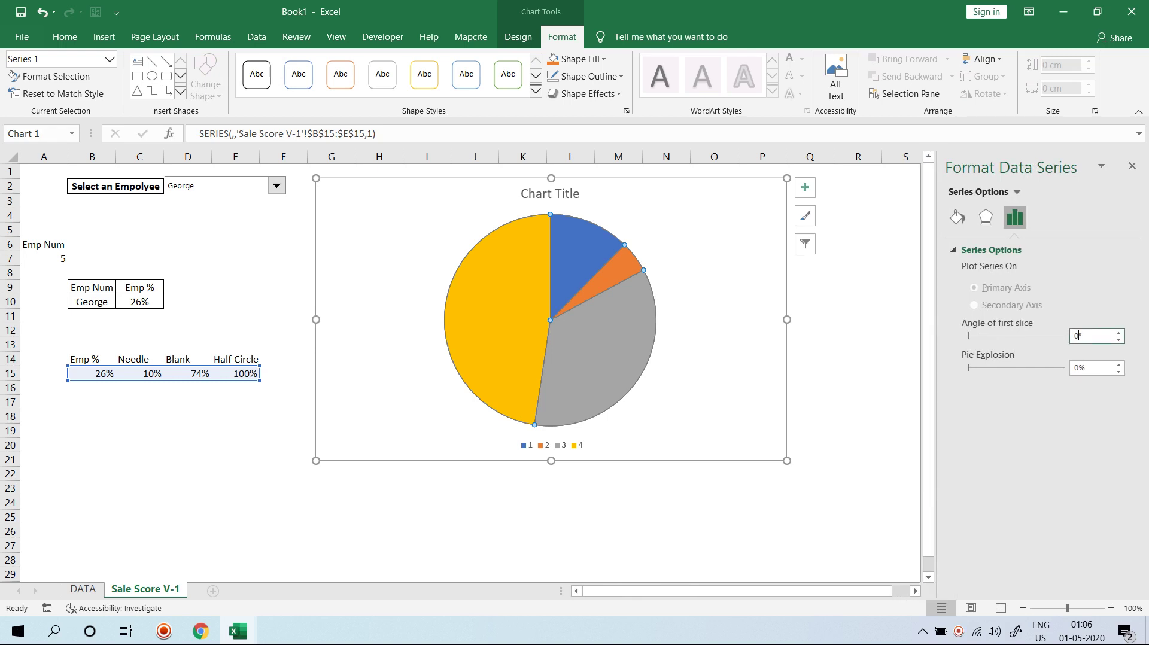
{"action": "double_click", "coordinate": [1077, 336]}
{"action": "type", "text": "270"}
{"action": "key", "text": "Return"}
{"action": "left_click", "coordinate": [550, 377]}
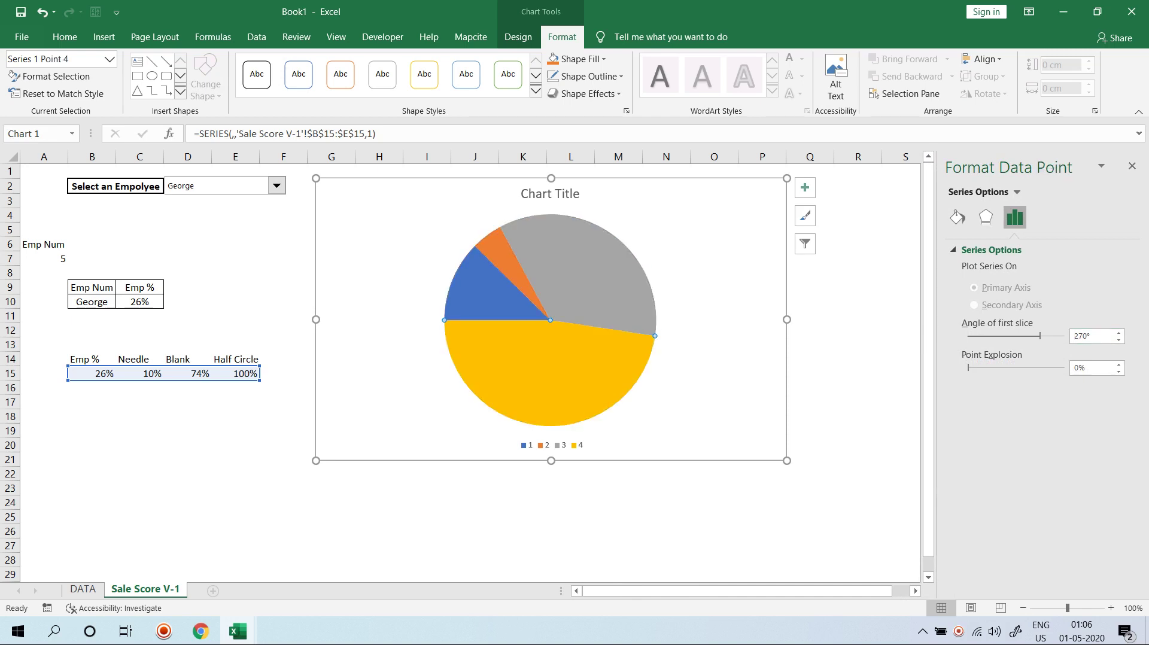
{"action": "left_click", "coordinate": [956, 217]}
- Give the yellow, grey and blue pie slices No fill
{"action": "left_click", "coordinate": [967, 249]}
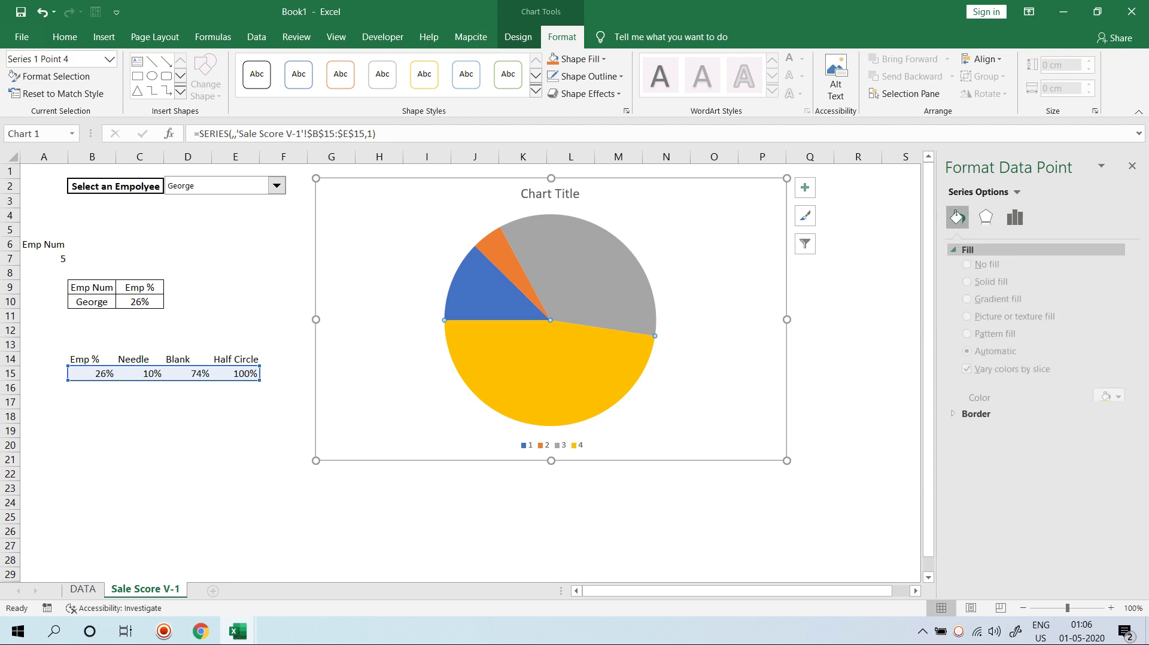
{"action": "left_click", "coordinate": [966, 271]}
{"action": "key", "text": "Left"}
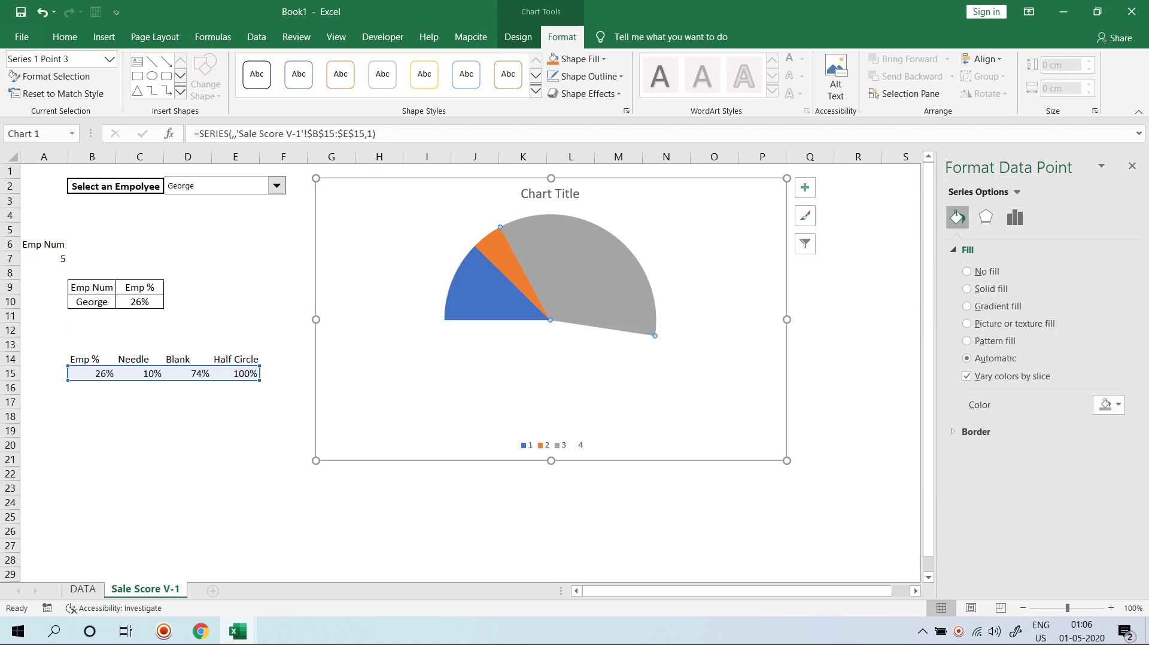
{"action": "left_click", "coordinate": [966, 271]}
{"action": "key", "text": "Left"}
{"action": "key", "text": "Left"}
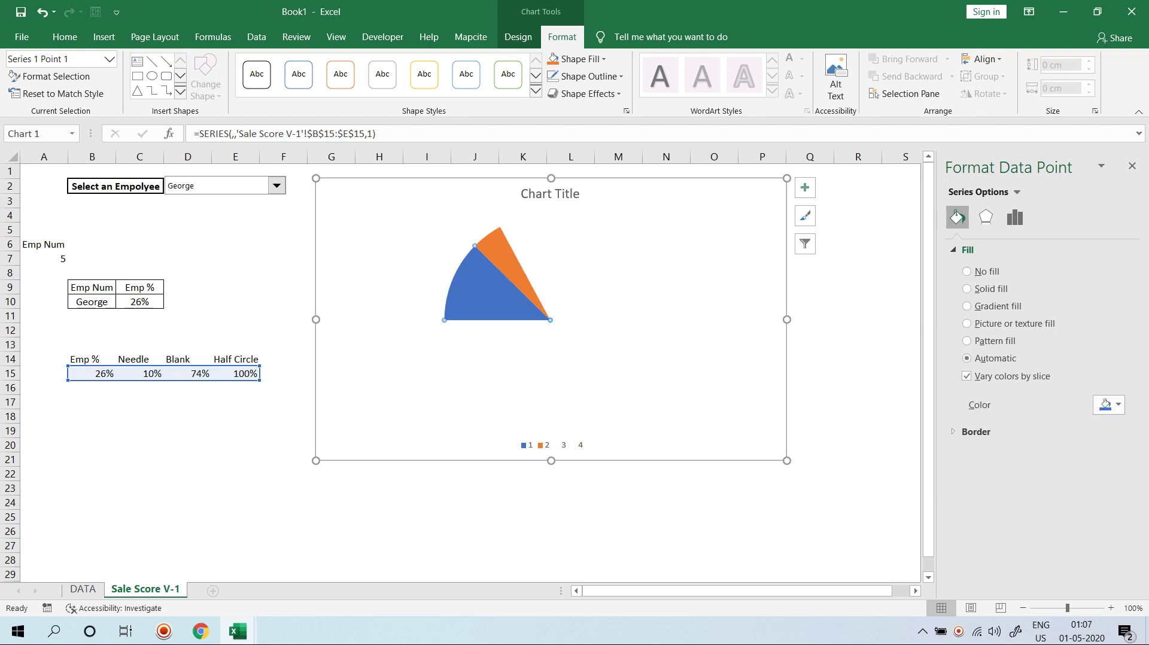
{"action": "left_click", "coordinate": [966, 271]}
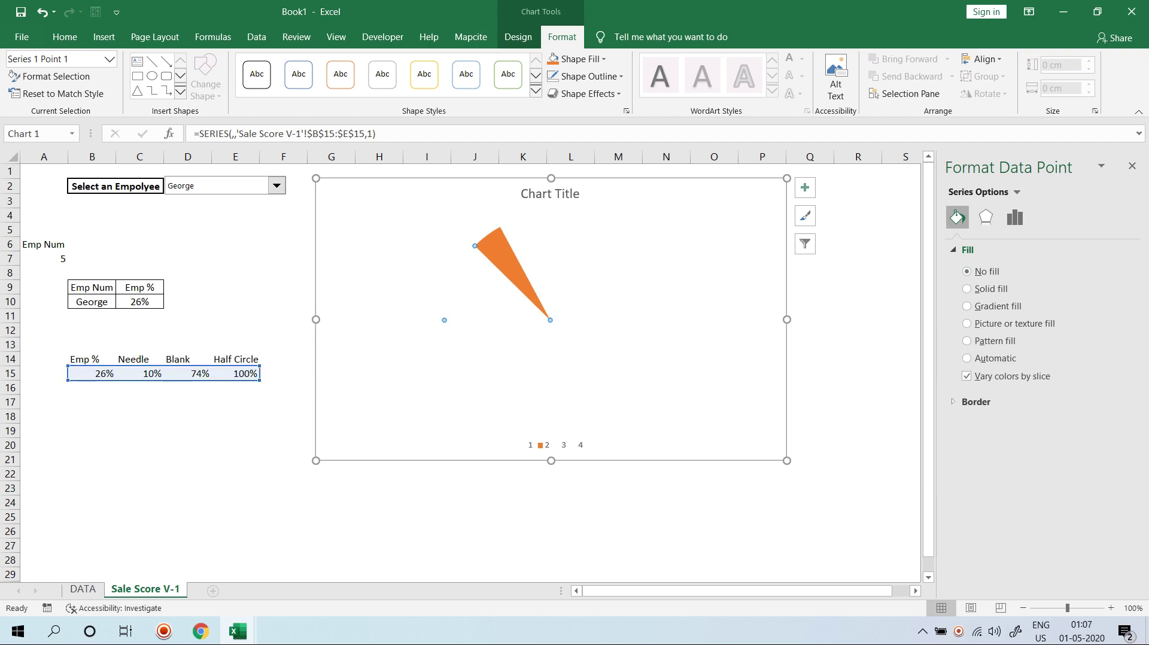
- Make the needle slice solid black with a solid black 3.5 pt outline
{"action": "key", "text": "Right"}
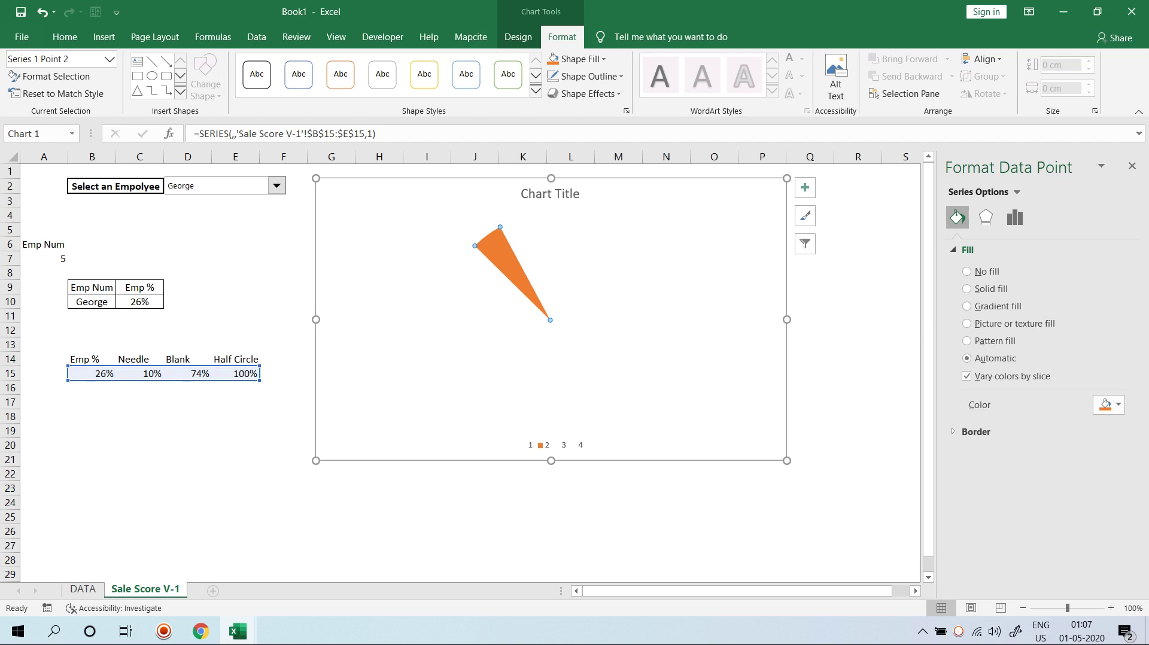
{"action": "left_click", "coordinate": [967, 289]}
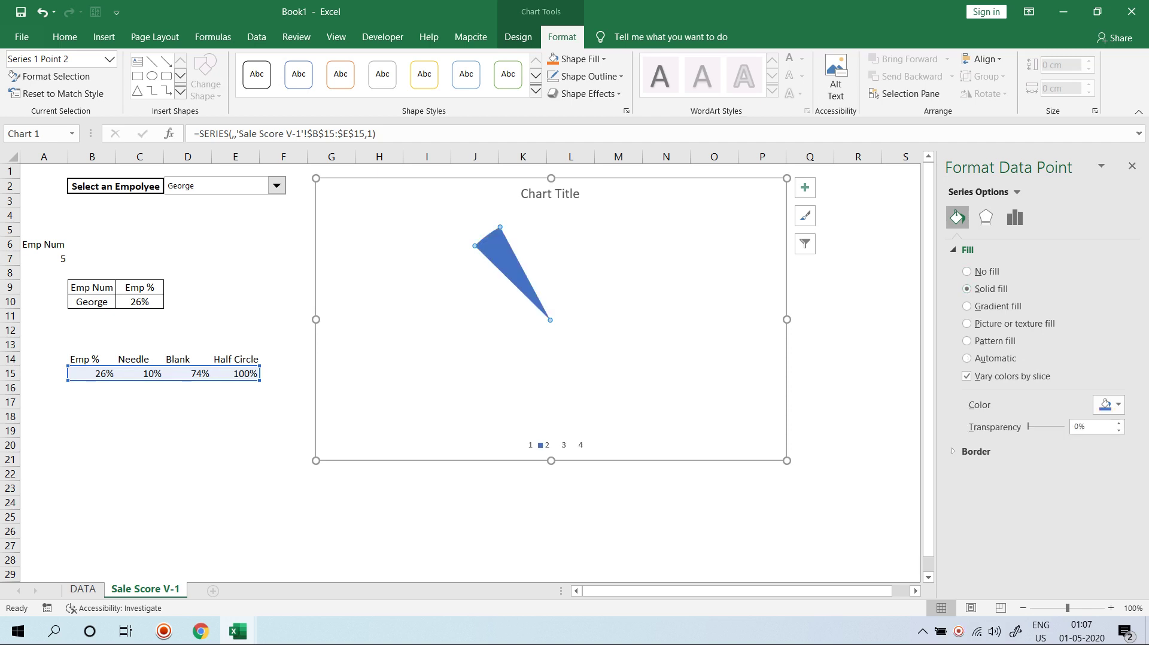
{"action": "left_click", "coordinate": [1110, 405]}
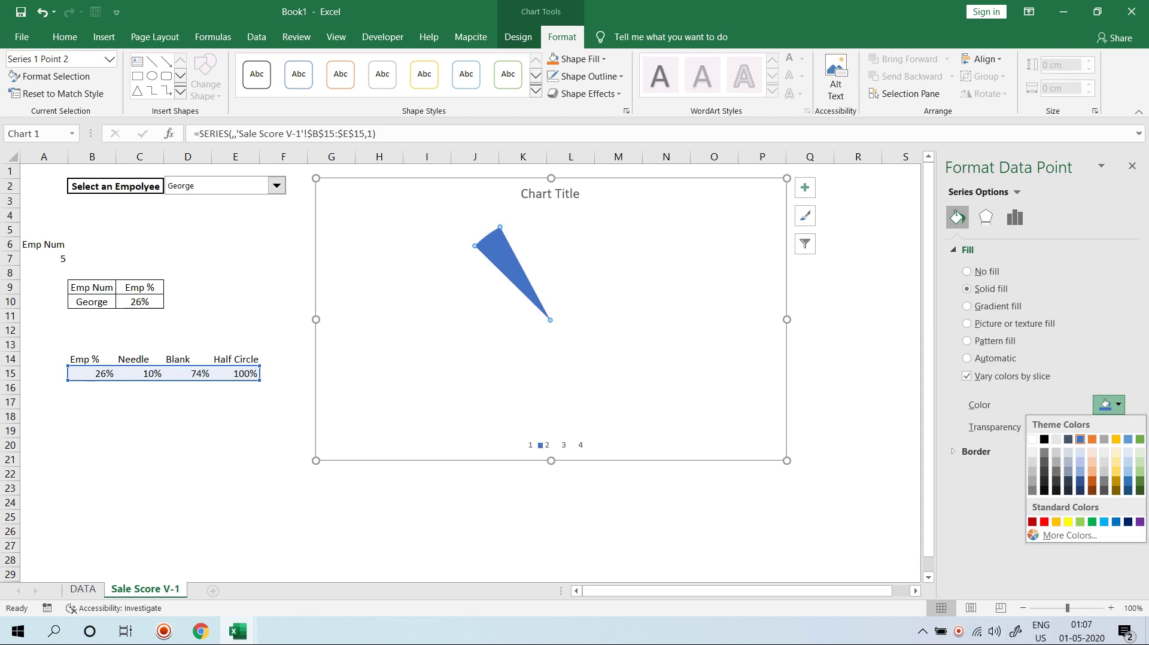
{"action": "left_click", "coordinate": [1044, 440]}
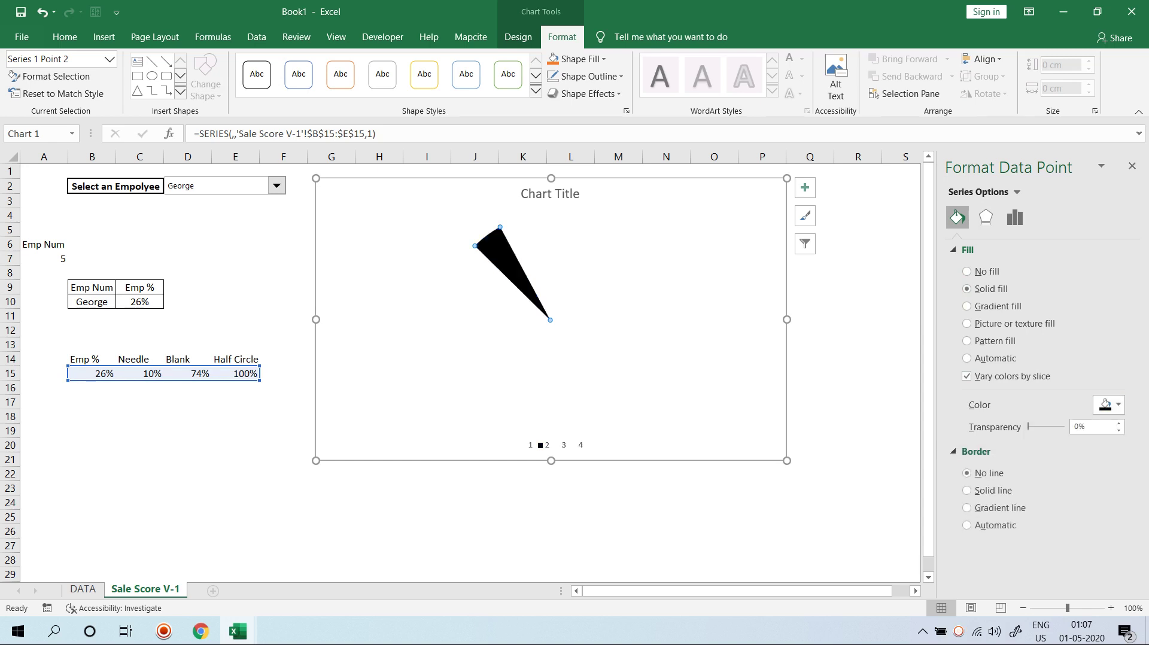
{"action": "left_click", "coordinate": [967, 490]}
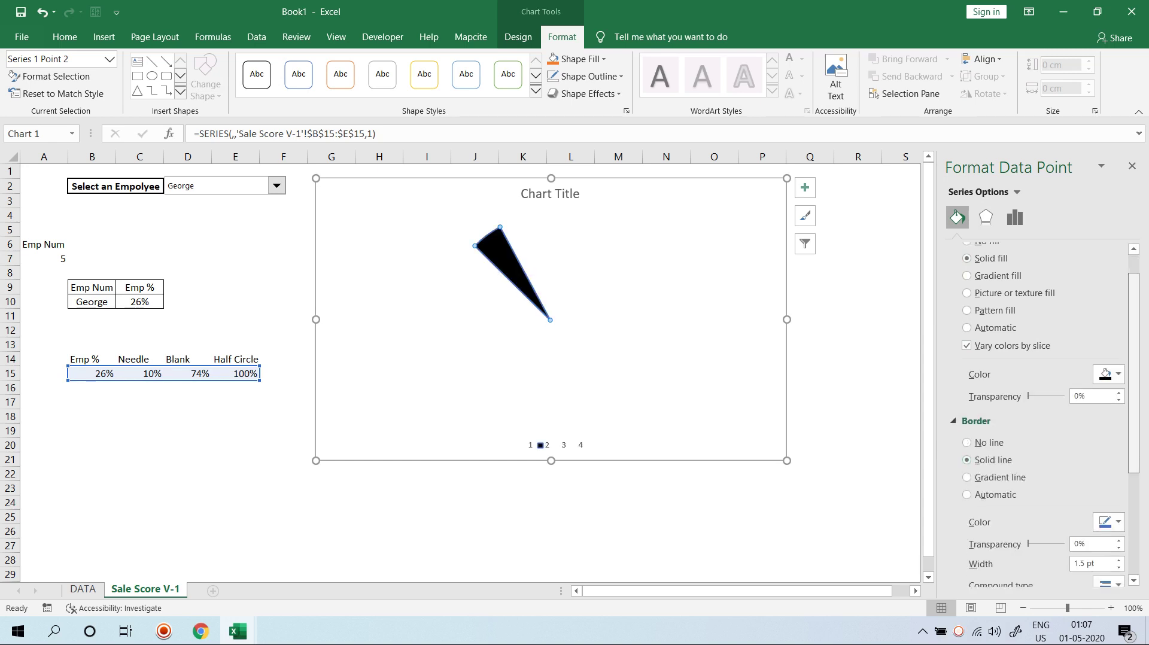
{"action": "scroll", "coordinate": [1047, 479], "scroll_direction": "down", "scroll_amount": 3}
{"action": "left_click", "coordinate": [1111, 443]}
{"action": "left_click", "coordinate": [1044, 477]}
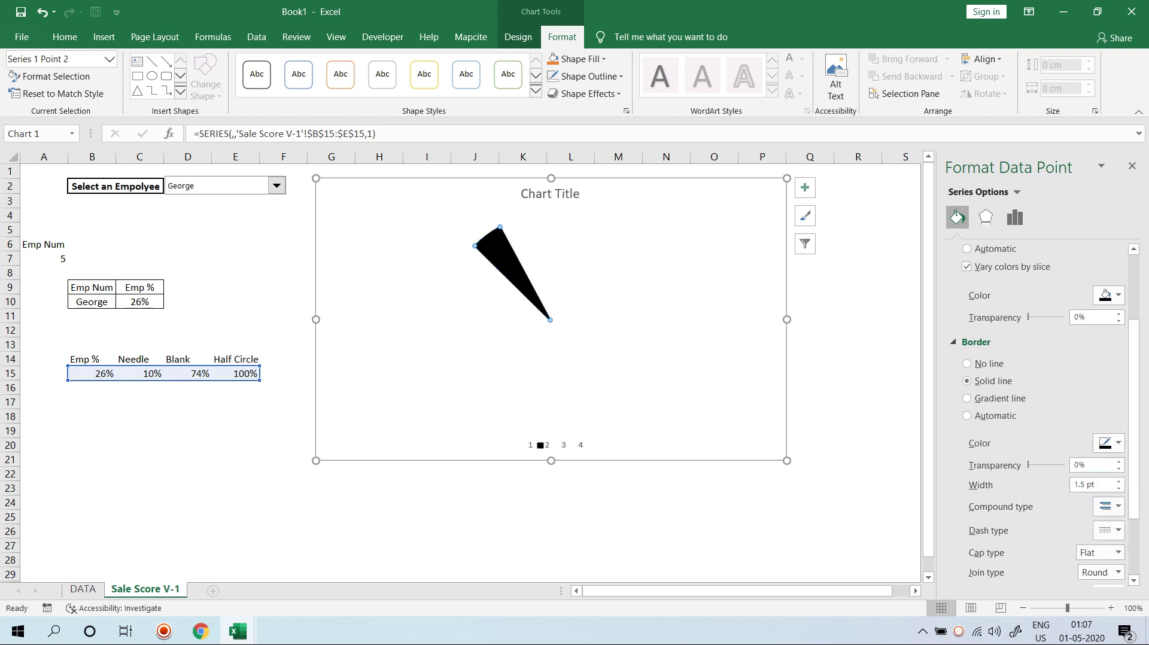
{"action": "left_click", "coordinate": [1118, 481]}
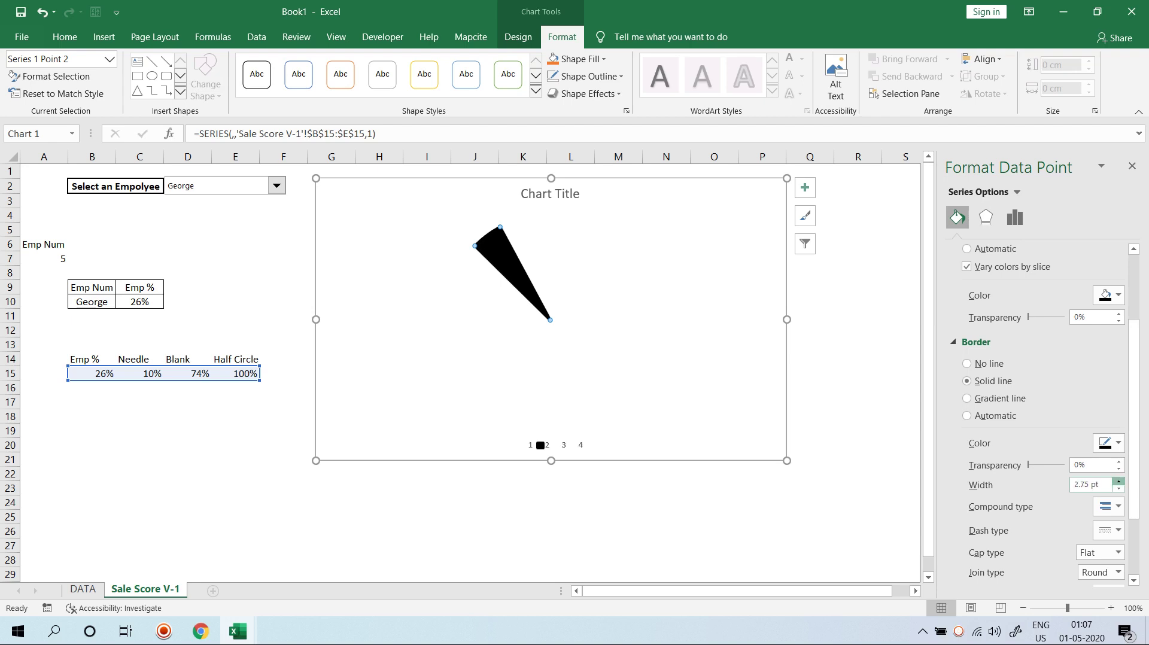
{"action": "left_click", "coordinate": [1118, 480]}
{"action": "left_click", "coordinate": [666, 545]}
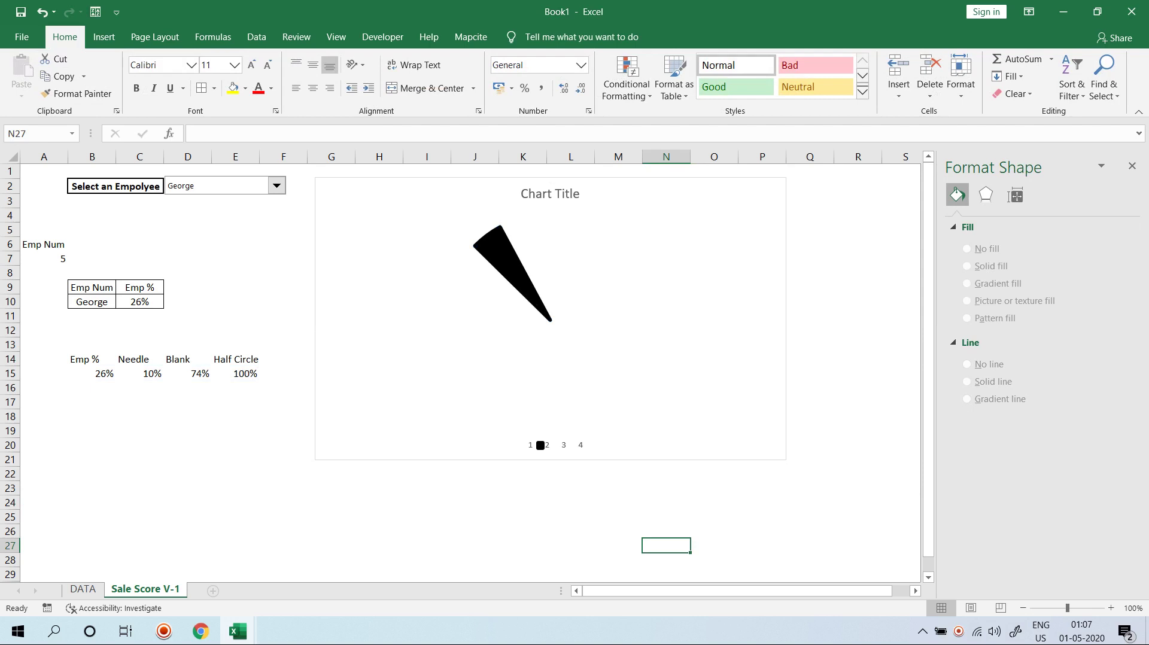
- Set the Needle value in C15 to 0 and remove the chart title and legend
{"action": "left_click", "coordinate": [140, 374]}
{"action": "type", "text": "0"}
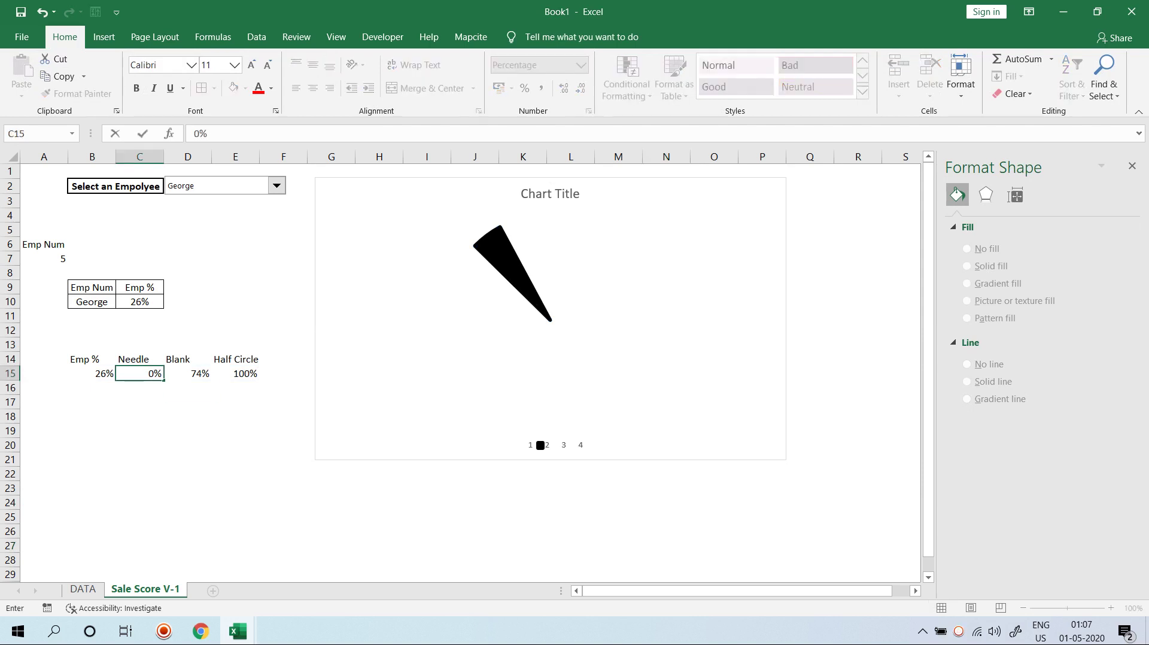
{"action": "key", "text": "Return"}
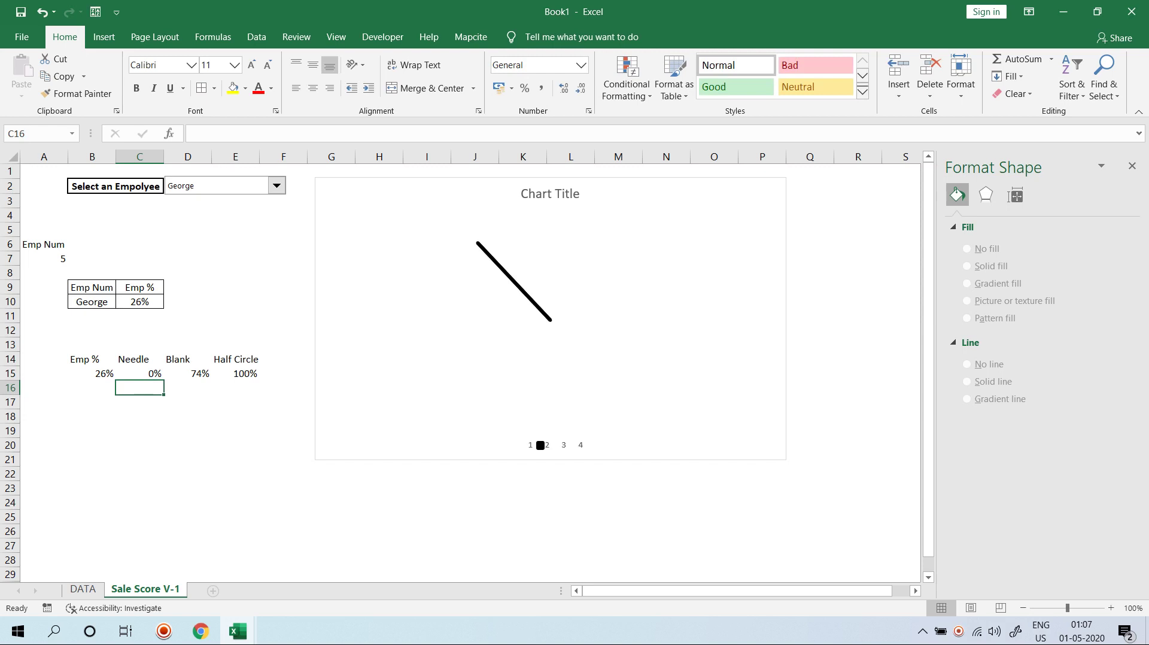
{"action": "left_click", "coordinate": [748, 198]}
{"action": "left_click", "coordinate": [804, 187]}
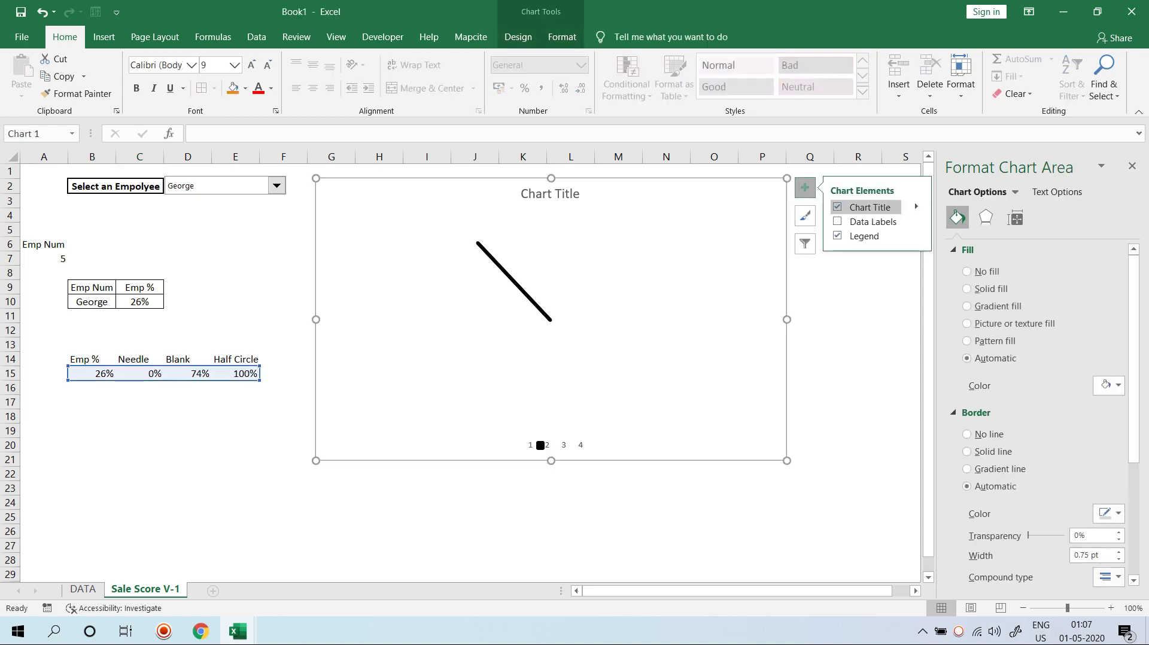
{"action": "left_click", "coordinate": [837, 207]}
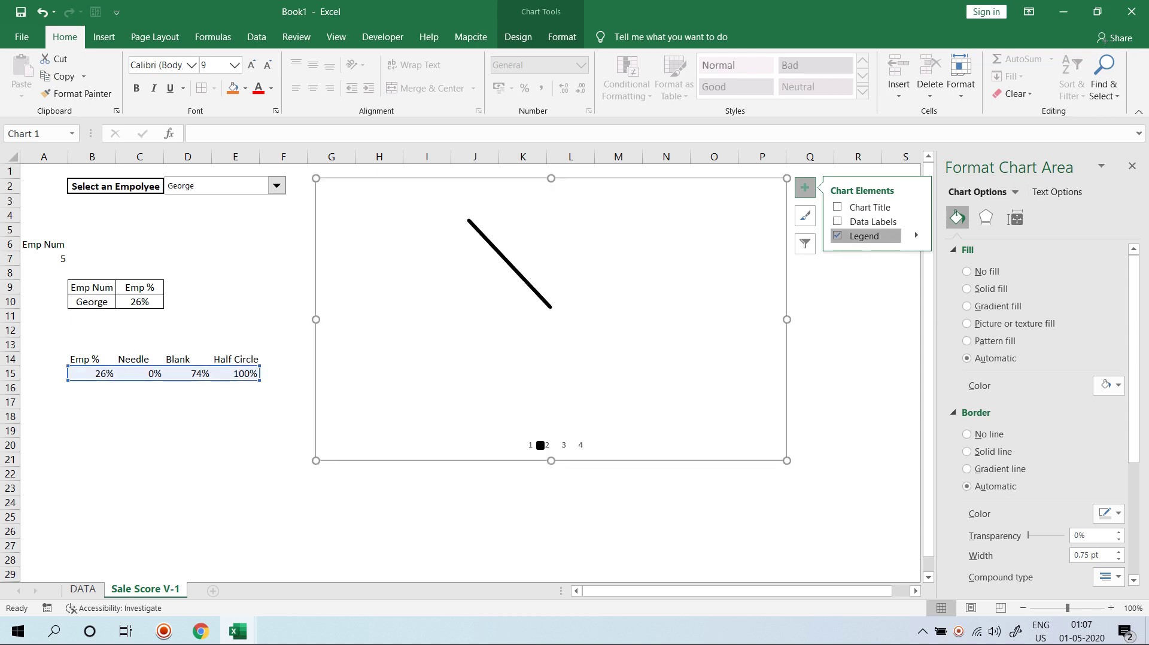
{"action": "left_click", "coordinate": [837, 235]}
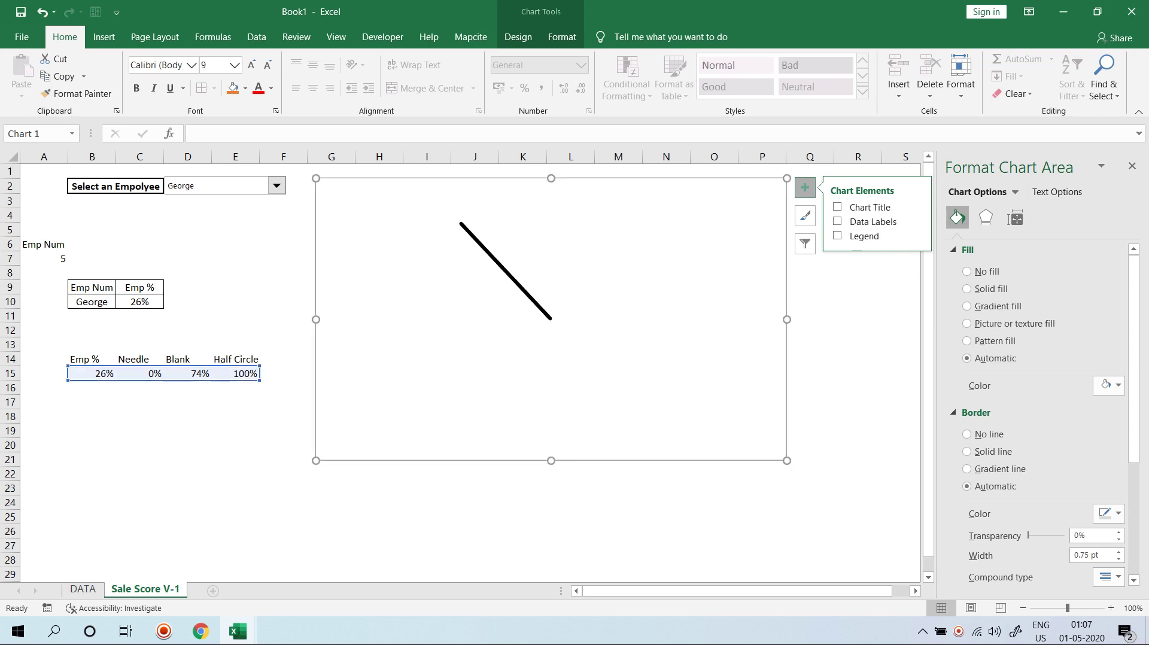
- Choose Jacob in the employee drop-down so the needle points to 65%
{"action": "left_click", "coordinate": [276, 185]}
{"action": "left_click", "coordinate": [225, 271]}
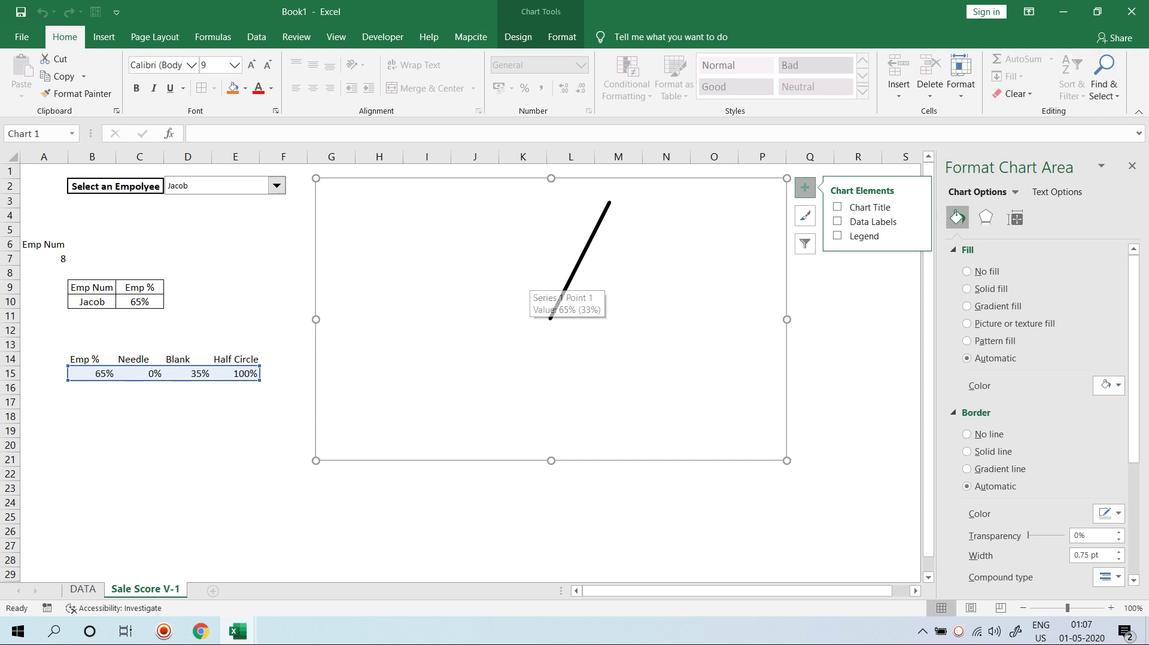
{"action": "left_click", "coordinate": [139, 413]}
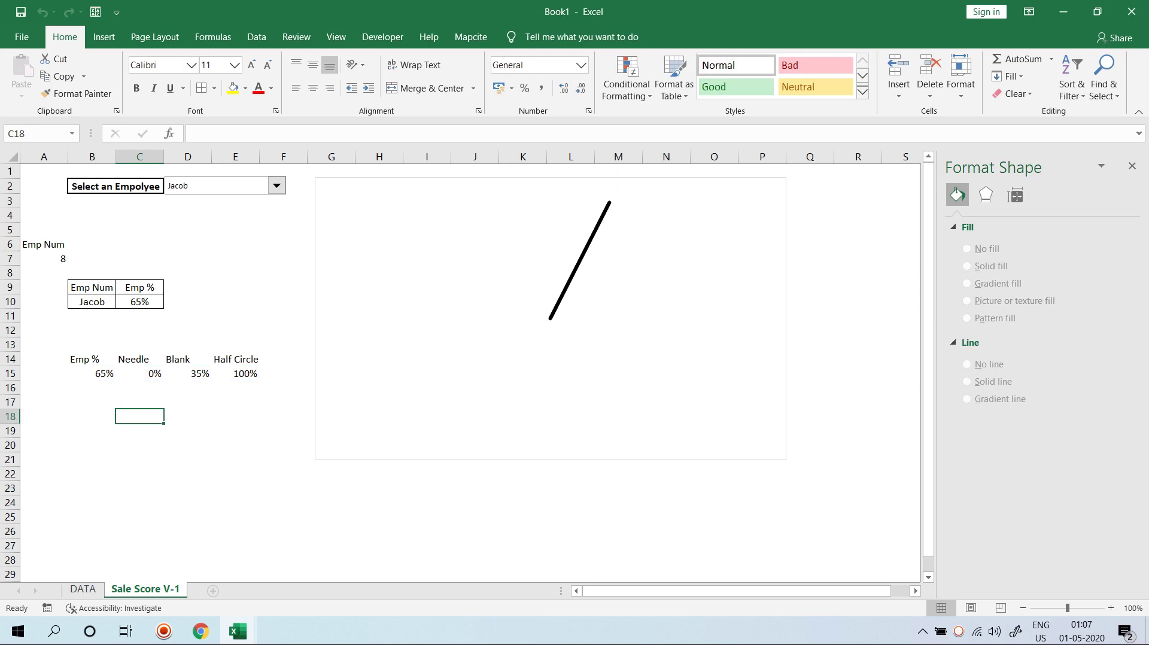
- Through Select Data, add a series named Rating with values ={1,1,1,1,1,5}
{"action": "right_click", "coordinate": [499, 243]}
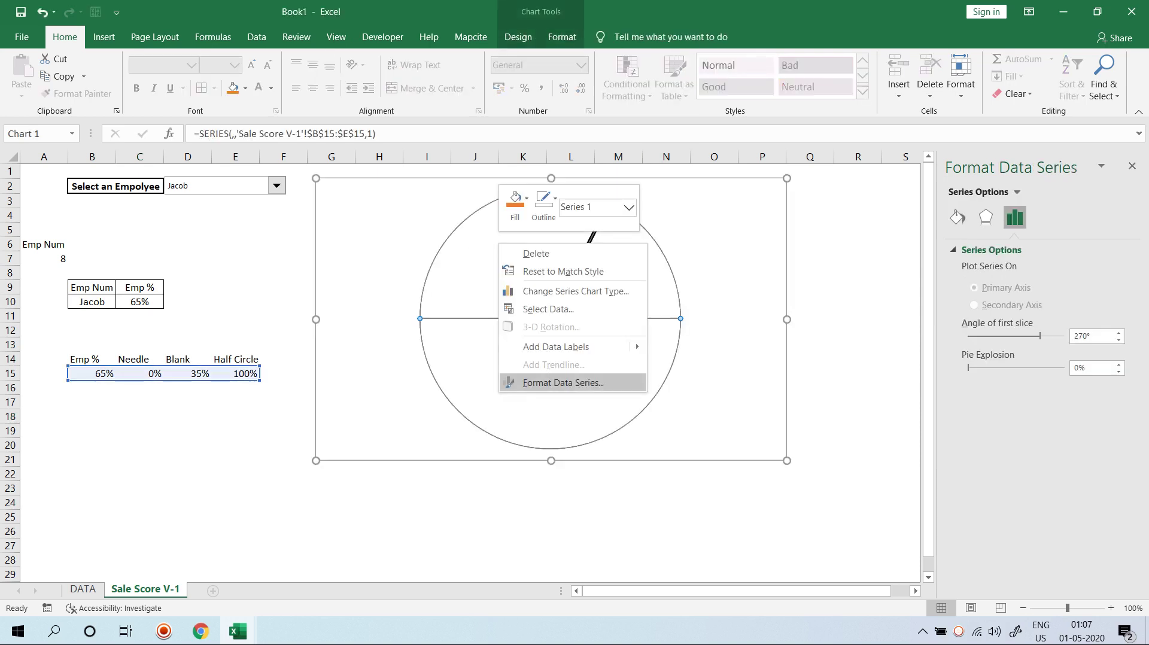
{"action": "left_click", "coordinate": [548, 308]}
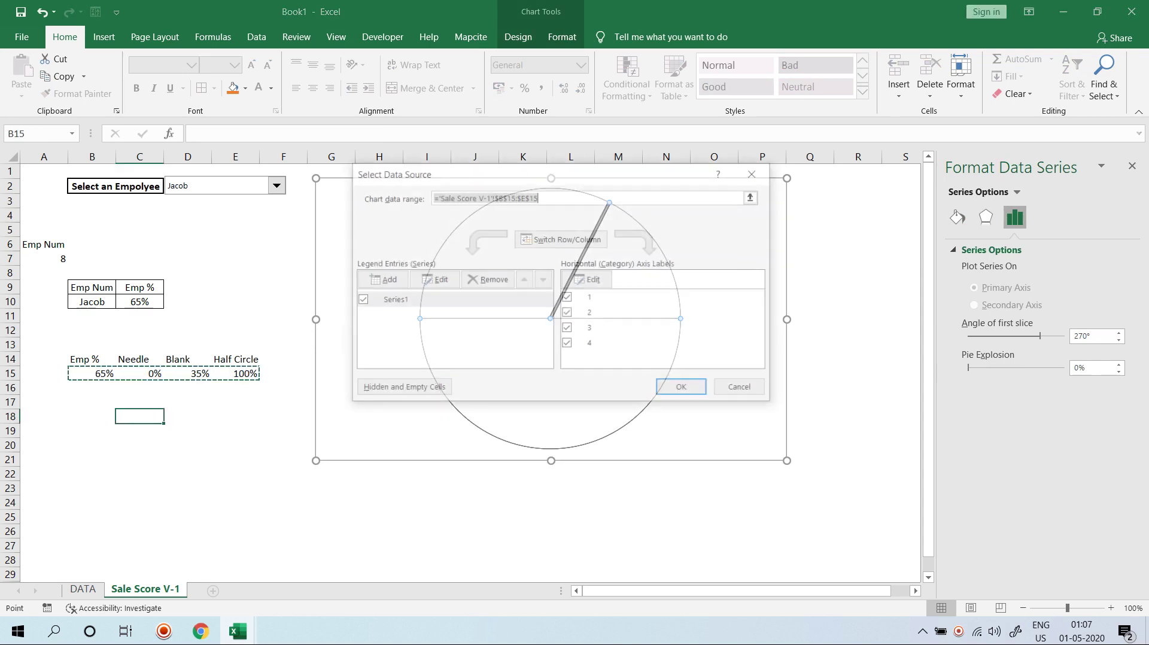
{"action": "left_click", "coordinate": [379, 279]}
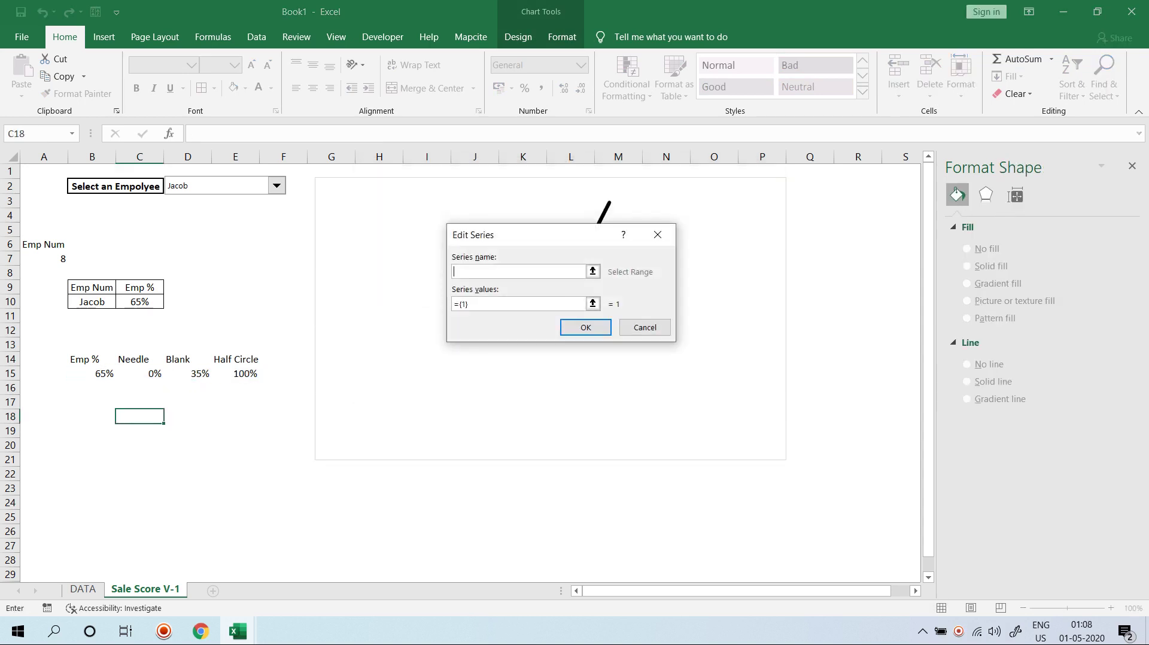
{"action": "type", "text": "R"}
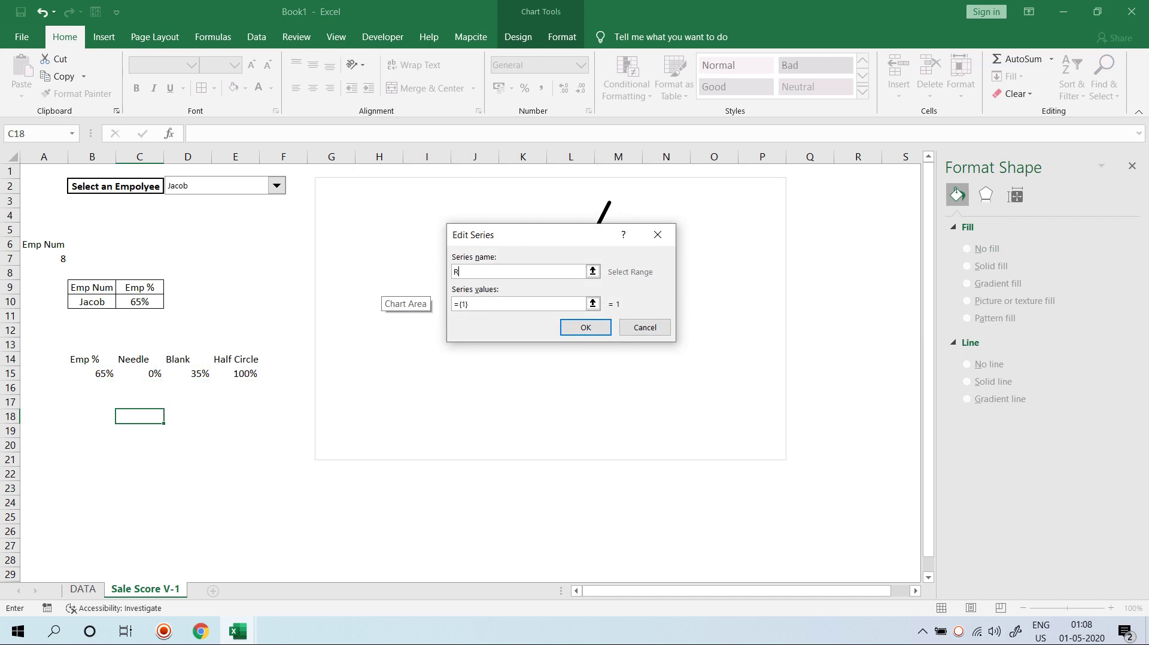
{"action": "type", "text": "ating"}
{"action": "left_click", "coordinate": [469, 304]}
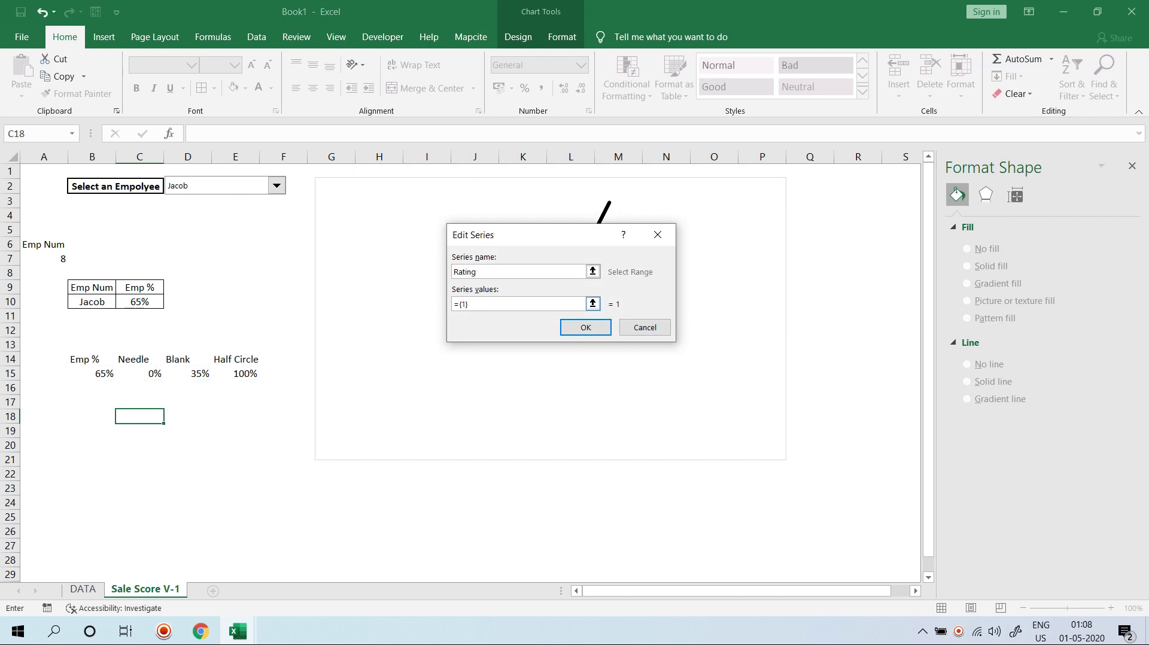
{"action": "key", "text": "BackSpace"}
{"action": "type", "text": "1,1,1,1,"}
{"action": "type", "text": "5"}
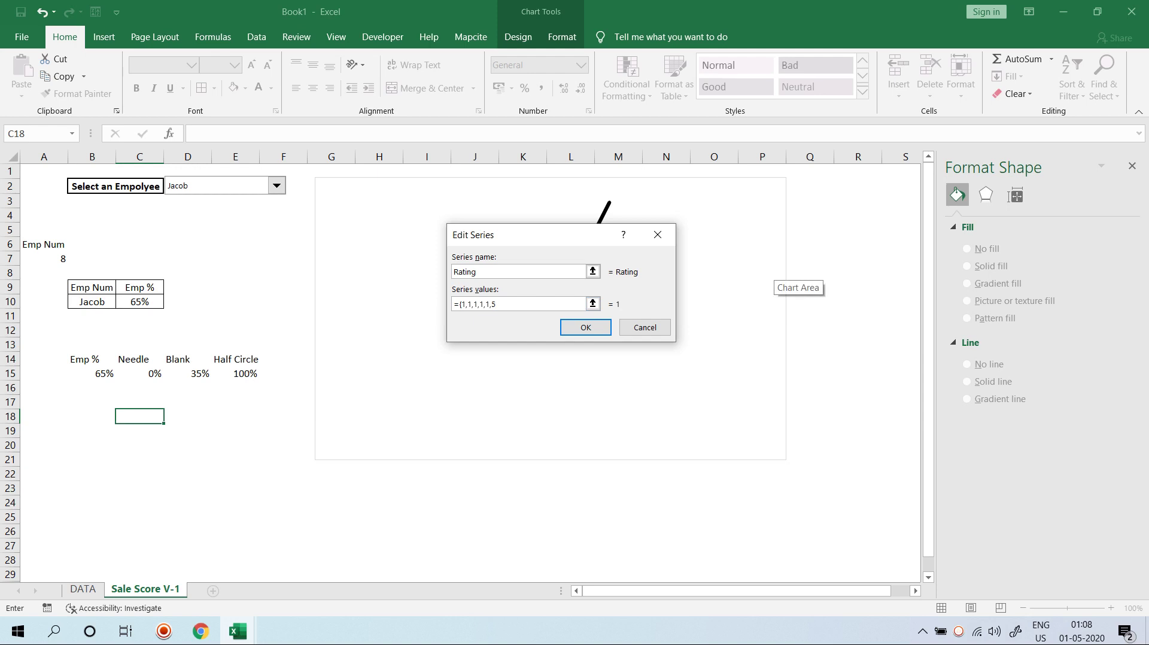
{"action": "key", "text": "Return"}
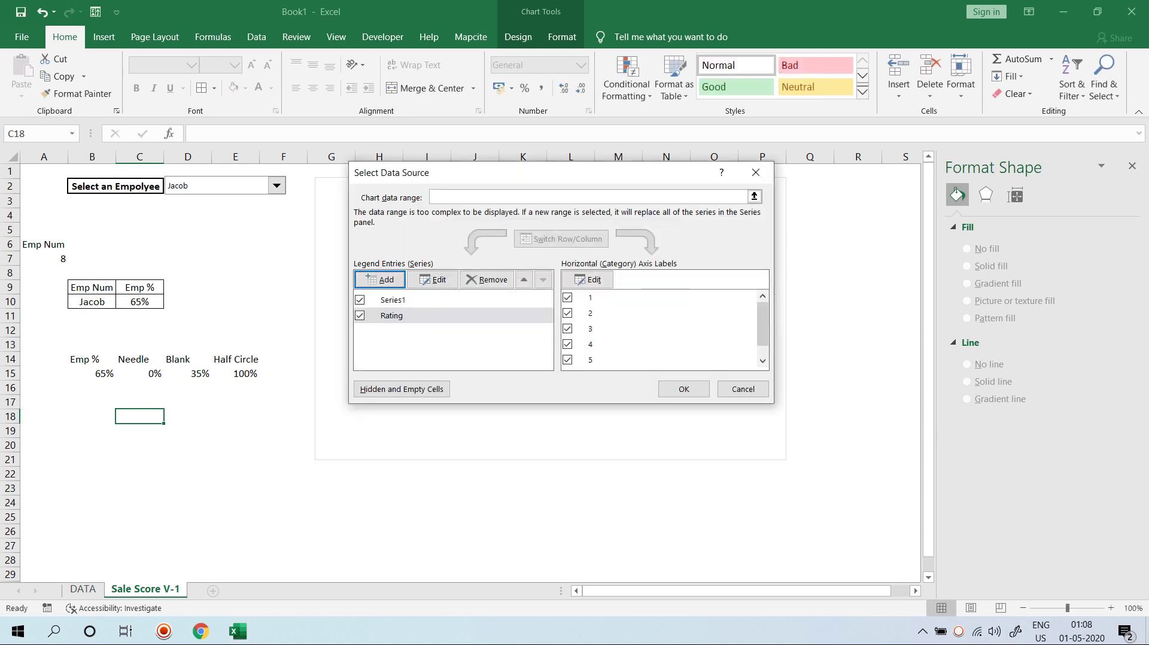
{"action": "left_click", "coordinate": [684, 389]}
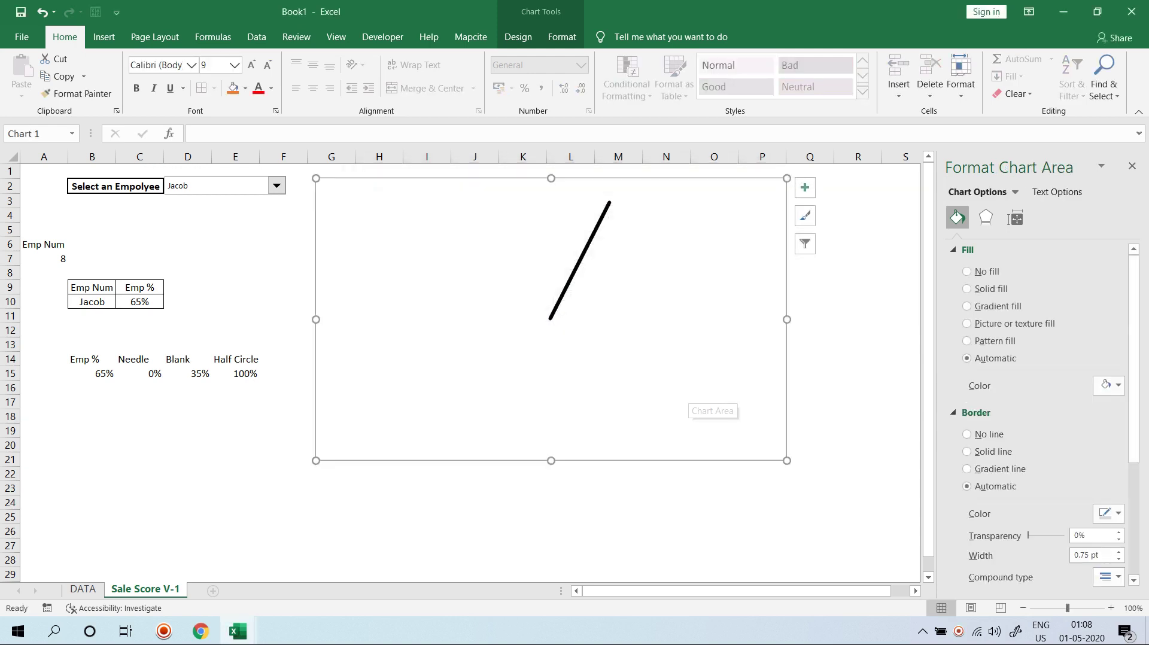
- Change the Rating series to a Doughnut on the Secondary Axis in a combo chart
{"action": "right_click", "coordinate": [538, 282]}
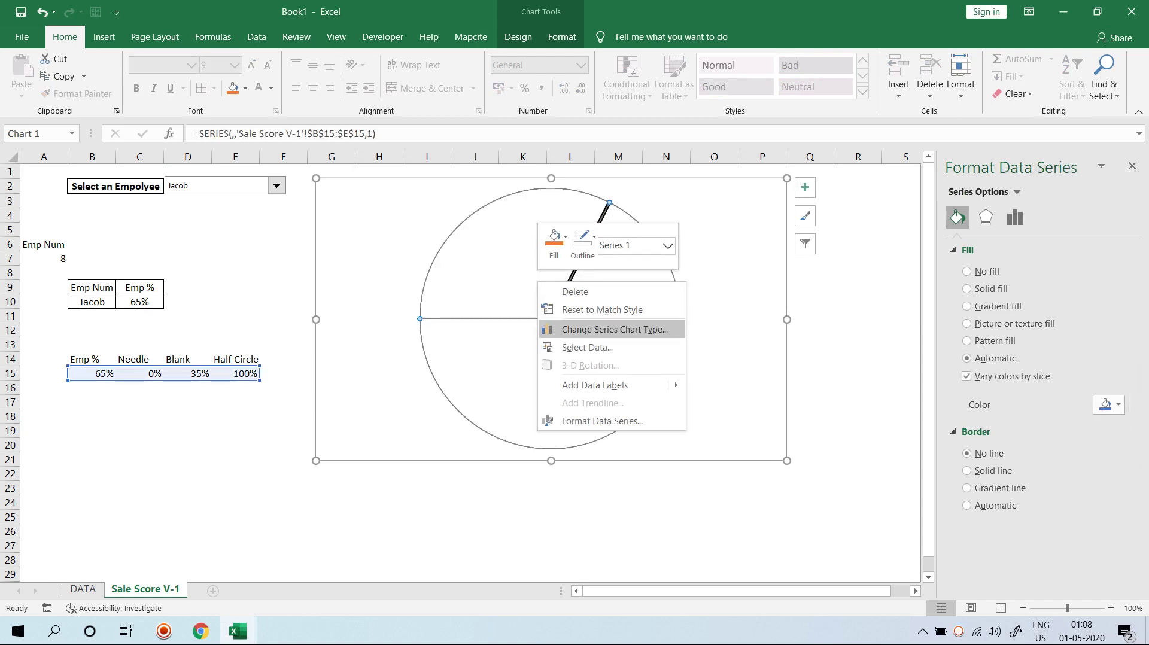
{"action": "left_click", "coordinate": [614, 329]}
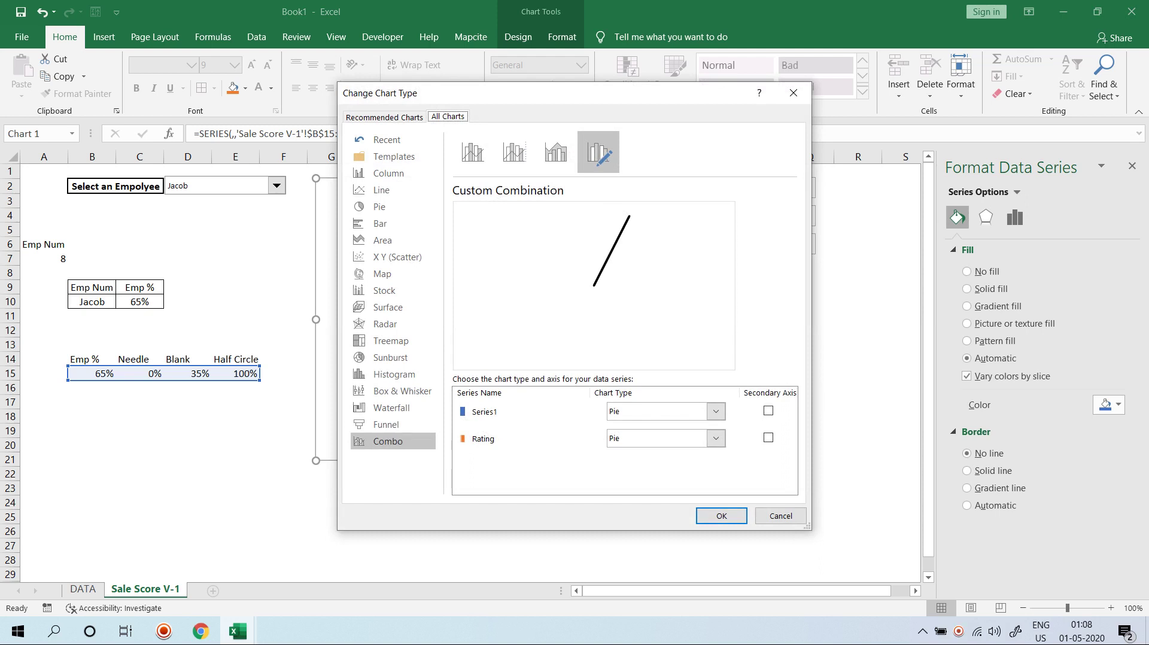
{"action": "left_click", "coordinate": [715, 437]}
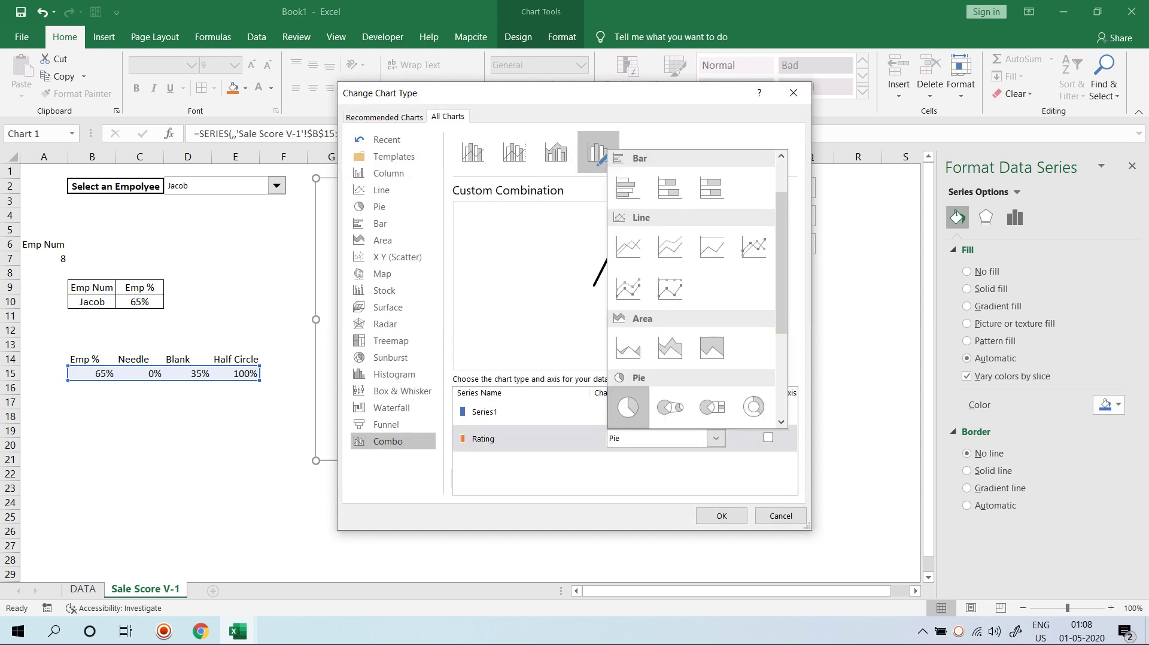
{"action": "left_click", "coordinate": [754, 407]}
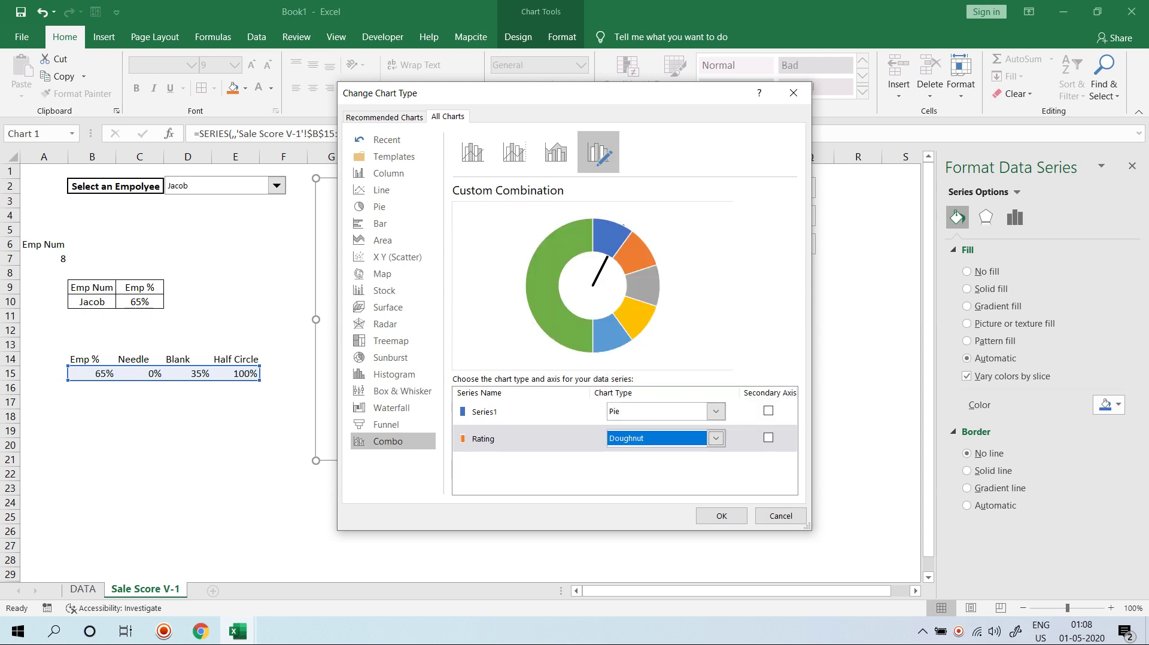
{"action": "left_click", "coordinate": [768, 437]}
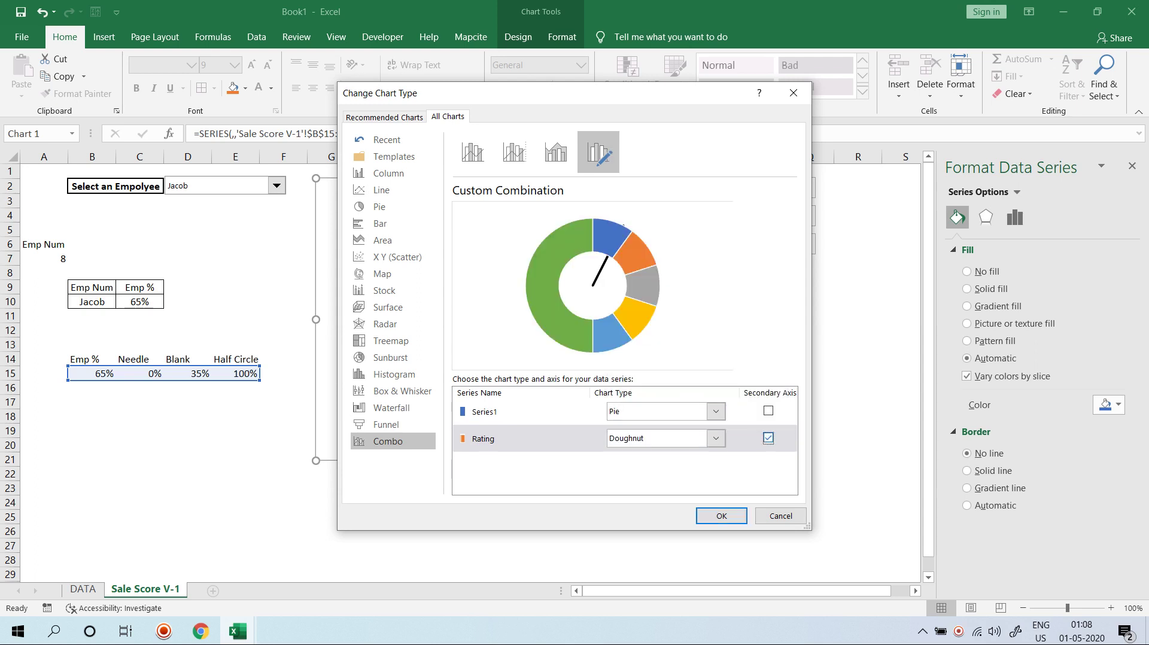
{"action": "left_click", "coordinate": [721, 516]}
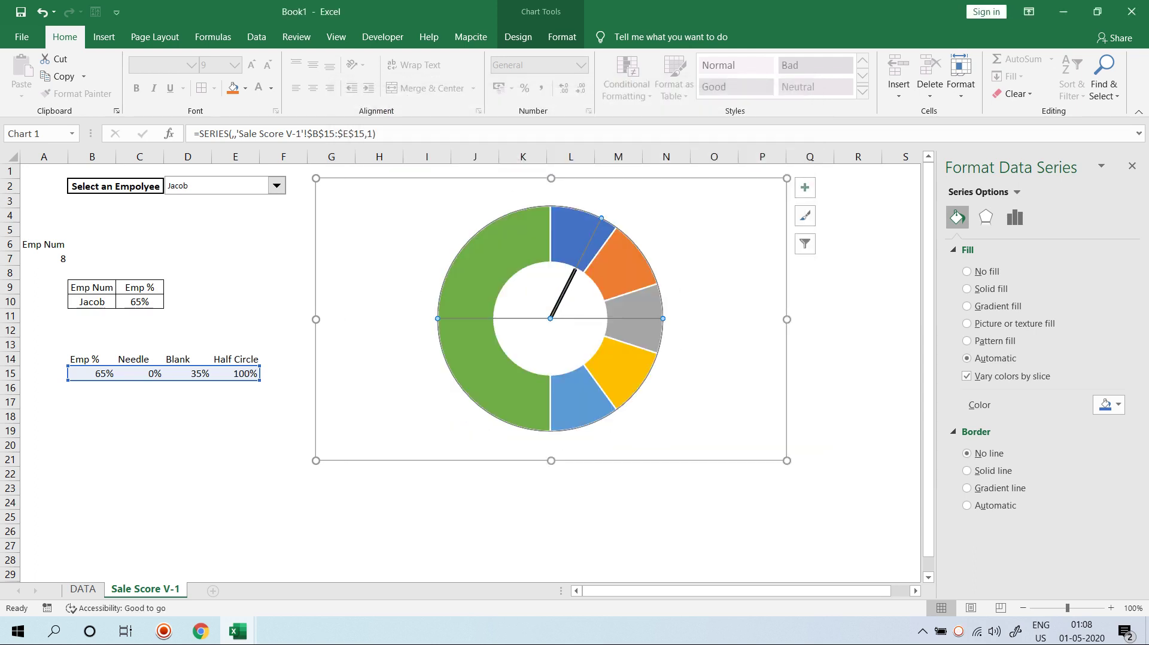
{"action": "left_click", "coordinate": [559, 513]}
{"action": "left_click", "coordinate": [622, 263]}
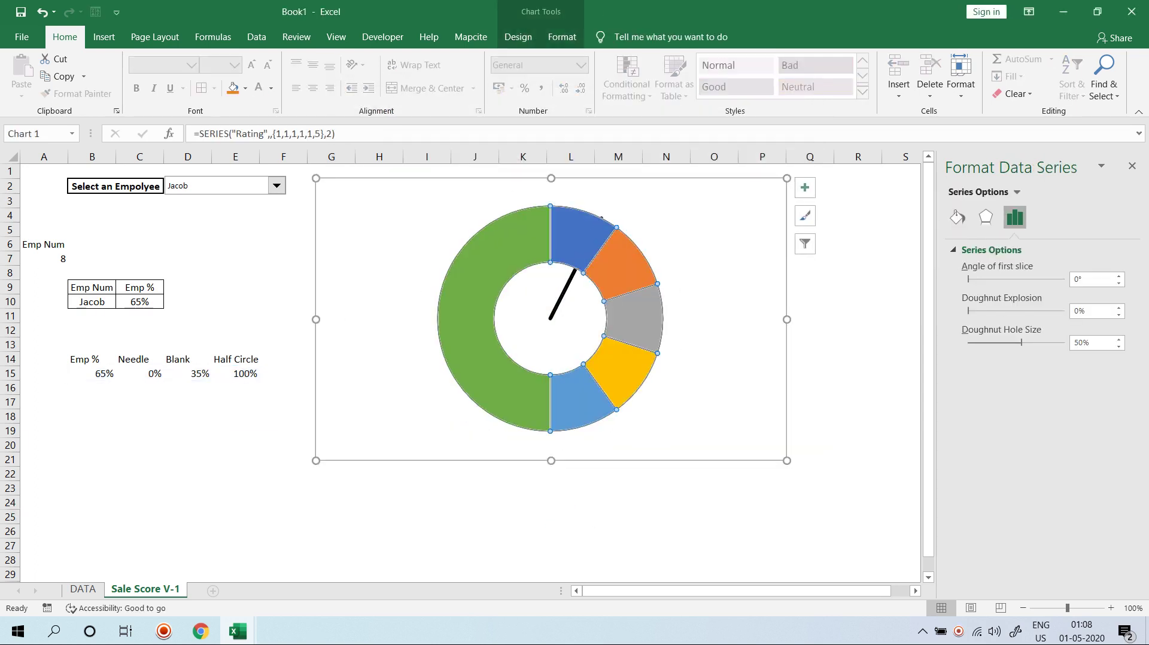
- Set the Rating doughnut's Angle of first slice to 270°
{"action": "left_click", "coordinate": [1075, 279]}
{"action": "type", "text": "36"}
{"action": "key", "text": "Return"}
{"action": "key", "text": "ctrl+a"}
{"action": "type", "text": "270"}
{"action": "key", "text": "Return"}
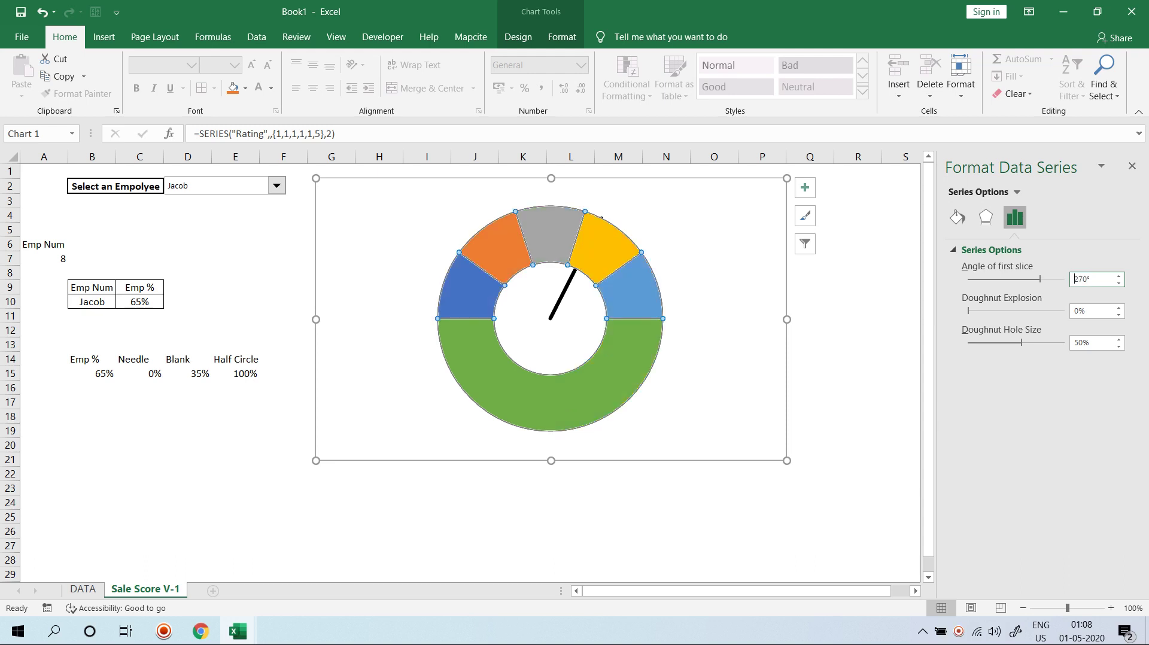
{"action": "left_click", "coordinate": [810, 259]}
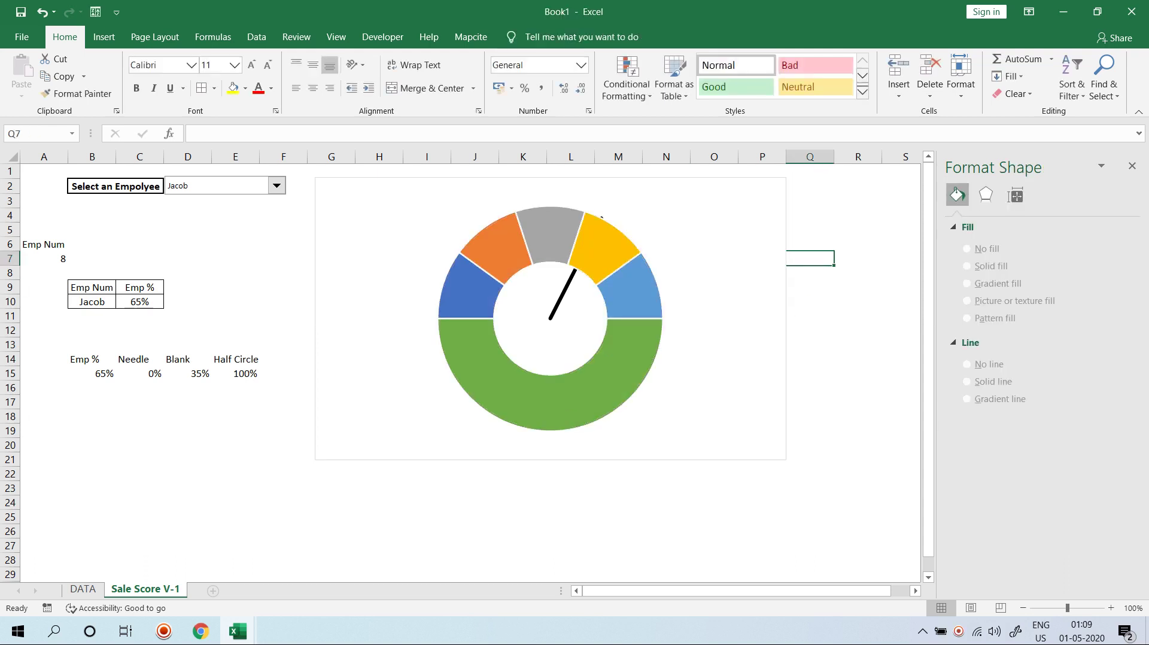
{"action": "left_click", "coordinate": [550, 389]}
{"action": "left_click", "coordinate": [449, 419]}
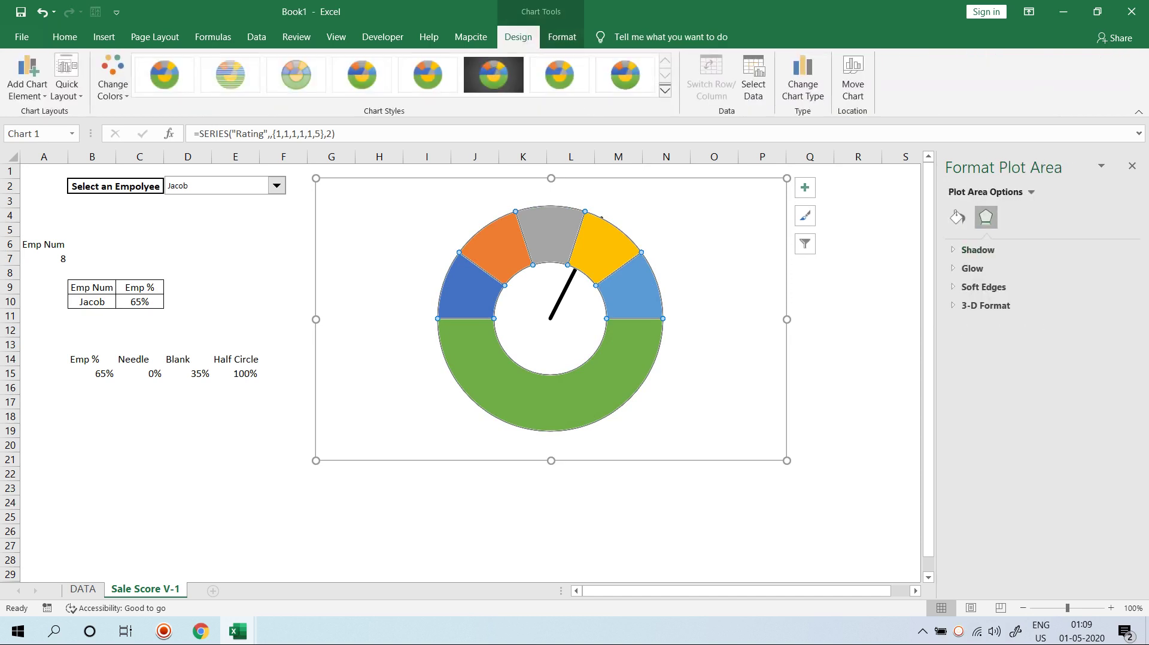
{"action": "left_click", "coordinate": [880, 245]}
{"action": "left_click", "coordinate": [550, 389]}
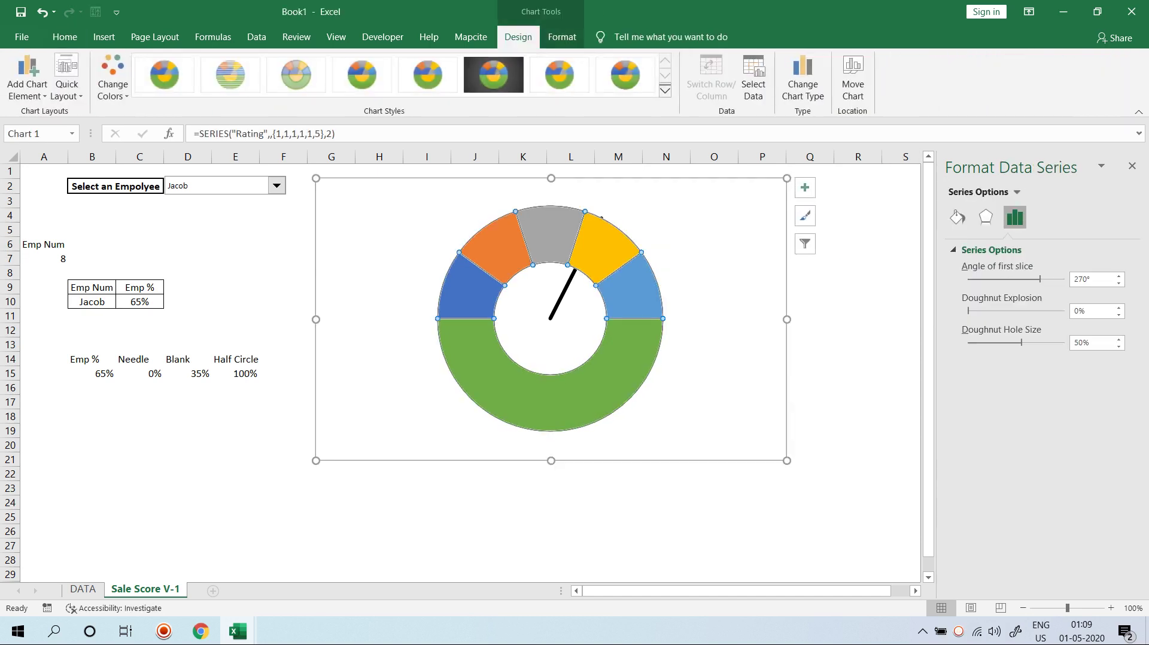
{"action": "left_click", "coordinate": [562, 36]}
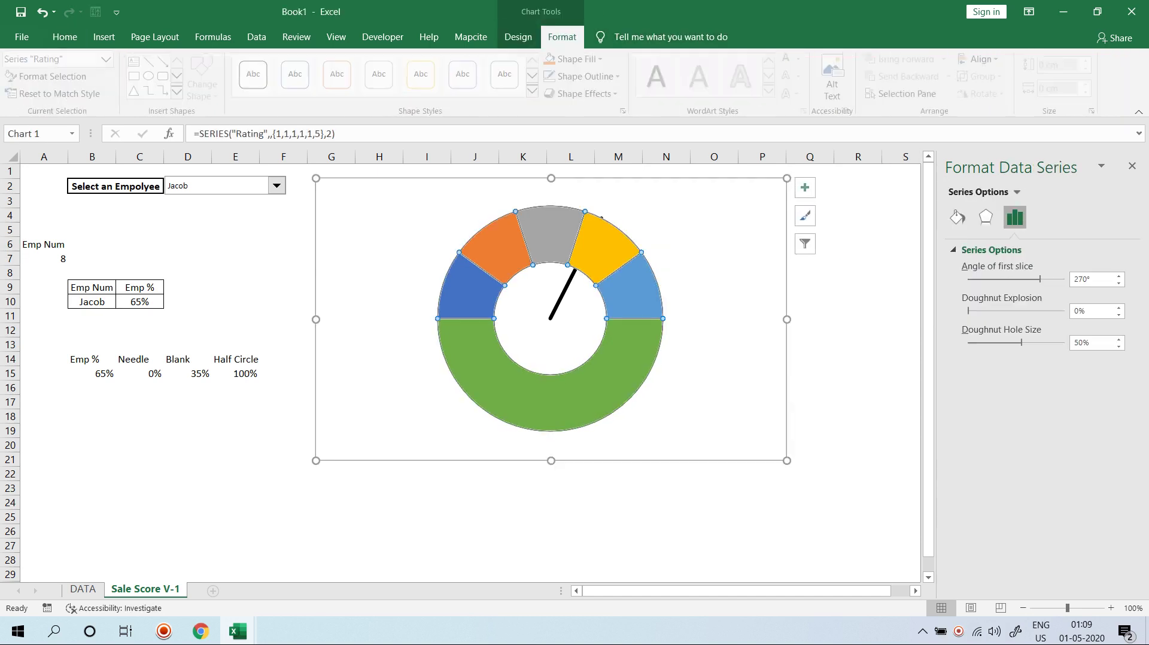
- Remove the dark outline from the Rating doughnut
{"action": "left_click", "coordinate": [591, 76]}
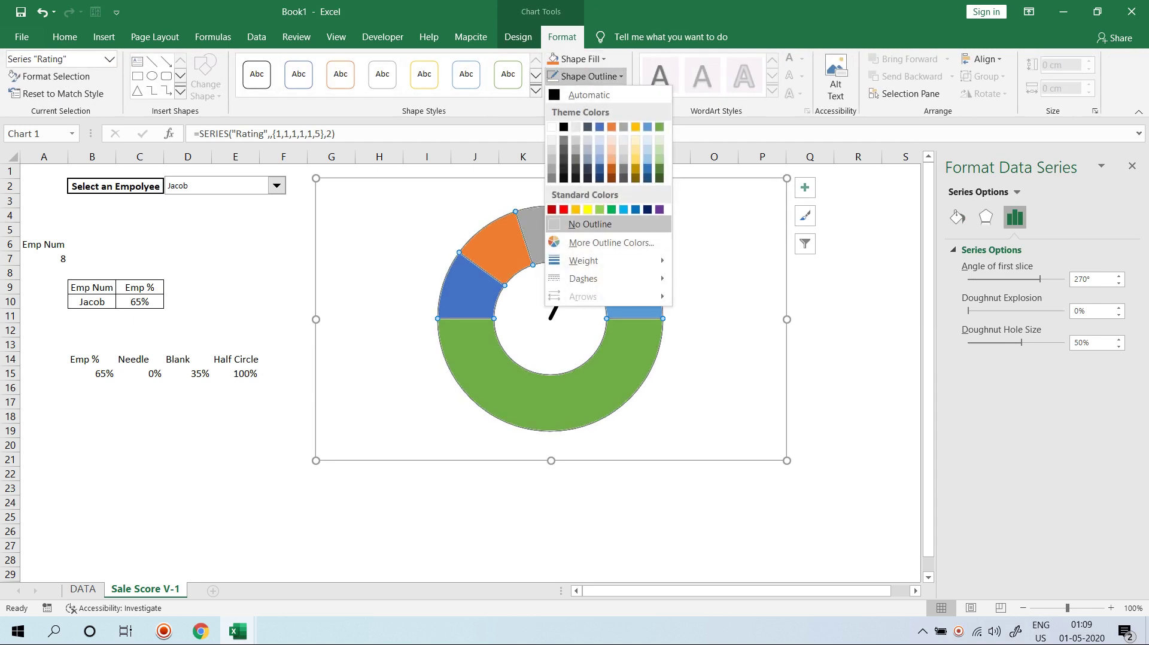
{"action": "left_click", "coordinate": [598, 222]}
{"action": "left_click", "coordinate": [857, 215]}
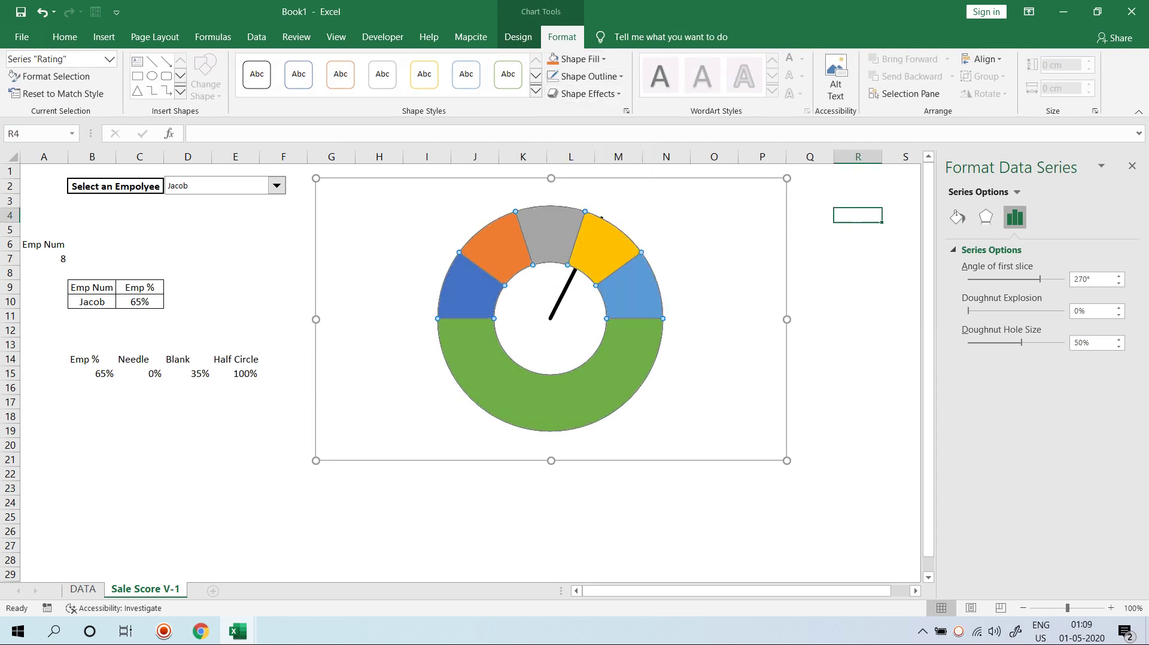
- Give the green bottom doughnut segment No fill and enlarge the ring's hole size to 71%
{"action": "left_click", "coordinate": [550, 407]}
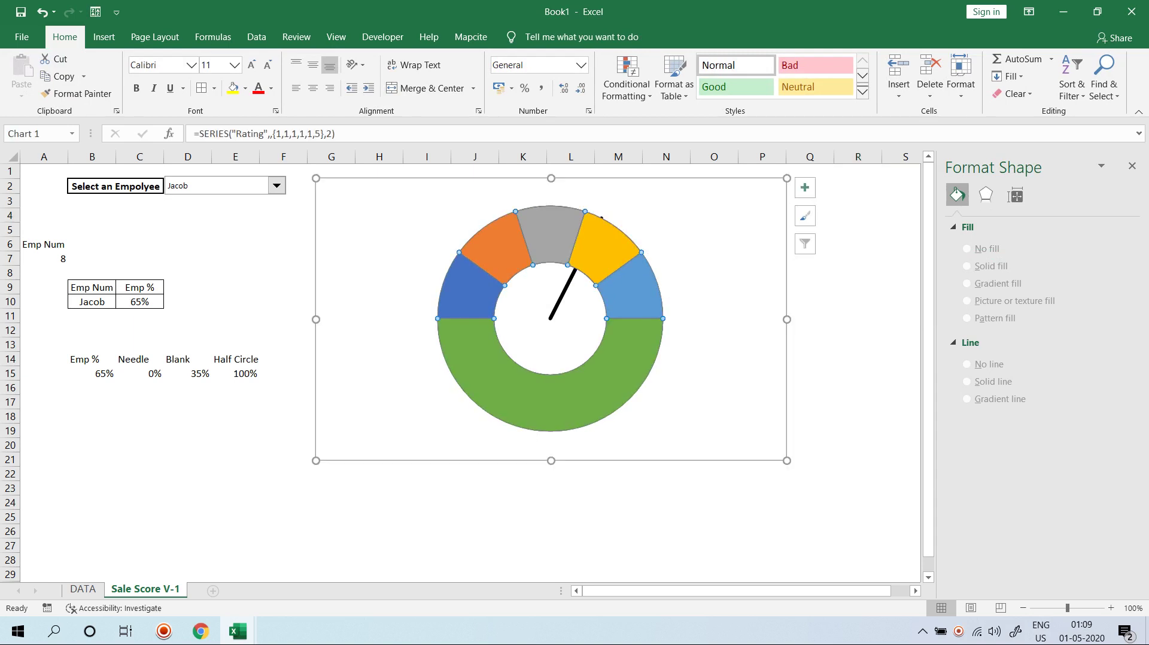
{"action": "left_click", "coordinate": [550, 406]}
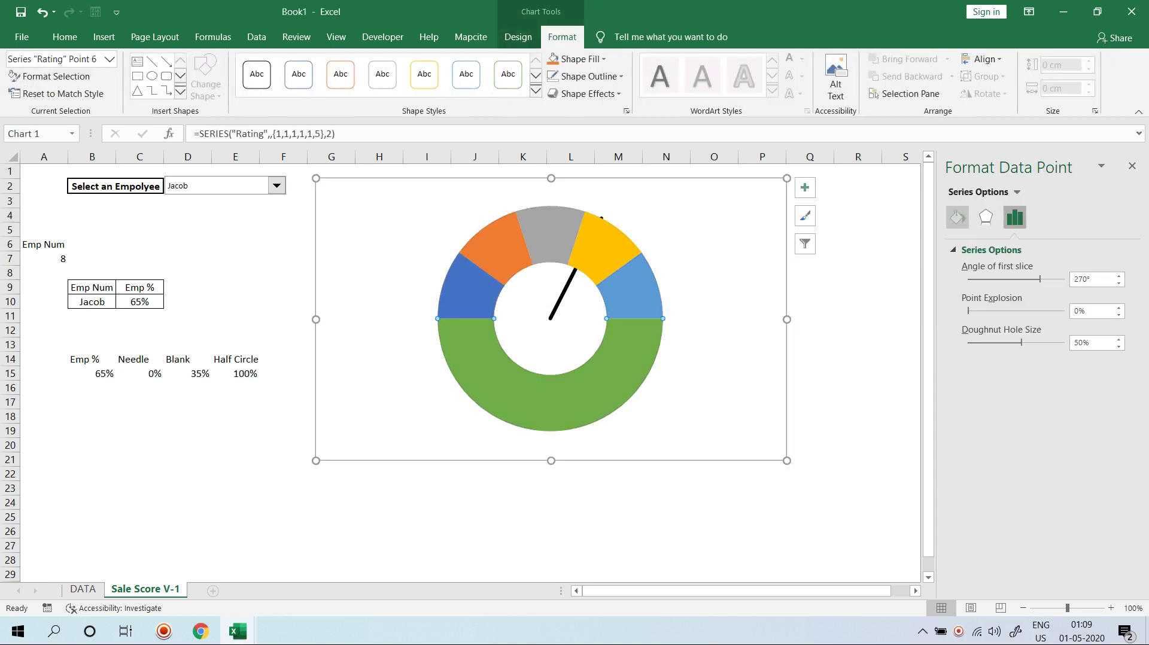
{"action": "left_click", "coordinate": [957, 217]}
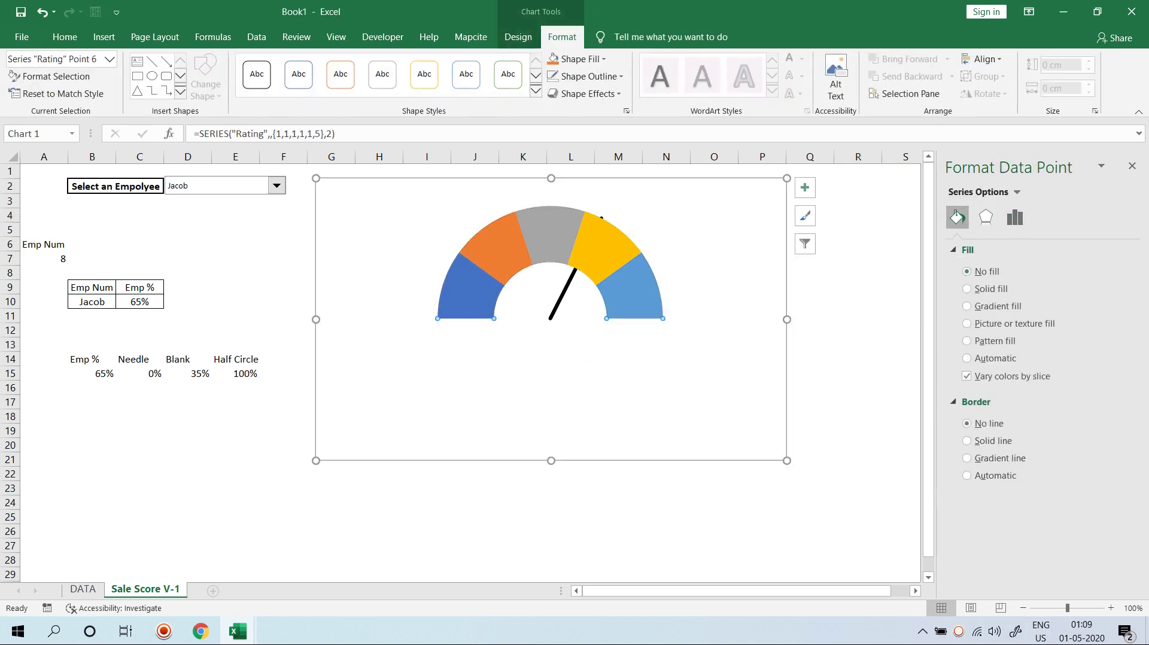
{"action": "left_click", "coordinate": [901, 315]}
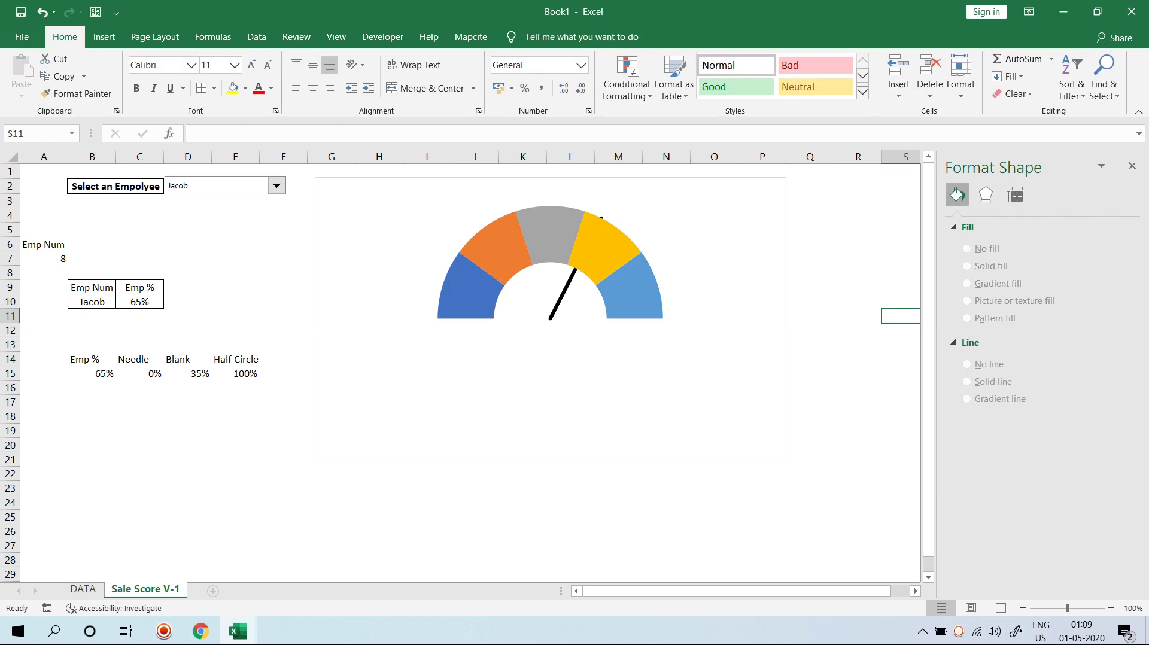
{"action": "left_click", "coordinate": [551, 407]}
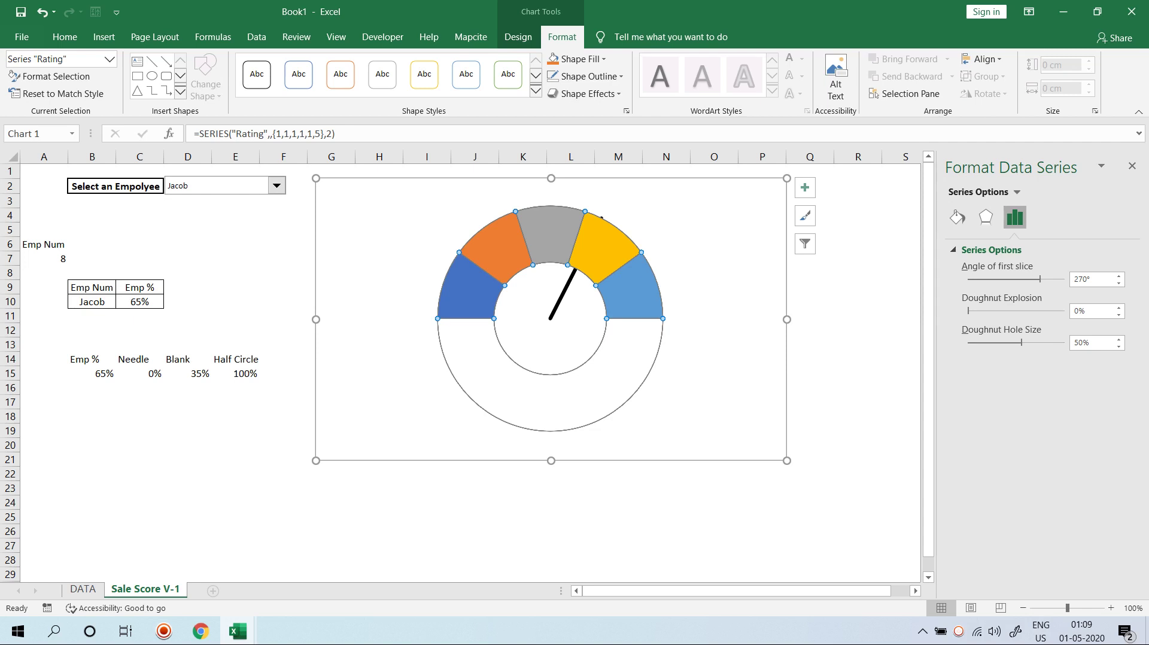
{"action": "left_click", "coordinate": [1118, 339]}
- Set the Rating ring's doughnut hole size to 70% so the coloured arc is thinner
{"action": "left_click", "coordinate": [1118, 339]}
{"action": "left_click", "coordinate": [1118, 339]}
{"action": "left_click", "coordinate": [1118, 340]}
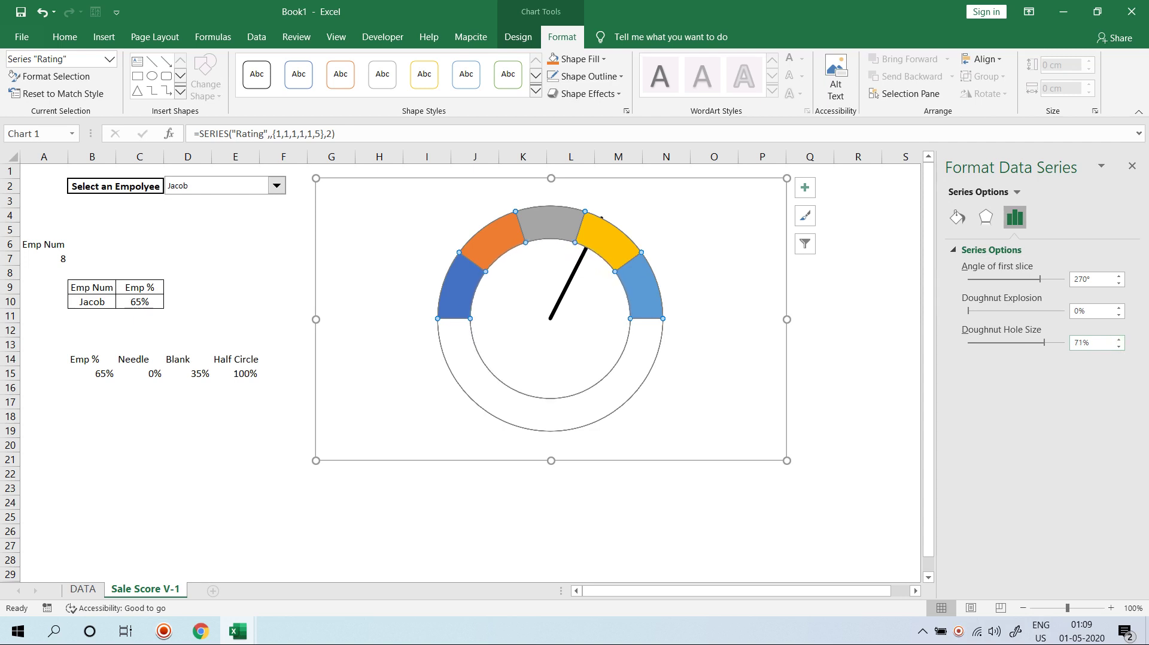
{"action": "left_click", "coordinate": [1118, 339]}
{"action": "left_click", "coordinate": [1118, 339]}
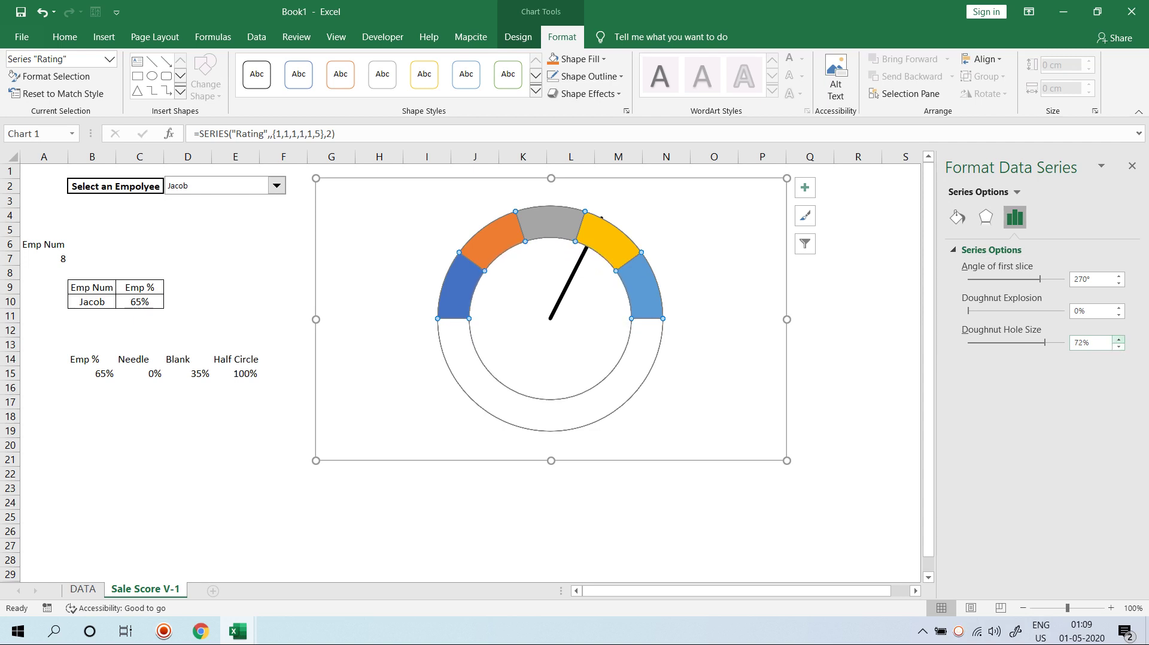
{"action": "left_click", "coordinate": [1118, 339]}
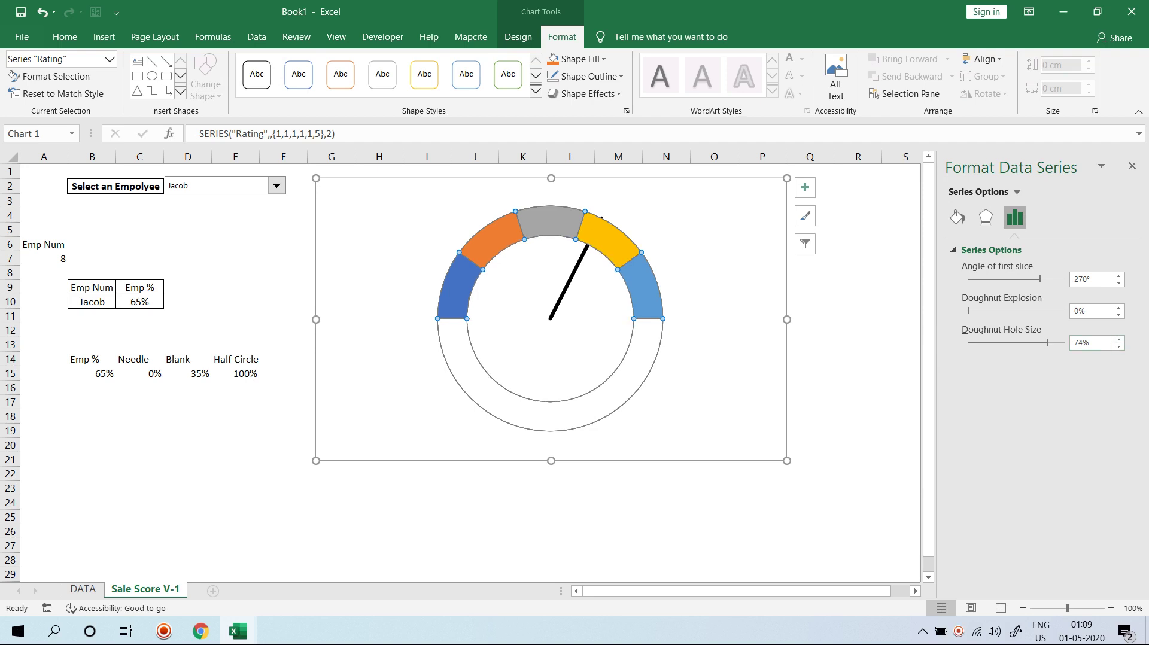
{"action": "left_click", "coordinate": [1118, 347]}
{"action": "left_click", "coordinate": [1118, 346]}
{"action": "left_click", "coordinate": [1118, 346]}
{"action": "left_click", "coordinate": [1118, 347]}
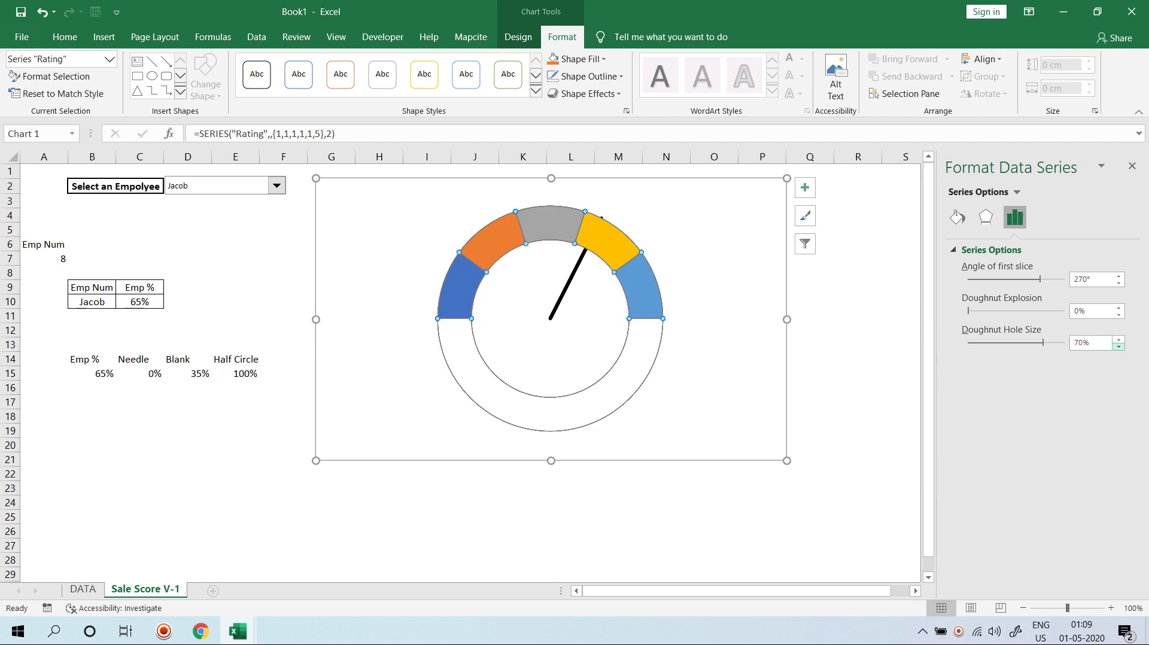
{"action": "left_click", "coordinate": [857, 316]}
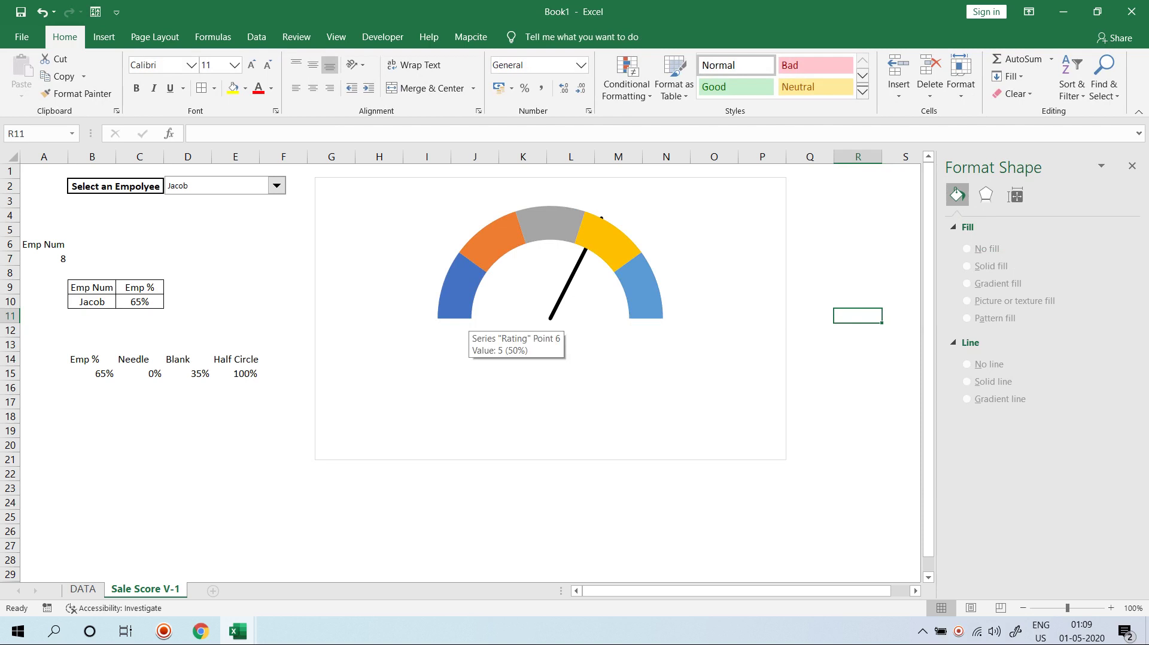
- Give the first two dial bands solid fills, red and dark red
{"action": "left_click", "coordinate": [469, 326]}
{"action": "left_click", "coordinate": [461, 287]}
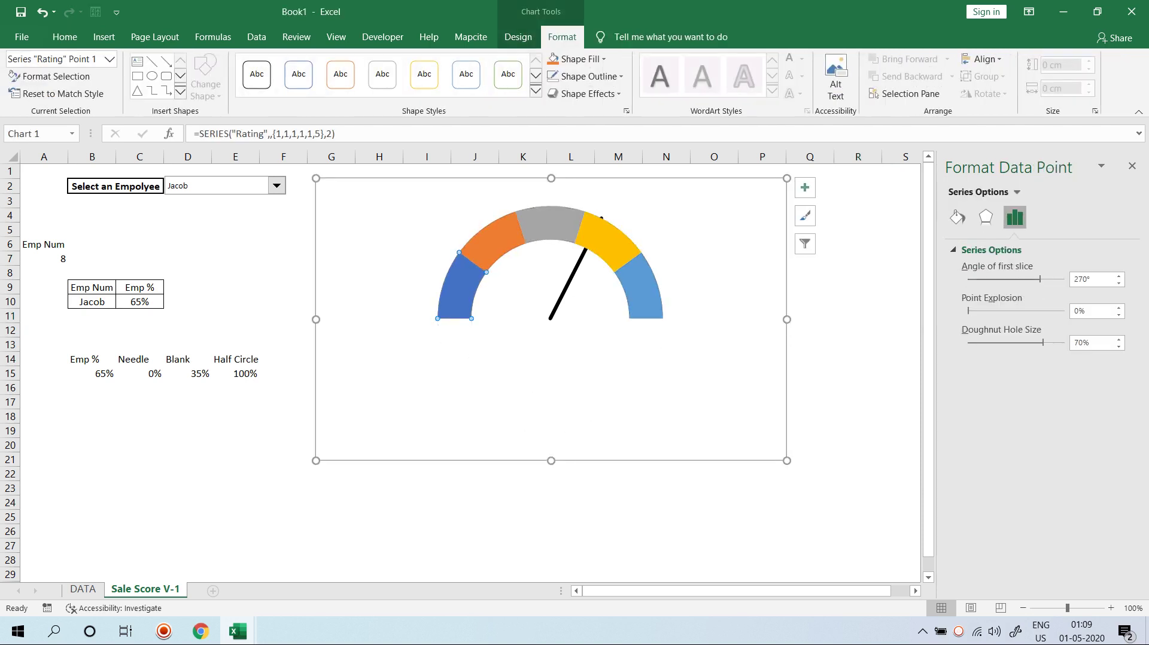
{"action": "left_click", "coordinate": [957, 218]}
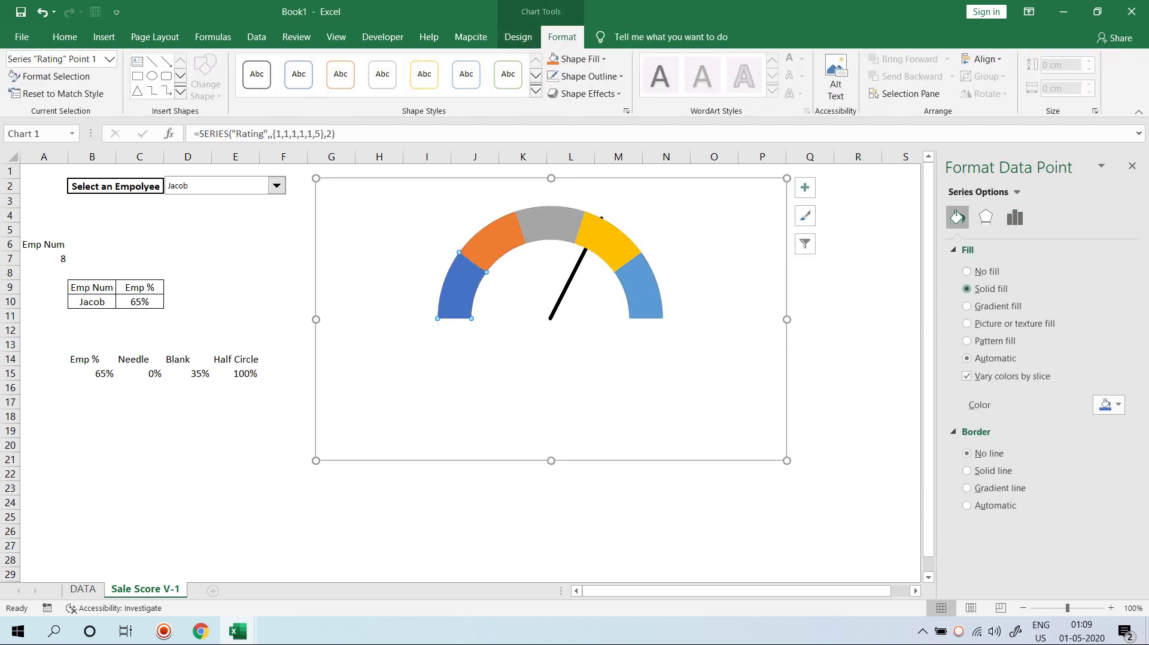
{"action": "left_click", "coordinate": [966, 288]}
{"action": "left_click", "coordinate": [1107, 405]}
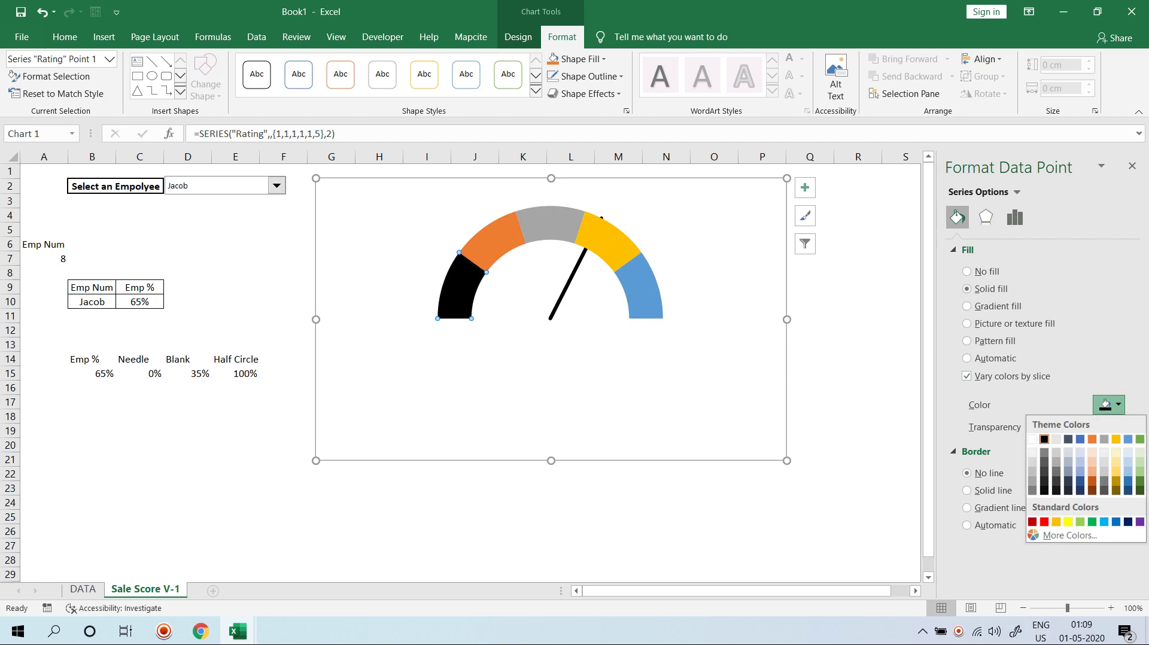
{"action": "left_click", "coordinate": [1044, 521]}
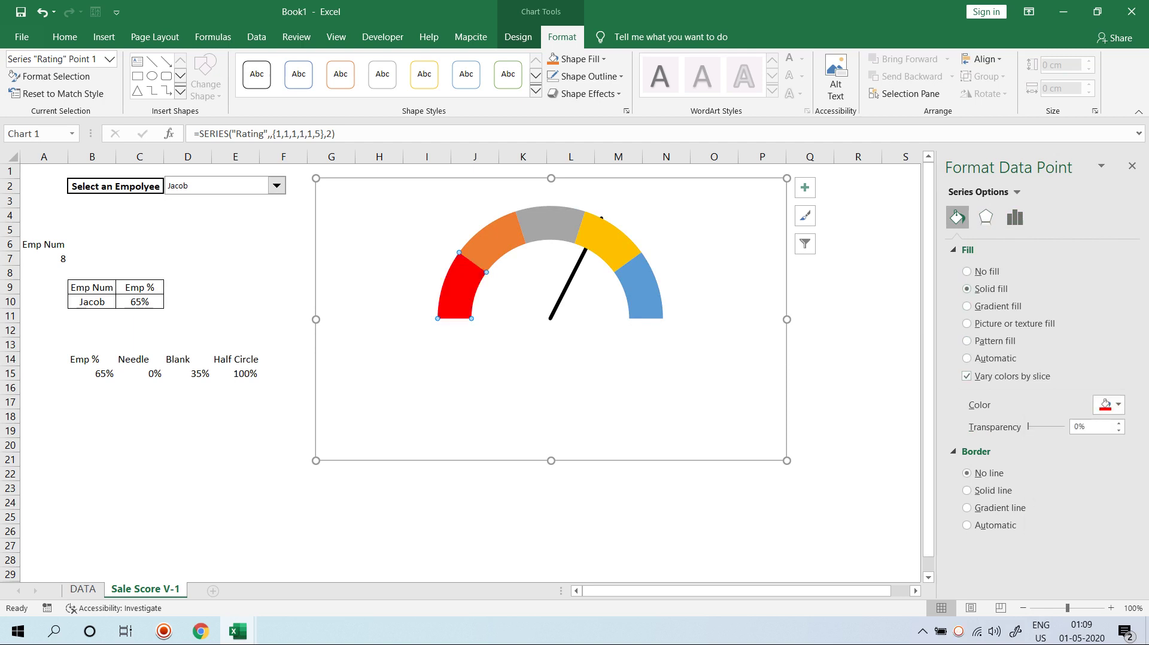
{"action": "left_click", "coordinate": [492, 238]}
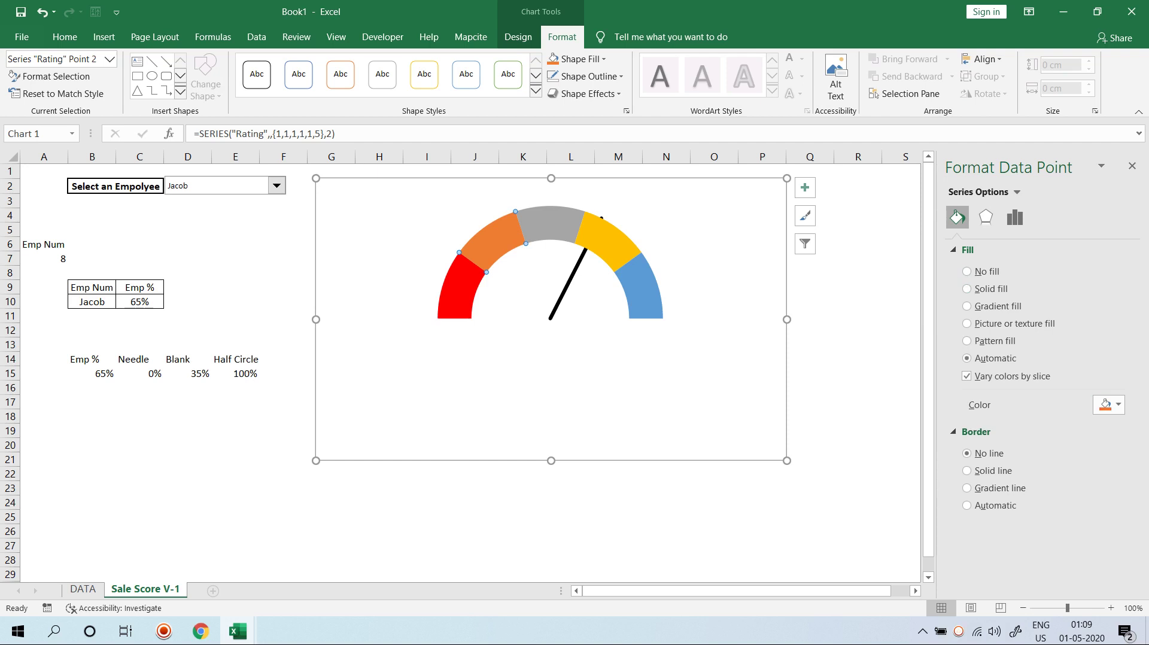
{"action": "left_click", "coordinate": [1107, 404]}
{"action": "left_click", "coordinate": [1032, 520]}
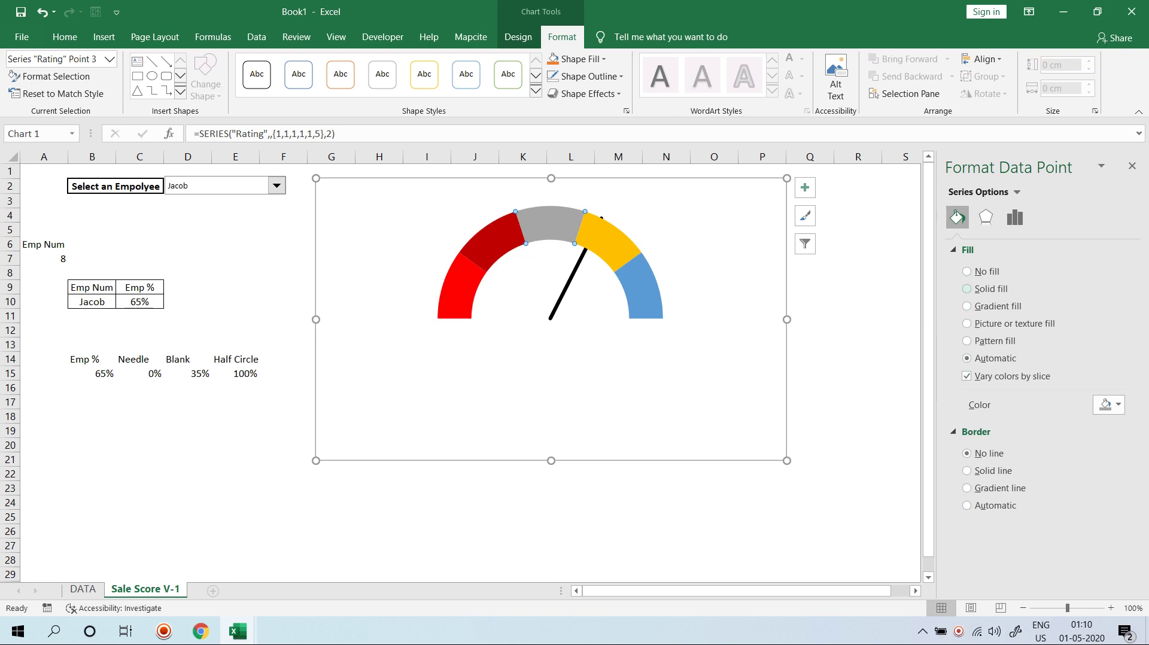
- Colour the remaining three bands yellow, light green and dark green
{"action": "left_click", "coordinate": [1108, 404]}
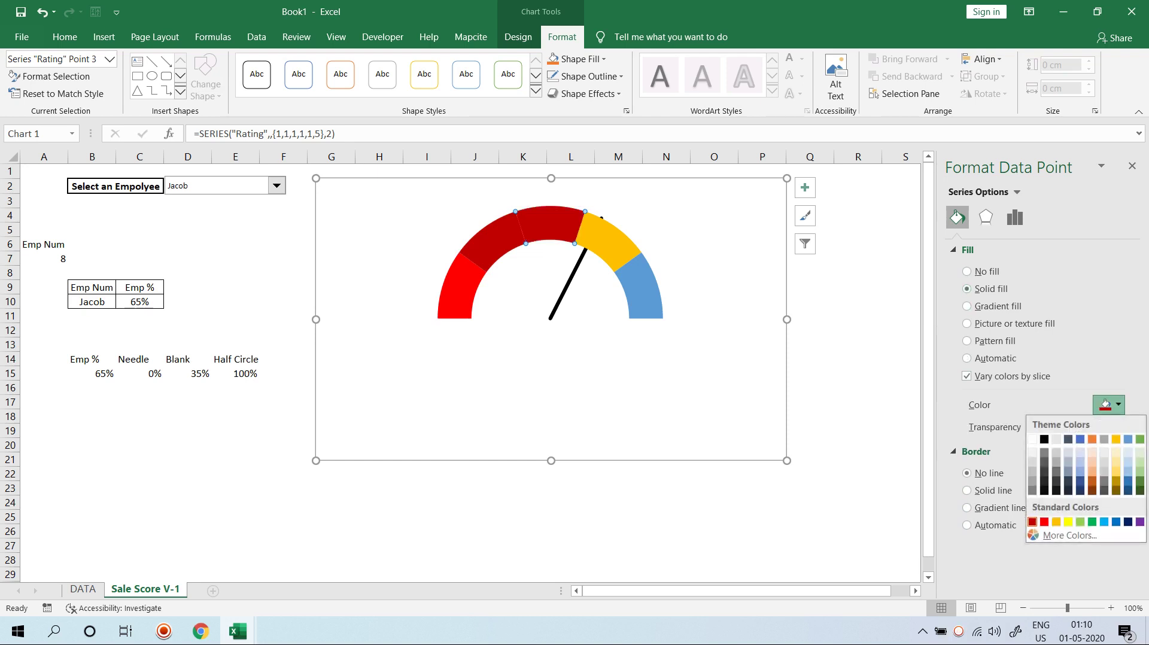
{"action": "left_click", "coordinate": [1068, 521]}
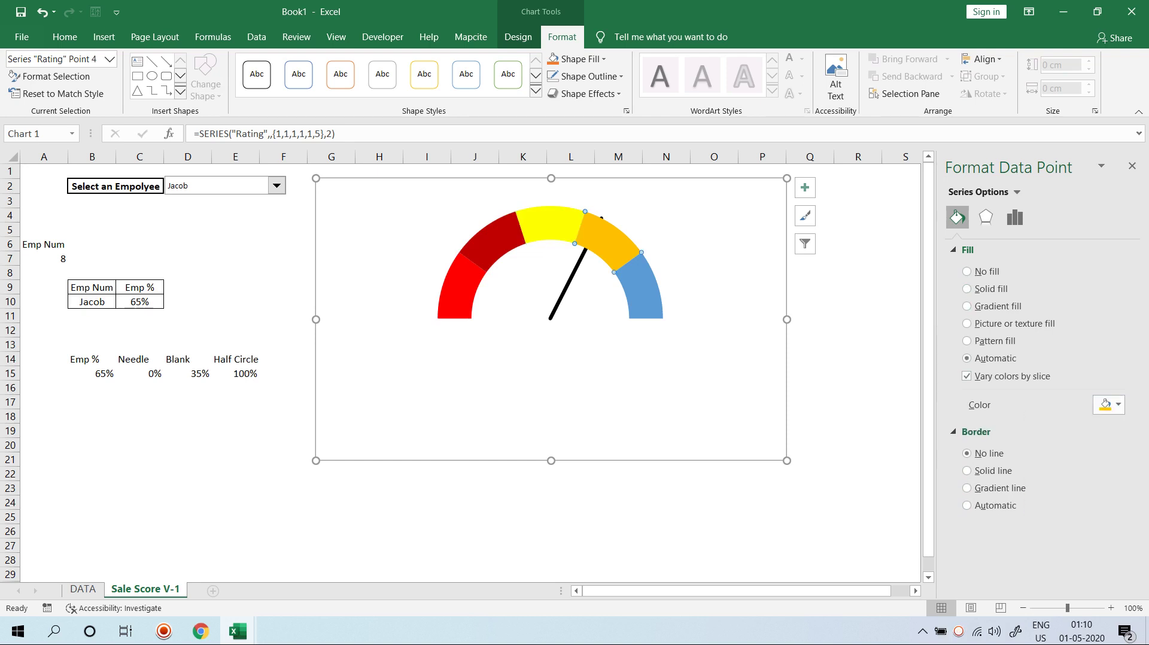
{"action": "left_click", "coordinate": [1108, 404]}
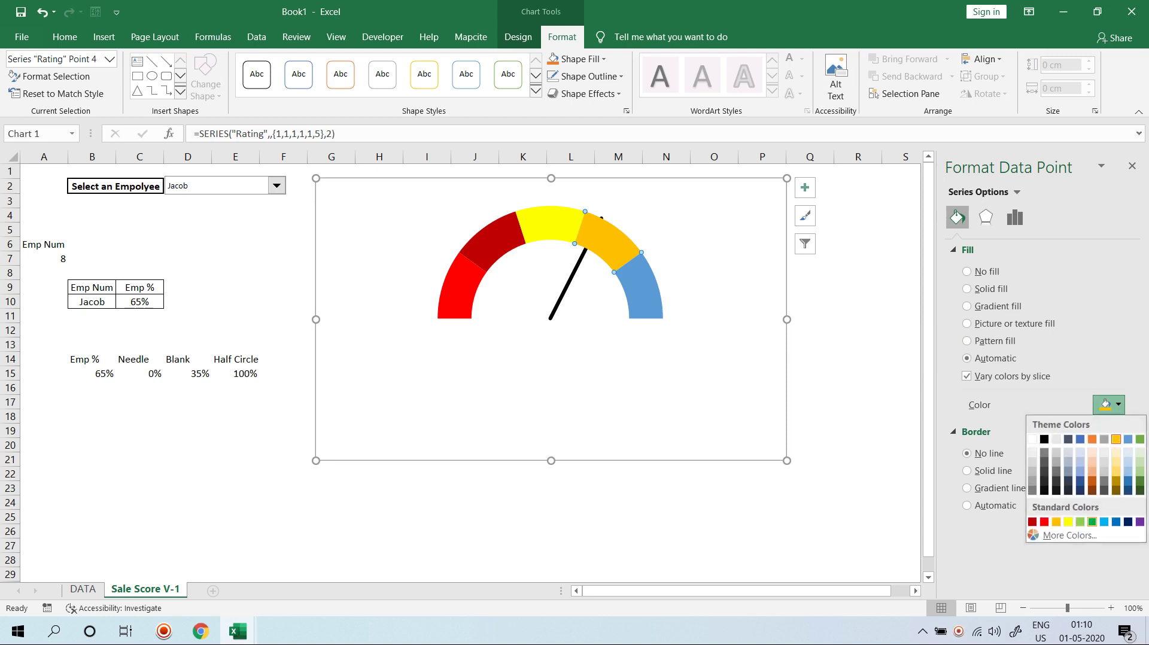
{"action": "left_click", "coordinate": [1080, 521]}
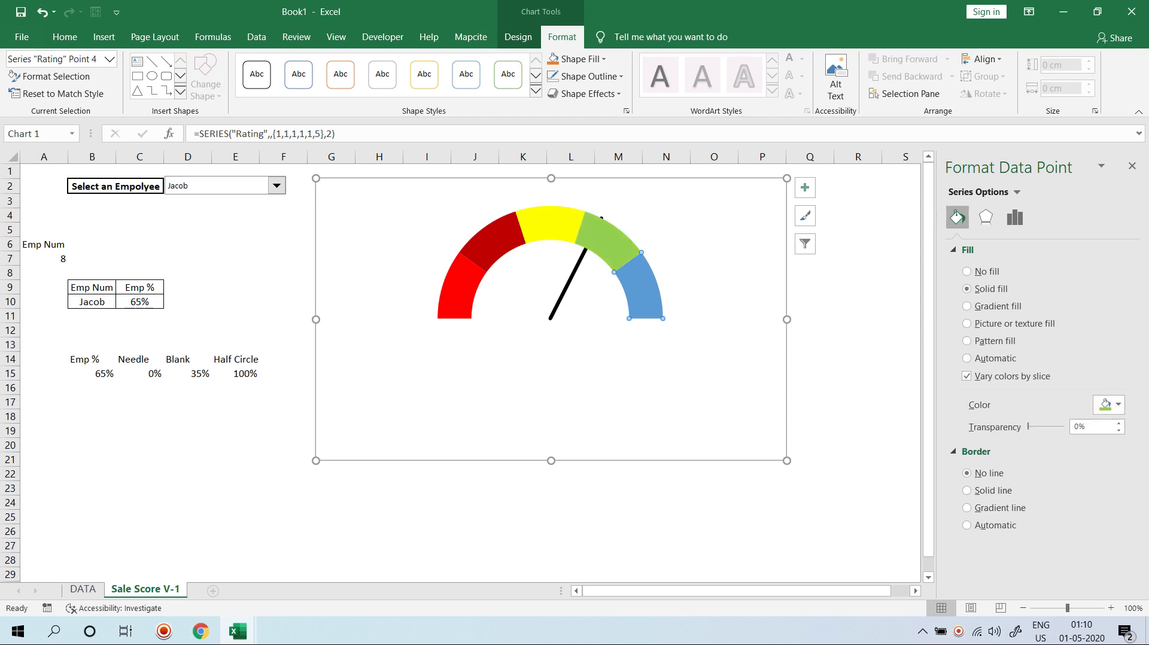
{"action": "left_click", "coordinate": [967, 288]}
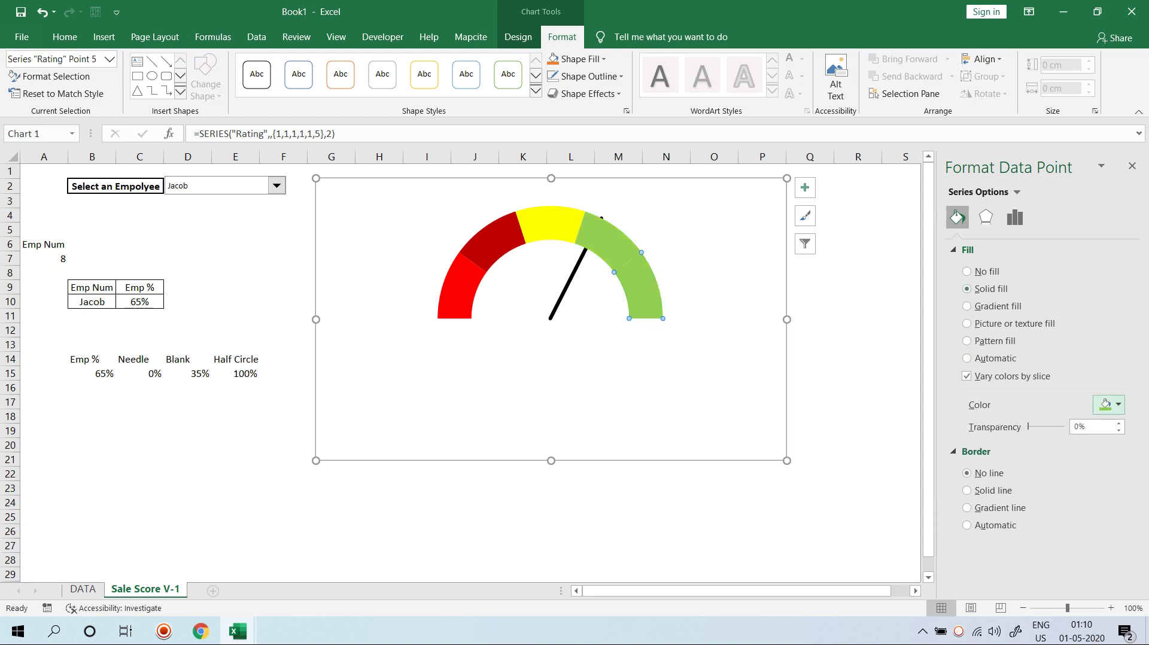
{"action": "left_click", "coordinate": [1108, 404]}
{"action": "left_click", "coordinate": [1139, 490]}
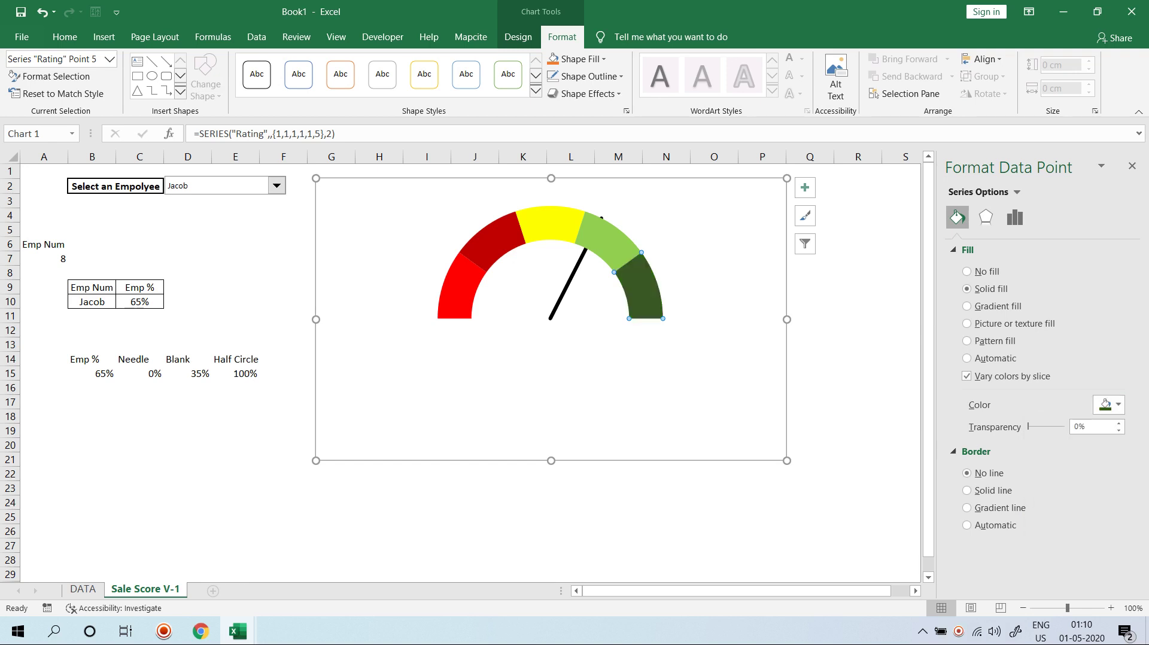
{"action": "left_click", "coordinate": [858, 359]}
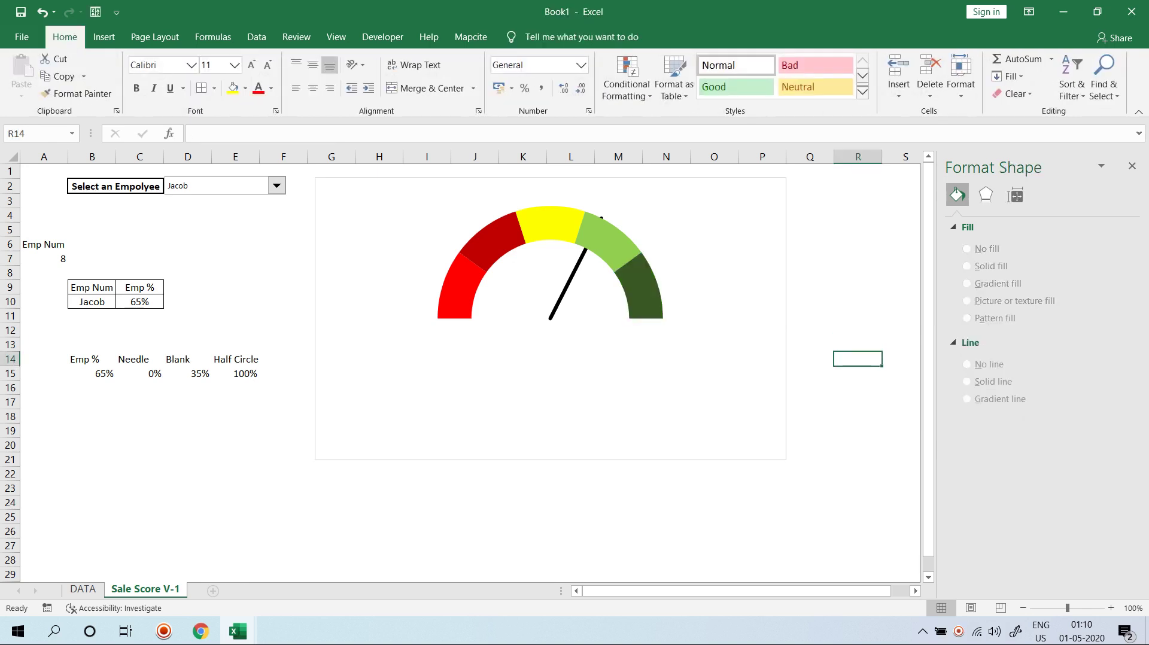
{"action": "left_click", "coordinate": [277, 185]}
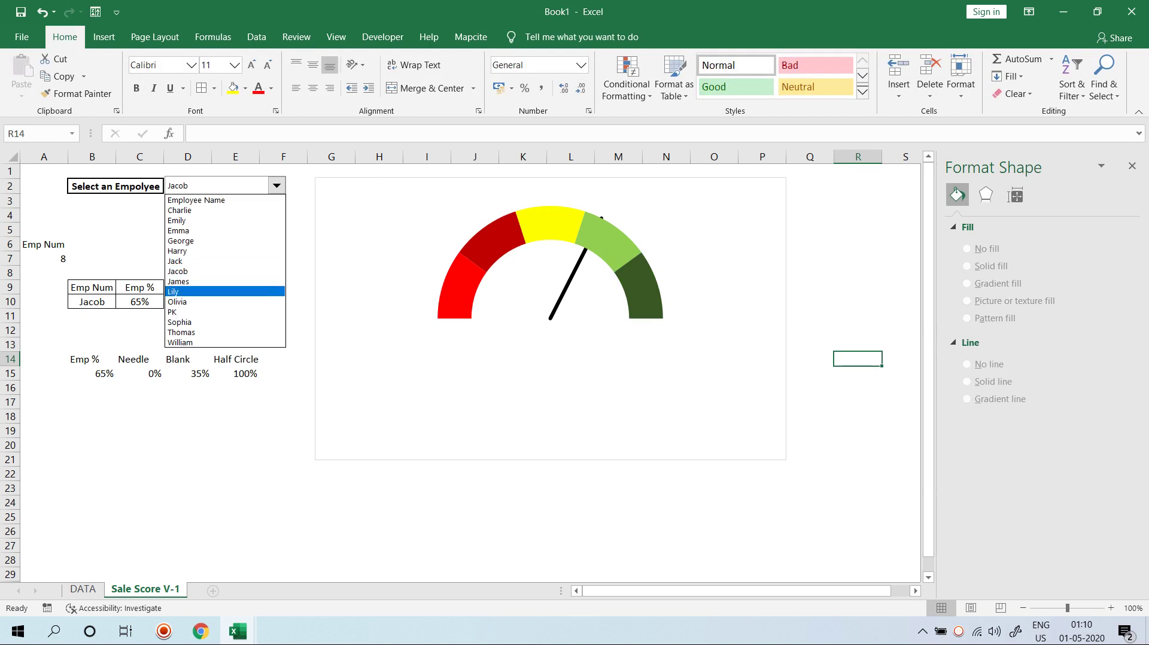
- Pick two employees in turn from the drop-down, ending on the one at 91%
{"action": "left_click", "coordinate": [179, 280]}
{"action": "left_click", "coordinate": [277, 186]}
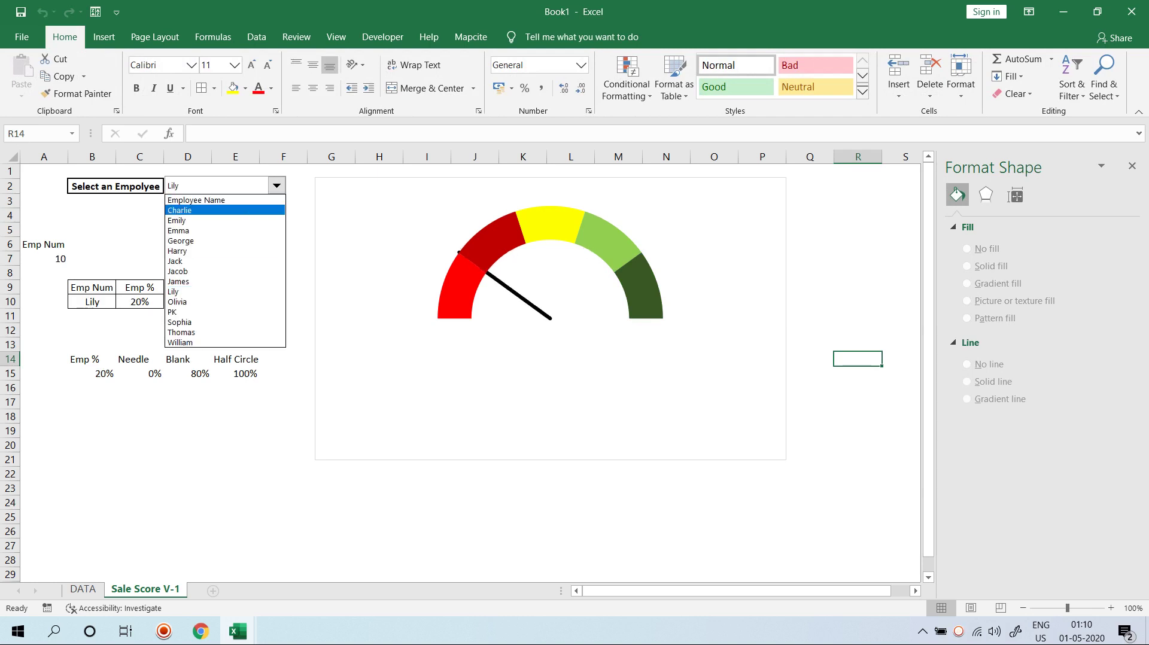
{"action": "left_click", "coordinate": [179, 209]}
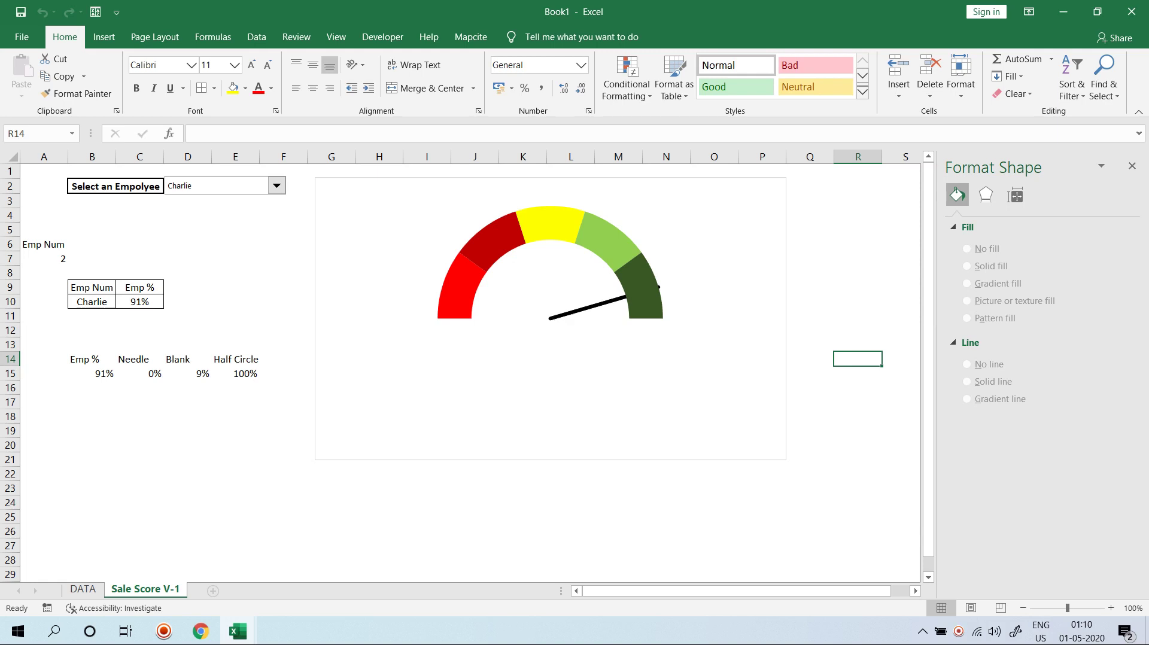
- Add a series named RatingColour with values 1,1,1,1,5 through Select Data
{"action": "right_click", "coordinate": [528, 297]}
{"action": "left_click", "coordinate": [577, 366]}
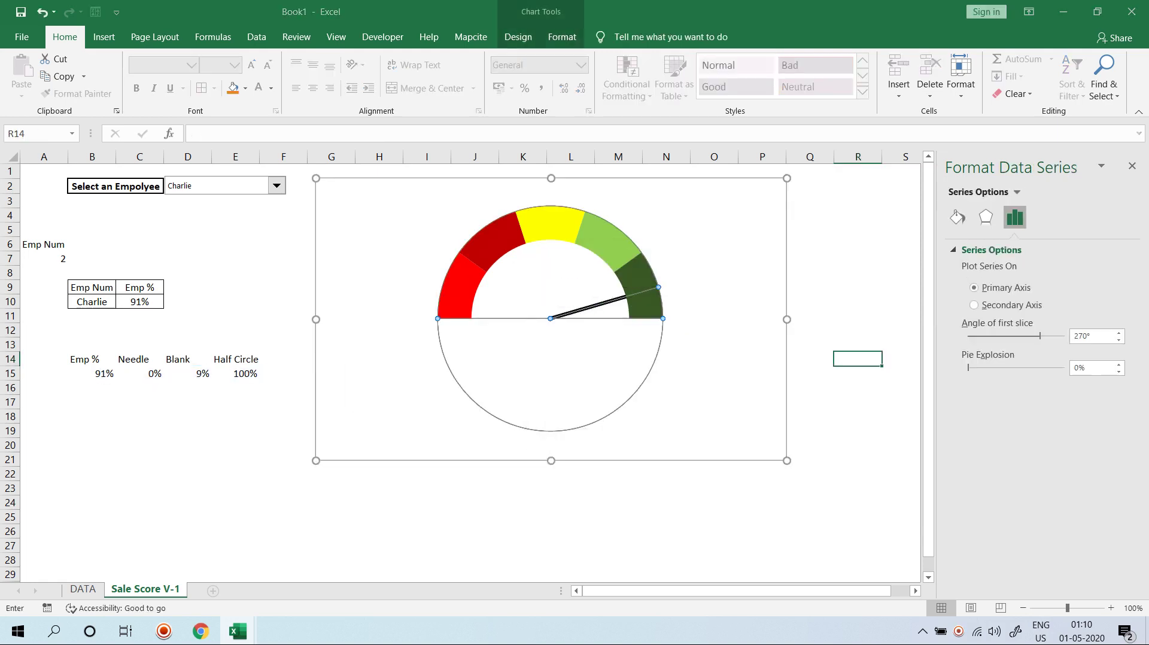
{"action": "left_click", "coordinate": [381, 279]}
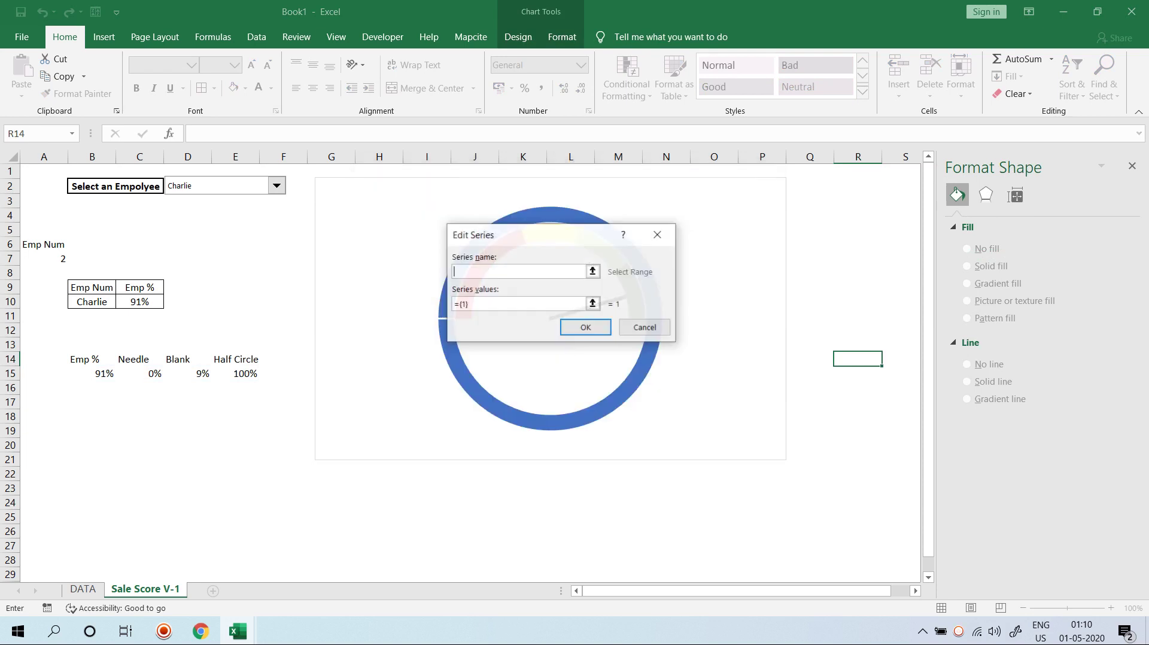
{"action": "type", "text": "Rat"}
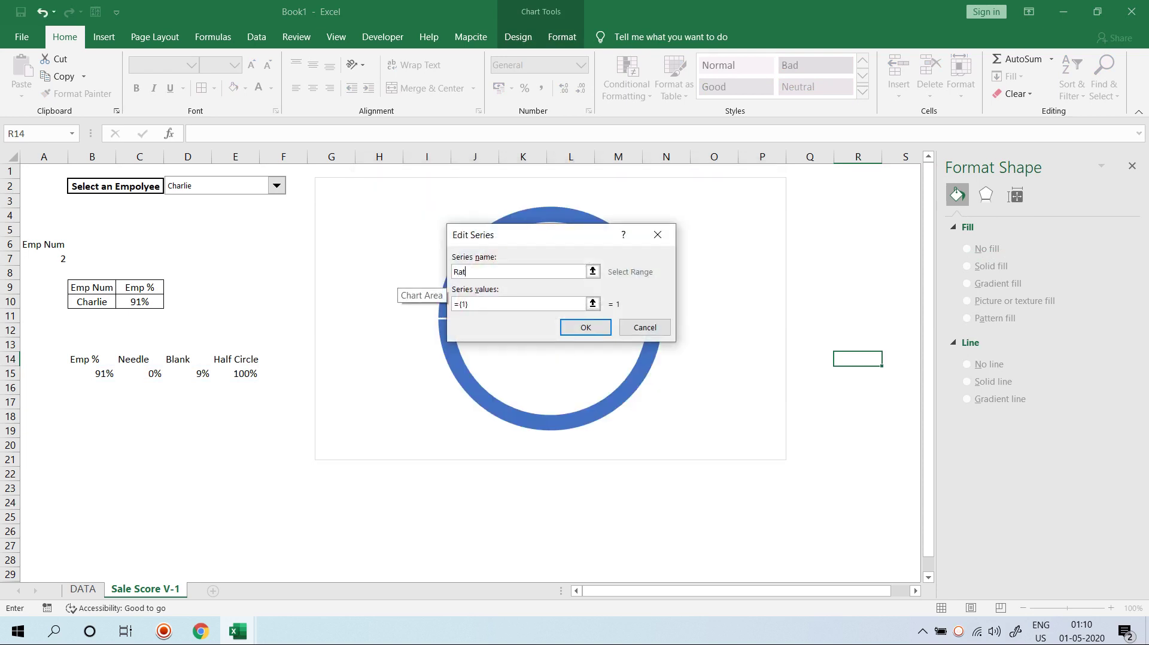
{"action": "type", "text": "ingCO"}
{"action": "key", "text": "BackSpace"}
{"action": "type", "text": "LU"}
{"action": "key", "text": "BackSpace"}
{"action": "key", "text": "BackSpace"}
{"action": "key", "text": "BackSpace"}
{"action": "type", "text": "olour"}
{"action": "left_click", "coordinate": [469, 304]}
{"action": "key", "text": "BackSpace"}
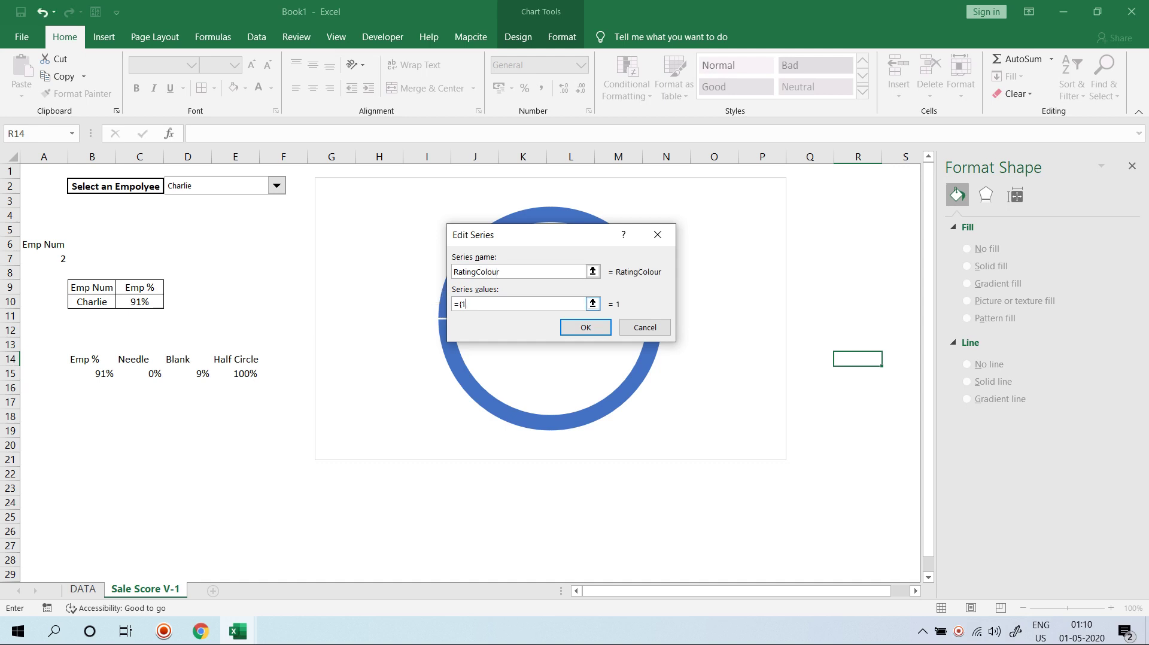
{"action": "type", "text": ",1,1,1,1,5"}
{"action": "key", "text": "Return"}
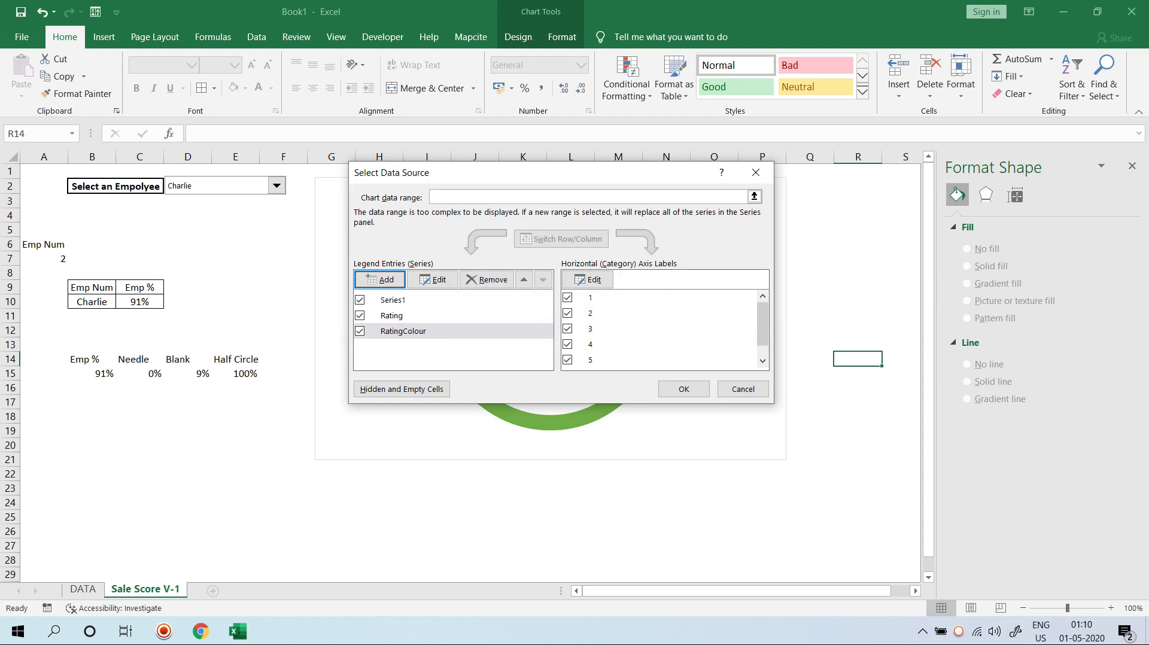
{"action": "left_click", "coordinate": [683, 389]}
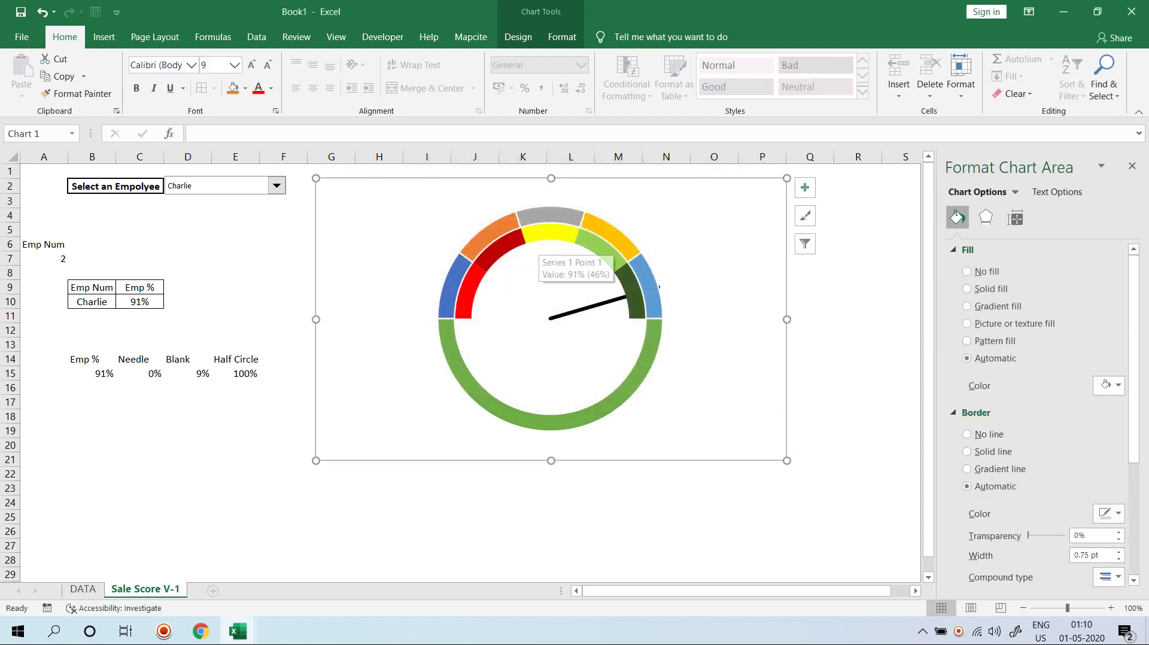
- Change the RatingColour series' chart type to Pie in a combo chart
{"action": "right_click", "coordinate": [530, 236]}
{"action": "left_click", "coordinate": [589, 290]}
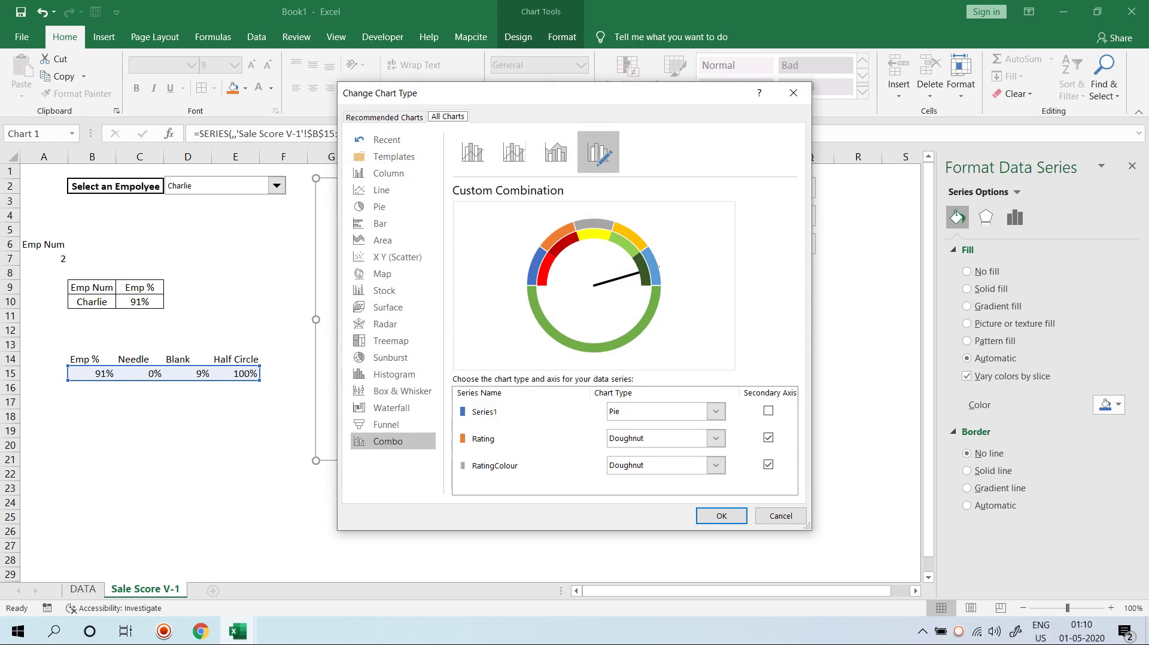
{"action": "left_click", "coordinate": [715, 465]}
{"action": "left_click", "coordinate": [628, 433]}
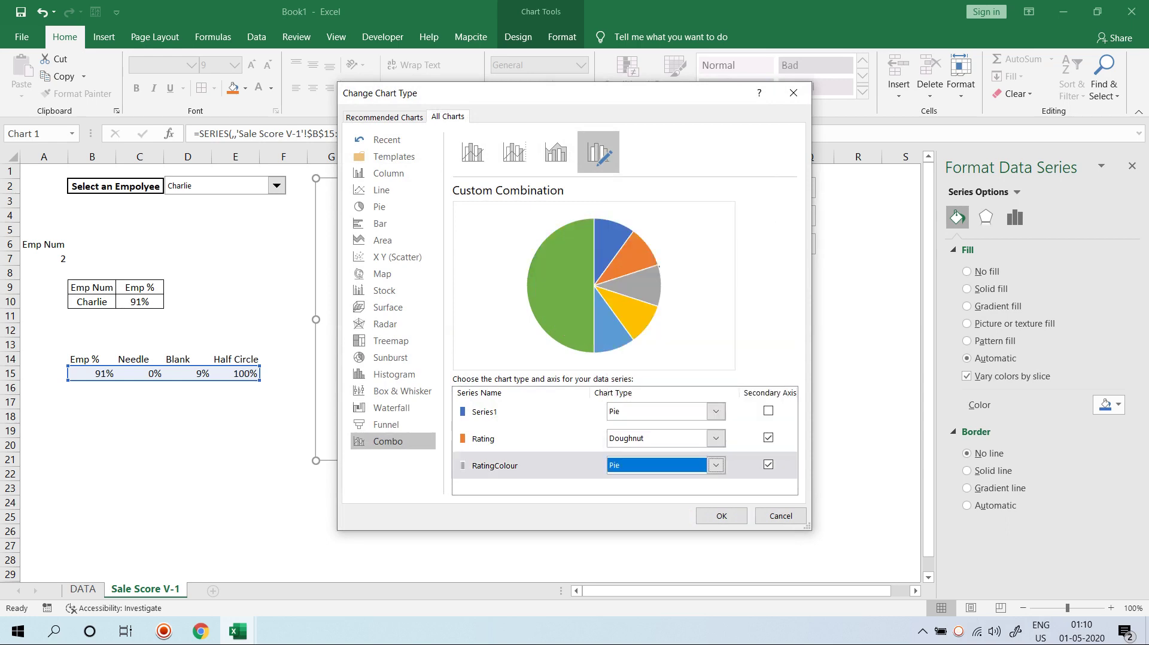
{"action": "left_click", "coordinate": [721, 516]}
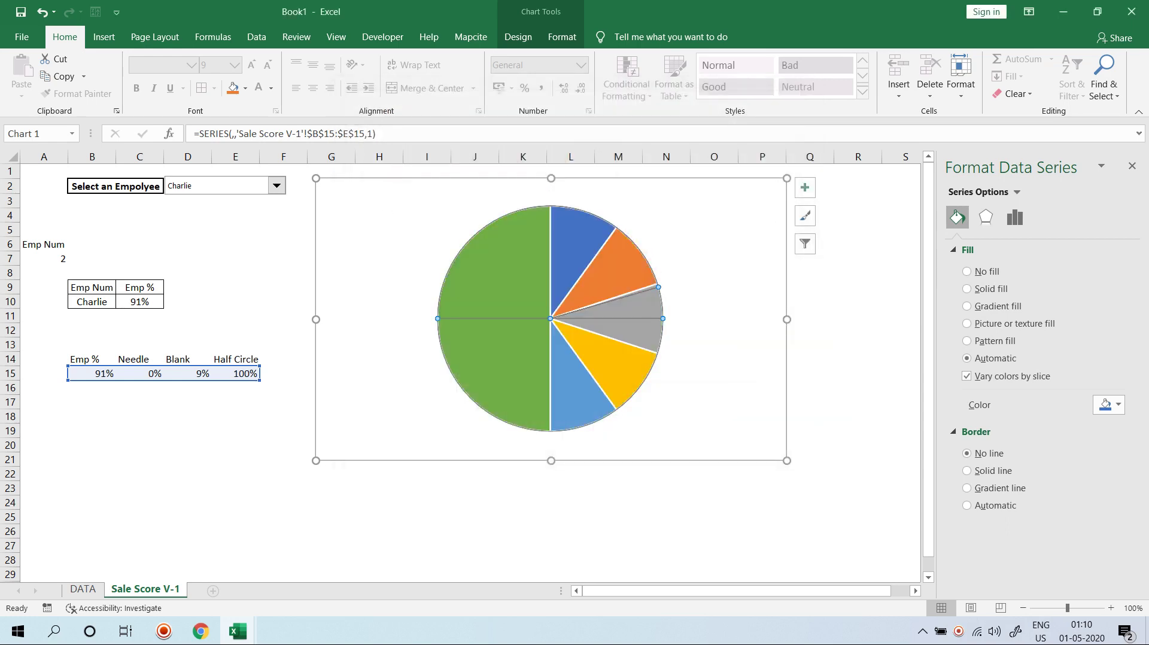
- Set the pie's angle of first slice to 270°
{"action": "left_click", "coordinate": [667, 574]}
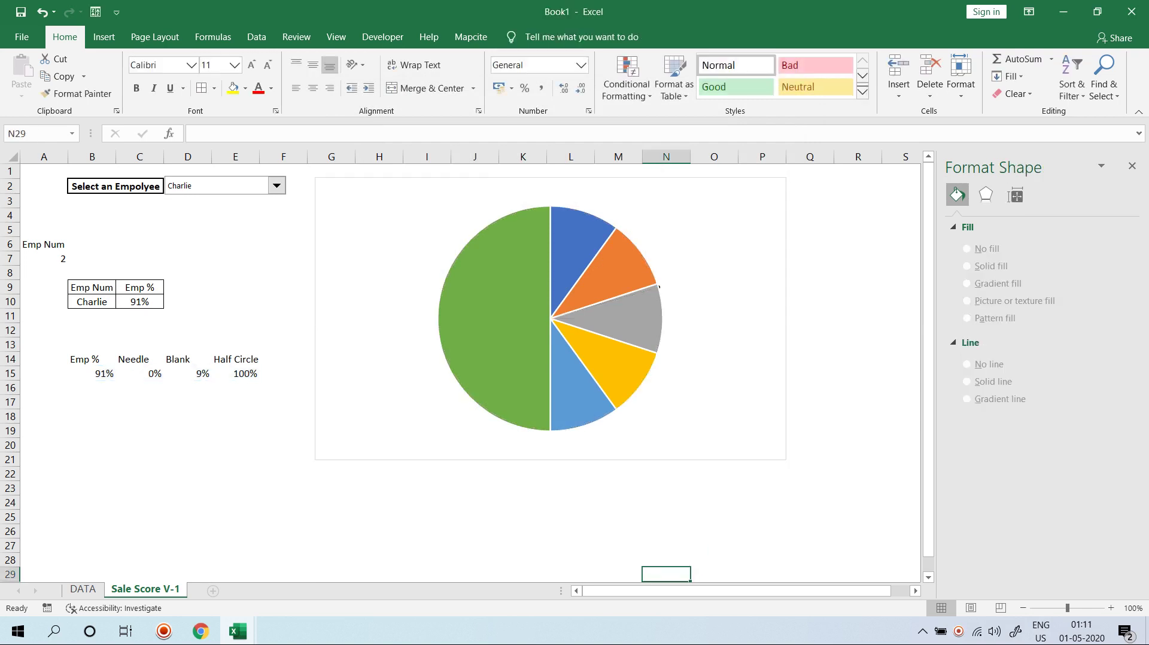
{"action": "left_click", "coordinate": [490, 317]}
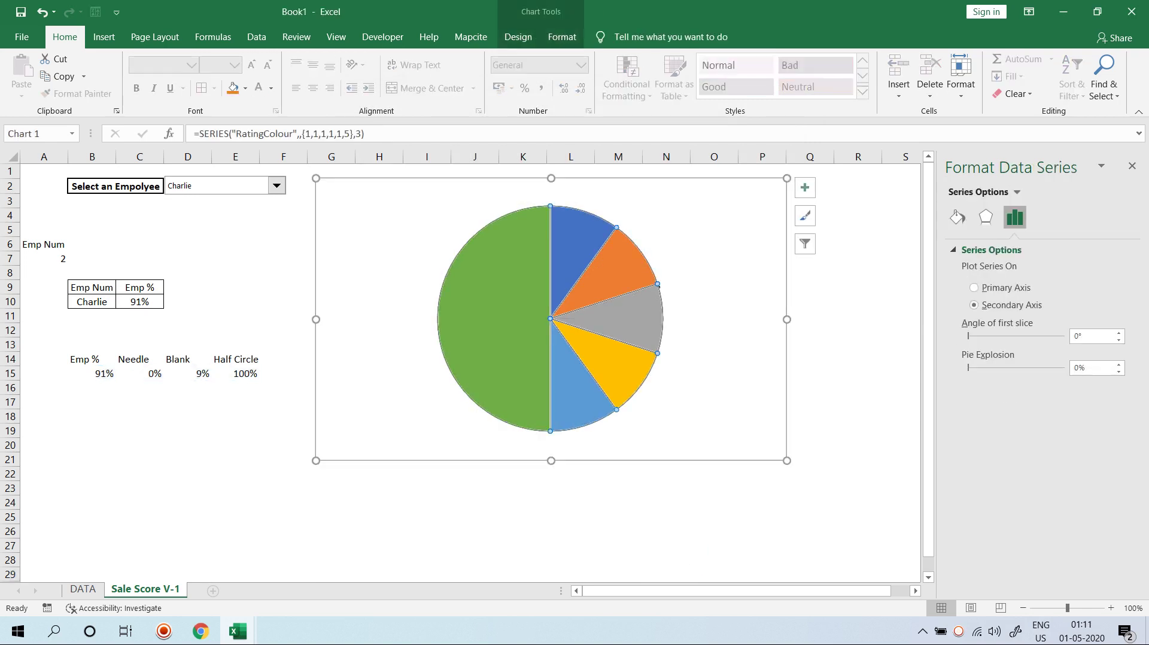
{"action": "left_click", "coordinate": [958, 217]}
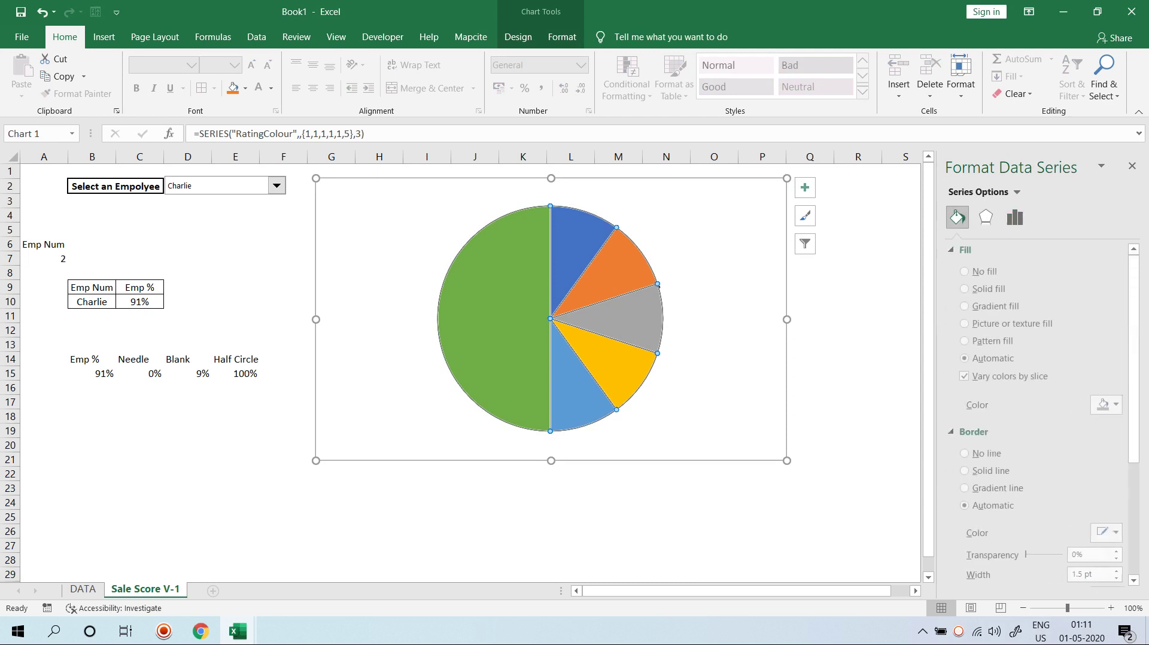
{"action": "left_click", "coordinate": [1015, 217]}
{"action": "left_click", "coordinate": [1074, 336]}
{"action": "type", "text": "270"}
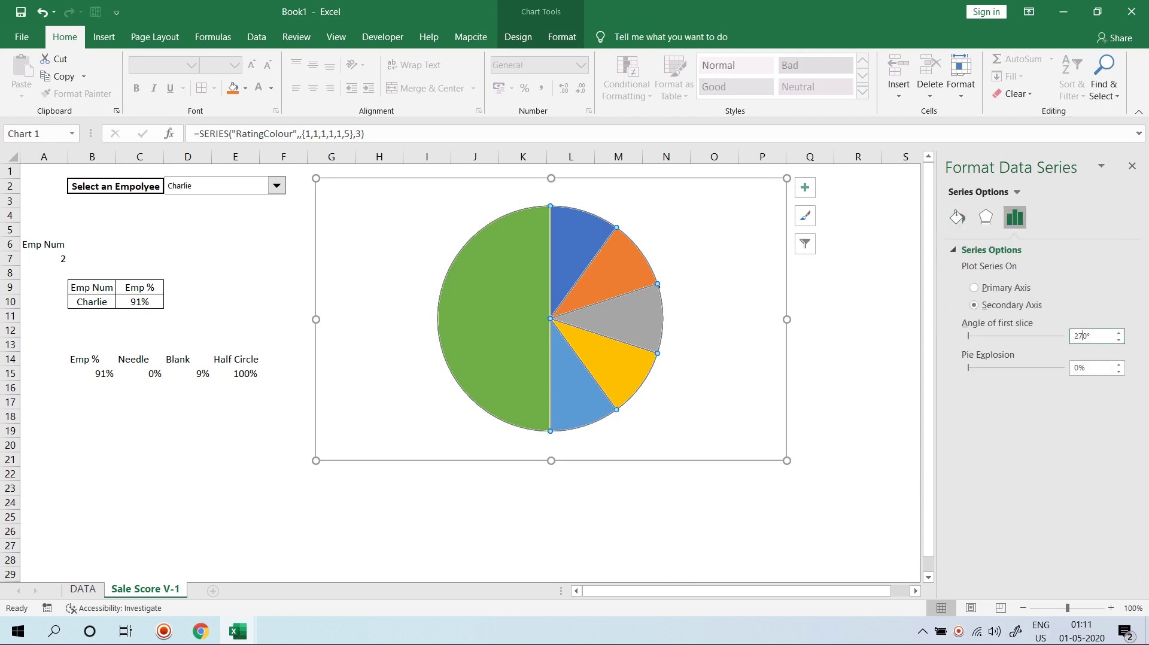
{"action": "key", "text": "Return"}
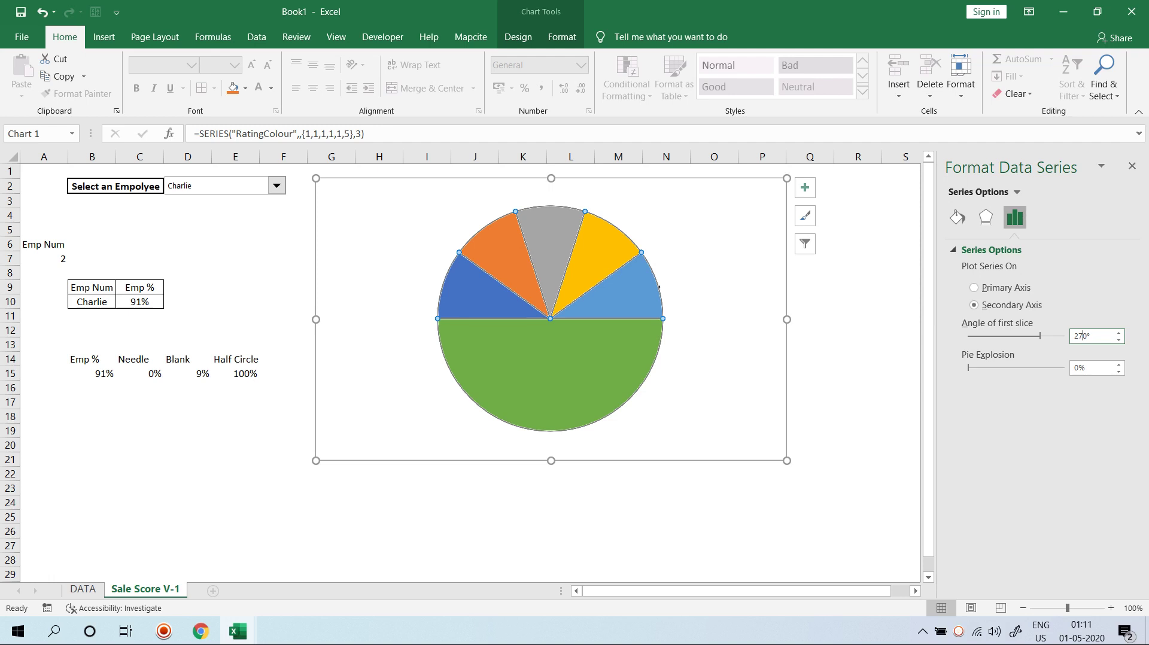
- Give the large green bottom half of the pie no fill
{"action": "left_click", "coordinate": [659, 288]}
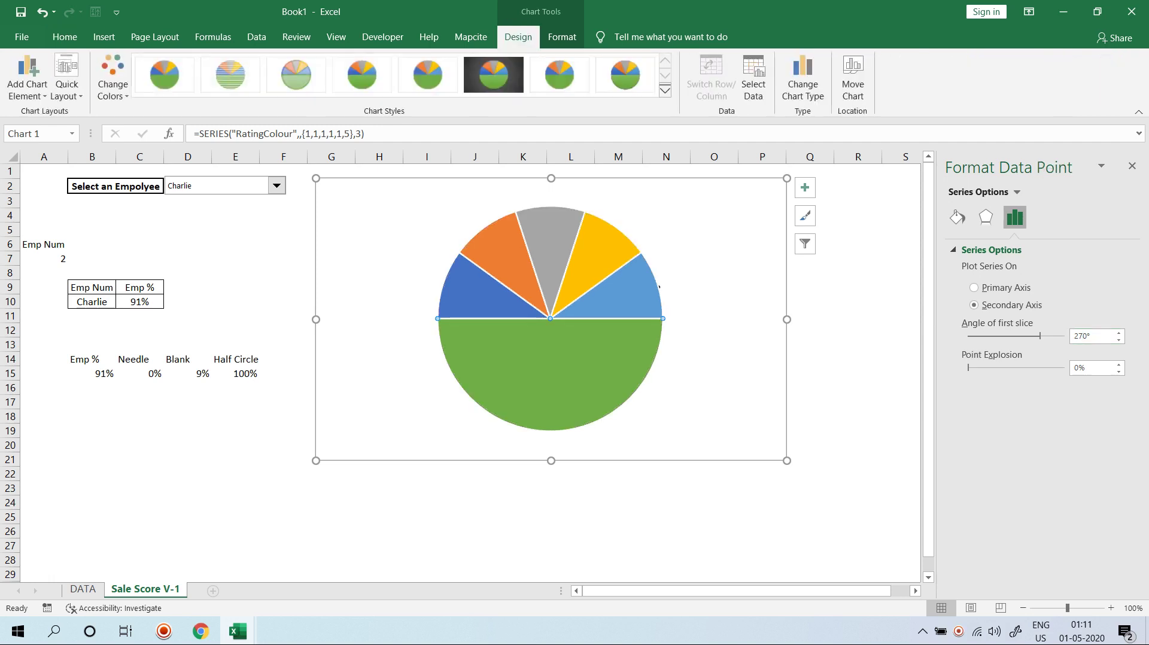
{"action": "left_click", "coordinate": [957, 217]}
{"action": "left_click", "coordinate": [967, 271]}
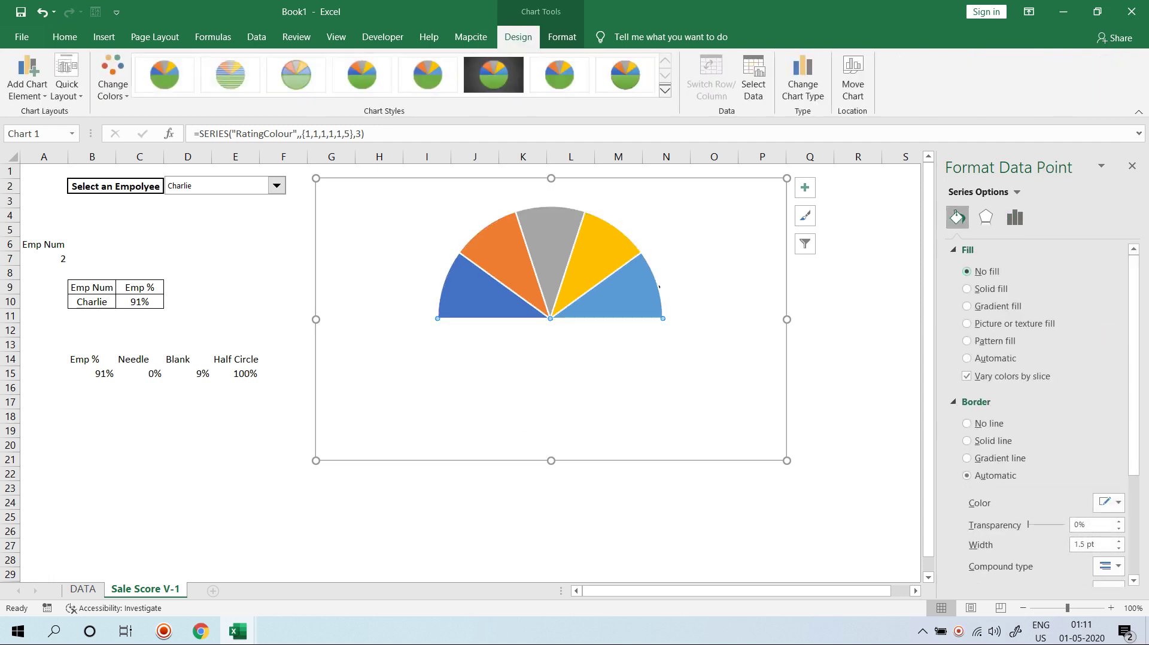
{"action": "left_click", "coordinate": [810, 301]}
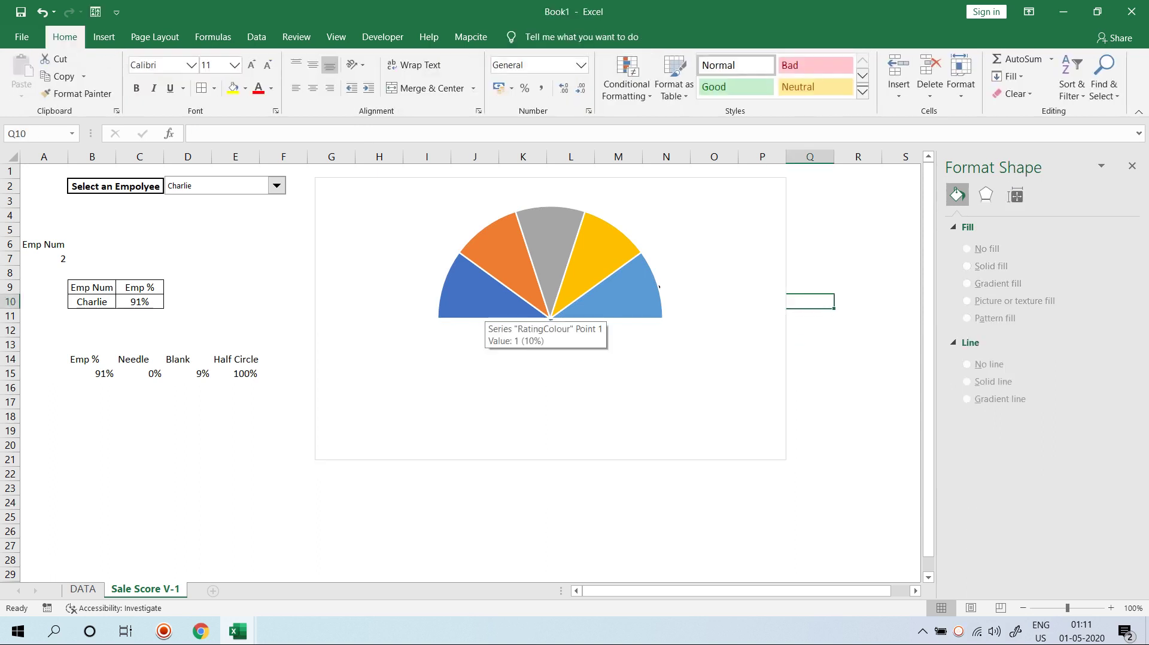
{"action": "left_click", "coordinate": [658, 287]}
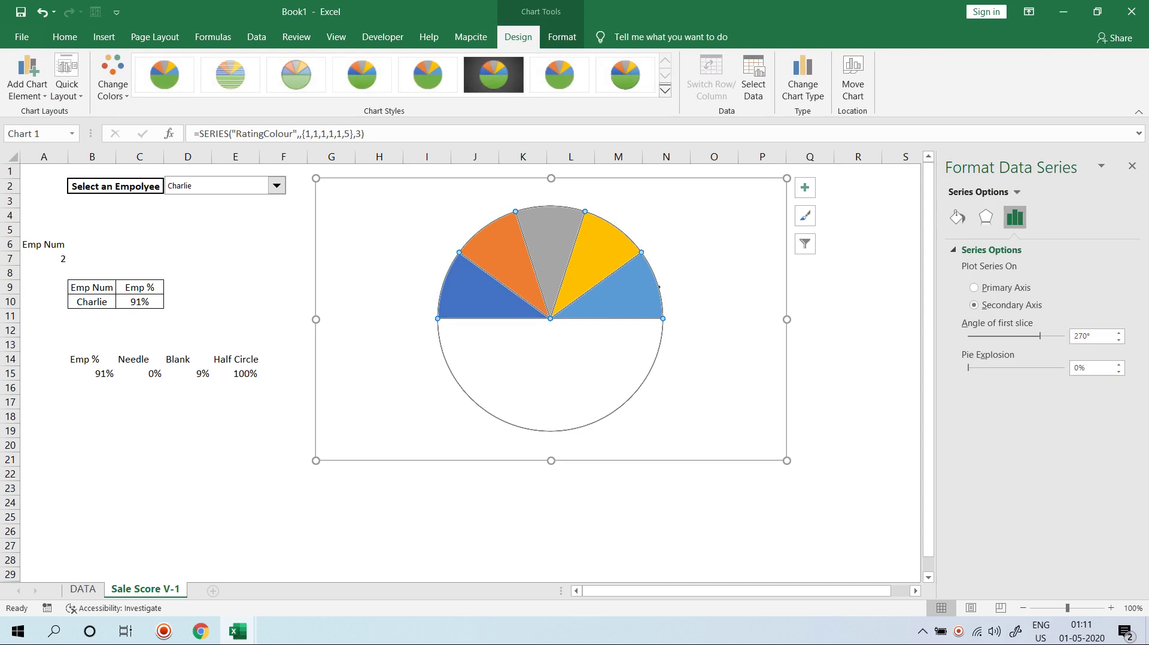
- Try a solid fill on the whole RatingColour series, then undo it
{"action": "left_click", "coordinate": [957, 217]}
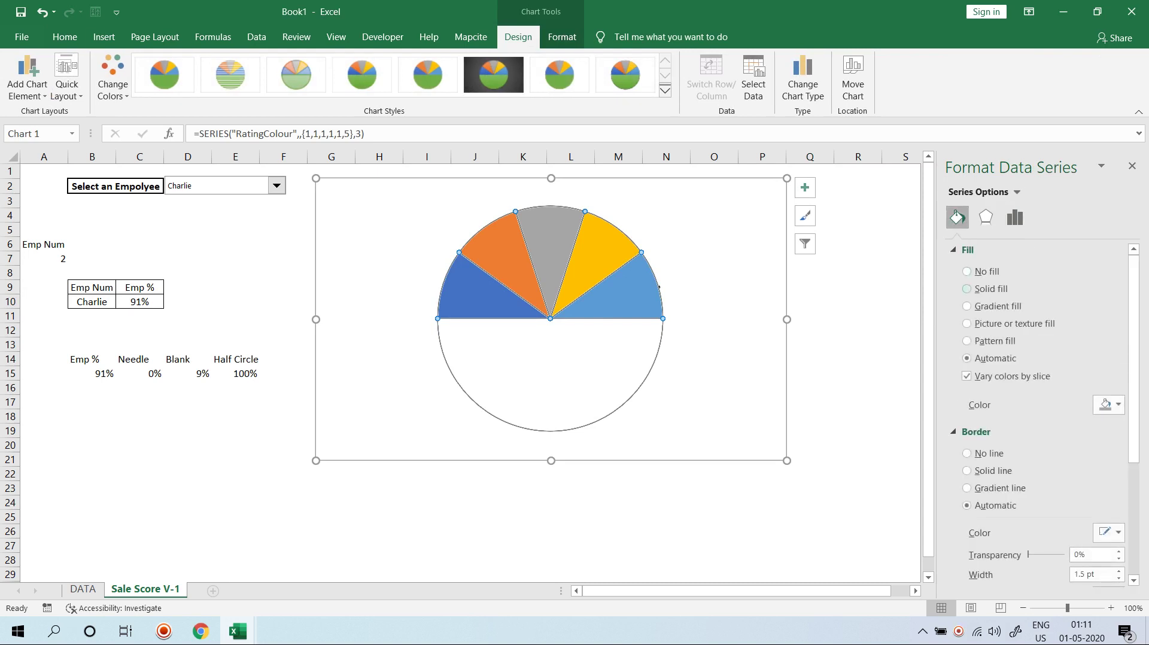
{"action": "left_click", "coordinate": [966, 358]}
{"action": "left_click", "coordinate": [1117, 404]}
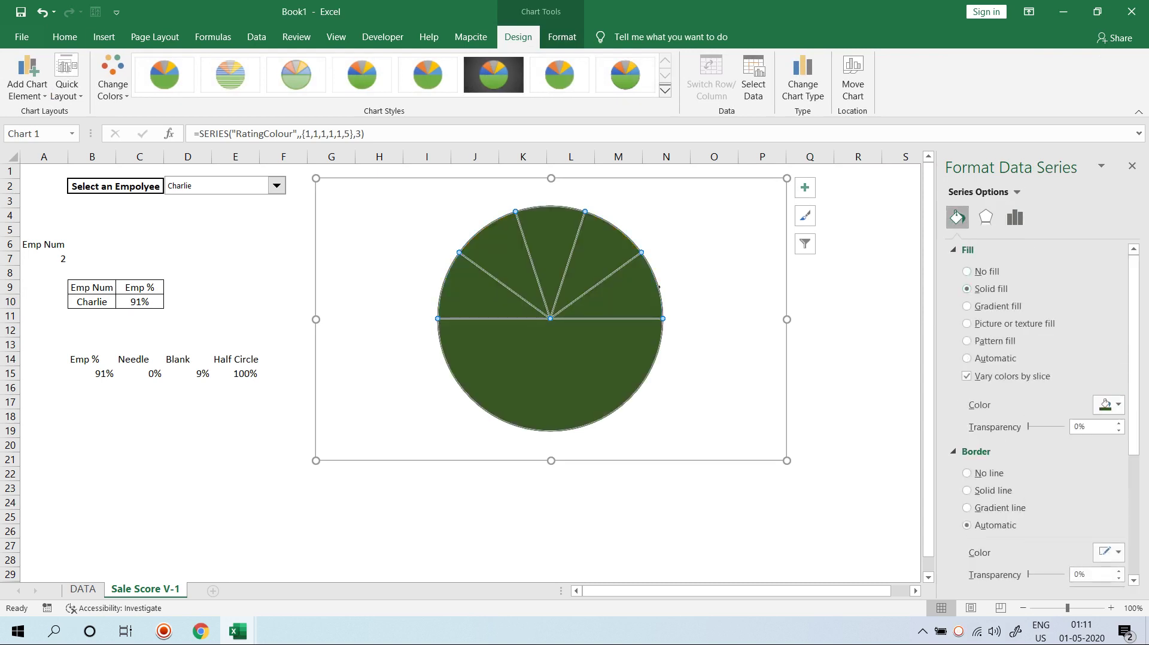
{"action": "key", "text": "Escape"}
{"action": "key", "text": "ctrl+z"}
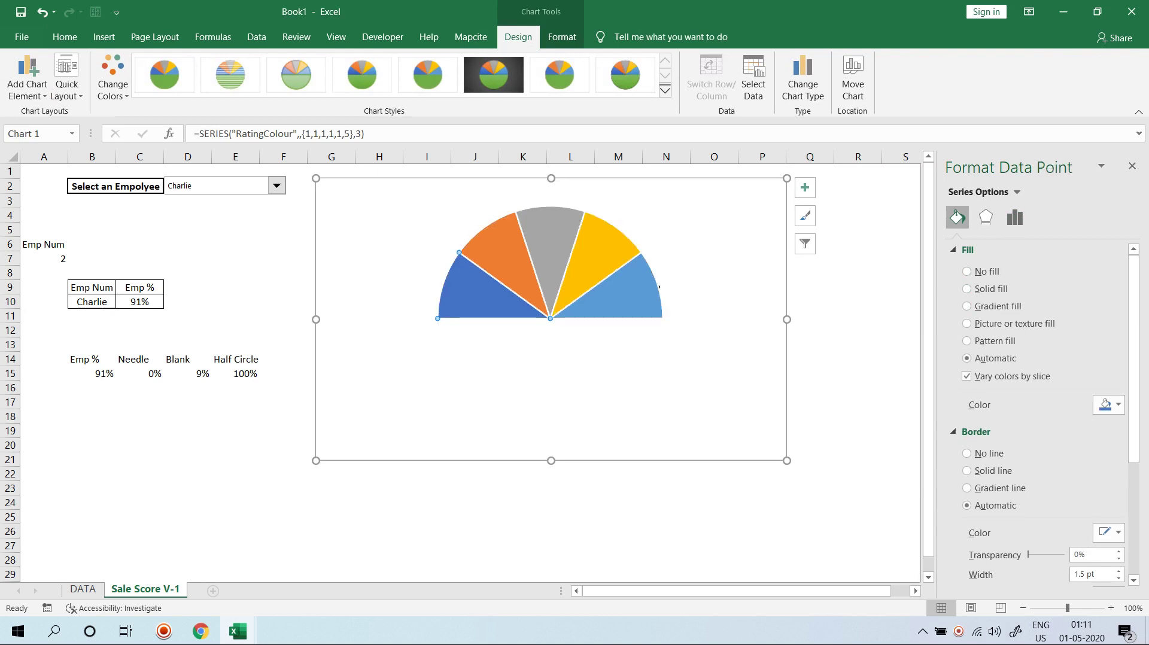
- Fill the leftmost pie slice solid red at 60% transparency
{"action": "left_click", "coordinate": [966, 289]}
{"action": "left_click", "coordinate": [1118, 404]}
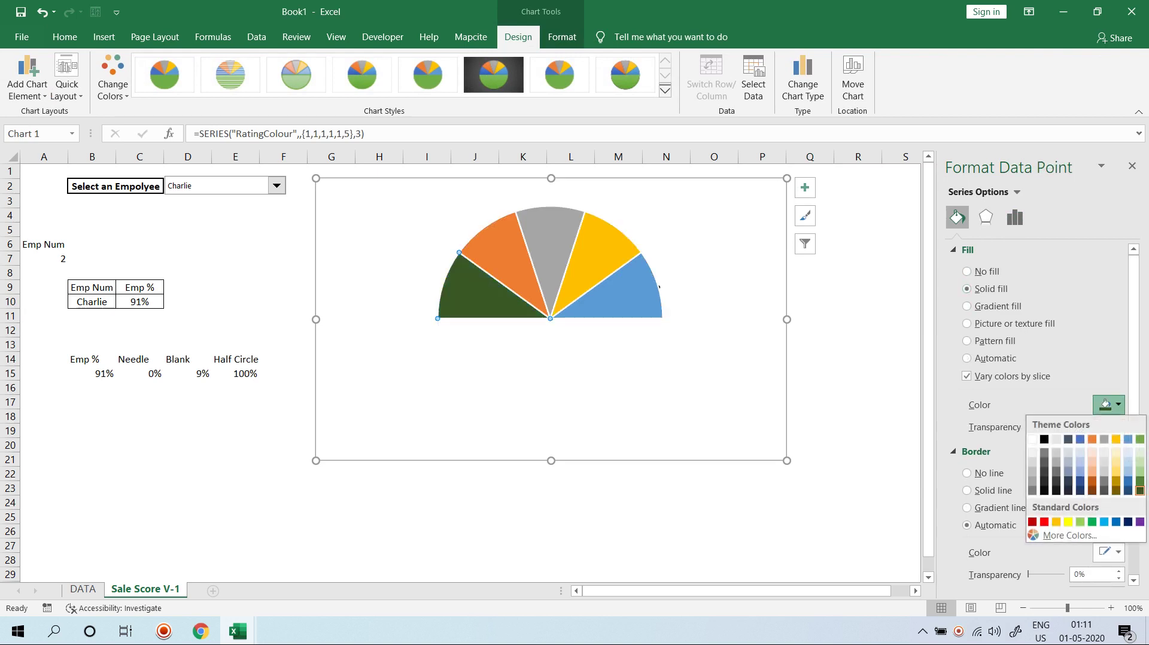
{"action": "left_click", "coordinate": [1044, 521]}
{"action": "left_click", "coordinate": [1075, 427]}
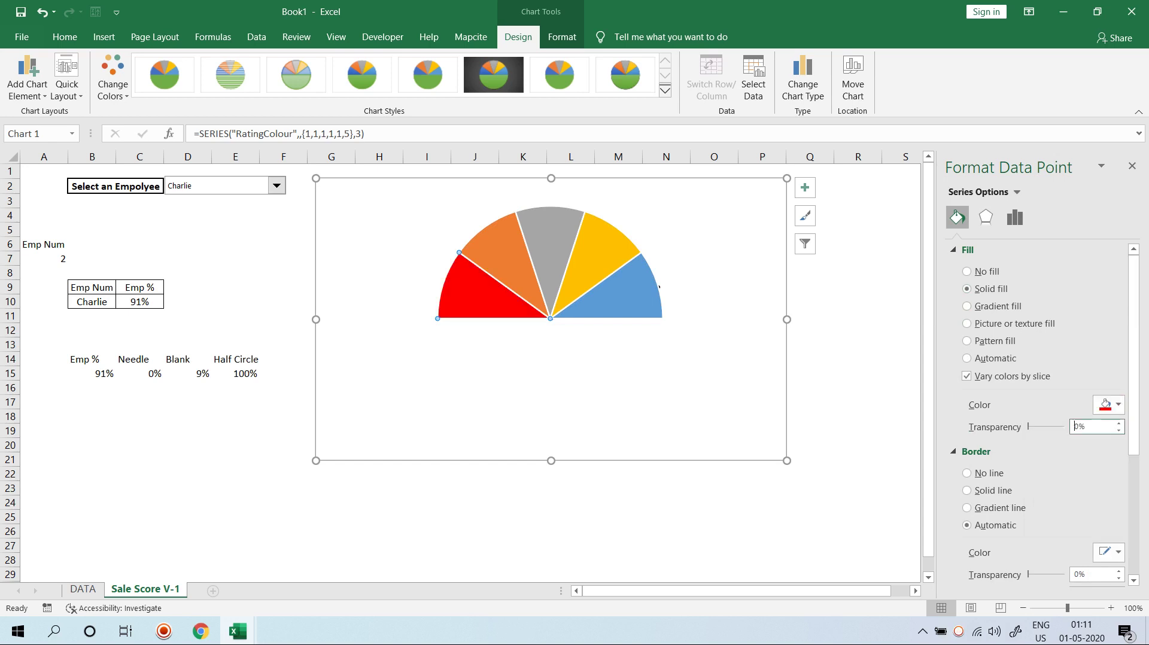
{"action": "type", "text": "6"}
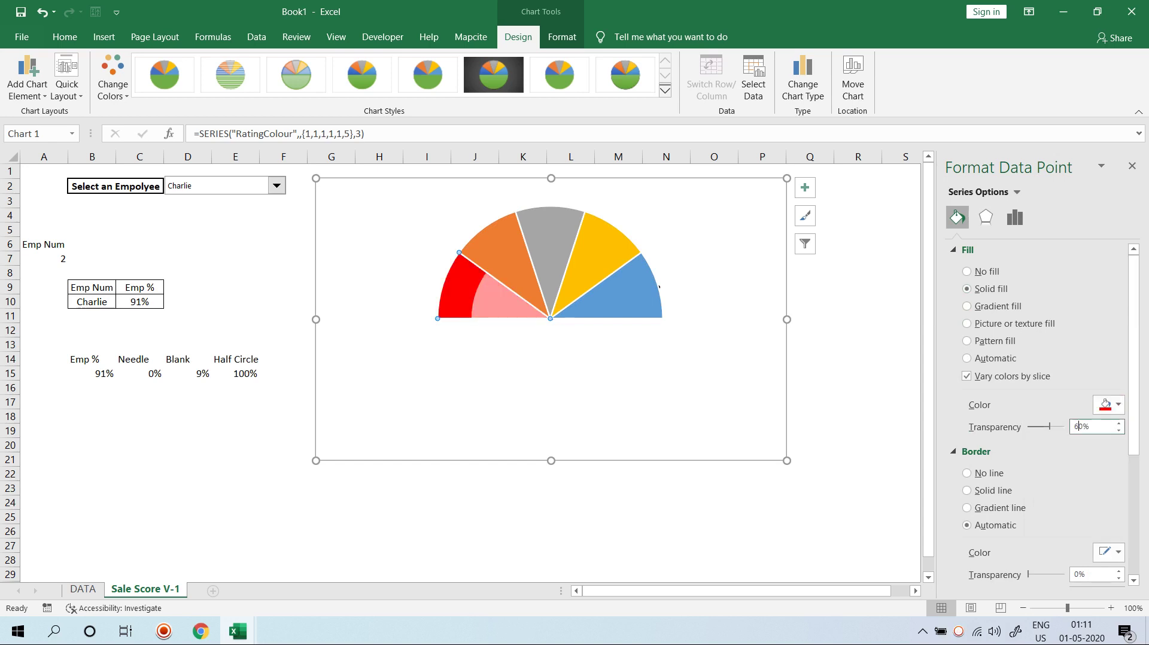
{"action": "left_click", "coordinate": [811, 416]}
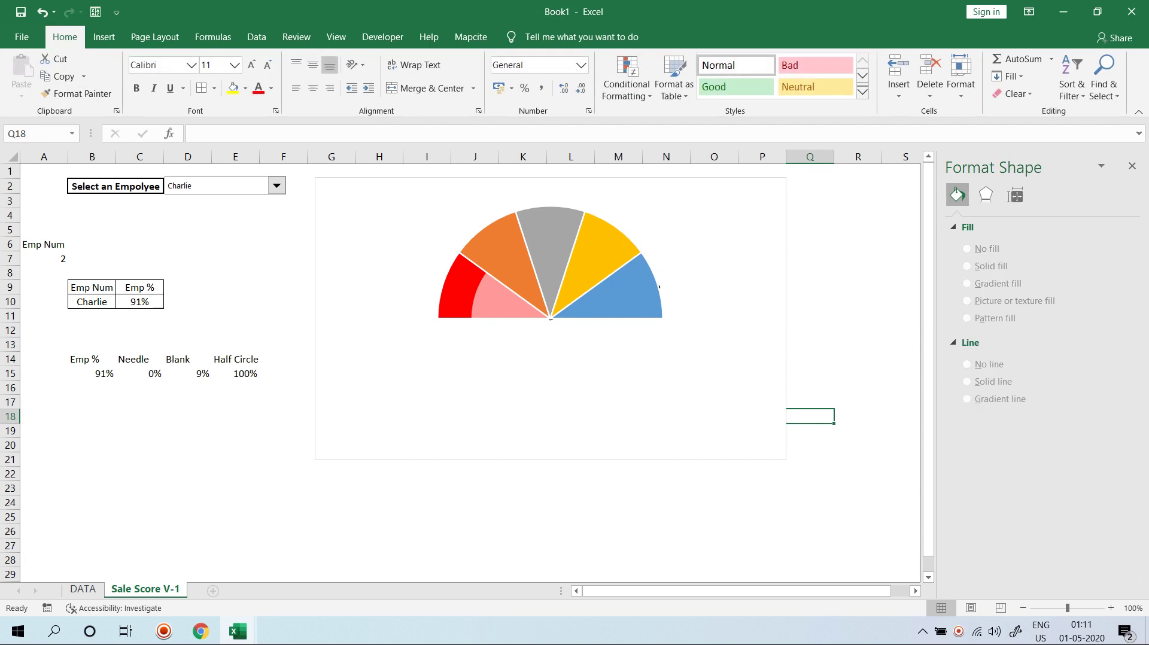
- Fill the second slice solid dark red at 60% transparency
{"action": "left_click", "coordinate": [488, 260]}
{"action": "left_click", "coordinate": [488, 260]}
{"action": "left_click", "coordinate": [956, 217]}
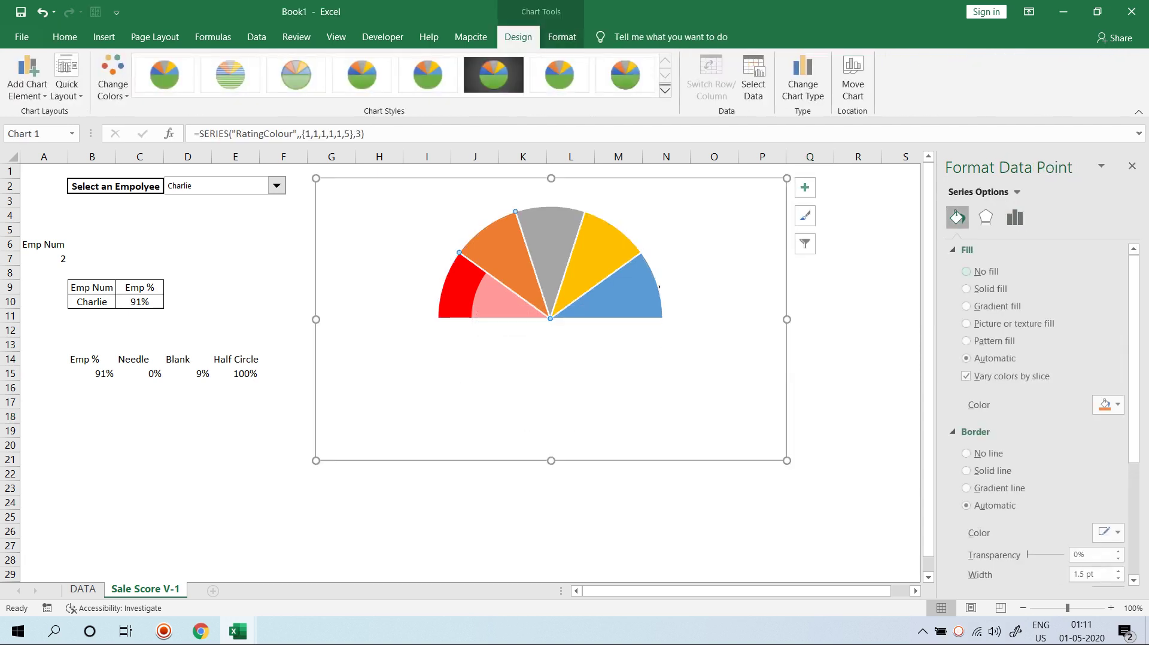
{"action": "left_click", "coordinate": [967, 288]}
{"action": "left_click", "coordinate": [1109, 405]}
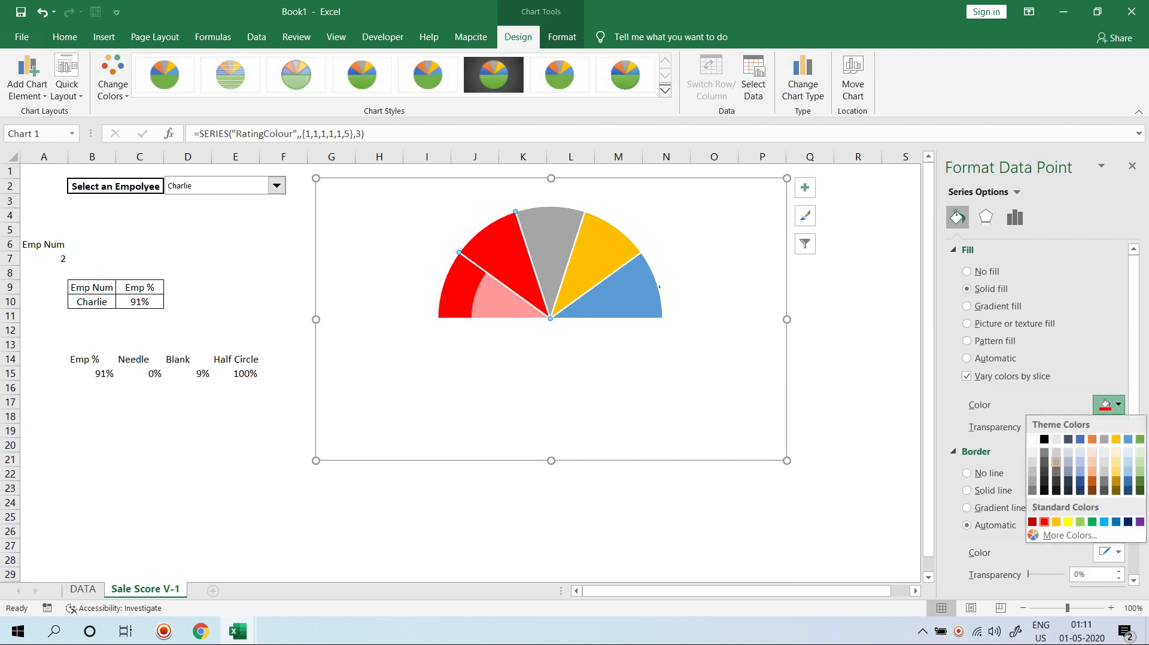
{"action": "left_click", "coordinate": [1032, 521]}
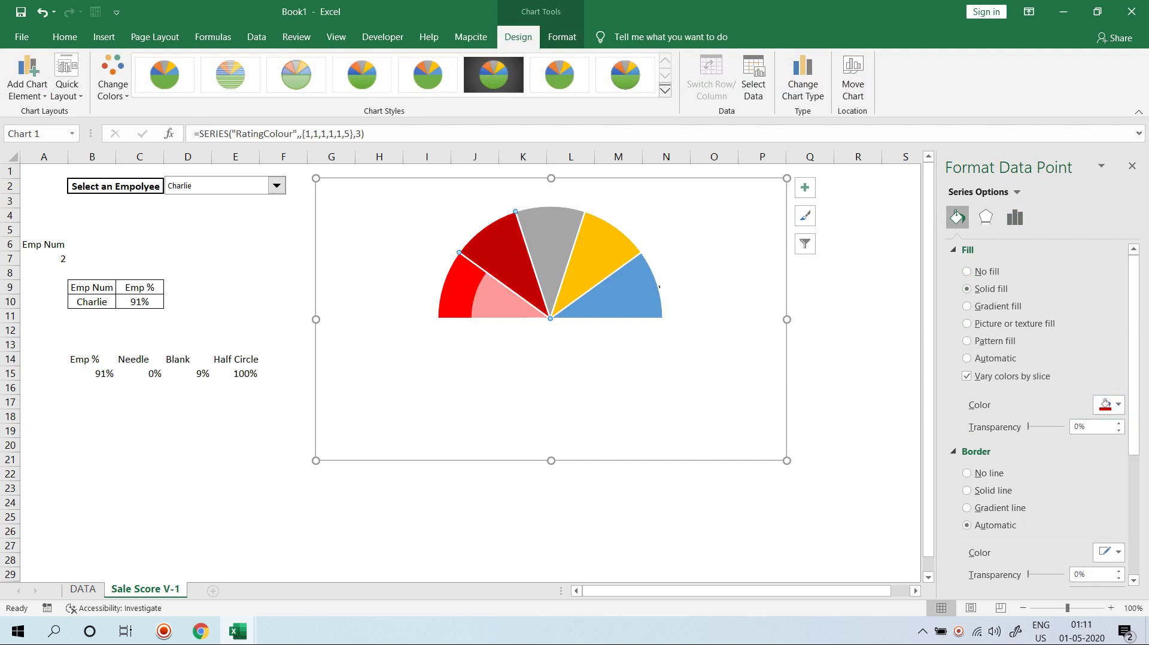
{"action": "left_click", "coordinate": [1074, 426]}
{"action": "type", "text": "6"}
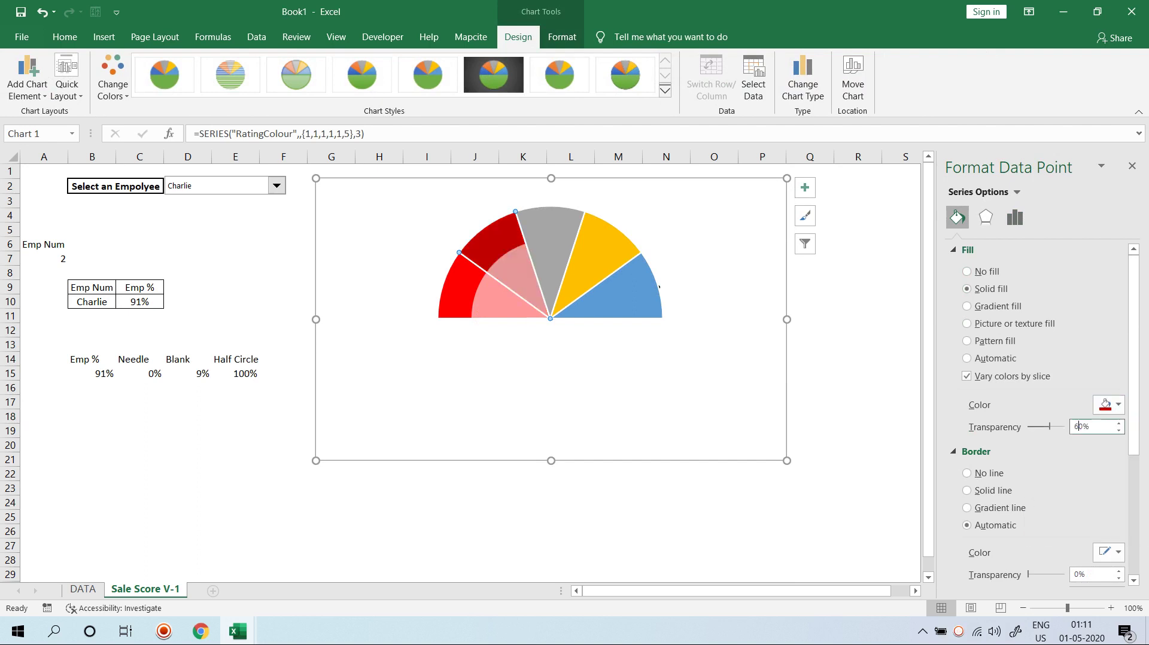
{"action": "left_click", "coordinate": [550, 246]}
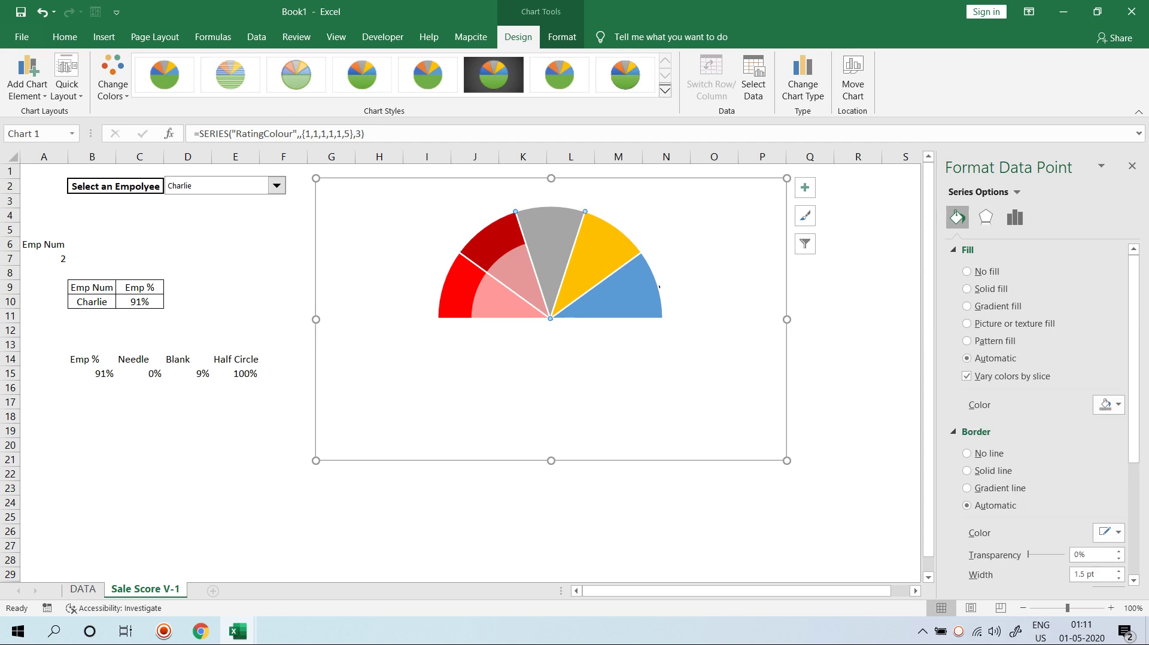
{"action": "left_click", "coordinate": [966, 289]}
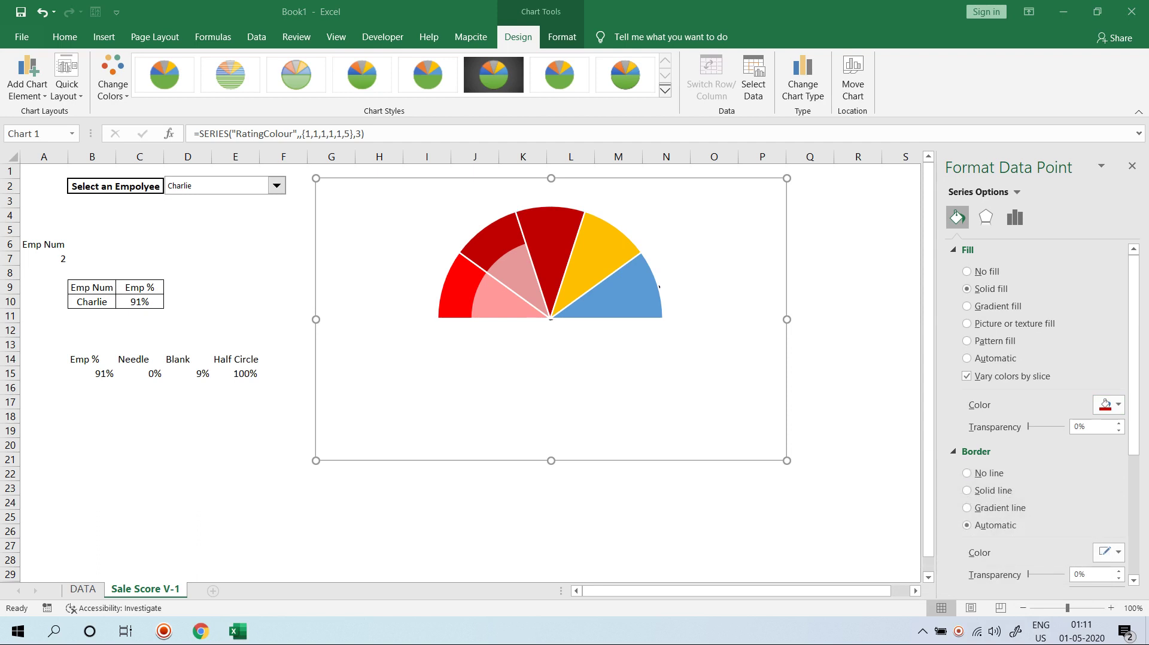
- Colour the top slice yellow with 60% transparency
{"action": "left_click", "coordinate": [1117, 404]}
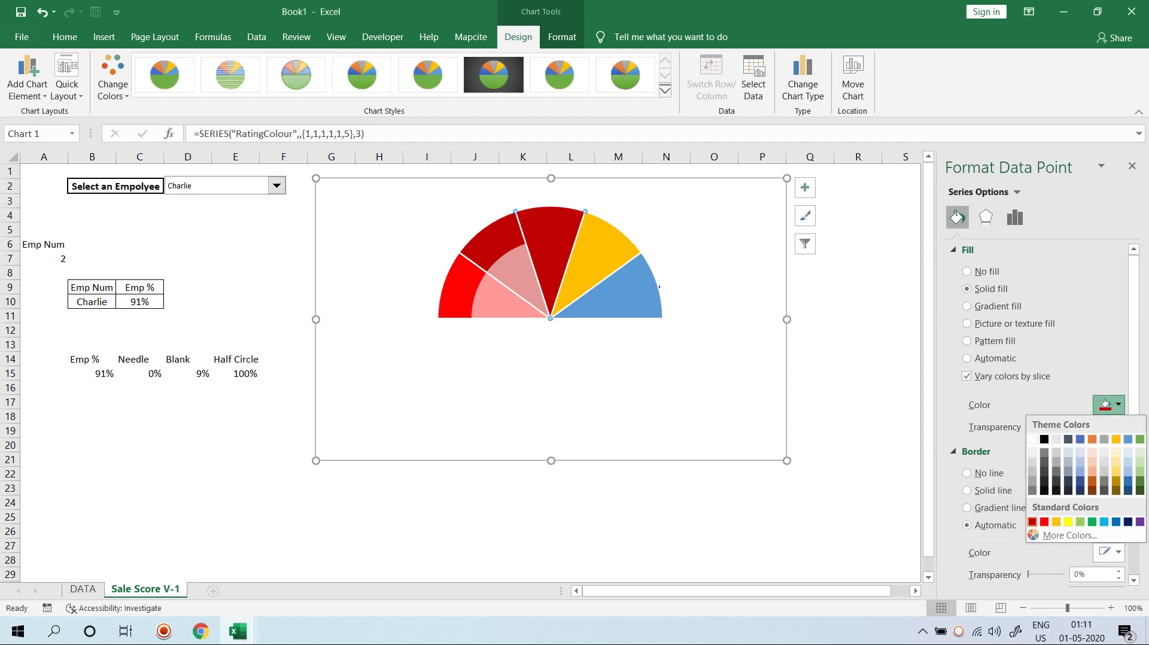
{"action": "left_click", "coordinate": [1068, 521]}
{"action": "left_click", "coordinate": [1075, 426]}
{"action": "type", "text": "6"}
{"action": "key", "text": "Return"}
- Give the next slice a solid light green fill at 60% transparency
{"action": "left_click", "coordinate": [604, 263]}
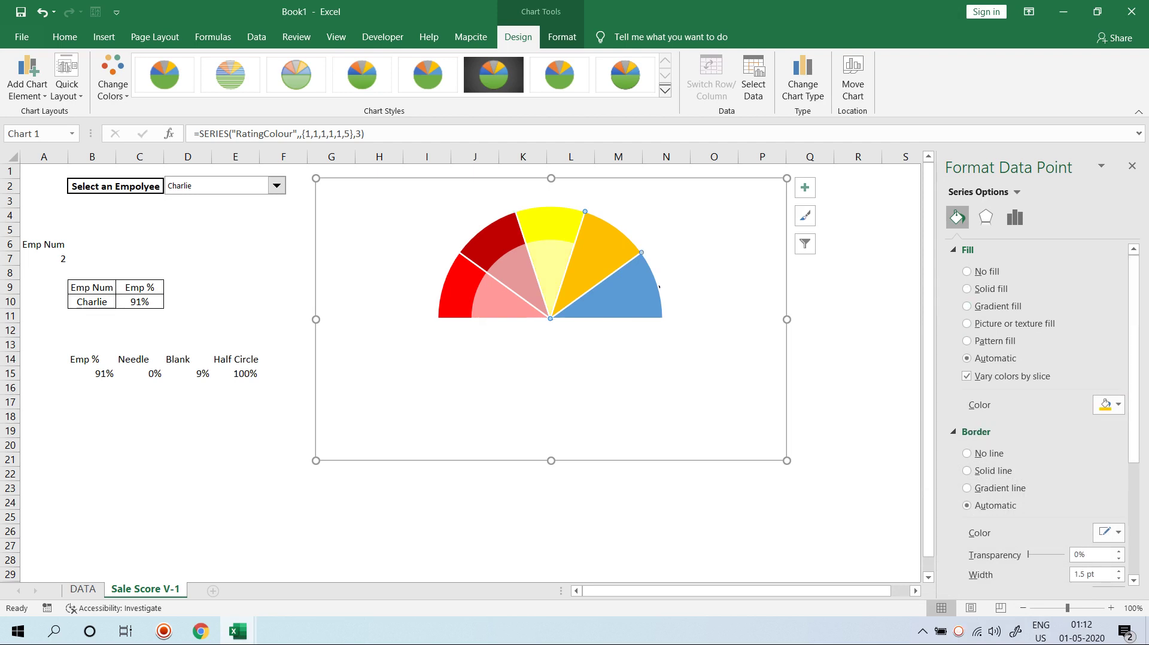
{"action": "left_click", "coordinate": [1106, 404]}
{"action": "left_click", "coordinate": [1117, 405]}
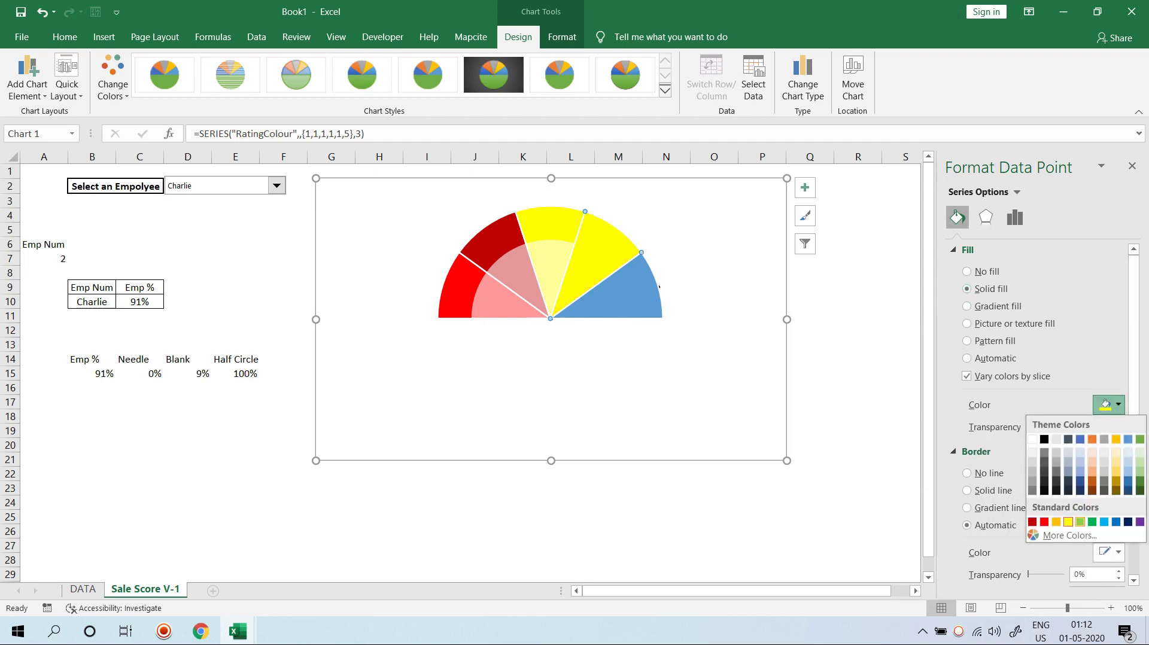
{"action": "left_click", "coordinate": [1080, 522]}
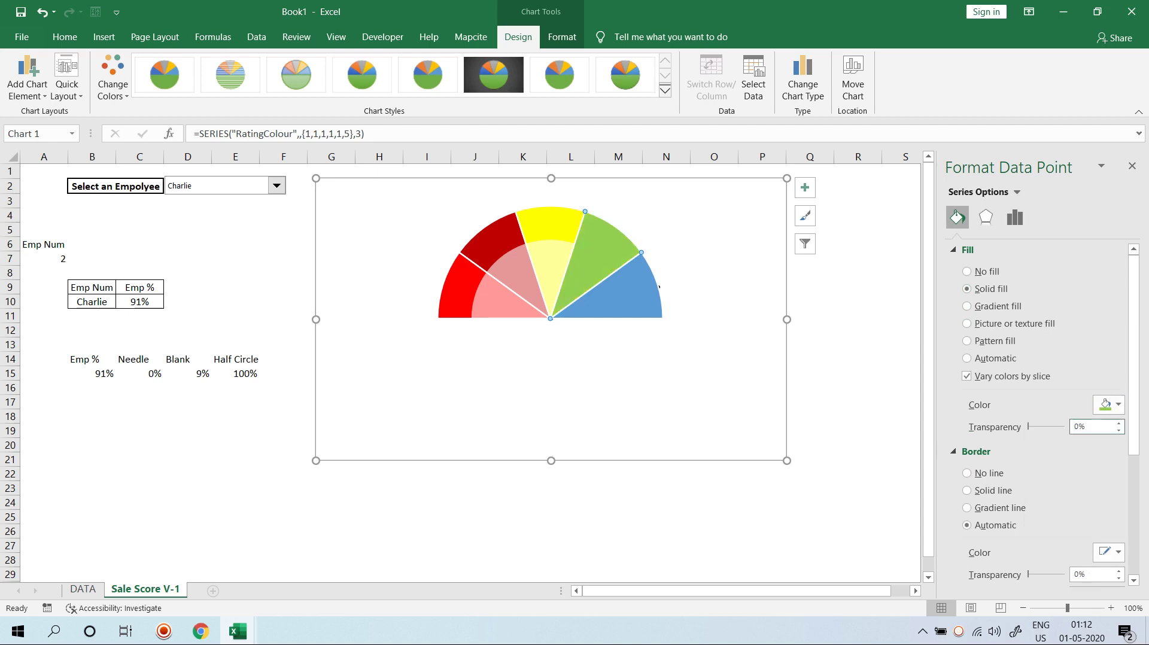
{"action": "left_click", "coordinate": [1075, 426]}
{"action": "type", "text": "6"}
- Give the rightmost slice a solid dark green fill at 60% transparency
{"action": "left_click", "coordinate": [623, 293]}
{"action": "left_click", "coordinate": [966, 289]}
{"action": "left_click", "coordinate": [1118, 405]}
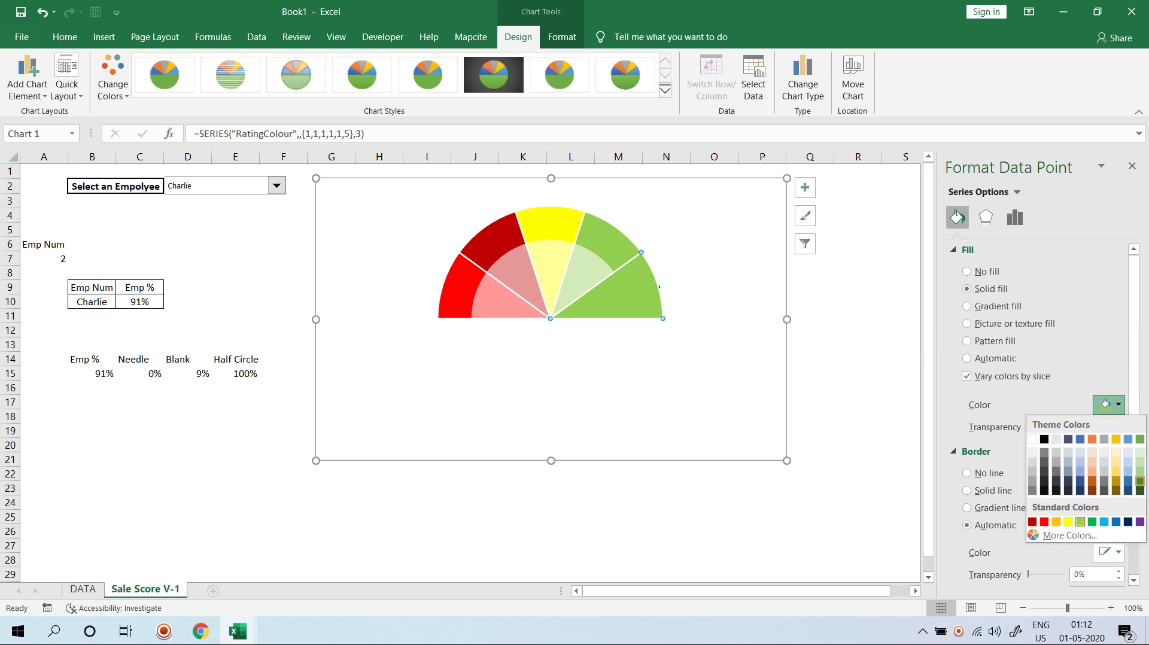
{"action": "left_click", "coordinate": [1140, 490]}
{"action": "left_click", "coordinate": [1074, 426]}
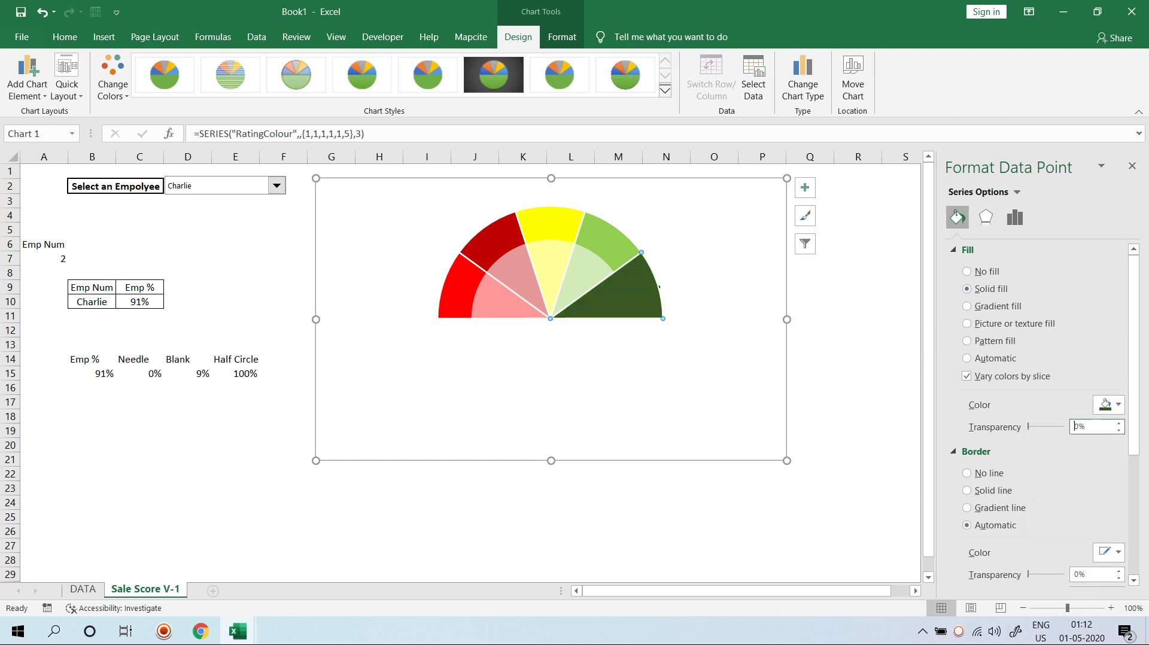
{"action": "type", "text": "6"}
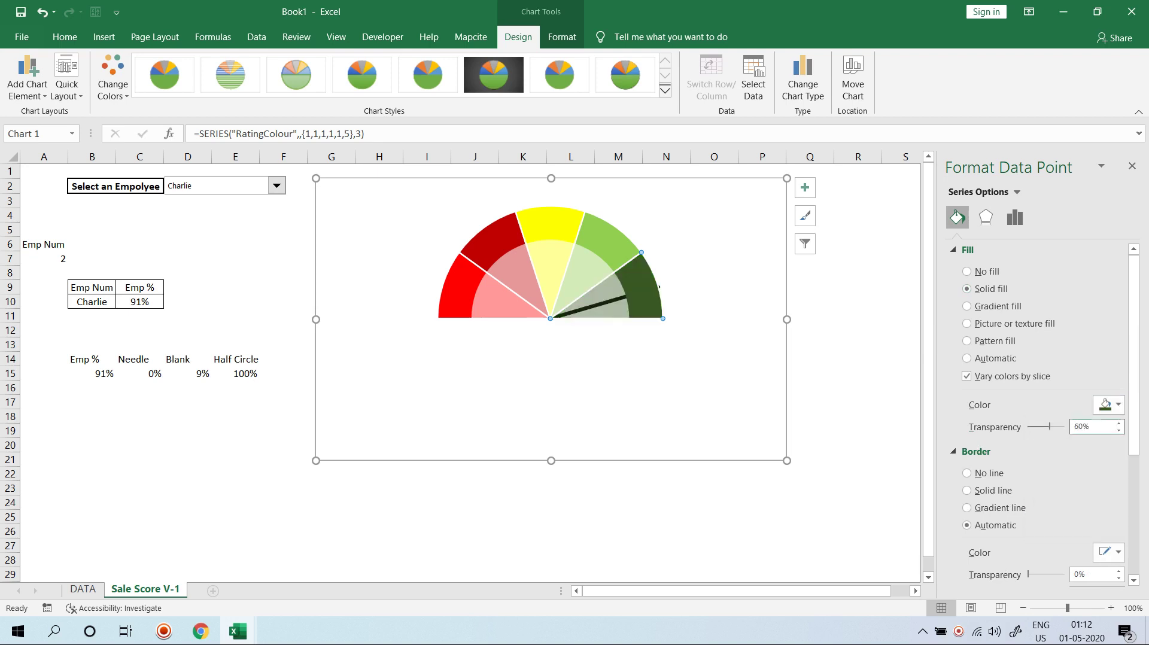
{"action": "left_click", "coordinate": [857, 286]}
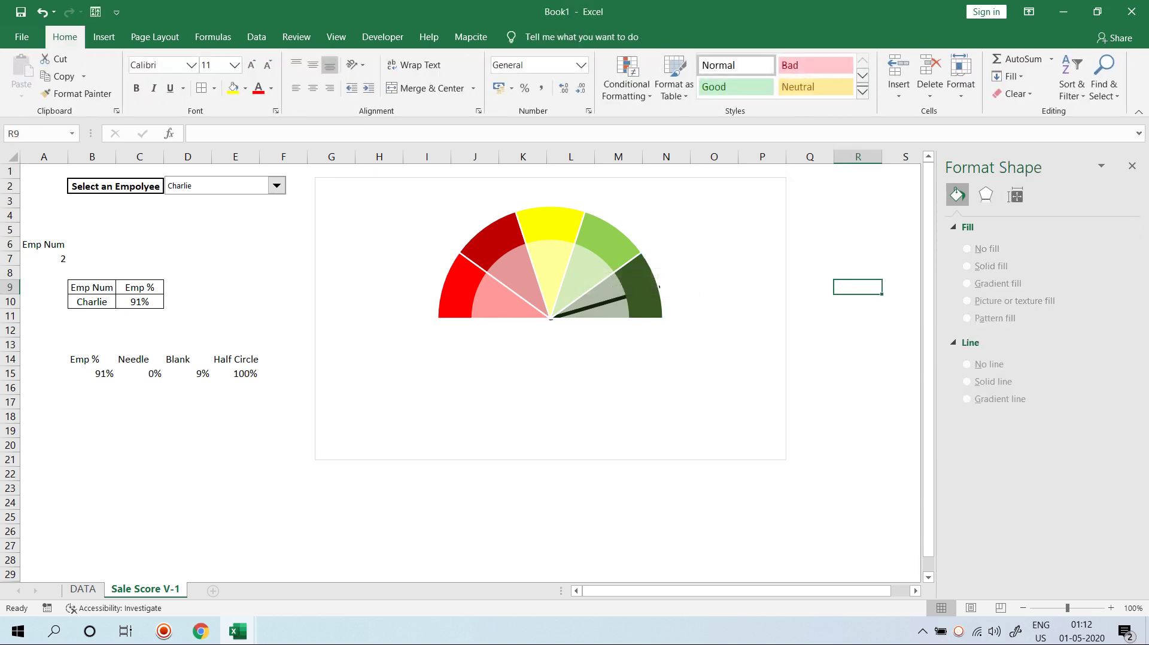
- Choose another employee in the drop-down so the needle points to 26%
{"action": "left_click", "coordinate": [276, 185]}
{"action": "left_click", "coordinate": [192, 250]}
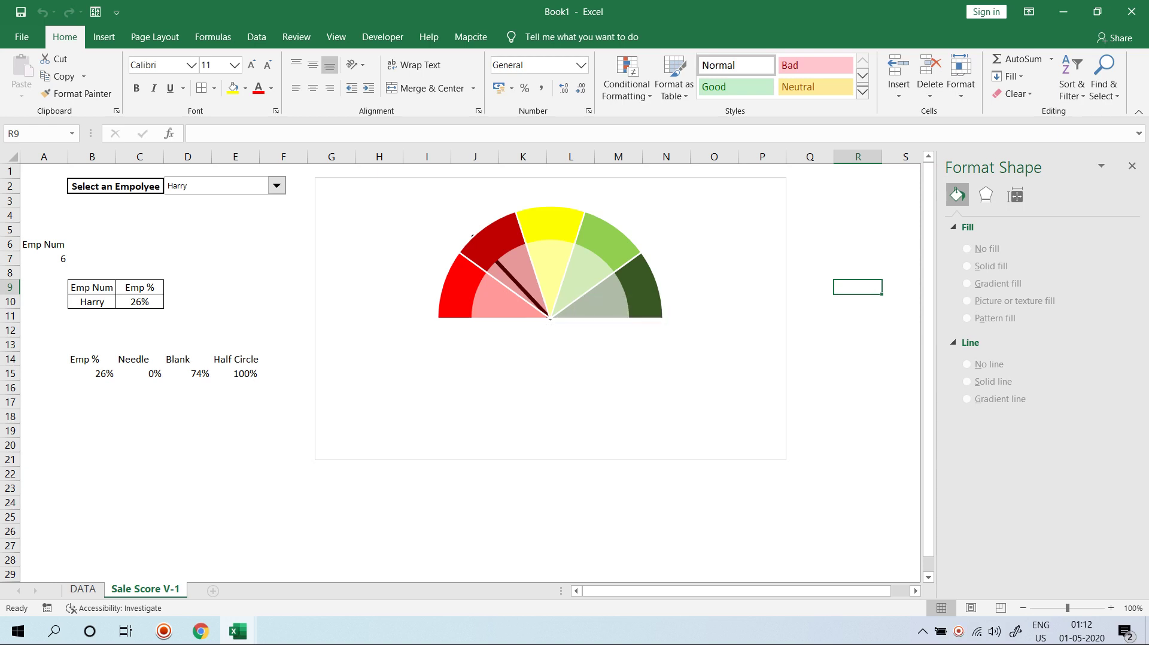
{"action": "left_click", "coordinate": [548, 315]}
{"action": "right_click", "coordinate": [542, 310]}
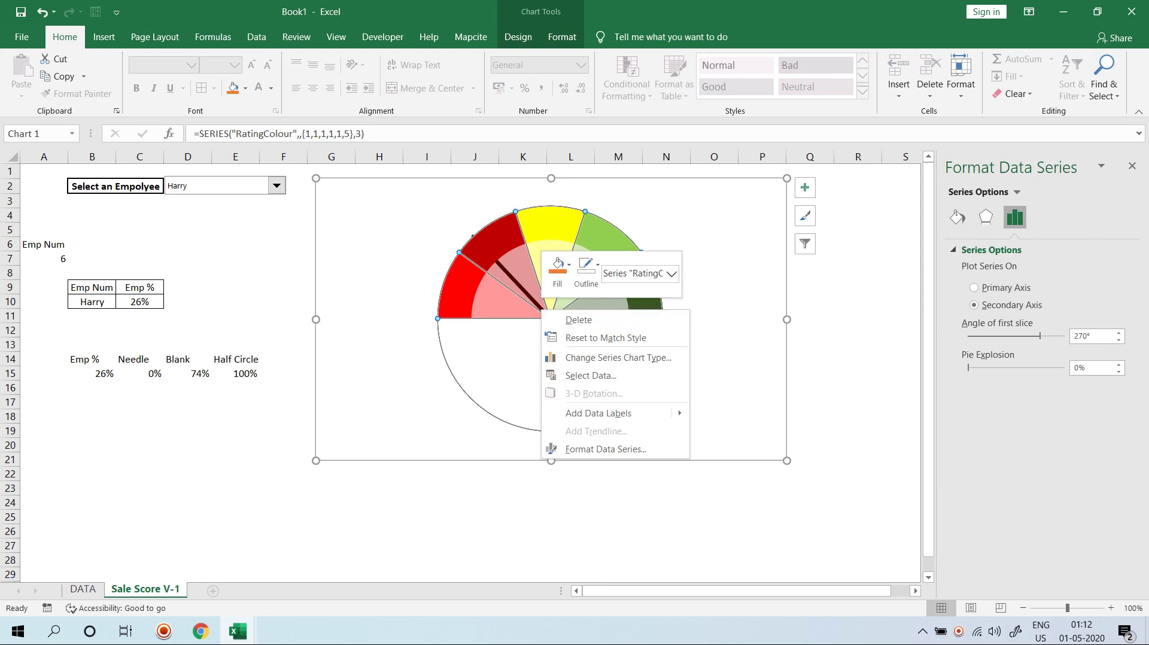
- Take the RatingColour series off the secondary axis
{"action": "key", "text": "Escape"}
{"action": "right_click", "coordinate": [604, 253]}
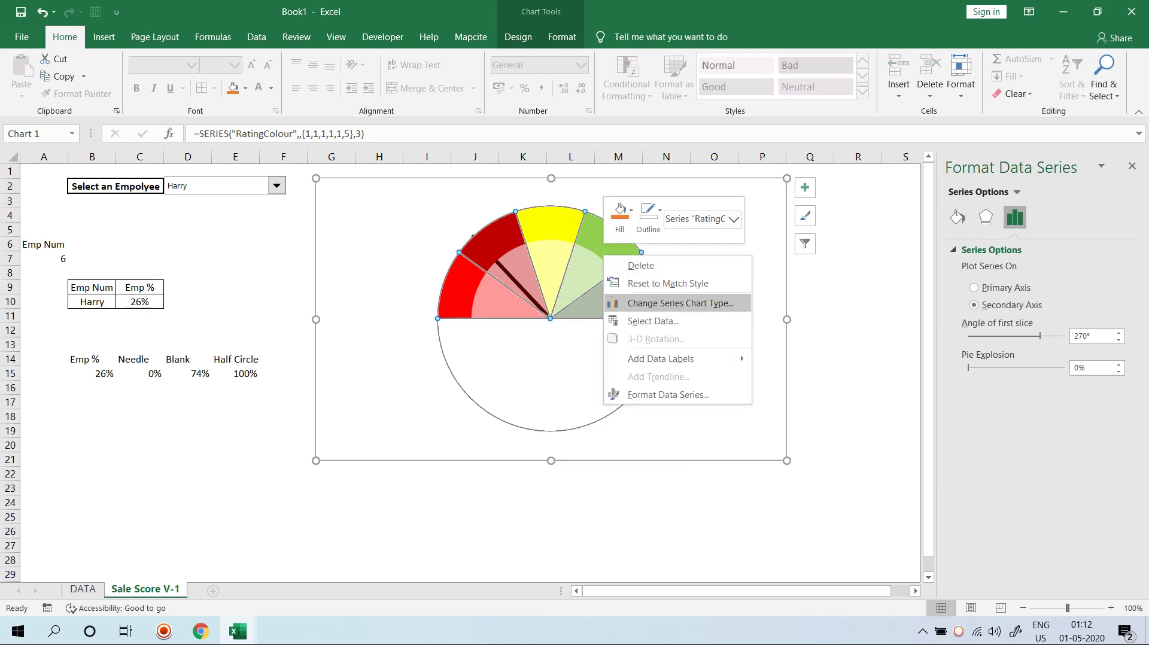
{"action": "left_click", "coordinate": [659, 302]}
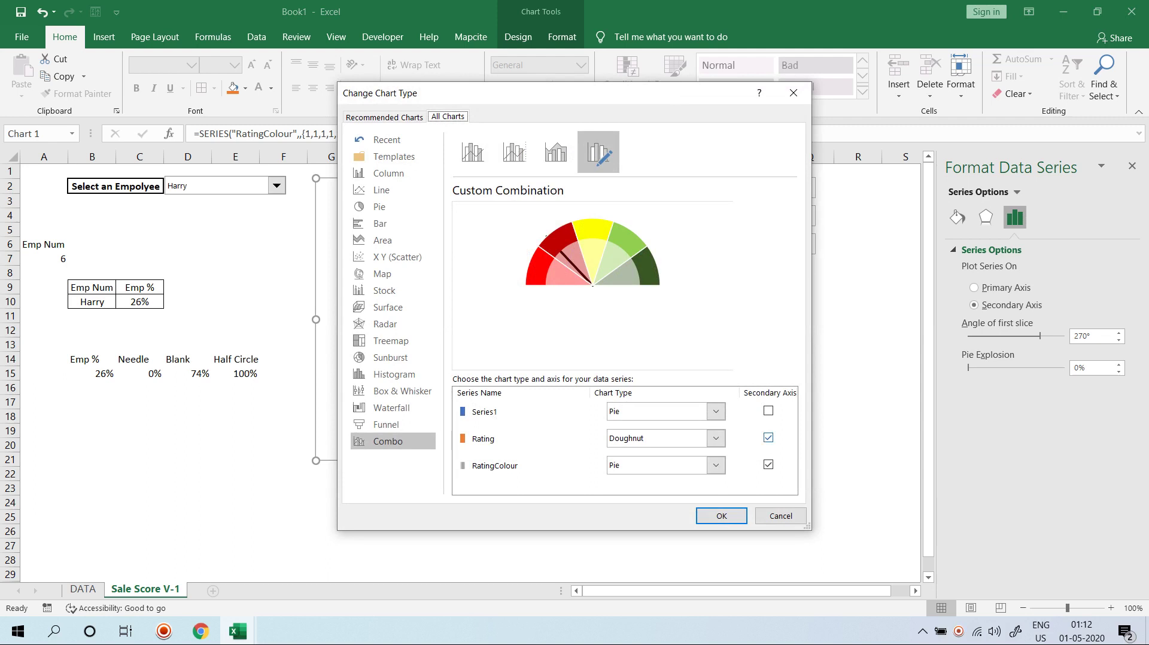
{"action": "left_click", "coordinate": [769, 465]}
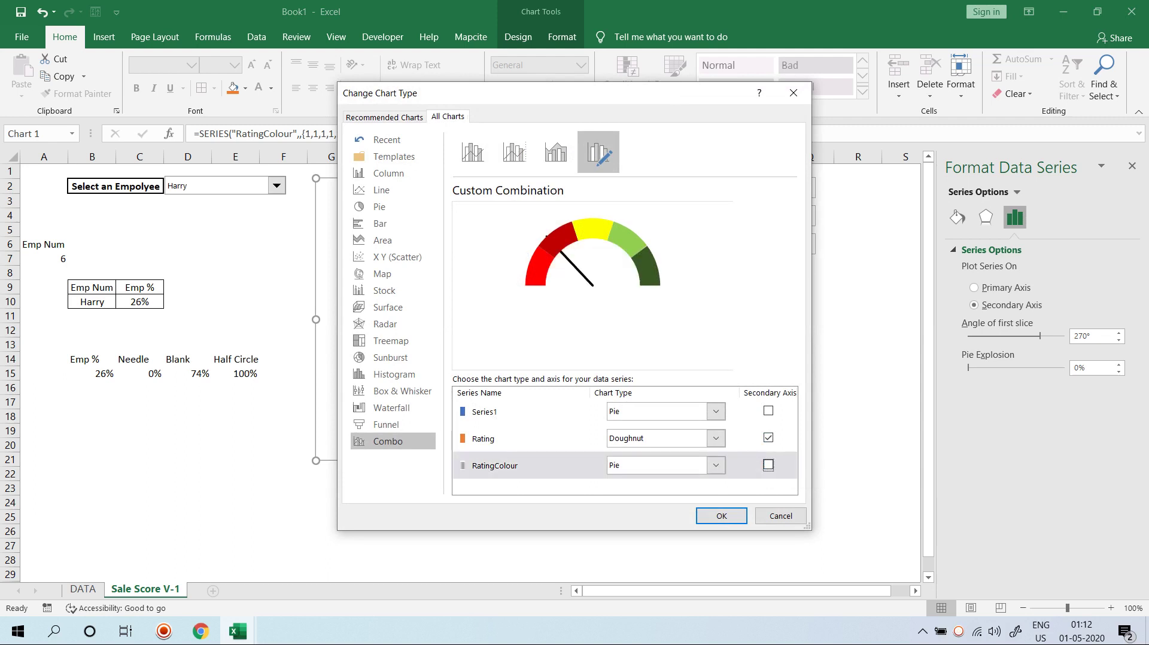
{"action": "left_click", "coordinate": [721, 516]}
{"action": "left_click", "coordinate": [721, 516]}
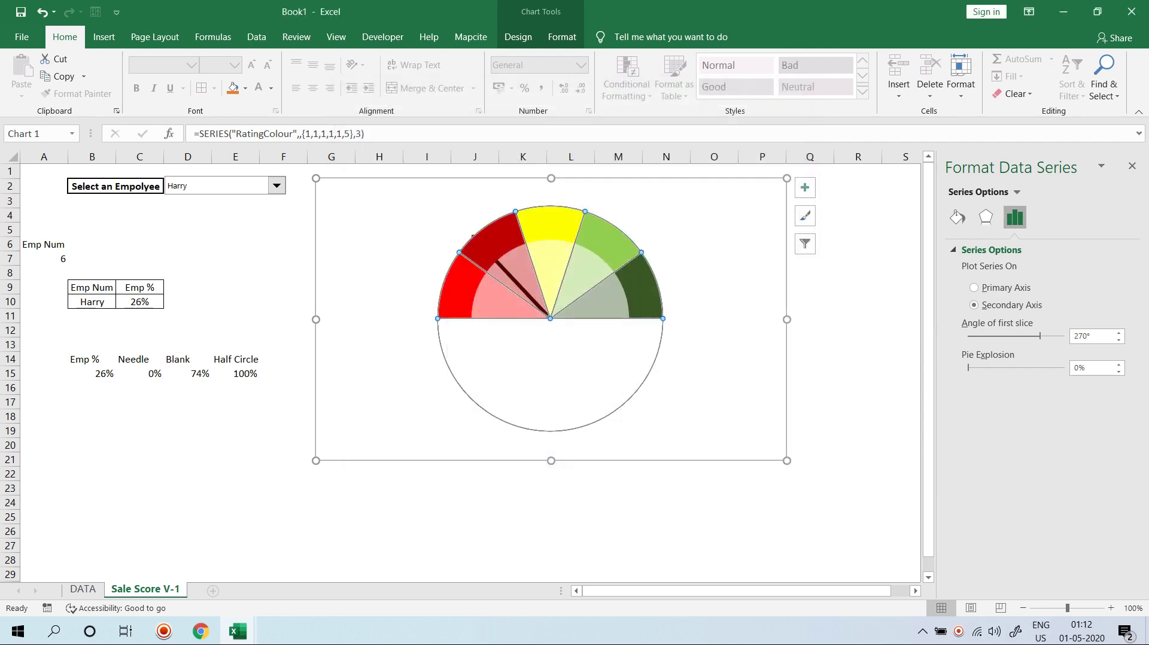
- Move RatingColour above Rating in the chart's series order
{"action": "right_click", "coordinate": [526, 299]}
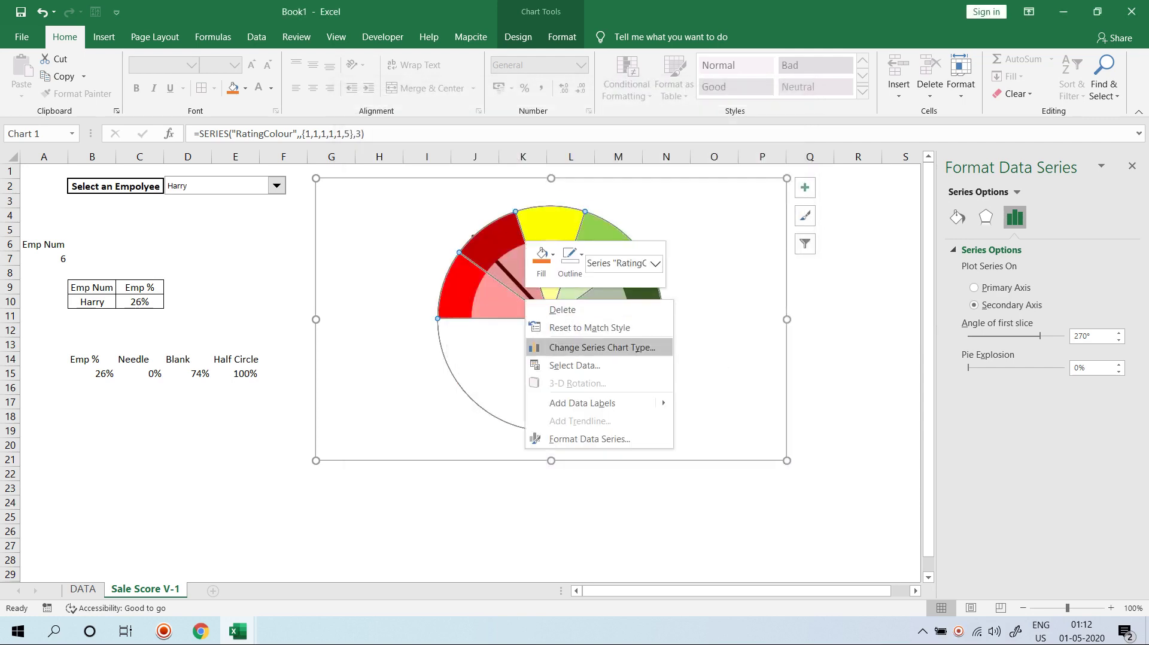
{"action": "left_click", "coordinate": [575, 365]}
{"action": "left_click", "coordinate": [402, 330]}
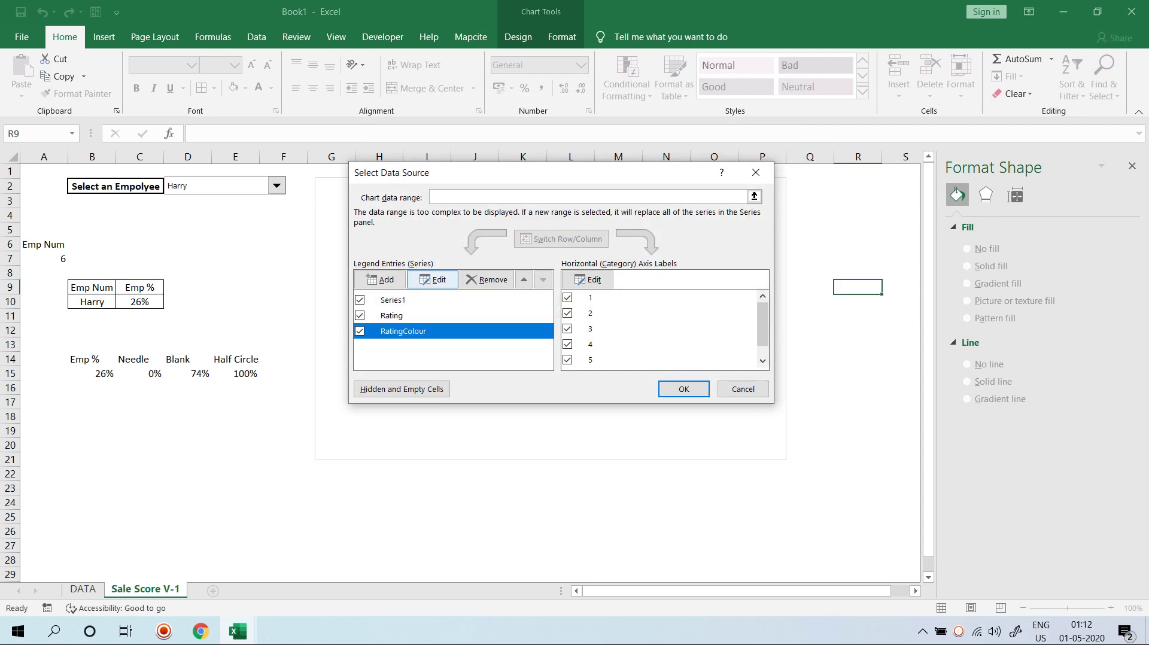
{"action": "left_click", "coordinate": [524, 280]}
{"action": "left_click", "coordinate": [683, 389]}
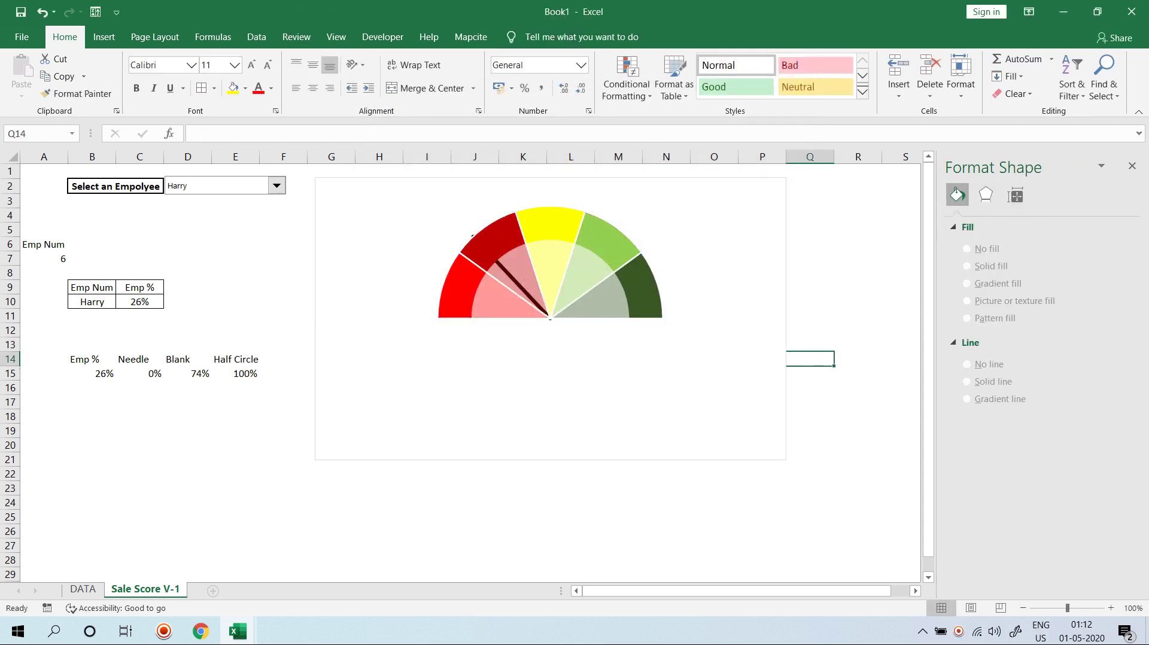
- Remove the outline from the RatingColour series
{"action": "left_click", "coordinate": [551, 371]}
{"action": "left_click", "coordinate": [562, 36]}
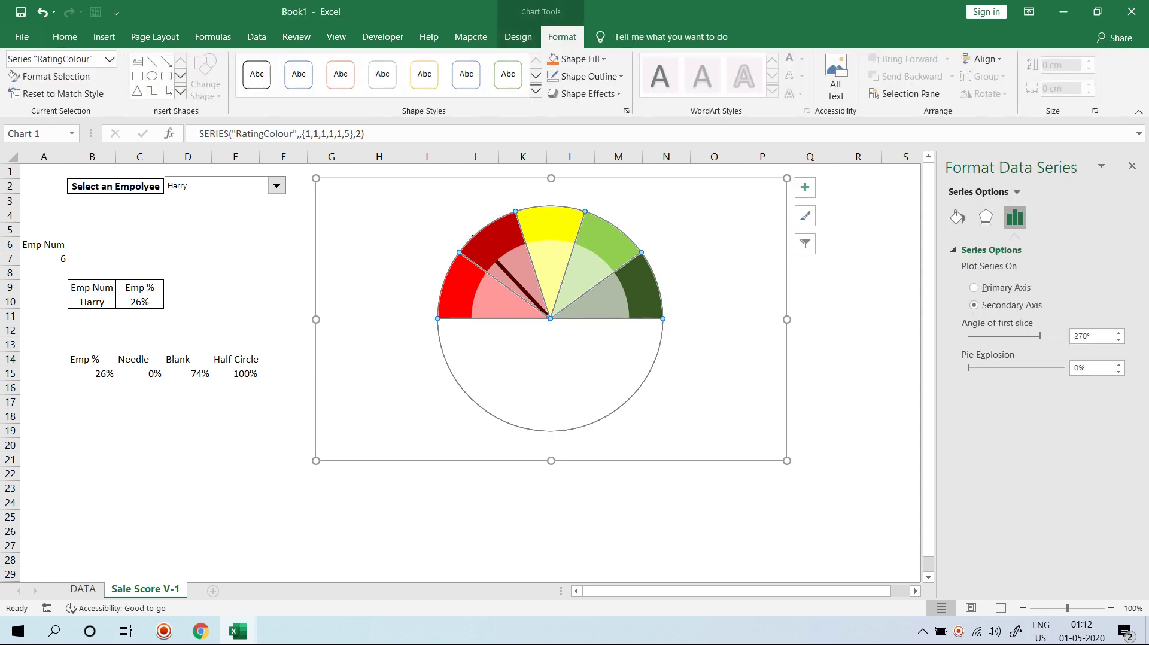
{"action": "left_click", "coordinate": [586, 76]}
{"action": "left_click", "coordinate": [589, 223]}
{"action": "left_click", "coordinate": [858, 272]}
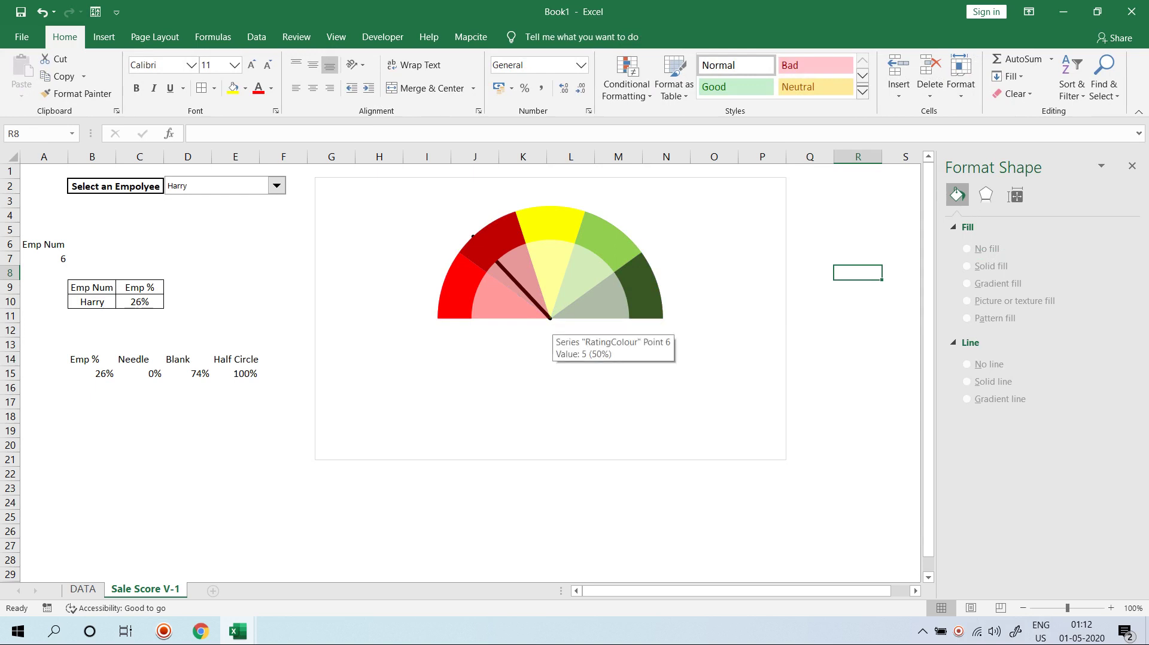
- Try two other employees, ending on one at 45% with the needle in yellow
{"action": "left_click", "coordinate": [277, 186]}
{"action": "left_click", "coordinate": [197, 291]}
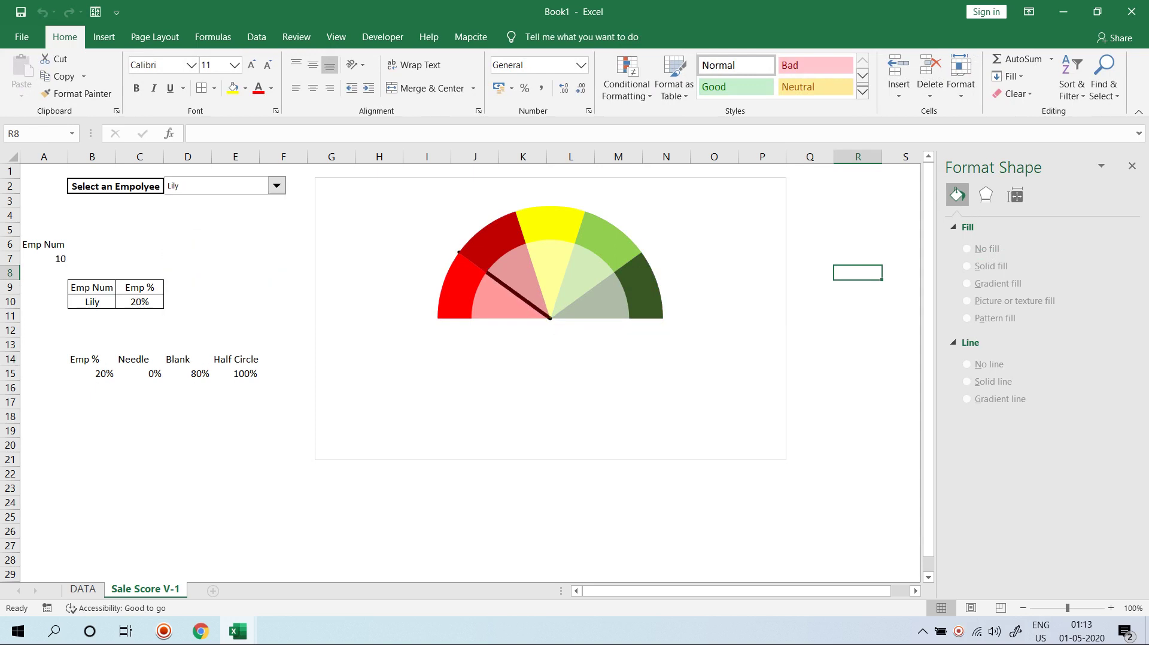
{"action": "left_click", "coordinate": [276, 186]}
{"action": "left_click", "coordinate": [197, 311]}
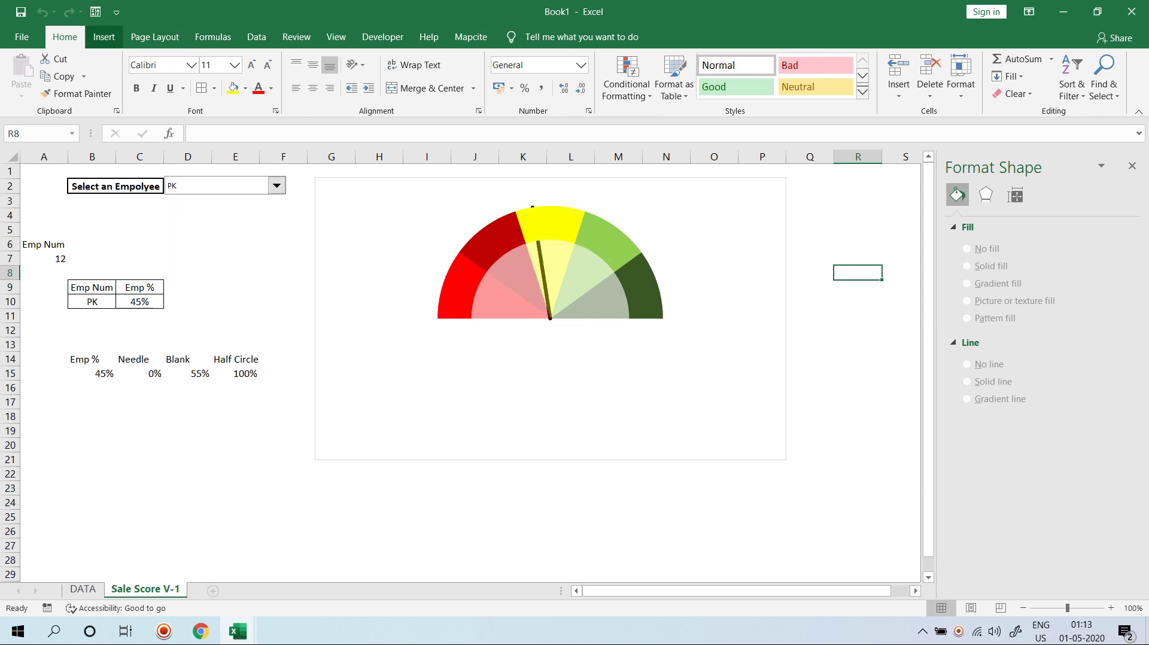
{"action": "left_click", "coordinate": [103, 37]}
{"action": "left_click", "coordinate": [967, 80]}
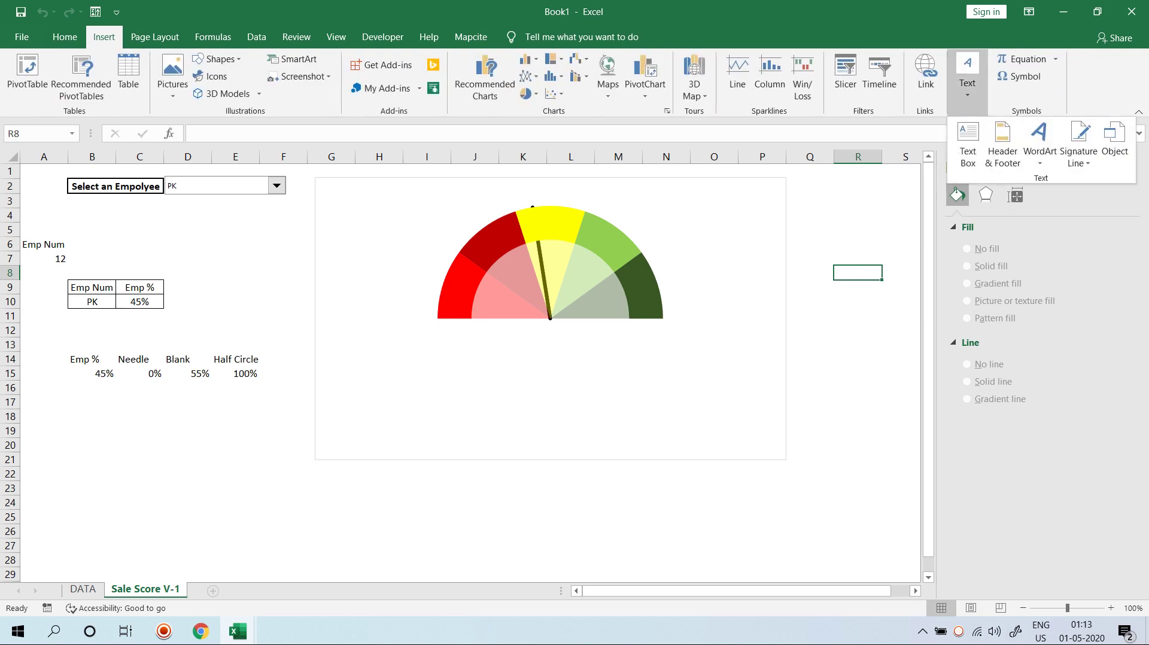
- Insert a plain WordArt text box reading 'Worst'
{"action": "left_click", "coordinate": [1040, 141]}
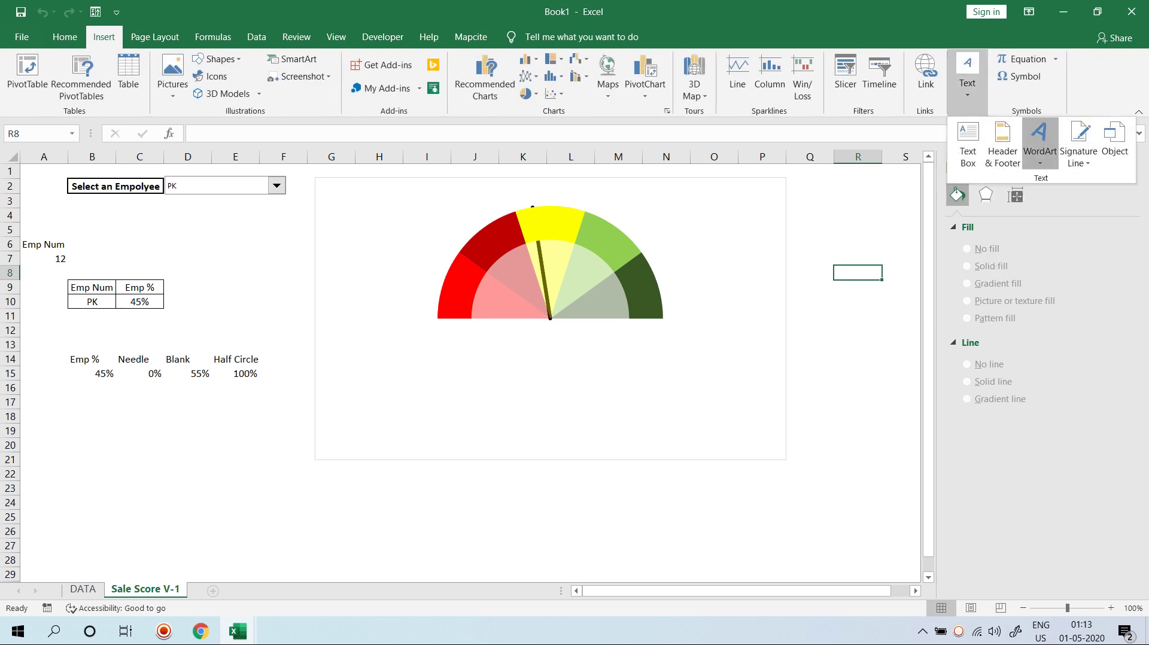
{"action": "left_click", "coordinate": [944, 192]}
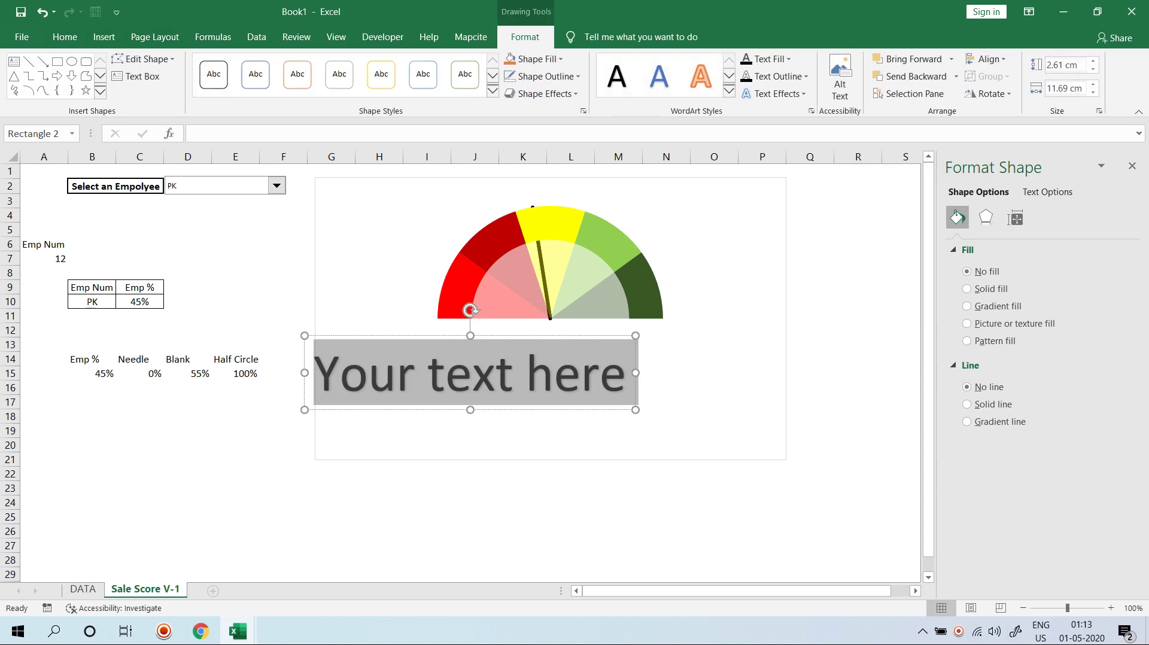
{"action": "type", "text": "W"}
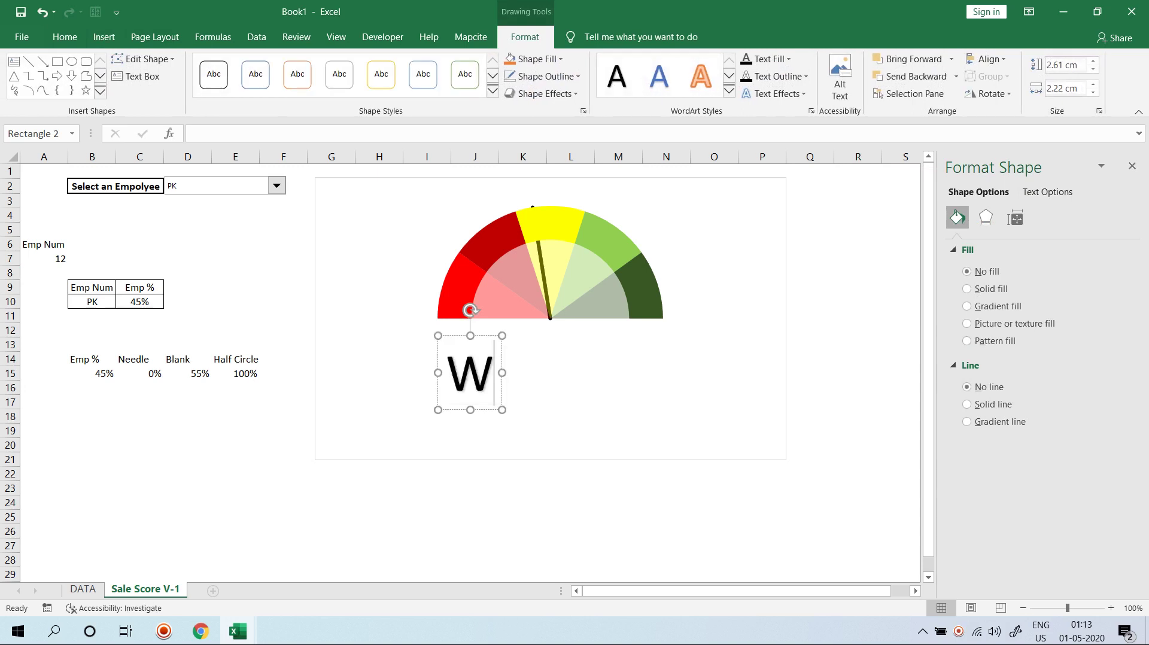
{"action": "type", "text": "or"}
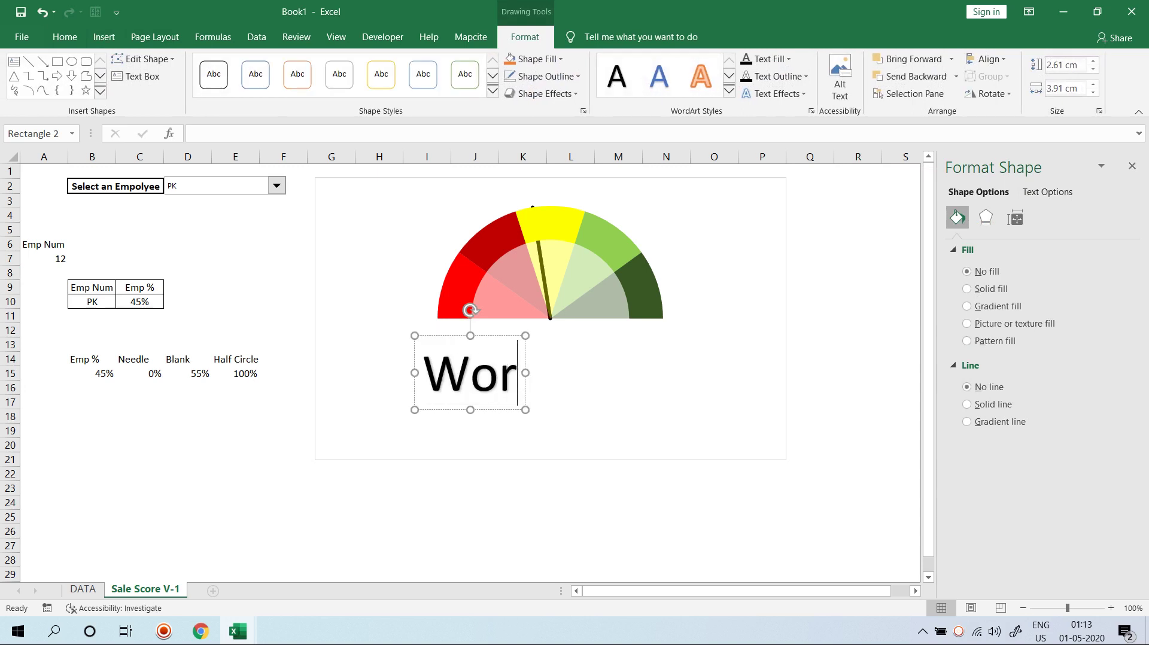
{"action": "type", "text": "st"}
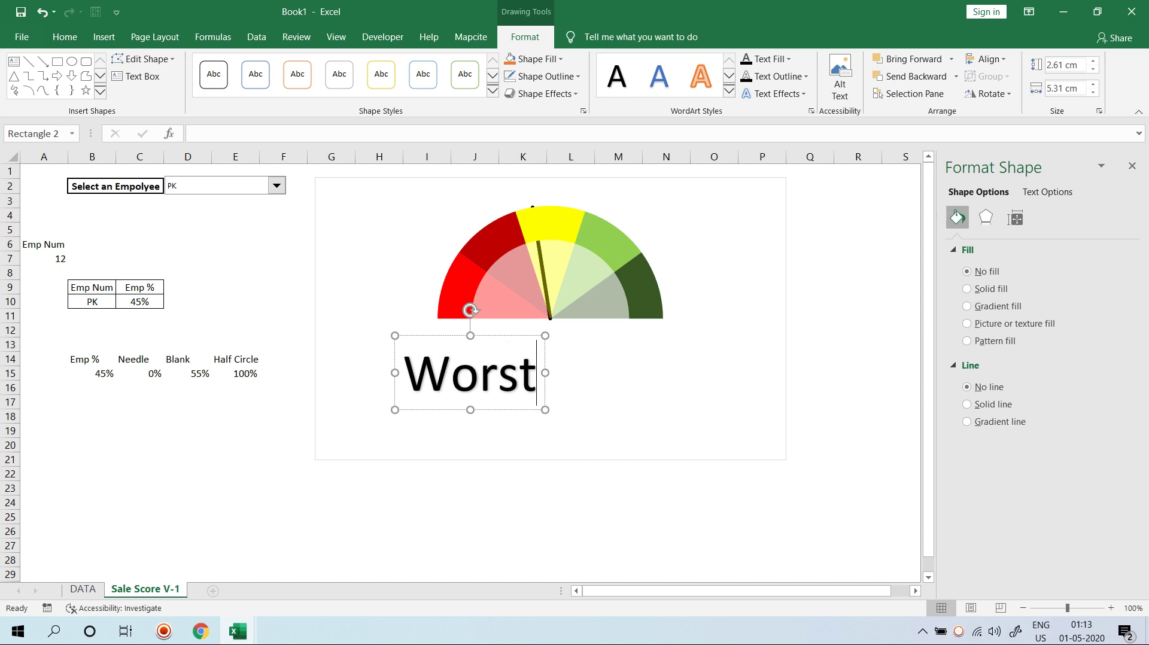
- Format the 'Worst' label in bold Agency FB
{"action": "left_click", "coordinate": [474, 503]}
{"action": "left_click", "coordinate": [450, 374]}
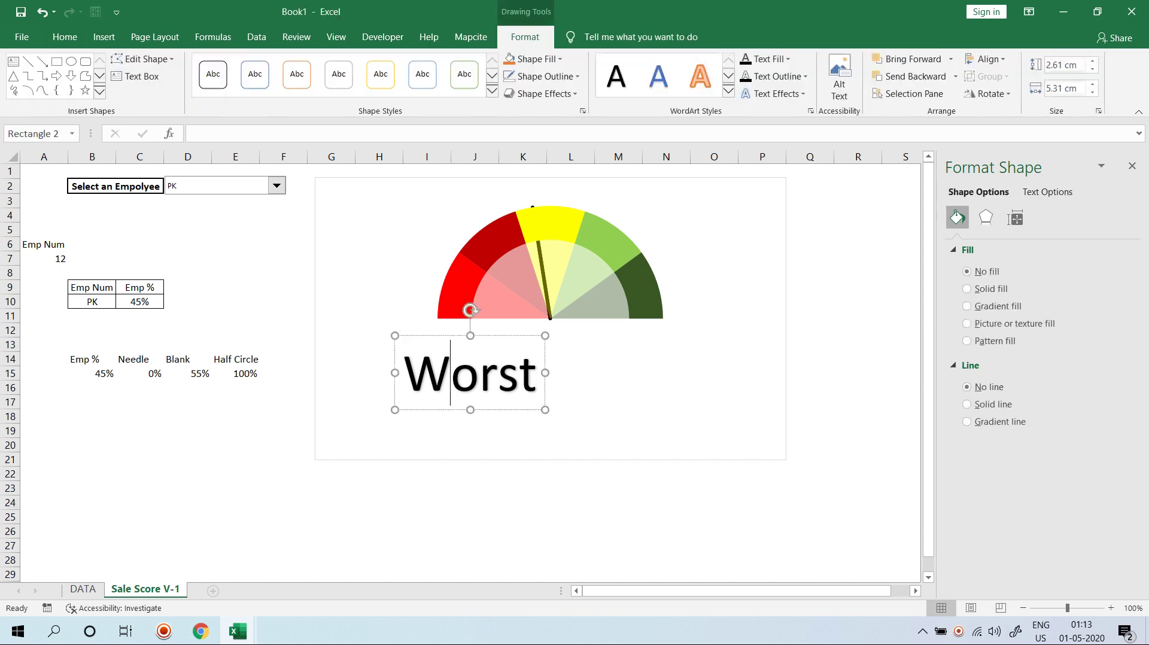
{"action": "key", "text": "Escape"}
{"action": "key", "text": "ctrl+shift+f"}
{"action": "type", "text": "Agency FB"}
{"action": "key", "text": "Return"}
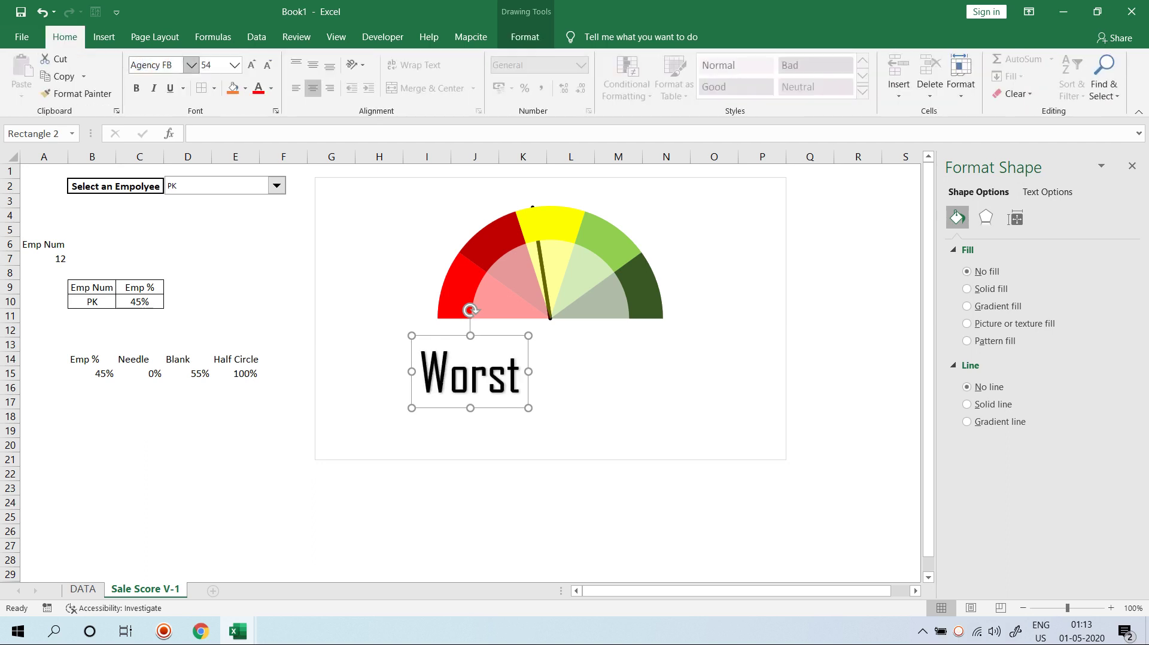
{"action": "key", "text": "ctrl+b"}
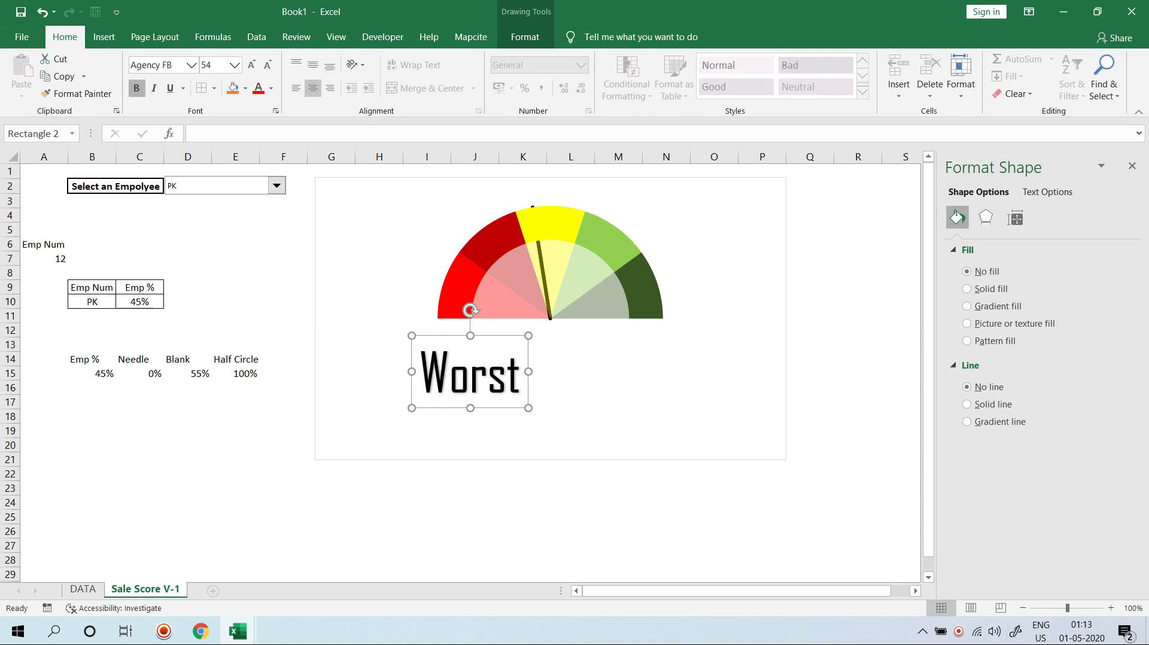
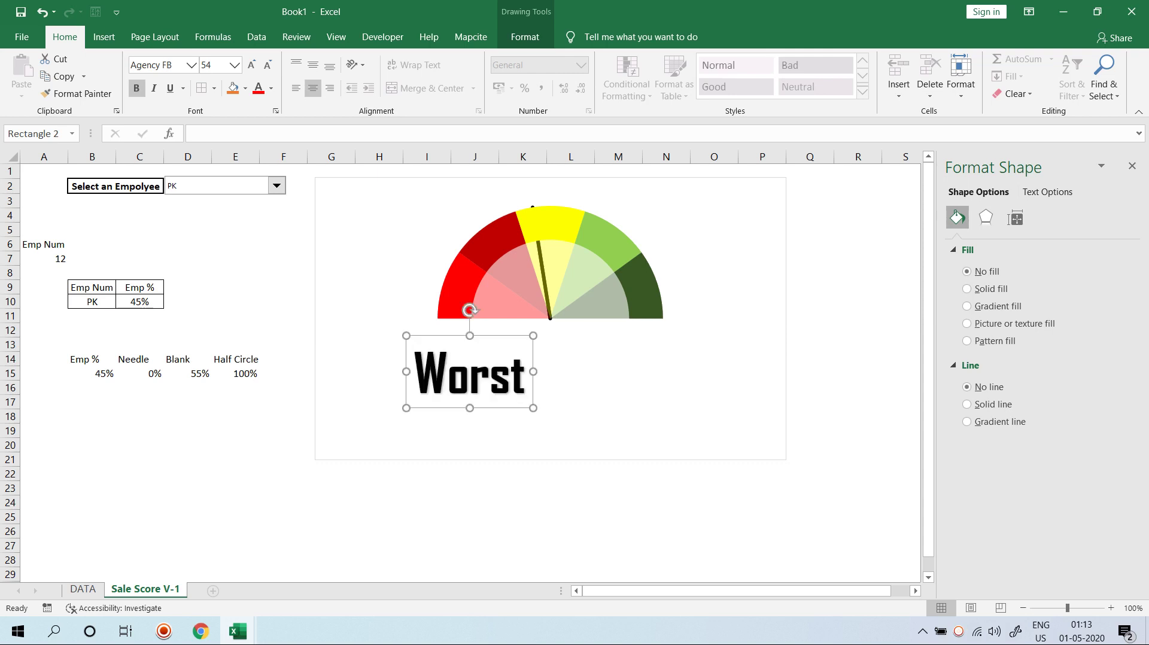
- Shrink the Worst label to 18 pt, tilt it along the arc, and move it onto the red band
{"action": "left_click", "coordinate": [268, 65]}
{"action": "left_click", "coordinate": [267, 65]}
{"action": "left_click", "coordinate": [267, 64]}
{"action": "left_click", "coordinate": [268, 65]}
{"action": "left_click", "coordinate": [267, 65]}
{"action": "left_click", "coordinate": [267, 65]}
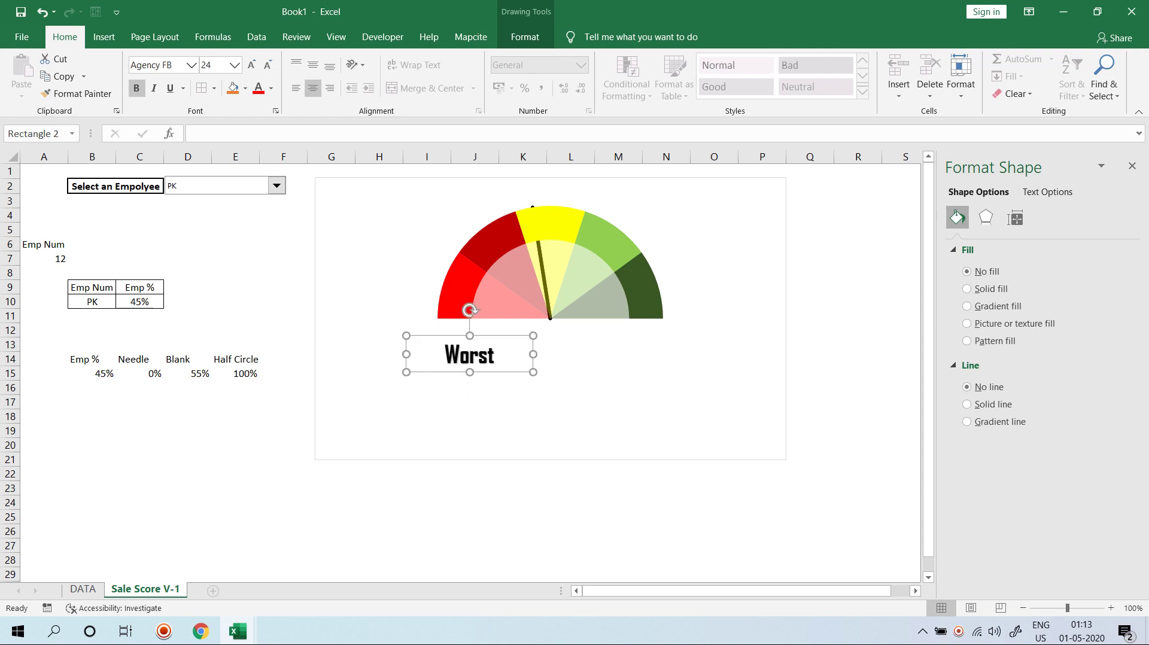
{"action": "left_click_drag", "start_coordinate": [470, 310], "coordinate": [427, 341]}
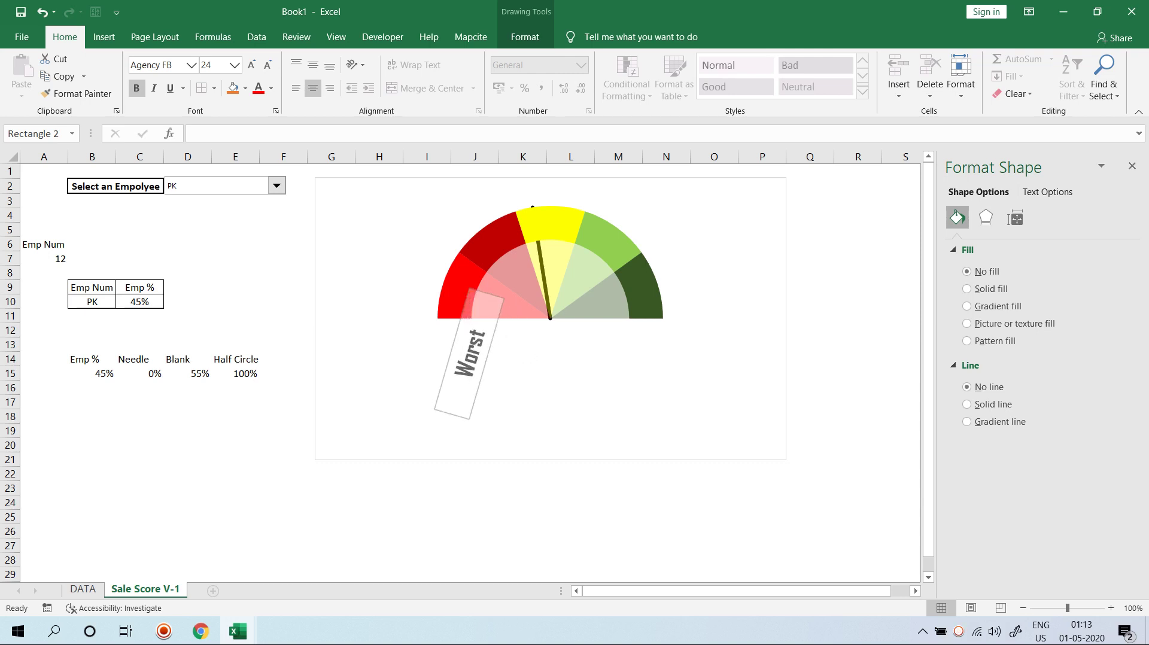
{"action": "left_click_drag", "start_coordinate": [470, 354], "coordinate": [462, 286]}
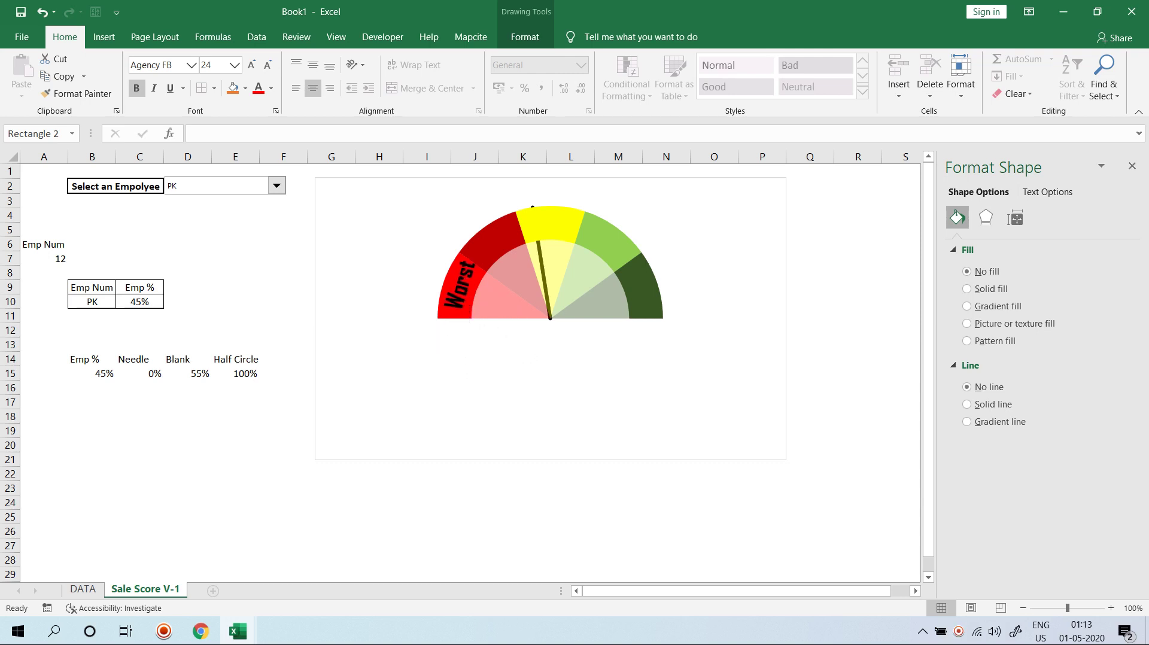
{"action": "left_click", "coordinate": [267, 64]}
{"action": "left_click", "coordinate": [267, 65]}
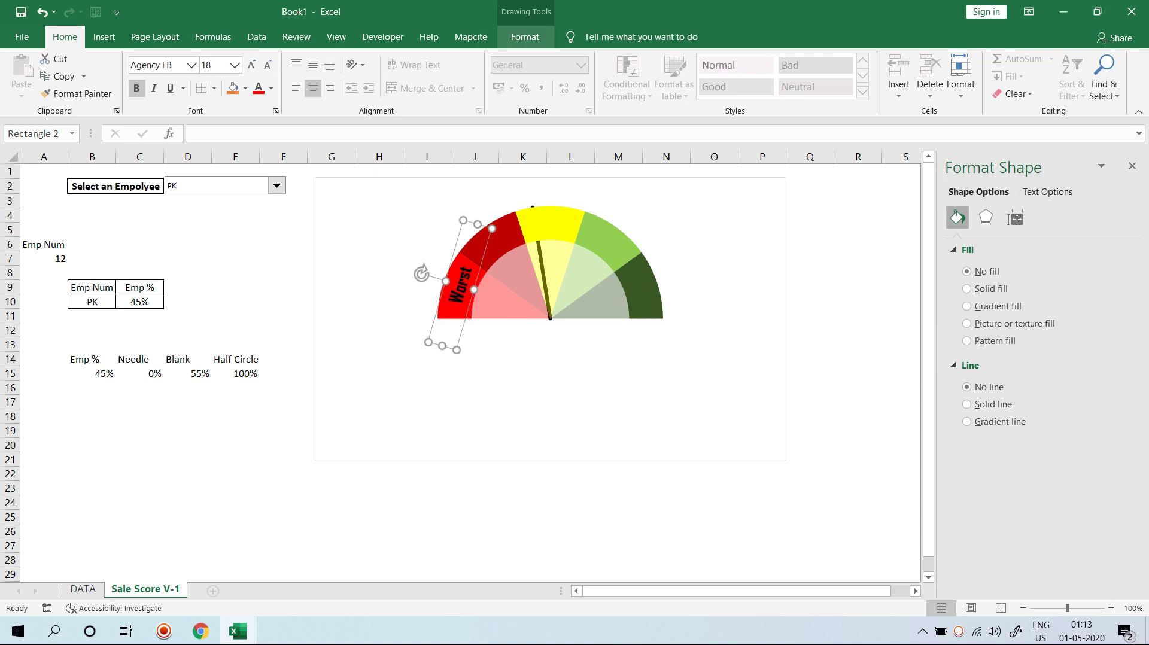
- Make the Worst label's text white
{"action": "left_click", "coordinate": [525, 37]}
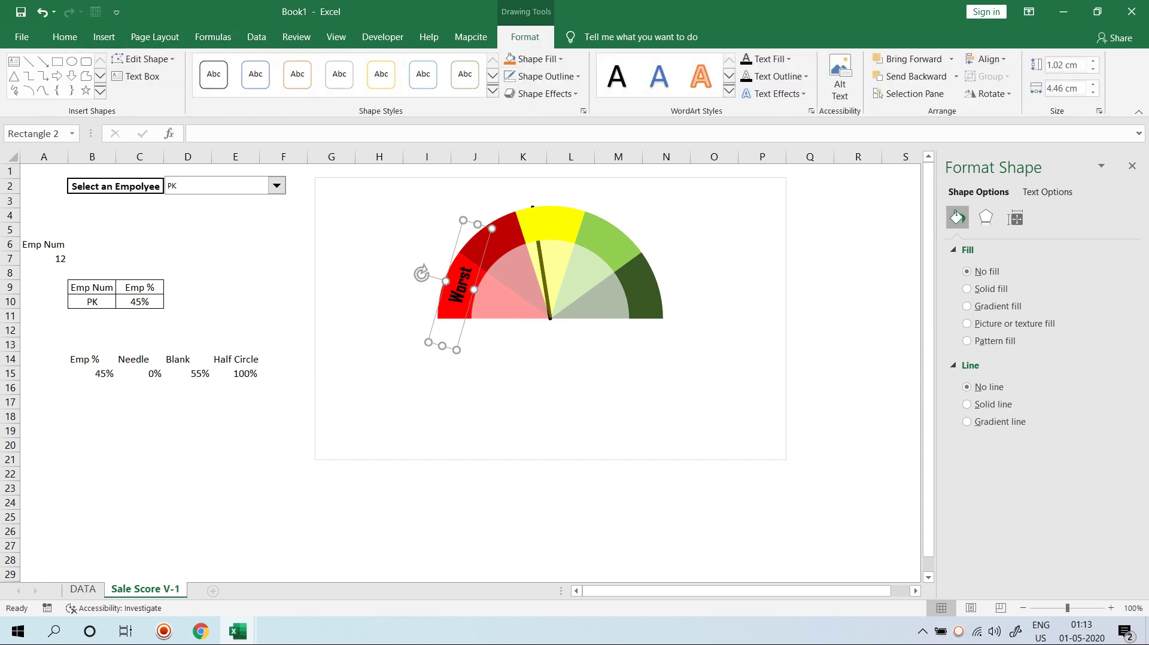
{"action": "left_click", "coordinate": [65, 37]}
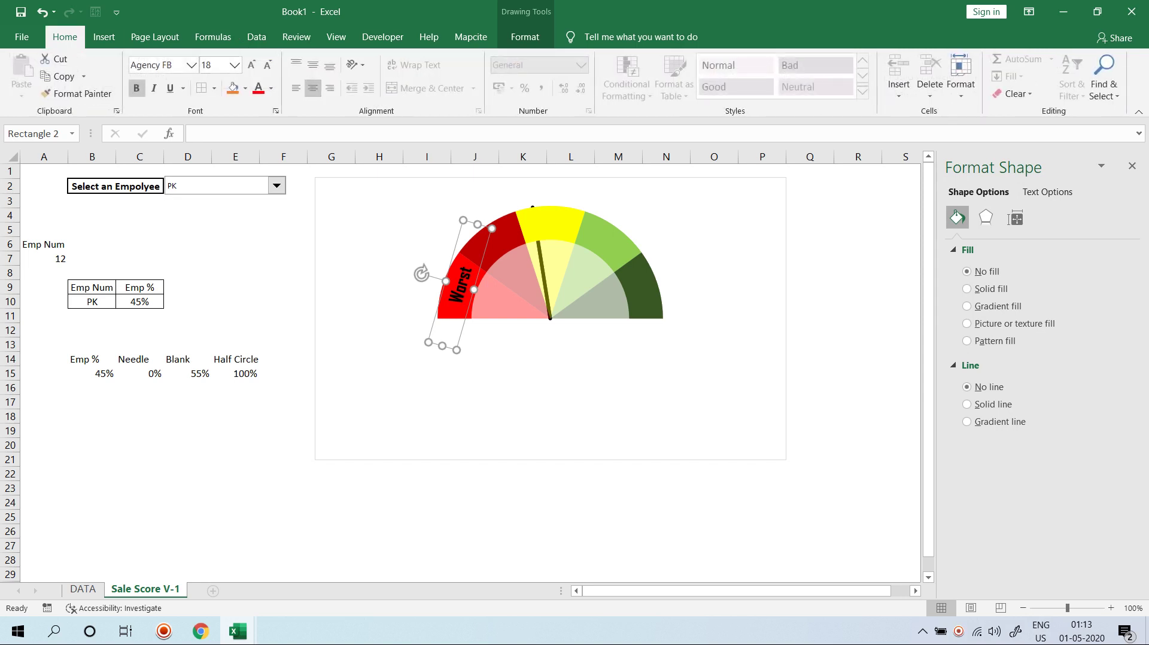
{"action": "left_click", "coordinate": [271, 88]}
{"action": "left_click", "coordinate": [259, 129]}
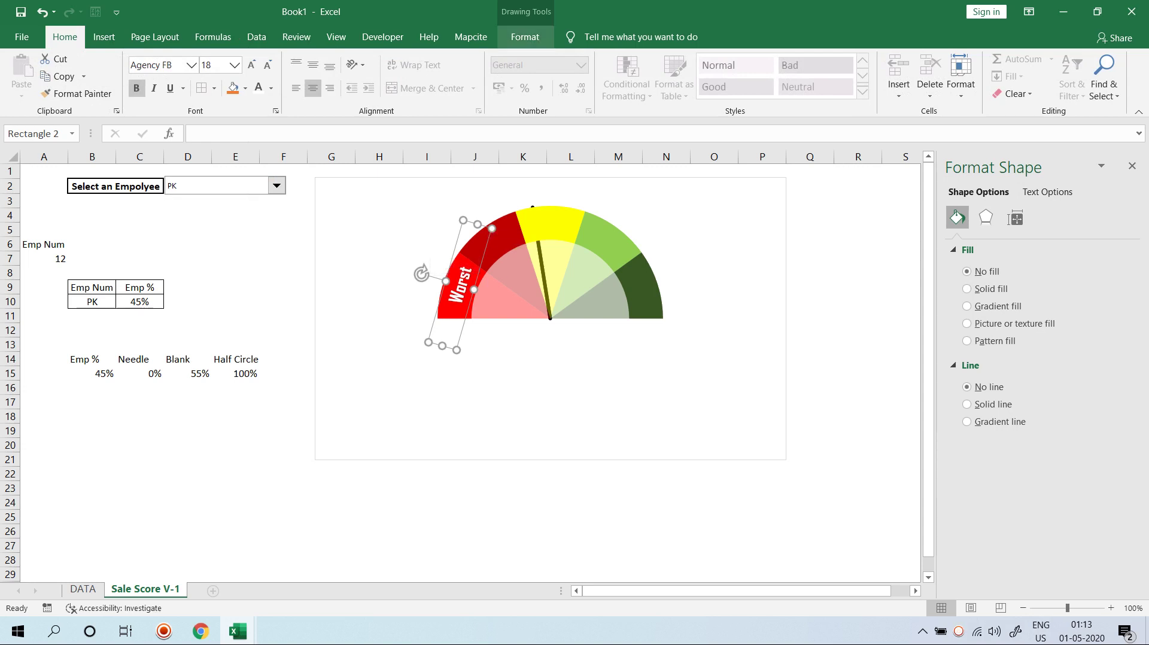
- Set the Worst label to No Fill and No Outline, then drag it toward the dark-red band
{"action": "left_click", "coordinate": [525, 37]}
{"action": "left_click", "coordinate": [533, 58]}
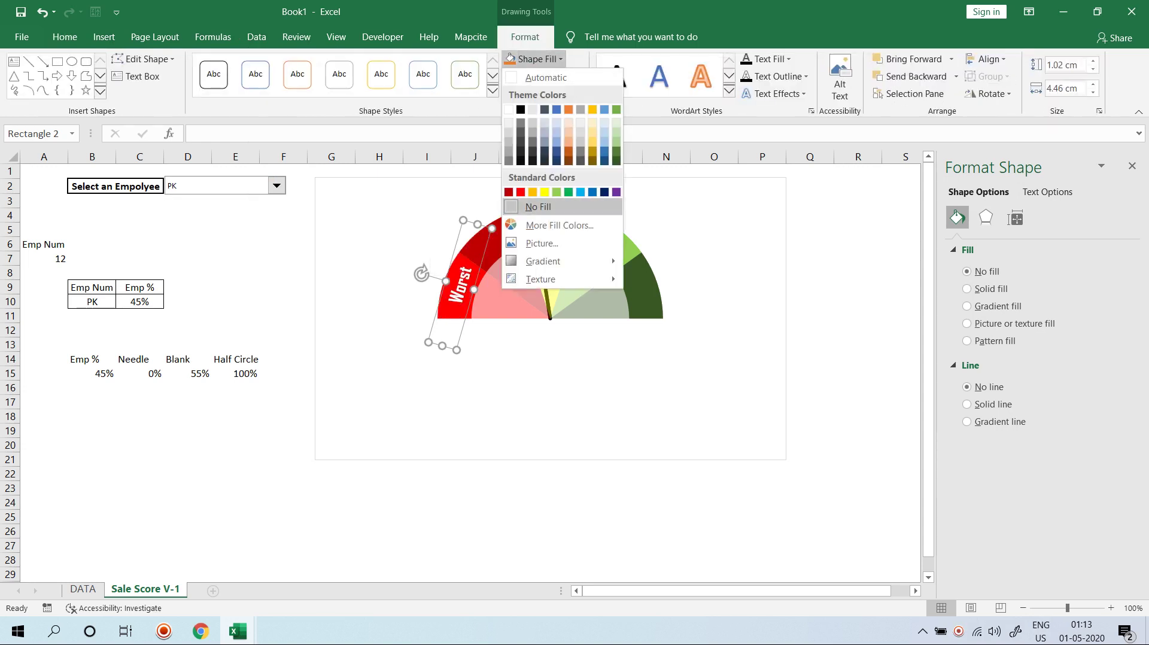
{"action": "left_click", "coordinate": [538, 206]}
{"action": "left_click", "coordinate": [542, 76]}
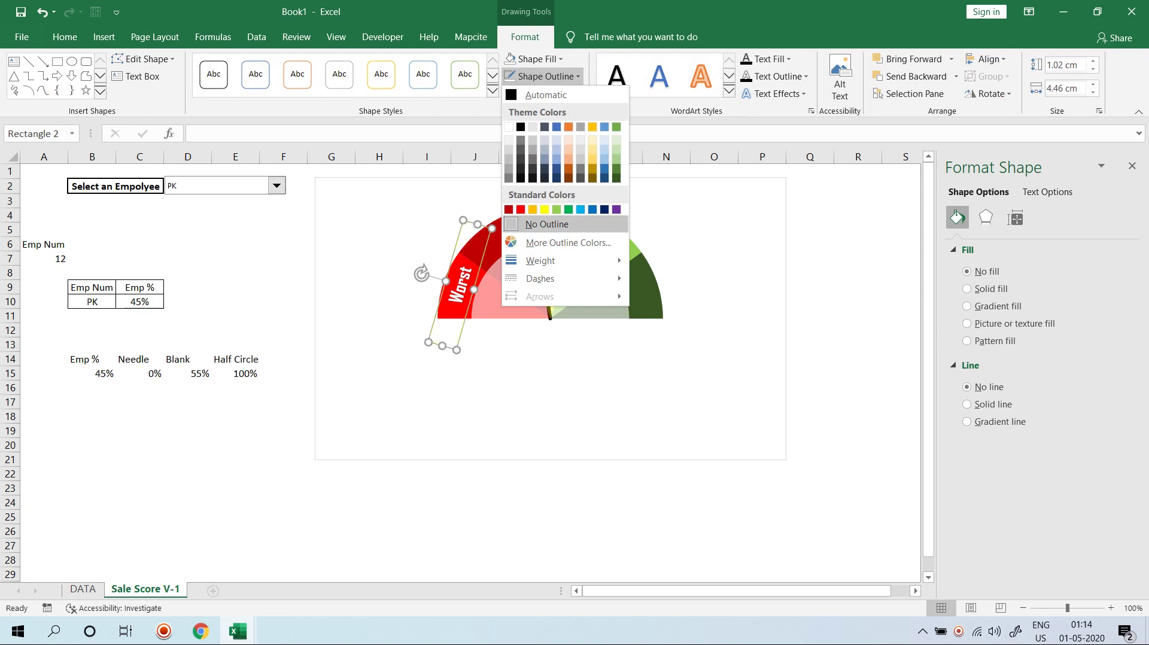
{"action": "left_click", "coordinate": [541, 223]}
{"action": "left_click", "coordinate": [810, 215]}
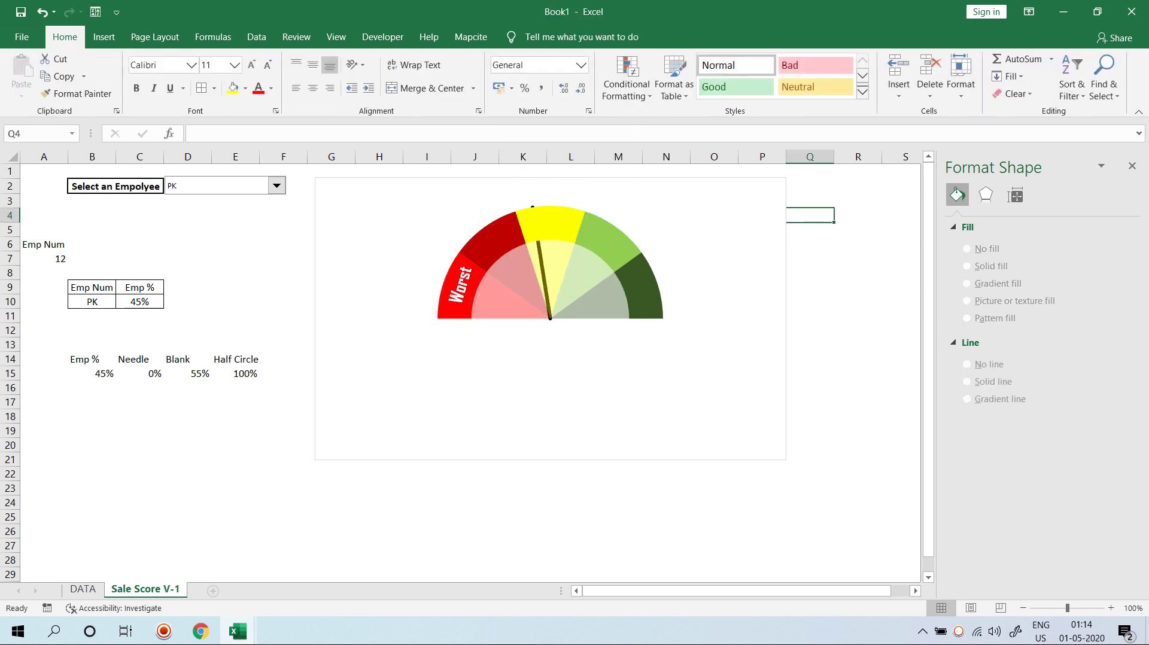
{"action": "left_click", "coordinate": [459, 285]}
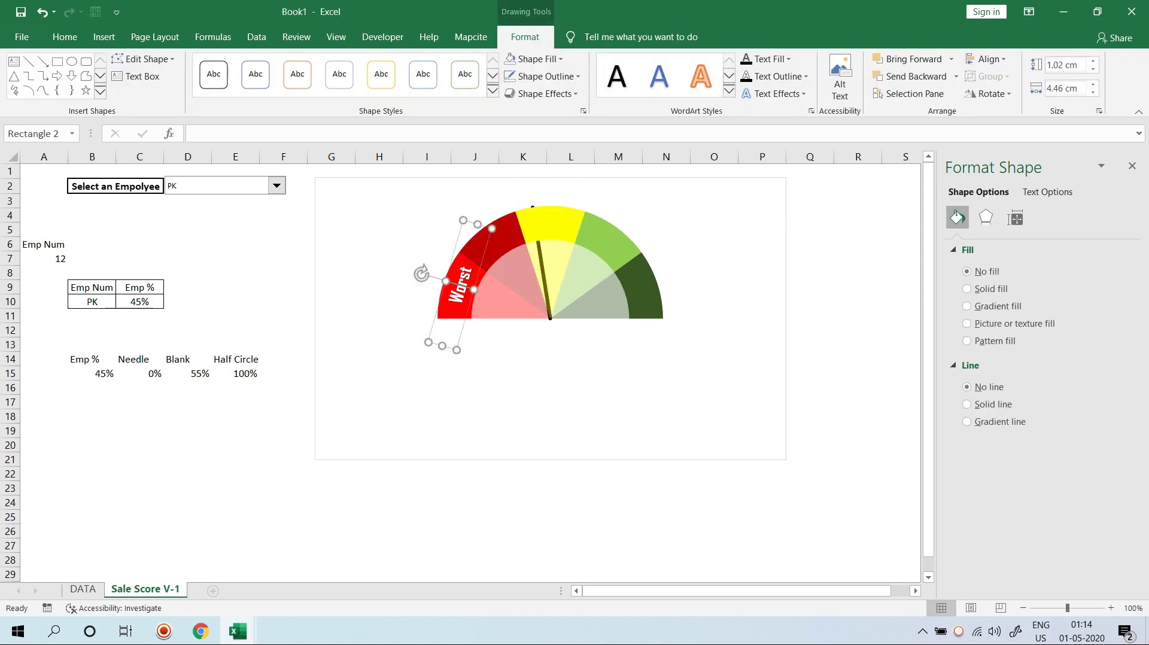
{"action": "left_click_drag", "start_coordinate": [459, 286], "coordinate": [492, 228]}
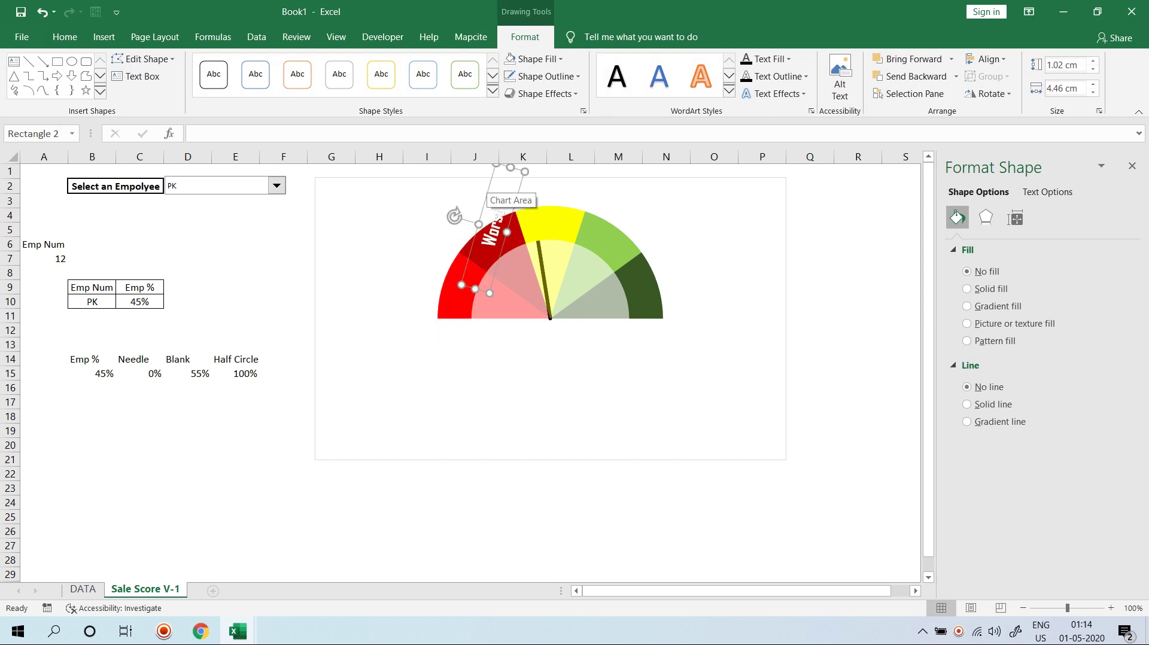
- Shorten the Worst box to 3.02 cm, then copy it onto the dark-red band as a tilted 'Bad' label
{"action": "key", "text": "ctrl+z"}
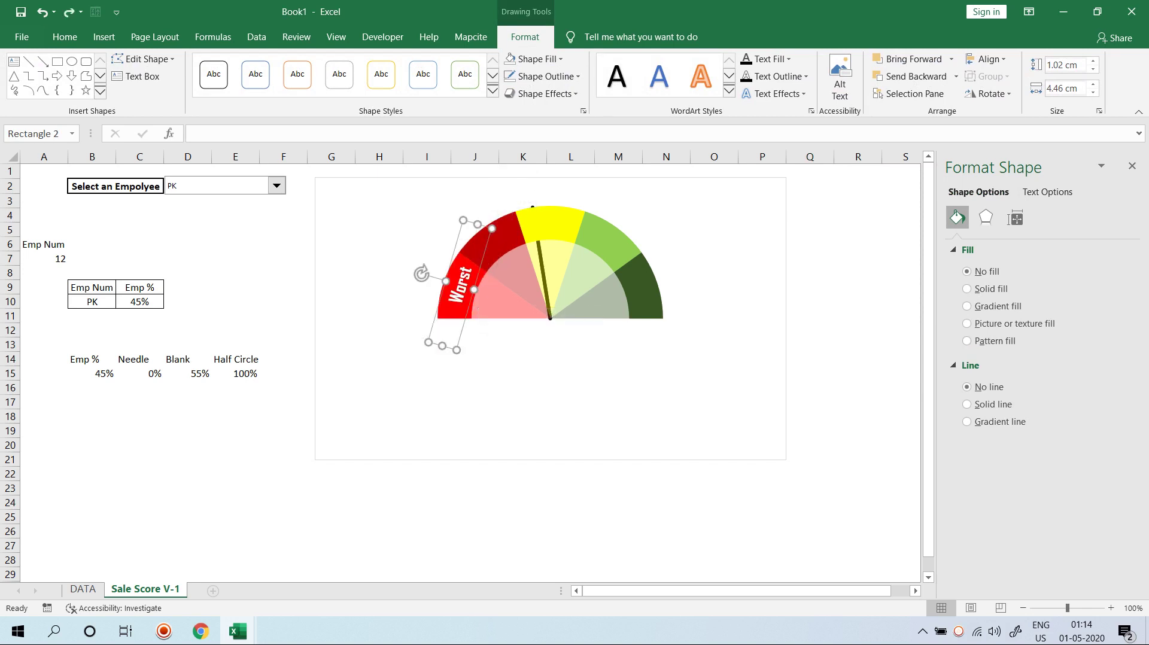
{"action": "key", "text": "ctrl+y"}
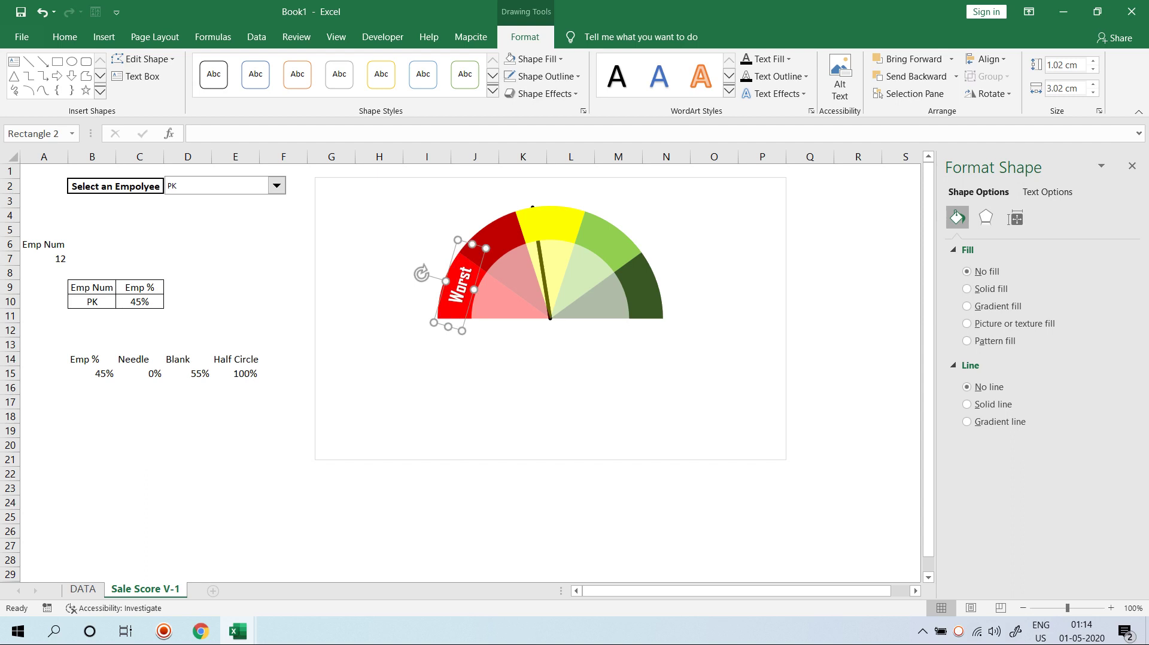
{"action": "left_click_drag", "start_coordinate": [455, 286], "coordinate": [489, 234]}
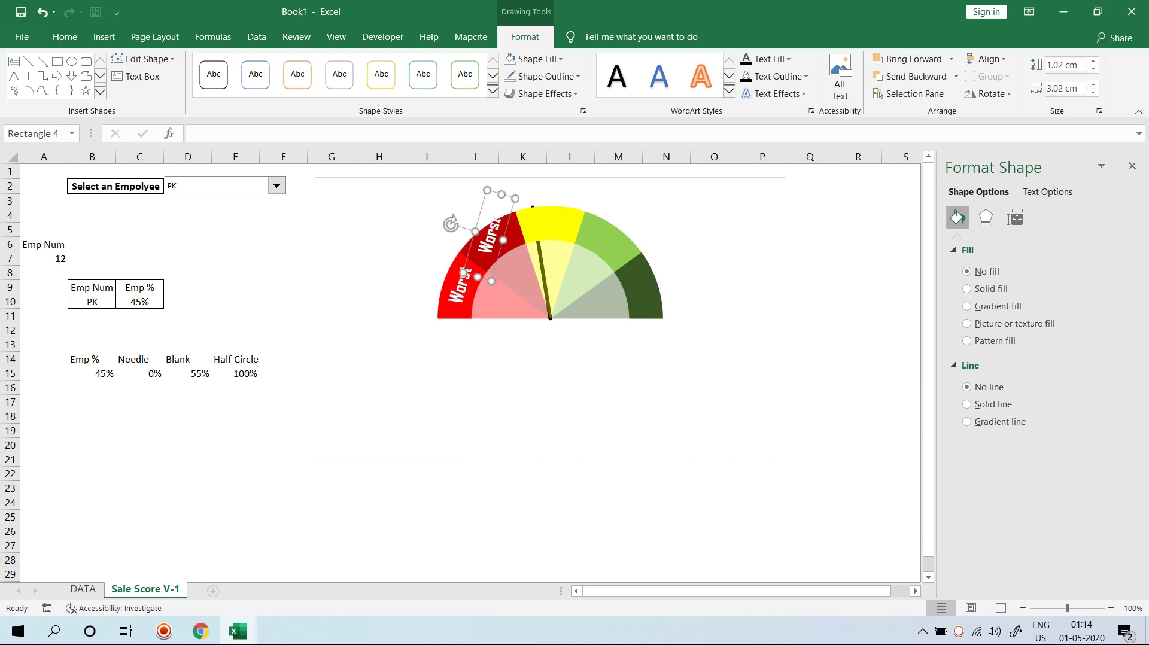
{"action": "double_click", "coordinate": [488, 234]}
{"action": "type", "text": "Bad"}
{"action": "left_click_drag", "start_coordinate": [451, 224], "coordinate": [467, 202]}
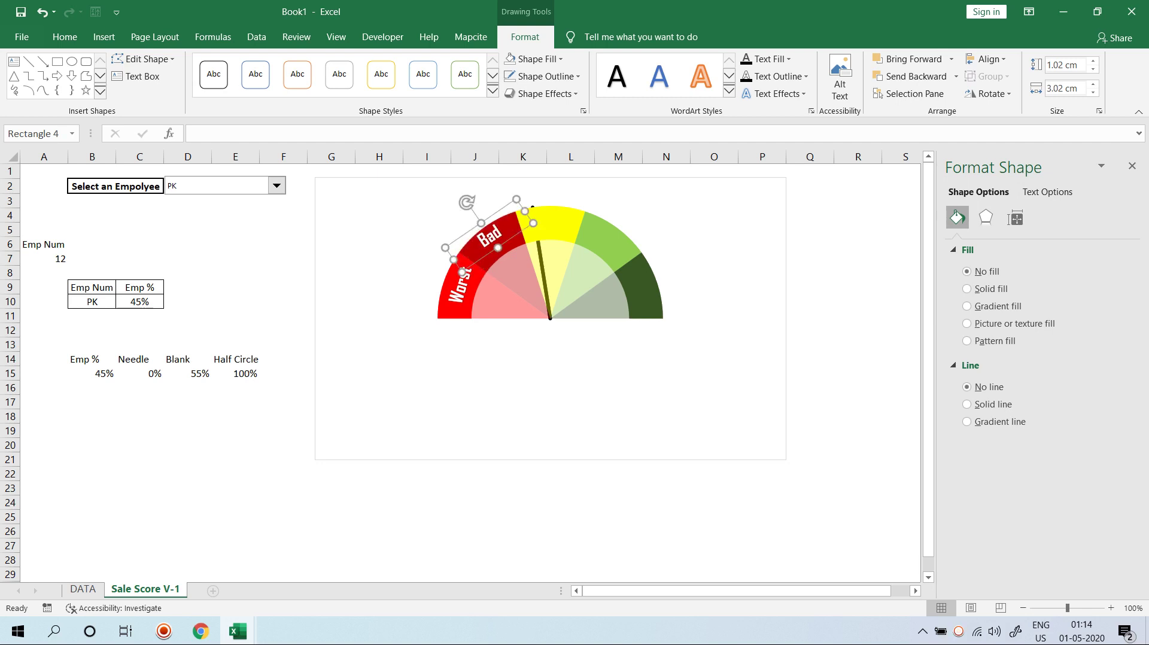
{"action": "left_click", "coordinate": [507, 245]}
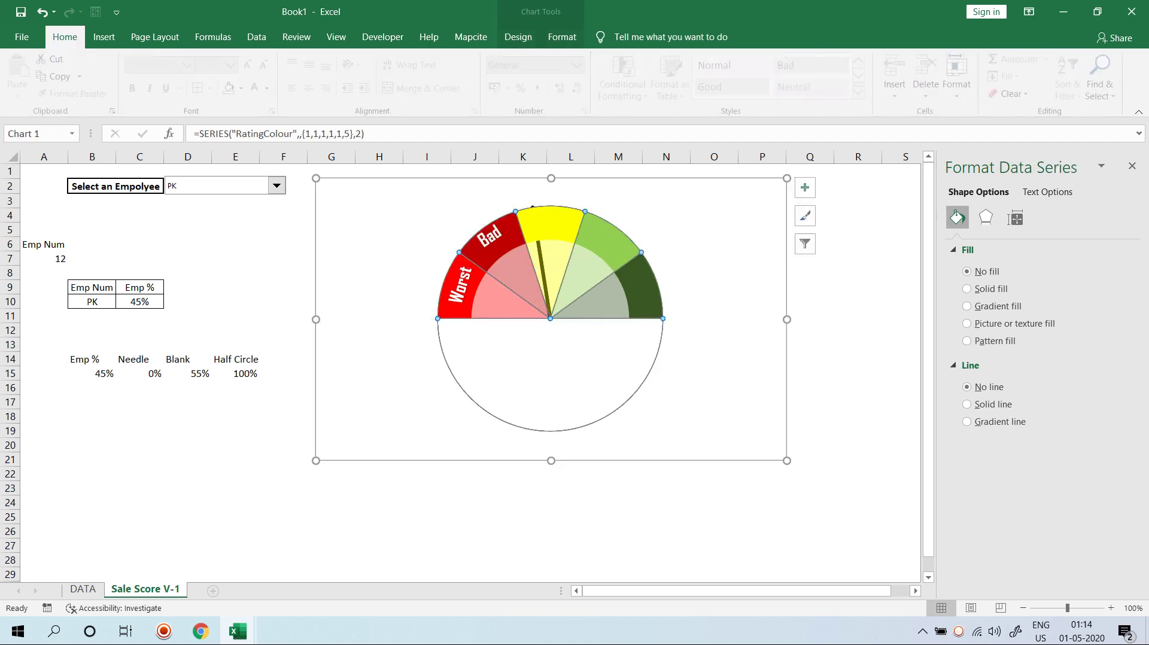
{"action": "left_click", "coordinate": [492, 232]}
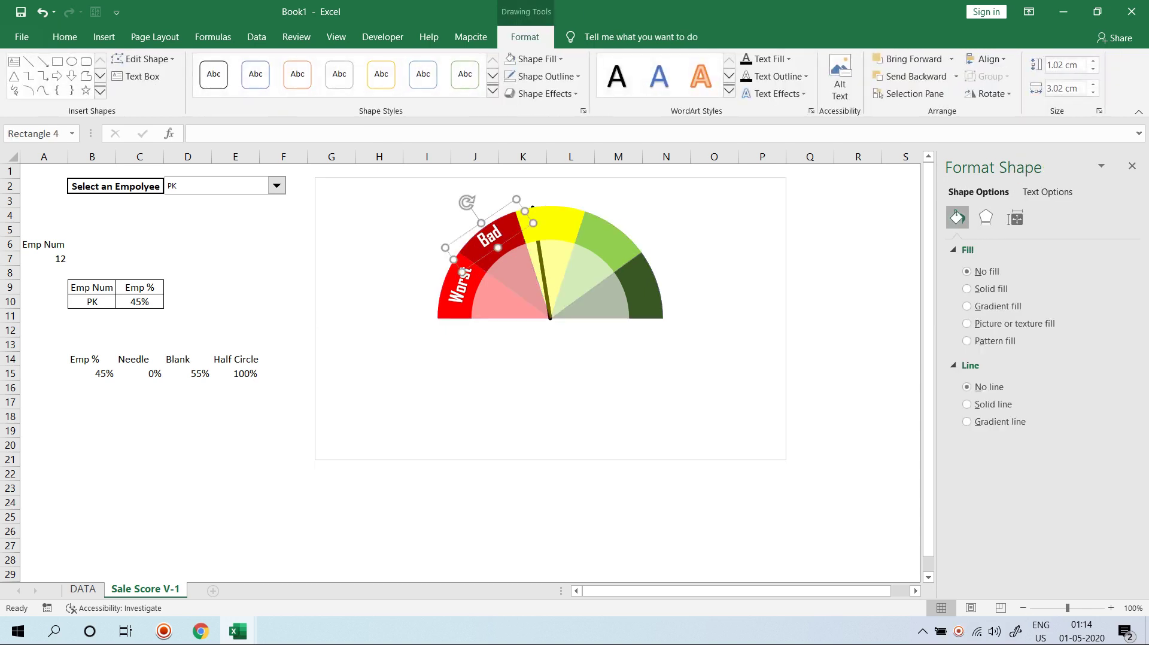
{"action": "left_click_drag", "start_coordinate": [490, 234], "coordinate": [491, 241]}
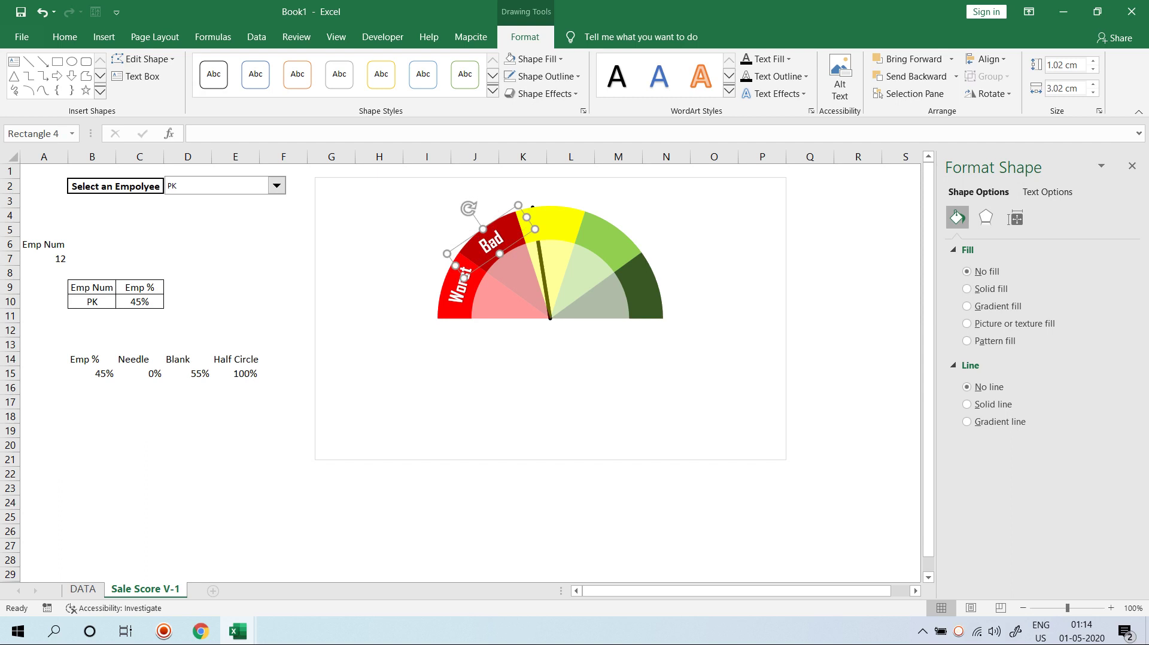
- Copy the Bad label onto the yellow band, retype it as 'Average', and level it
{"action": "left_click_drag", "start_coordinate": [491, 241], "coordinate": [550, 223]}
{"action": "double_click", "coordinate": [549, 223]}
{"action": "type", "text": "A"}
{"action": "type", "text": "vergal"}
{"action": "key", "text": "BackSpace"}
{"action": "key", "text": "BackSpace"}
{"action": "key", "text": "BackSpace"}
{"action": "type", "text": "age"}
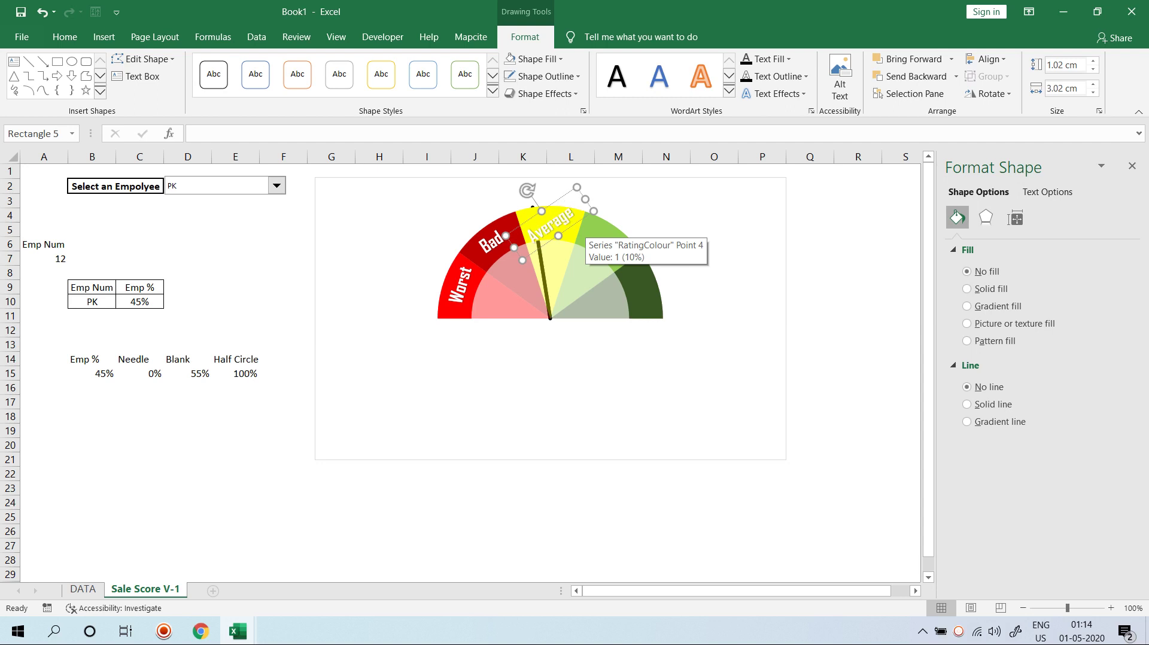
{"action": "left_click_drag", "start_coordinate": [526, 190], "coordinate": [550, 200]}
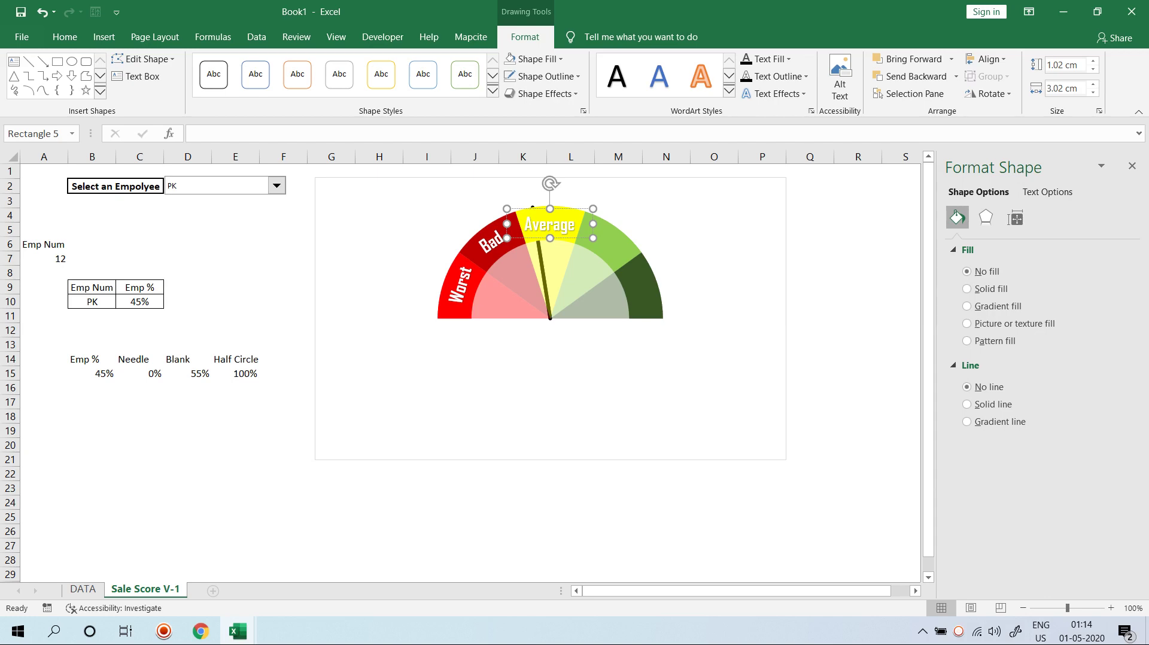
{"action": "left_click_drag", "start_coordinate": [550, 183], "coordinate": [590, 197]}
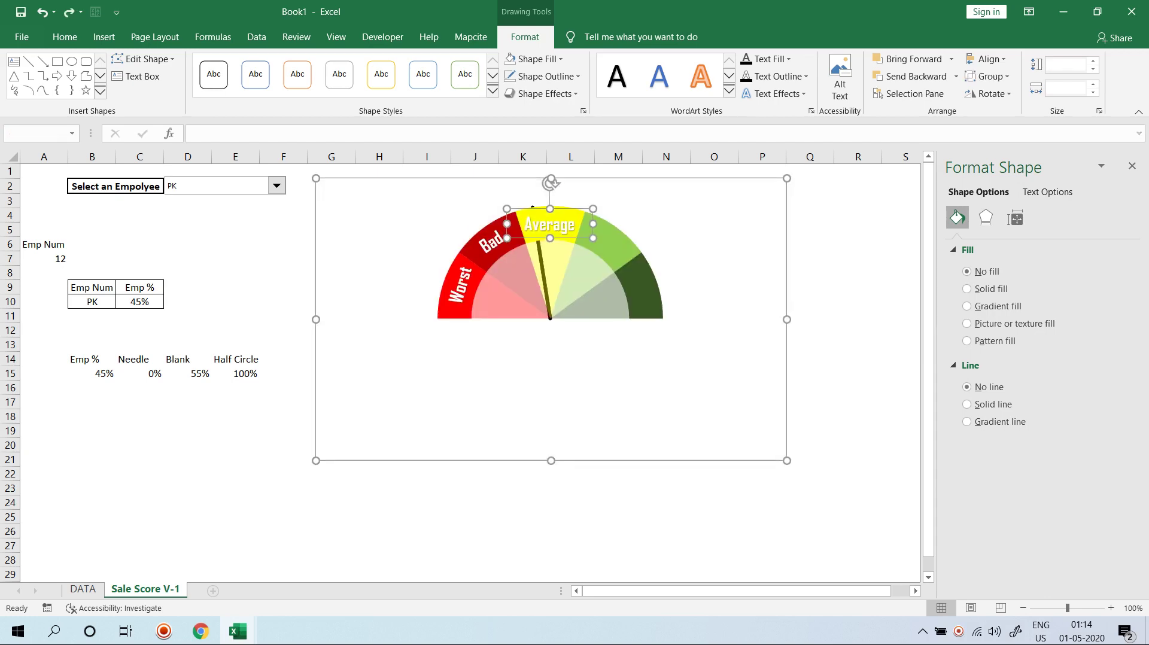
{"action": "left_click", "coordinate": [857, 200]}
- Copy the Average label onto the light-green band, rename it 'Good', and tilt it along the arc
{"action": "left_click", "coordinate": [559, 222]}
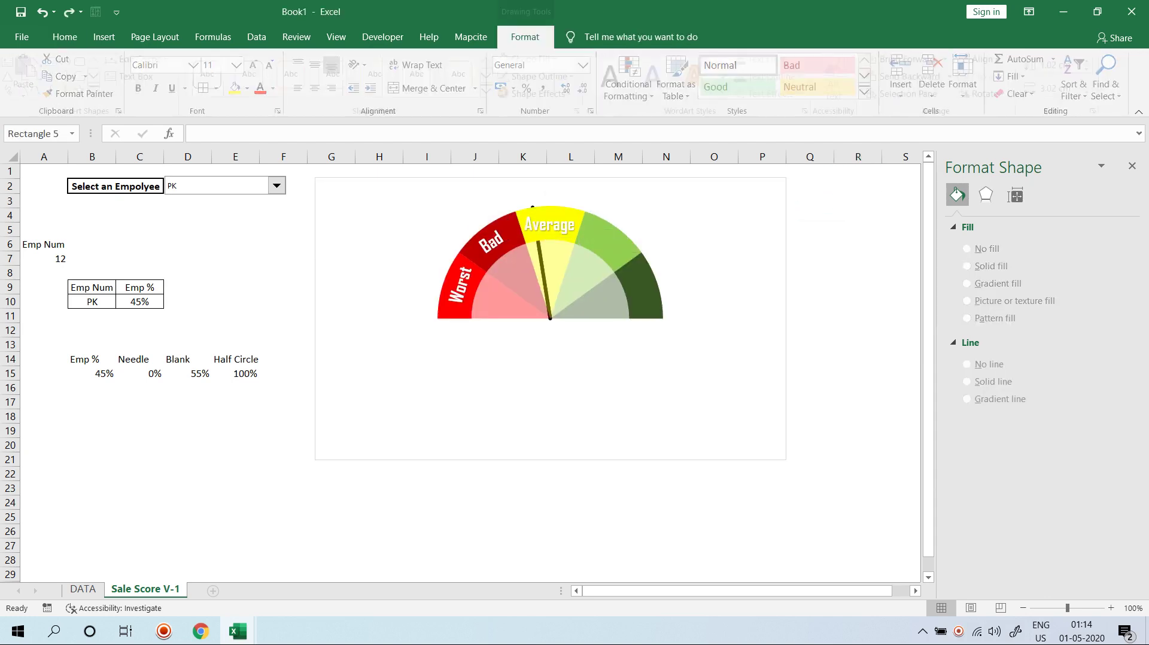
{"action": "mouse_move", "coordinate": [560, 223]}
{"action": "left_mouse_down"}
{"action": "mouse_move", "coordinate": [631, 242]}
{"action": "mouse_move", "coordinate": [626, 285]}
{"action": "left_mouse_up"}
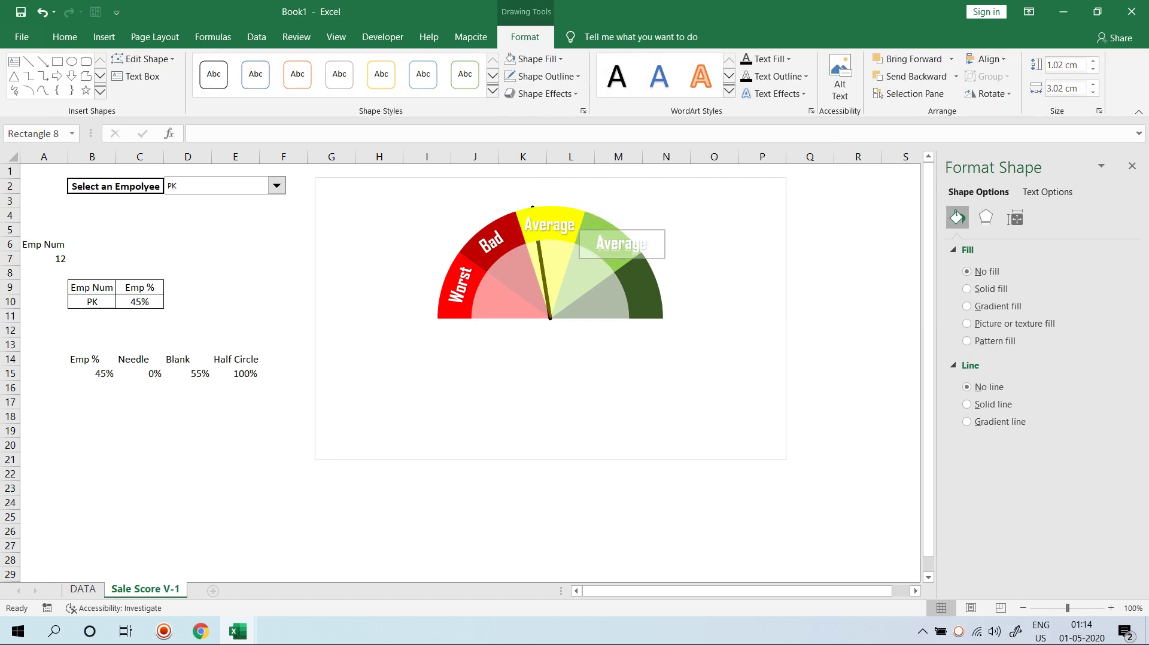
{"action": "left_click", "coordinate": [664, 328]}
{"action": "double_click", "coordinate": [621, 243]}
{"action": "type", "text": "Goo"}
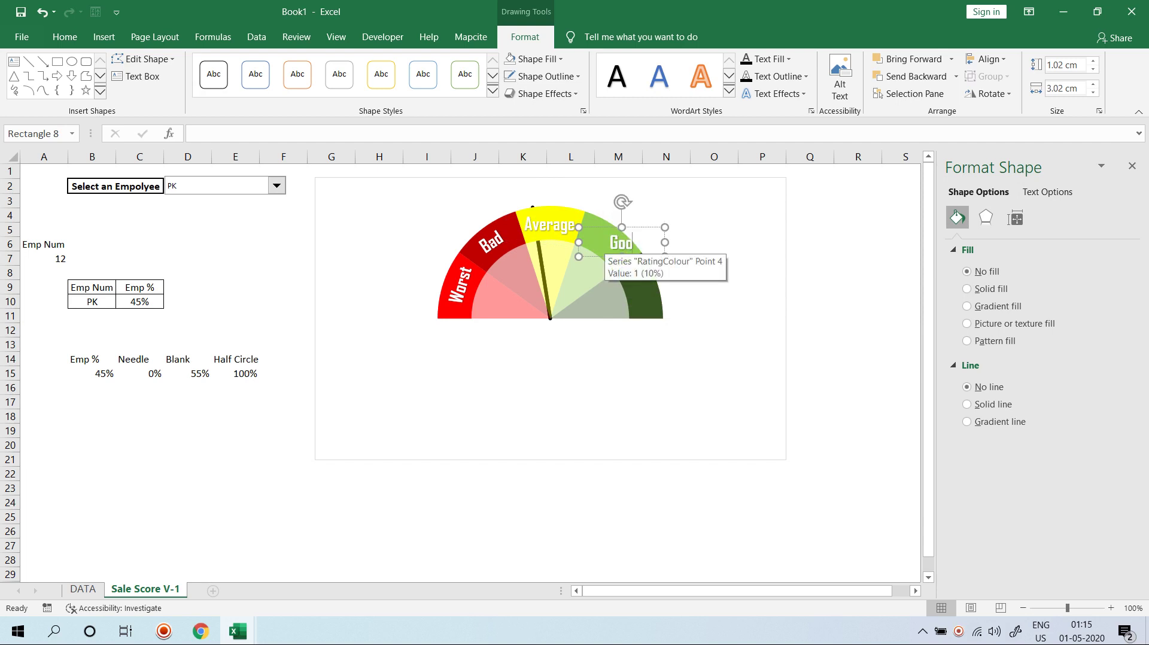
{"action": "type", "text": "d"}
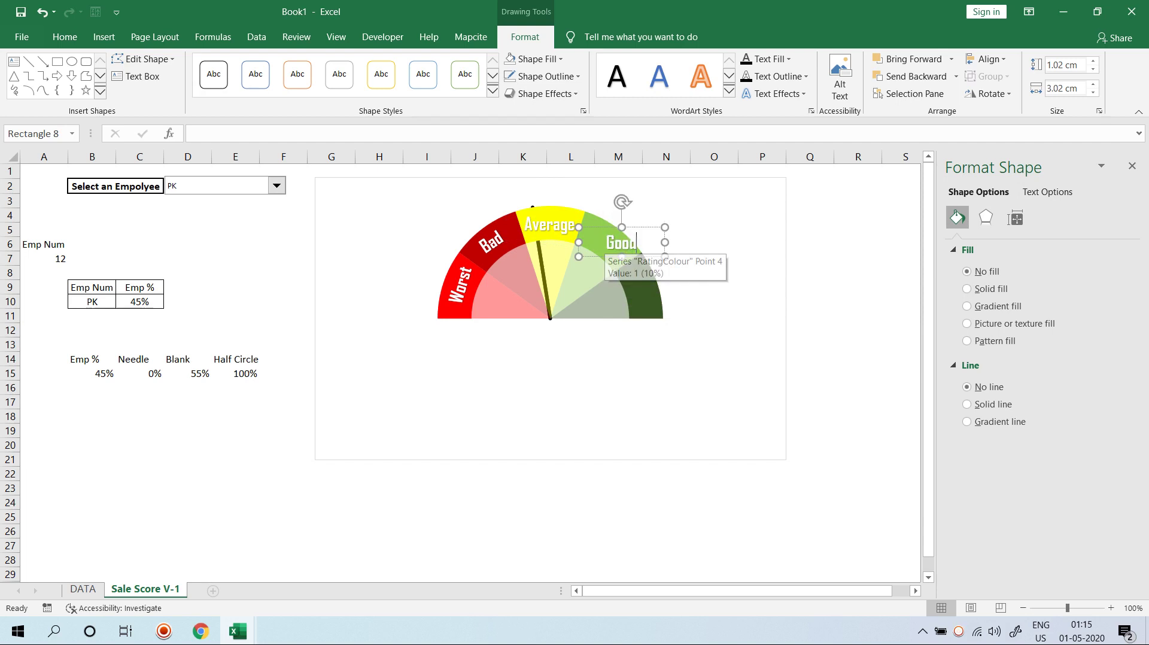
{"action": "mouse_move", "coordinate": [622, 201]}
{"action": "left_mouse_down"}
{"action": "mouse_move", "coordinate": [645, 210]}
{"action": "mouse_move", "coordinate": [608, 247]}
{"action": "left_mouse_up"}
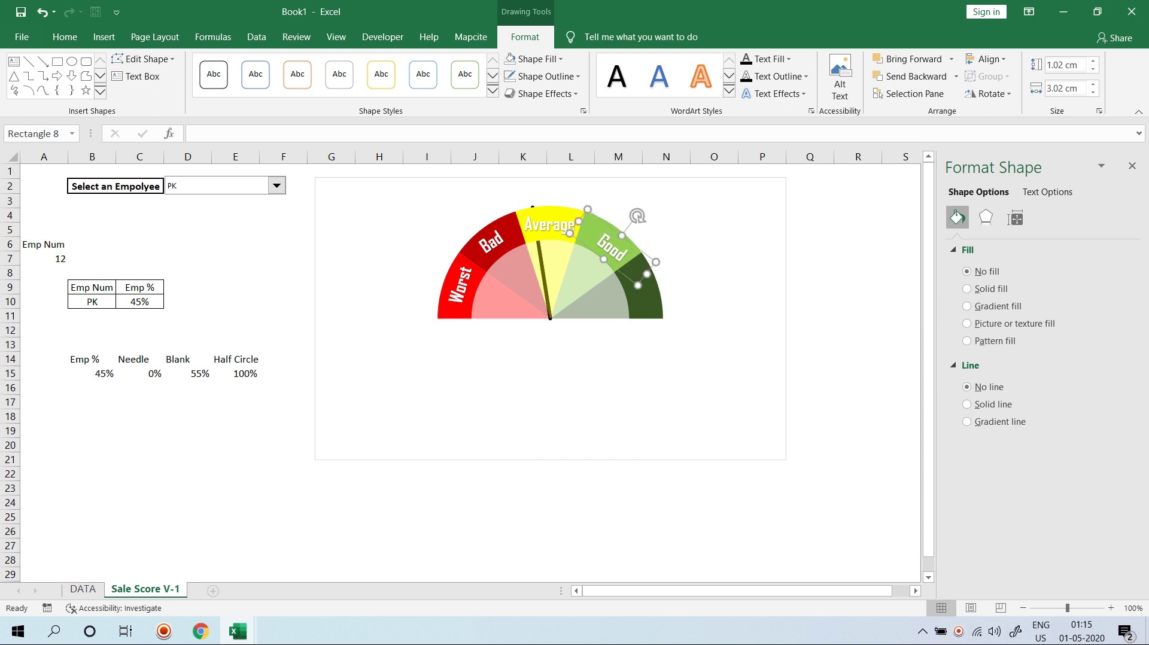
- Place a copy of the Good label on the dark-green segment and change its text to 'Best'
{"action": "left_click", "coordinate": [643, 282]}
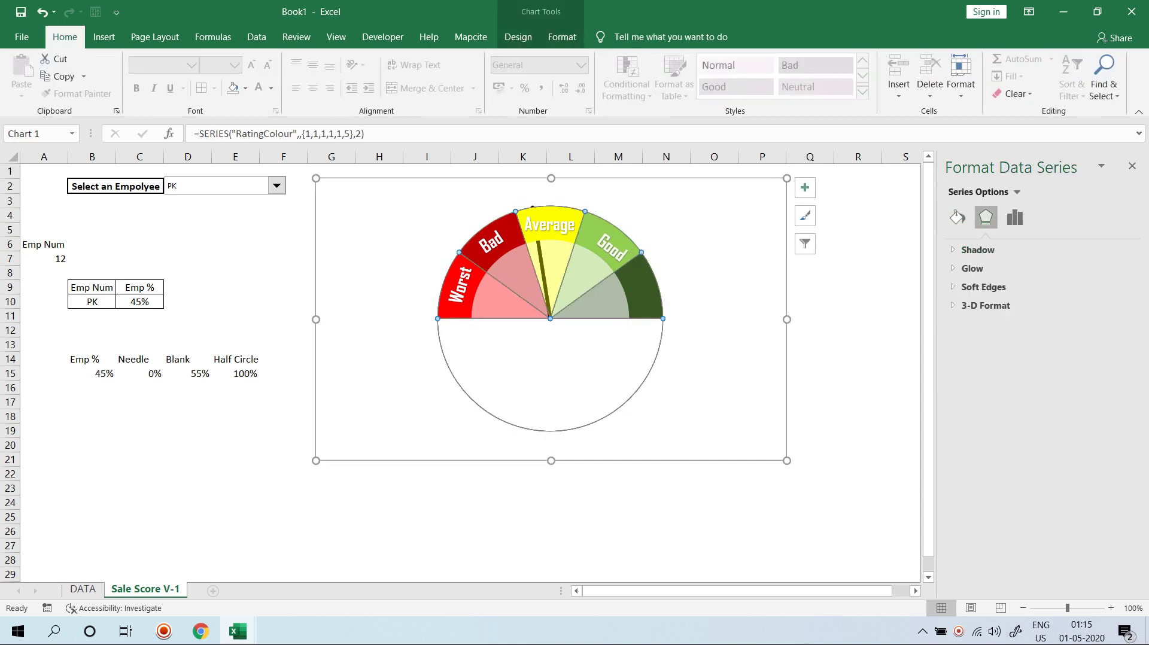
{"action": "left_click", "coordinate": [612, 247]}
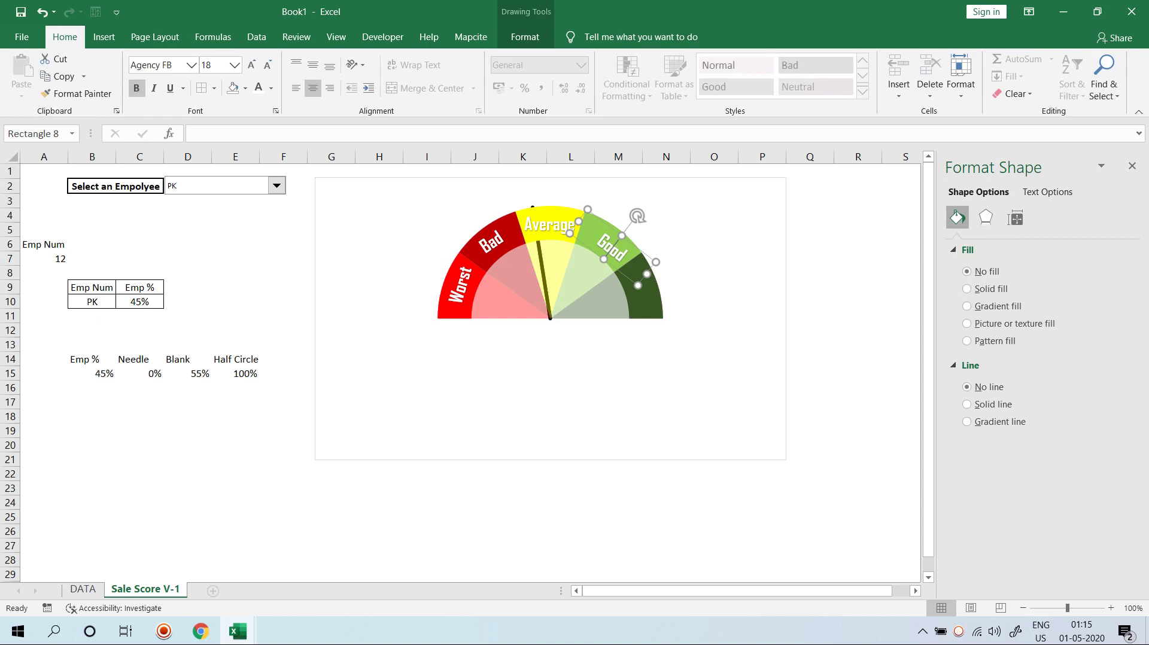
{"action": "left_click_drag", "start_coordinate": [611, 245], "coordinate": [642, 292]}
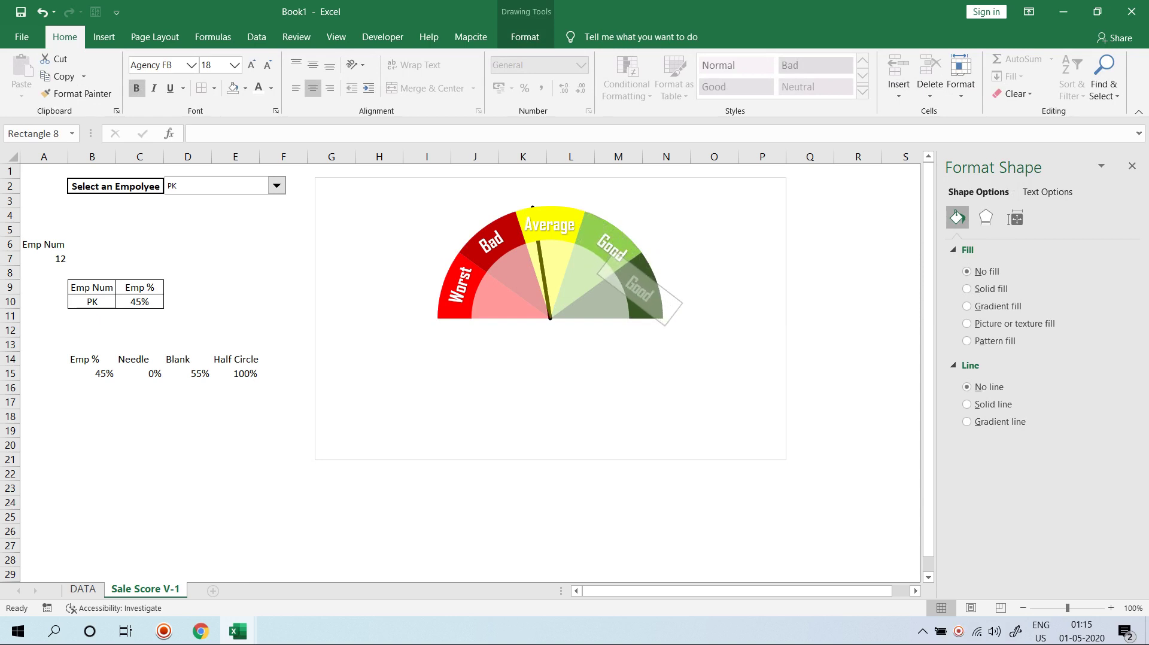
{"action": "type", "text": "Best"}
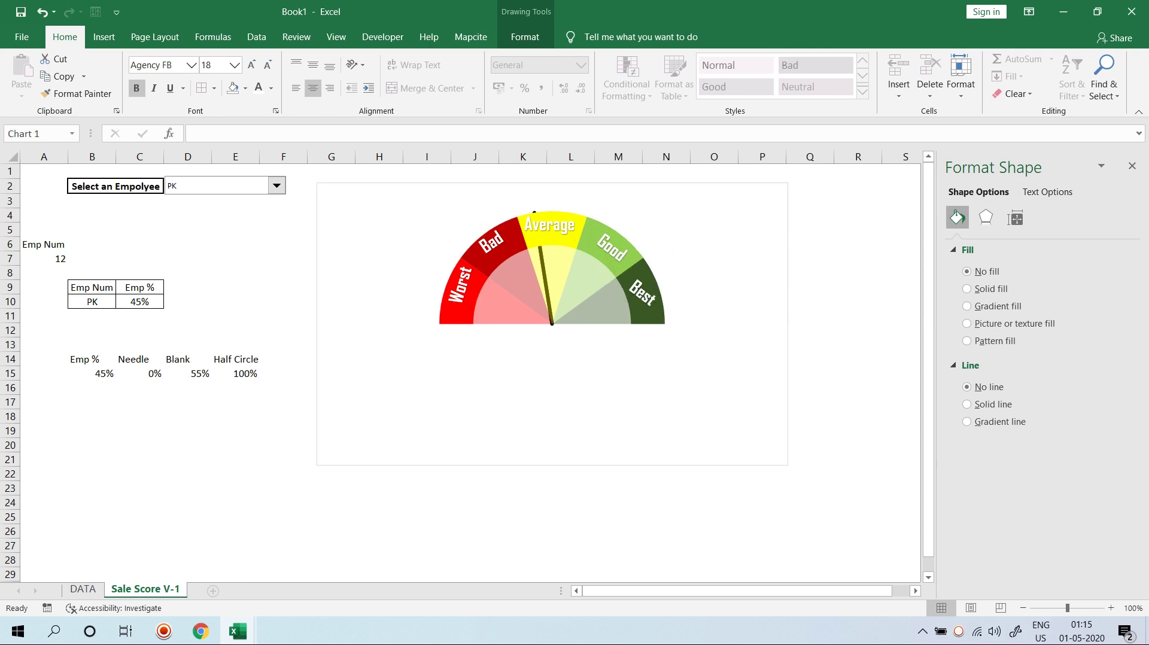
- Rotate the Best label to follow the dark-green arc
{"action": "left_click", "coordinate": [419, 395]}
{"action": "left_click", "coordinate": [807, 193]}
{"action": "left_click", "coordinate": [806, 221]}
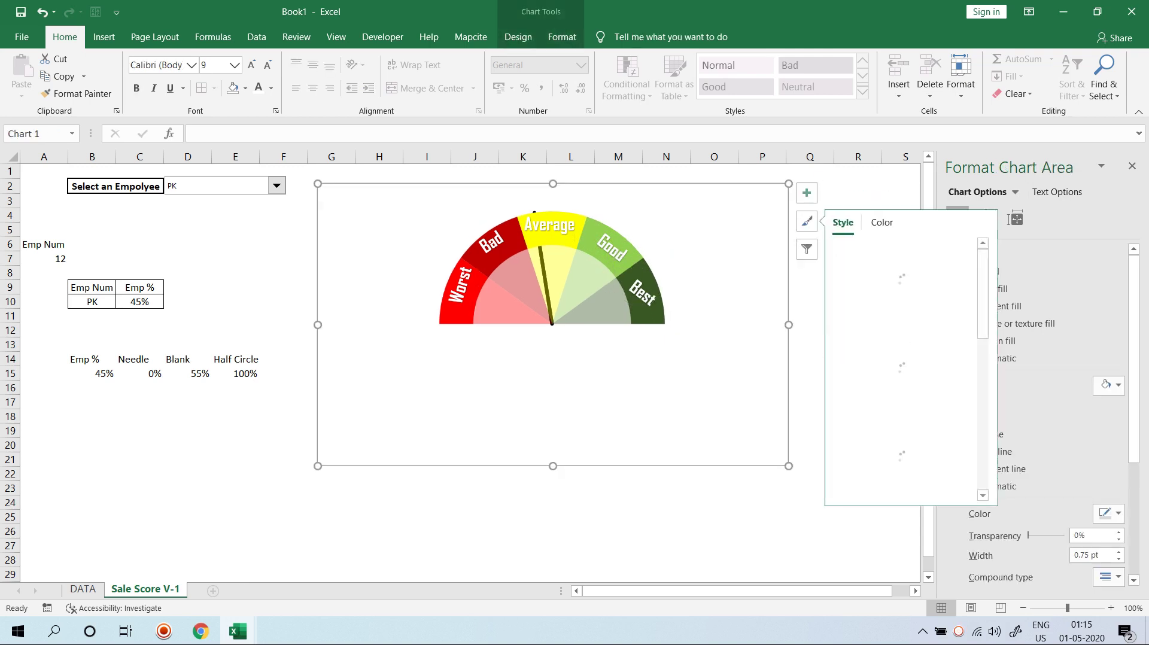
{"action": "left_click", "coordinate": [858, 185]}
{"action": "left_click_drag", "start_coordinate": [538, 419], "coordinate": [537, 413]}
{"action": "left_click", "coordinate": [643, 294]}
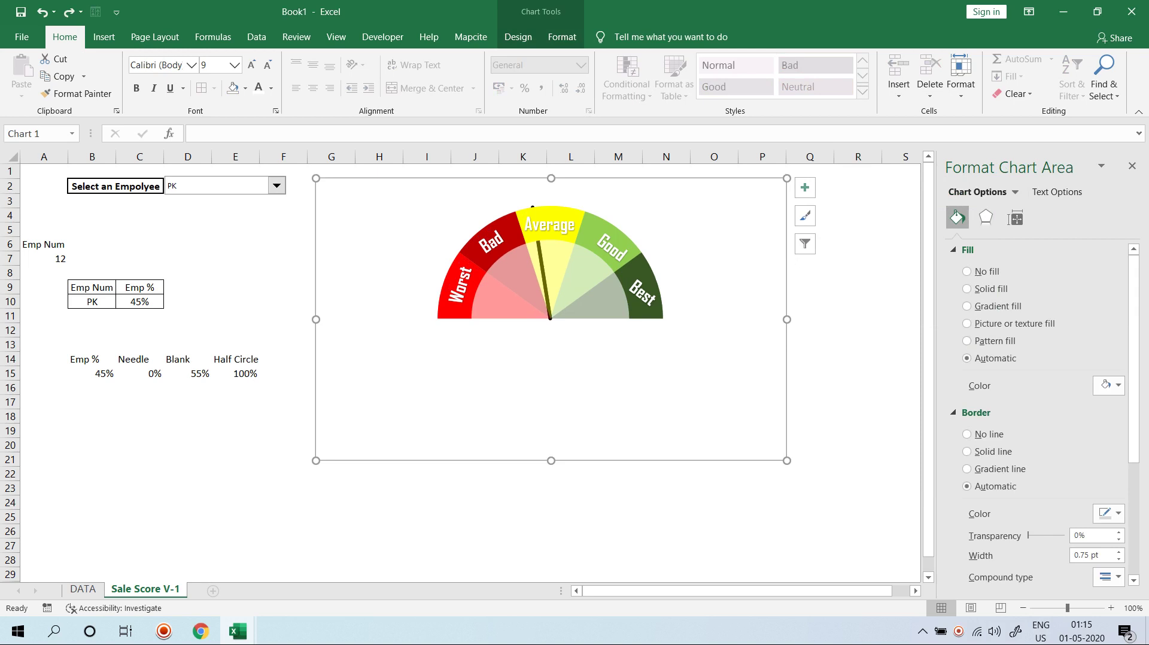
{"action": "left_click", "coordinate": [644, 294]}
{"action": "left_click", "coordinate": [643, 293]}
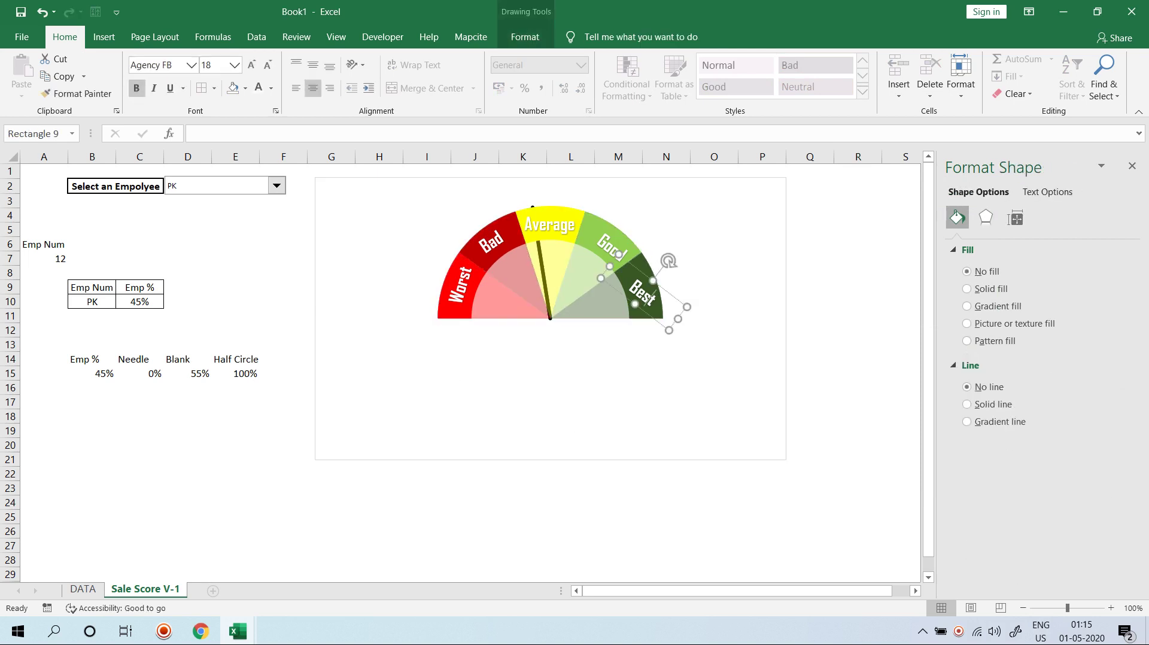
{"action": "left_click_drag", "start_coordinate": [668, 261], "coordinate": [683, 284]}
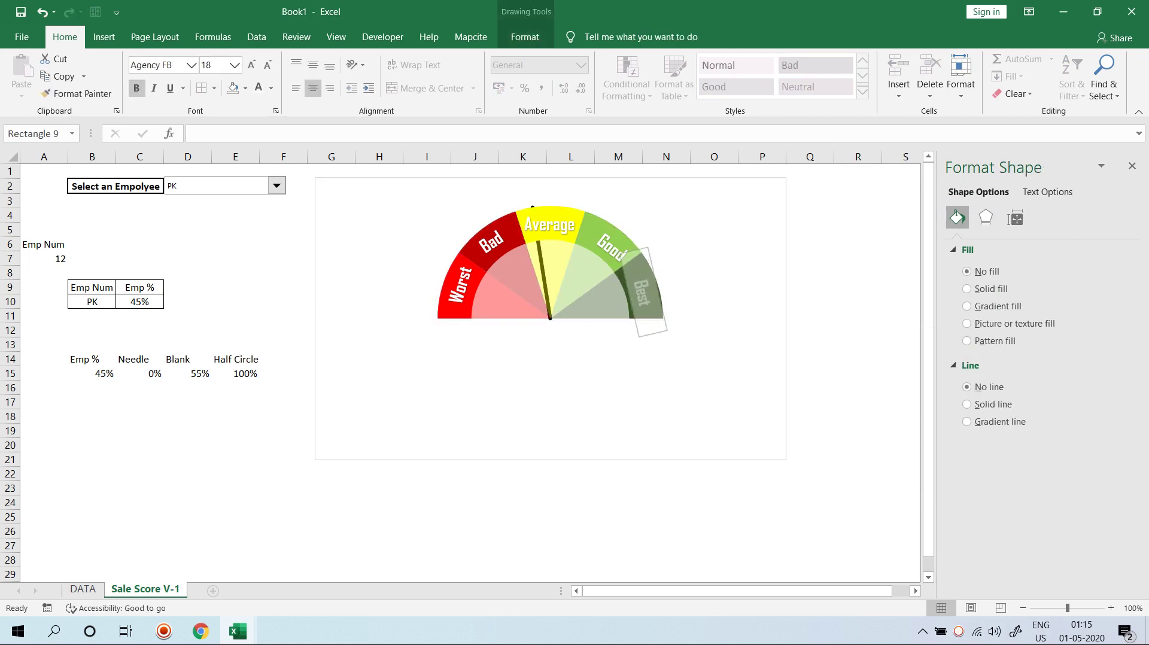
{"action": "left_click", "coordinate": [283, 416]}
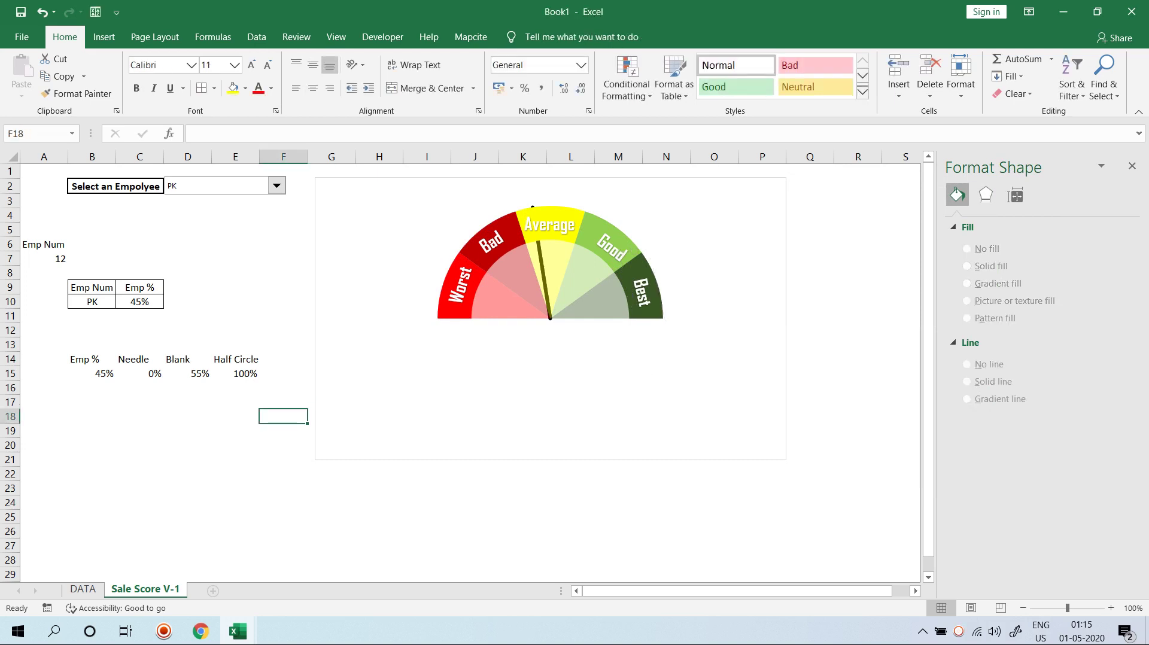
- Pick Emily, then Thomas, from the D3 employee dropdown so the needle points to 23%
{"action": "left_click", "coordinate": [188, 201]}
{"action": "left_click", "coordinate": [276, 186]}
{"action": "left_click", "coordinate": [191, 219]}
{"action": "left_click", "coordinate": [276, 185]}
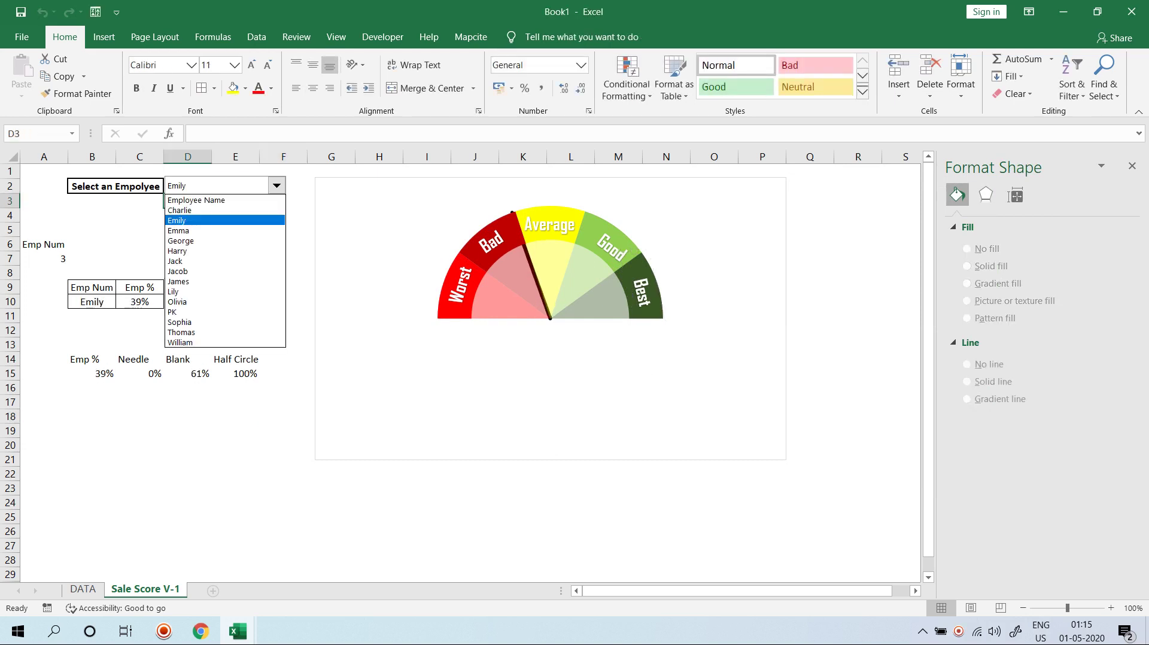
{"action": "left_click", "coordinate": [191, 330]}
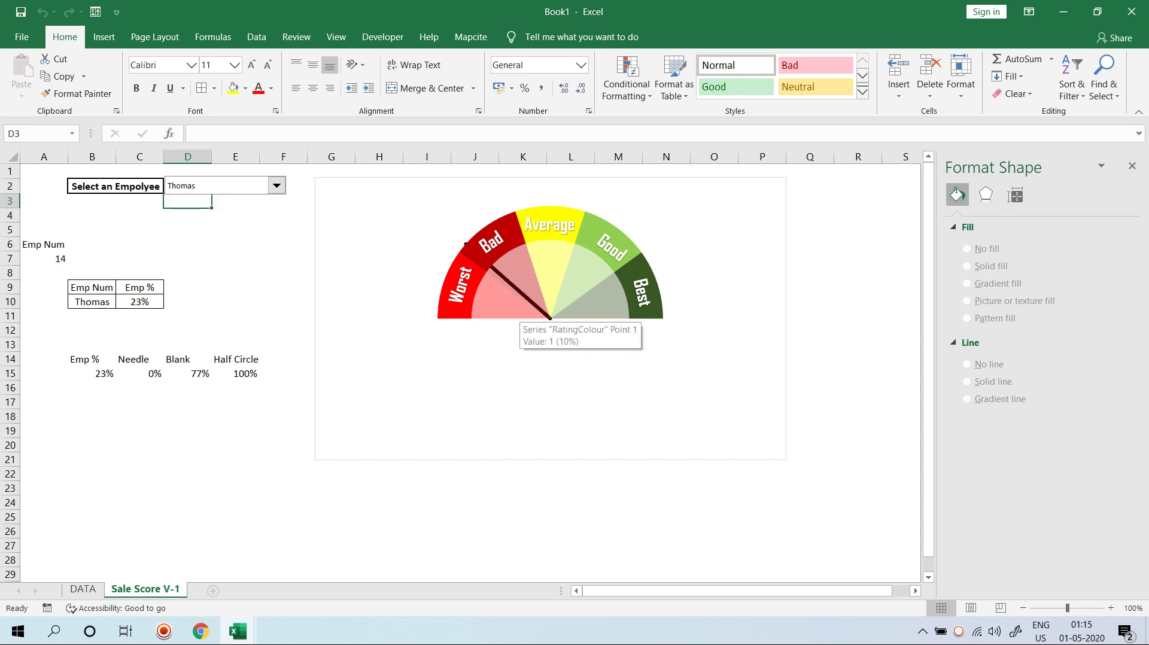
{"action": "left_click", "coordinate": [104, 37]}
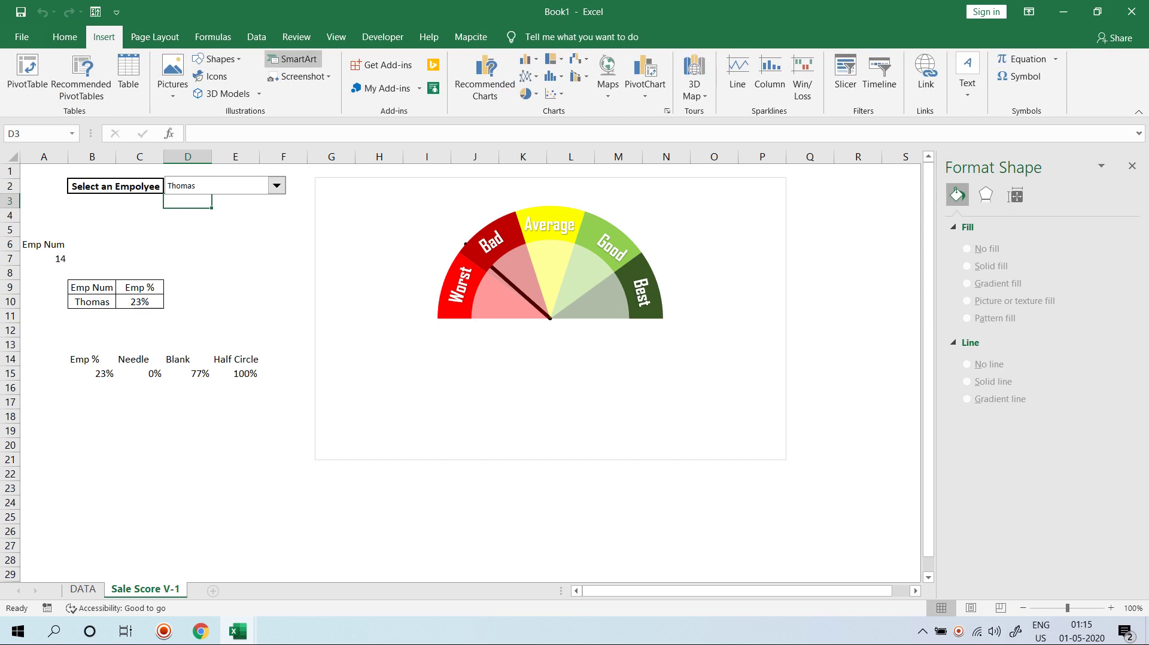
- Draw a small oval over the needle's pivot and give it the solid black shape style
{"action": "left_click", "coordinate": [215, 59]}
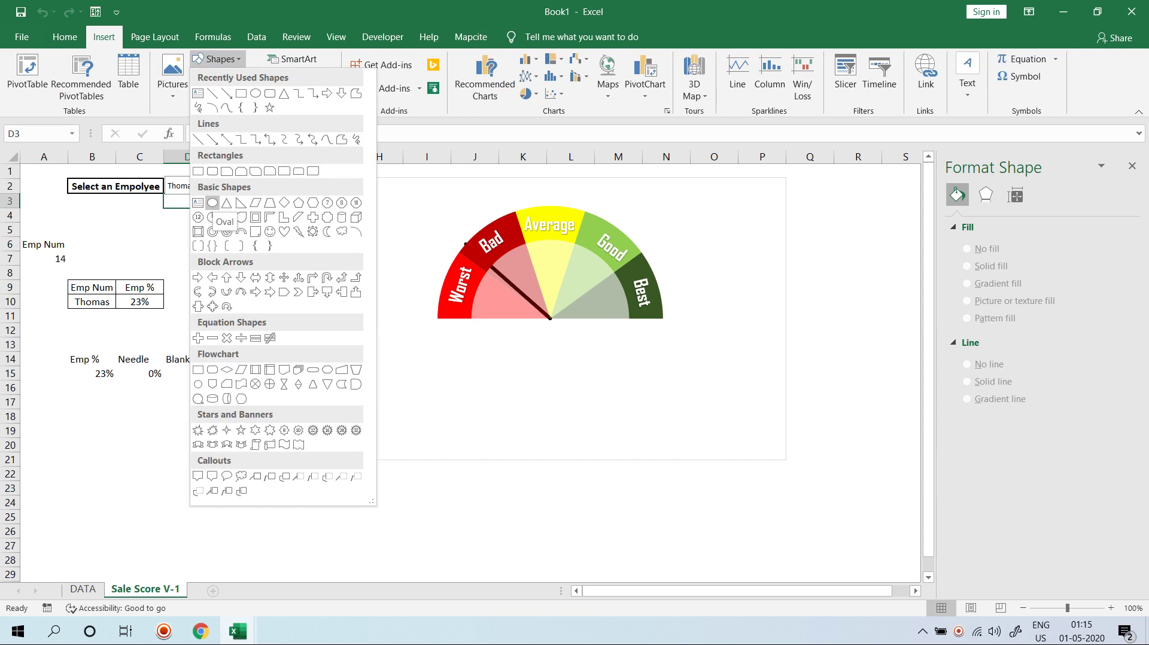
{"action": "left_click", "coordinate": [212, 203]}
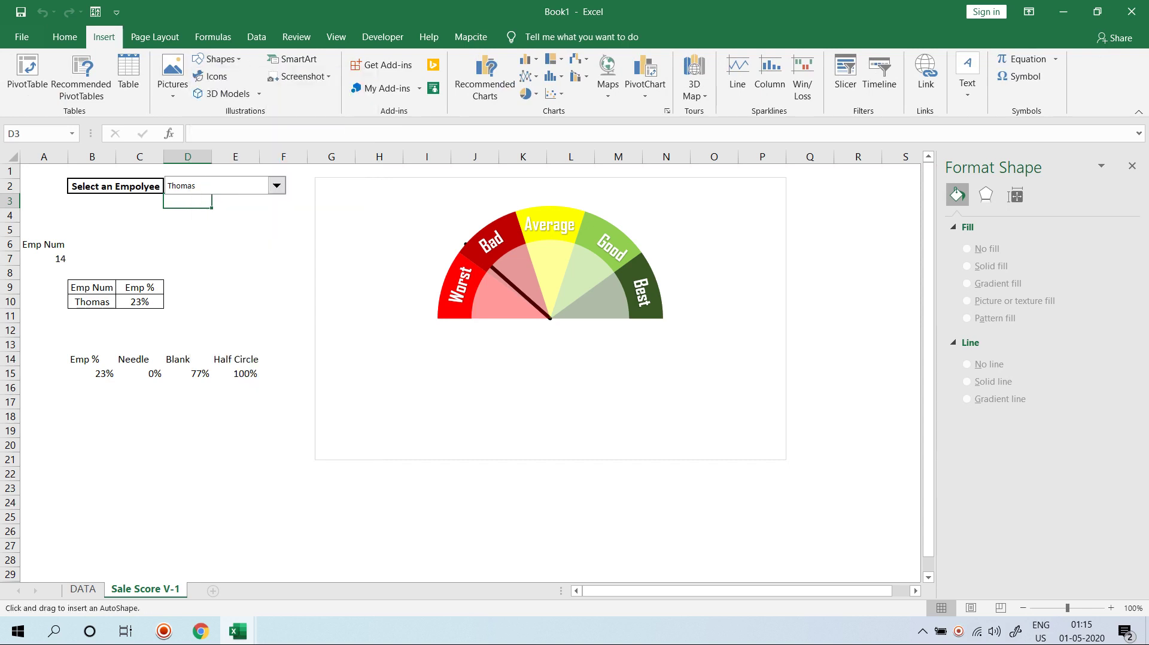
{"action": "left_click_drag", "start_coordinate": [539, 308], "coordinate": [563, 326]}
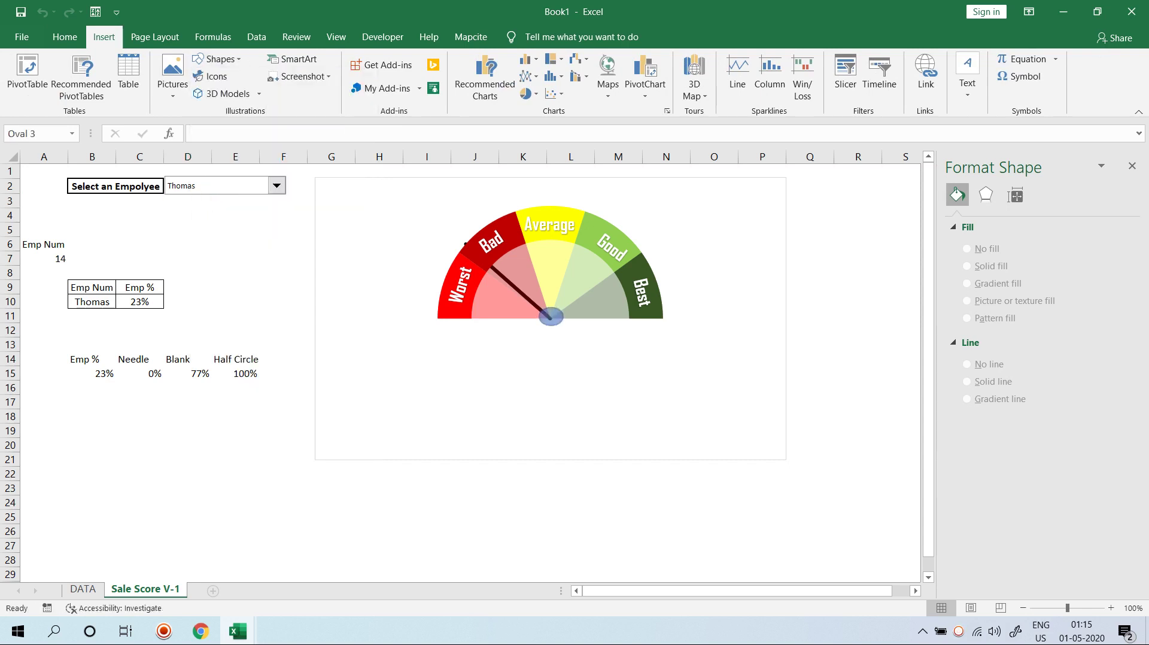
{"action": "left_click", "coordinate": [213, 74]}
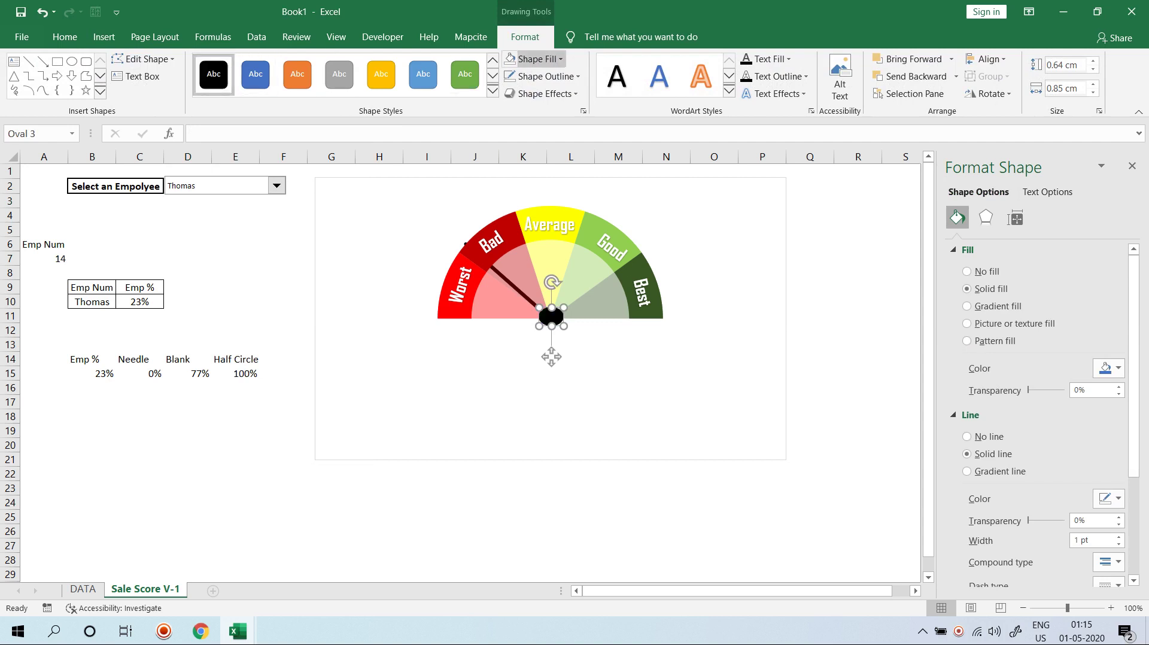
{"action": "left_click", "coordinate": [542, 76]}
{"action": "left_click", "coordinate": [541, 76]}
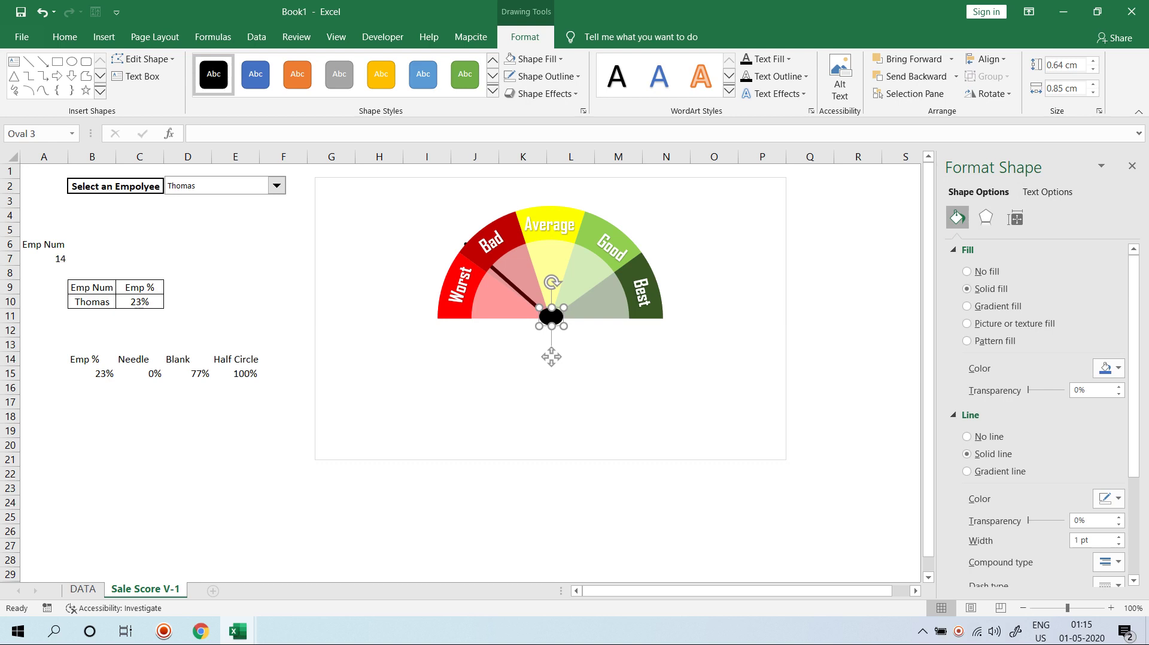
- Try the Shape Effects presets and apply the first bevel preset to the oval
{"action": "left_click", "coordinate": [542, 94]}
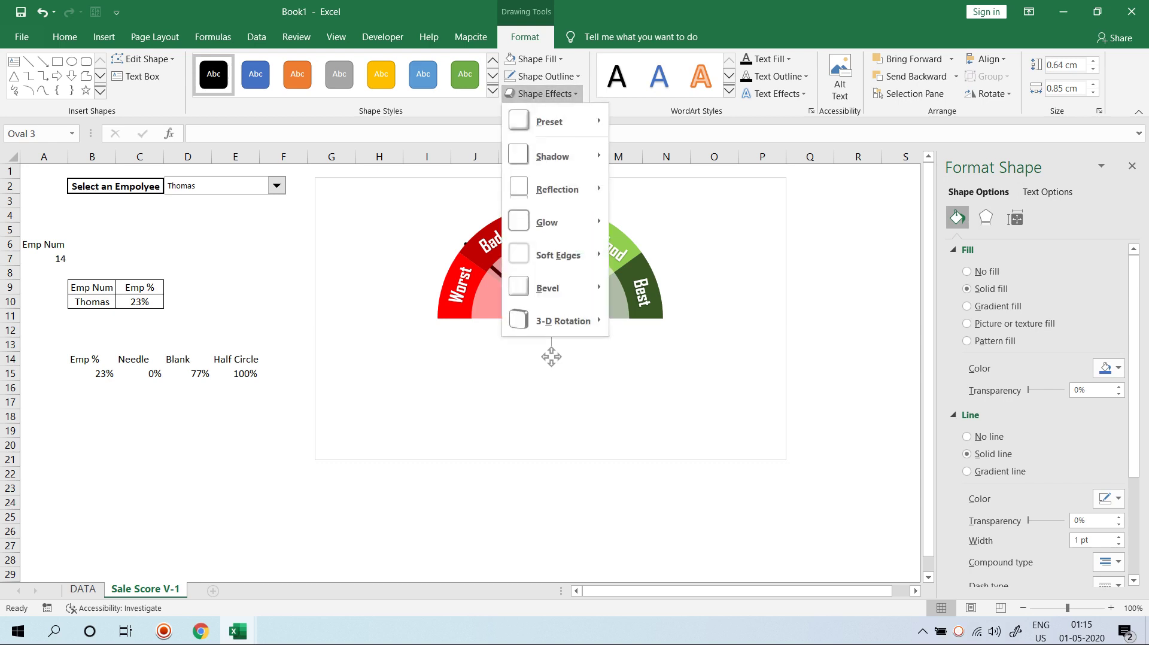
{"action": "key", "text": "Down"}
{"action": "key", "text": "Right"}
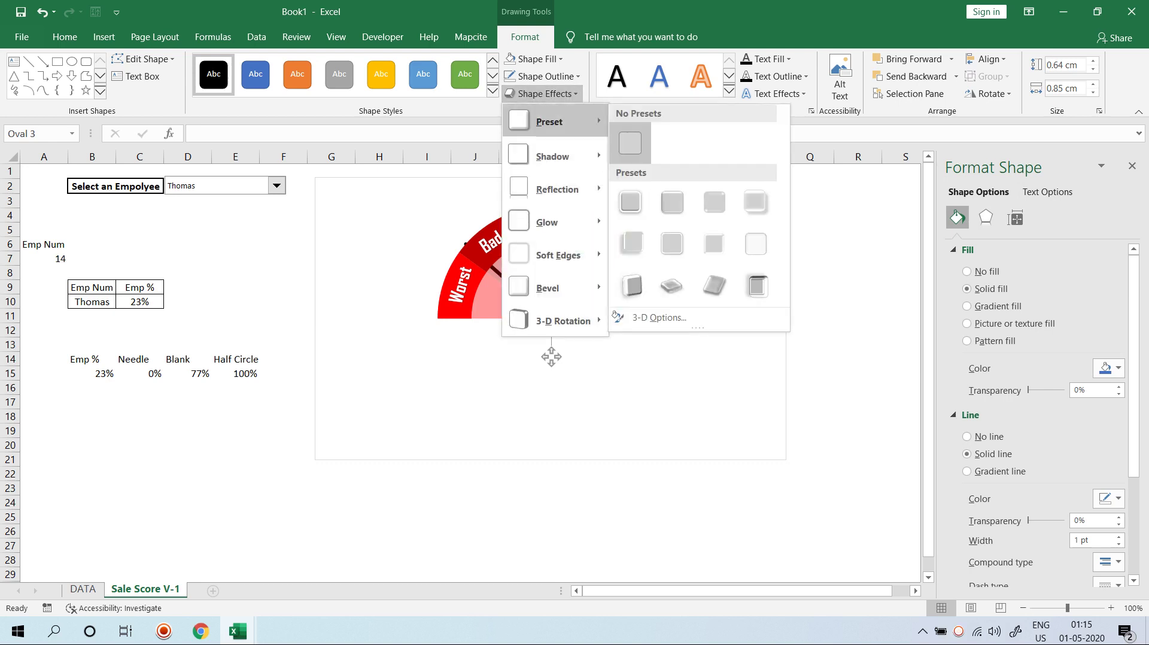
{"action": "key", "text": "Down"}
{"action": "key", "text": "Down"}
{"action": "key", "text": "Down"}
{"action": "key", "text": "Down"}
{"action": "key", "text": "Right"}
{"action": "key", "text": "Right"}
{"action": "key", "text": "Return"}
{"action": "left_click", "coordinate": [551, 356]}
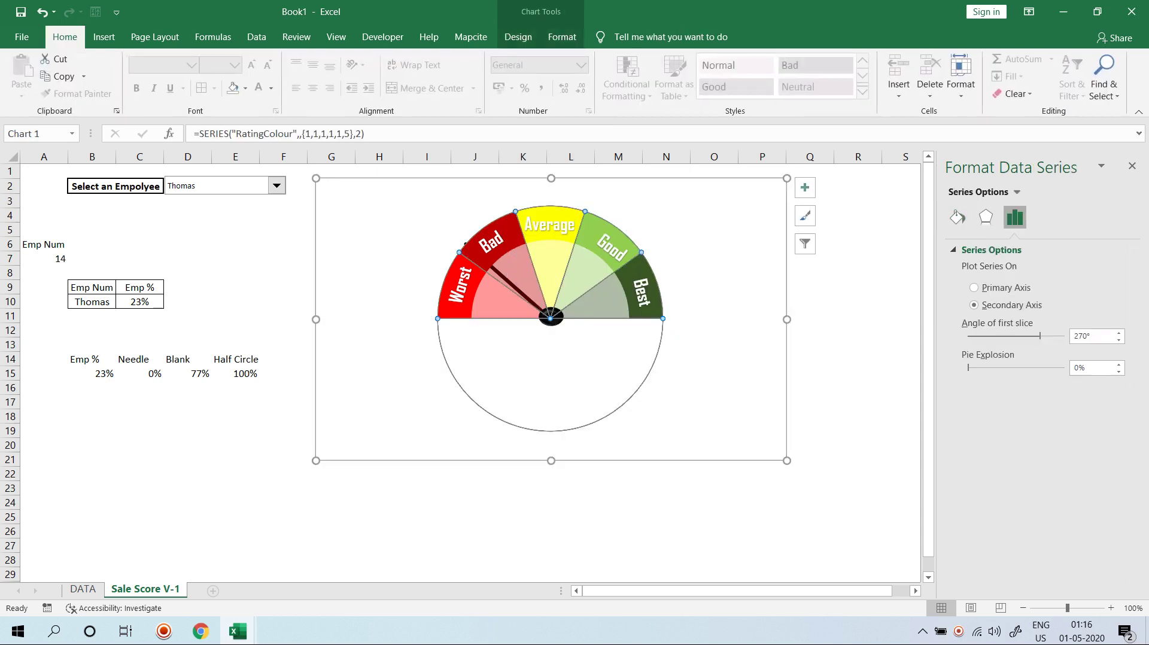
{"action": "key", "text": "Escape"}
{"action": "key", "text": "Escape"}
- Resize the black hub oval so it stays centred on the gauge pivot
{"action": "left_click", "coordinate": [551, 357]}
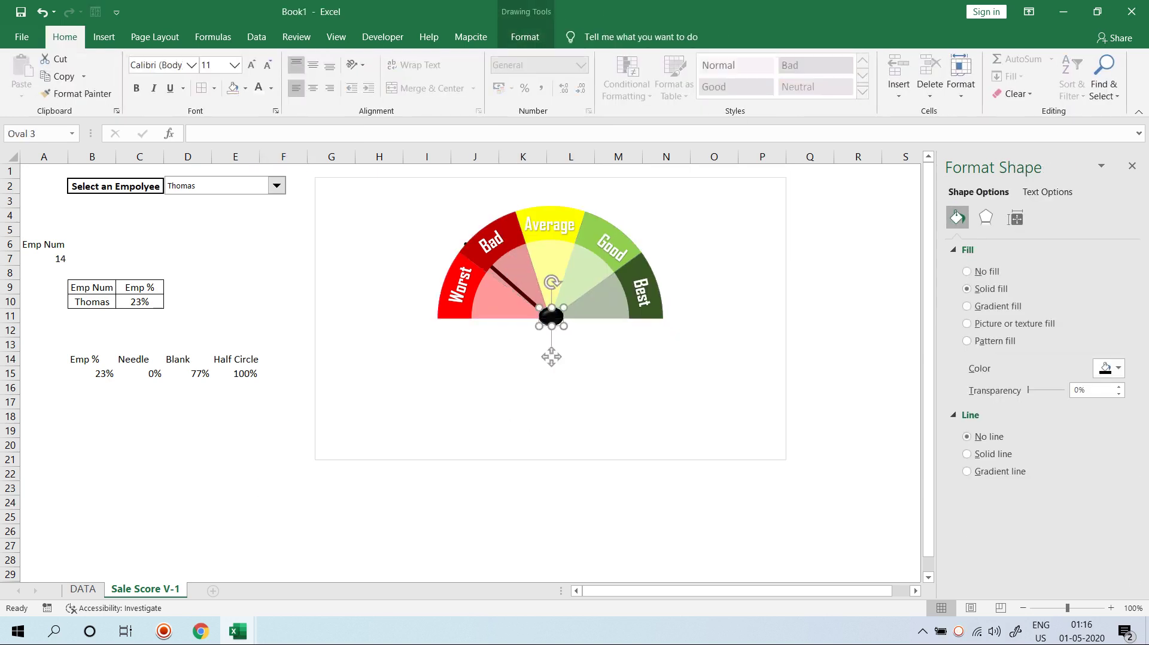
{"action": "left_click_drag", "start_coordinate": [565, 307], "coordinate": [570, 297]}
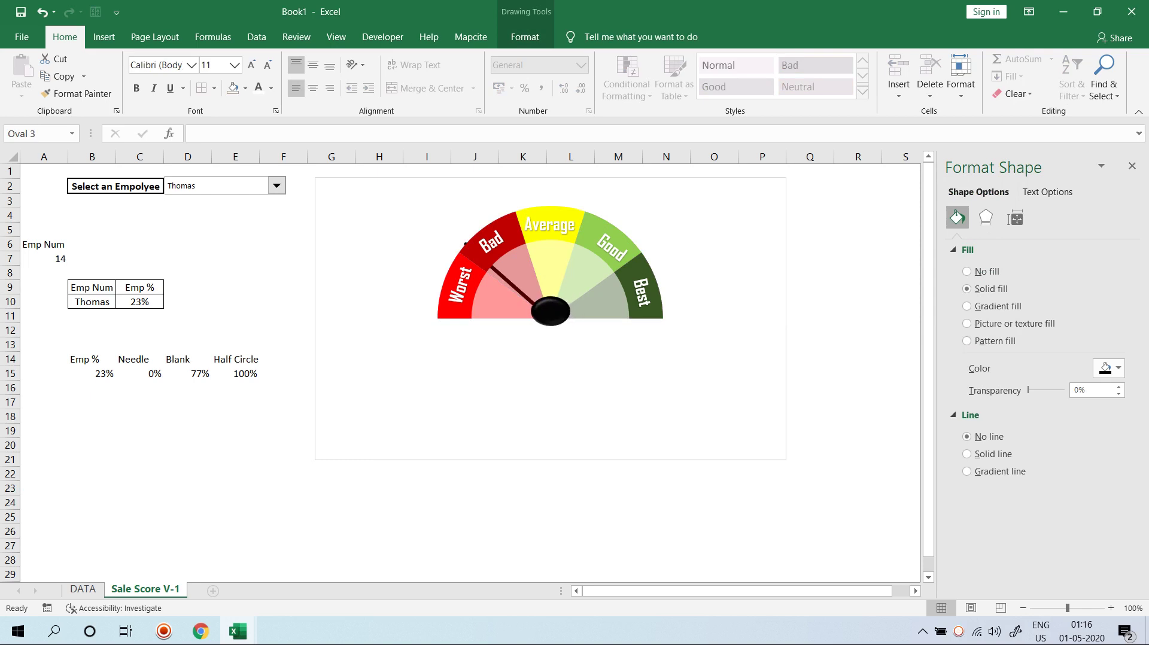
{"action": "left_click_drag", "start_coordinate": [570, 297], "coordinate": [566, 301]}
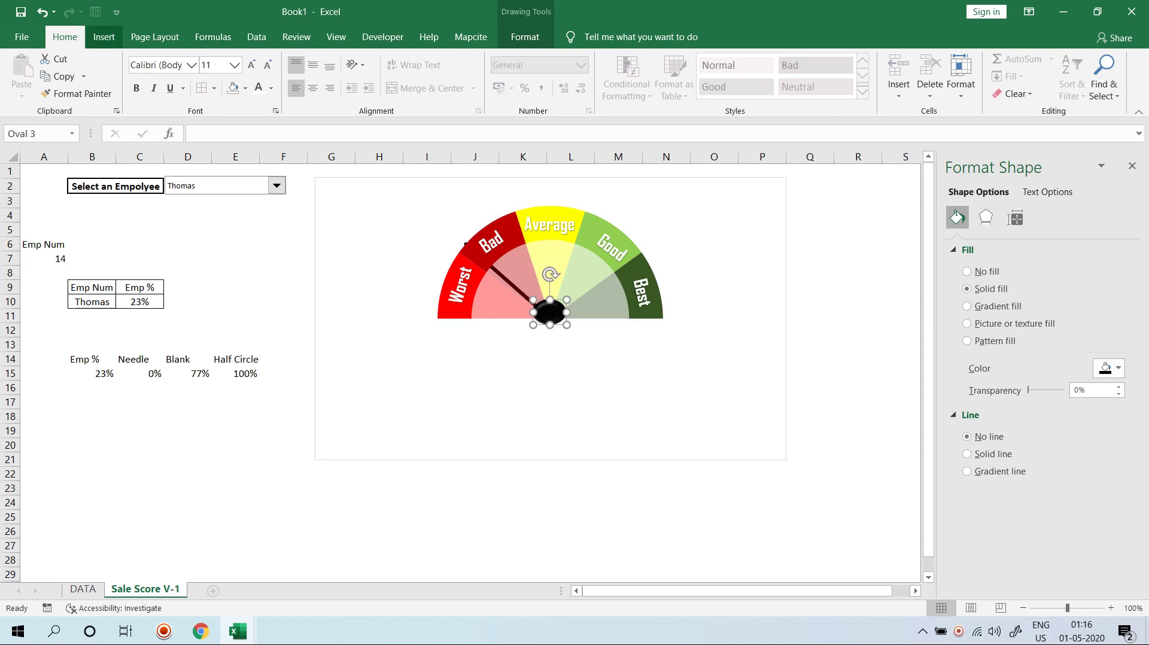
{"action": "left_click", "coordinate": [104, 36]}
- Draw a text box over the gauge centre linked to B15, showing 23%
{"action": "left_click", "coordinate": [216, 58]}
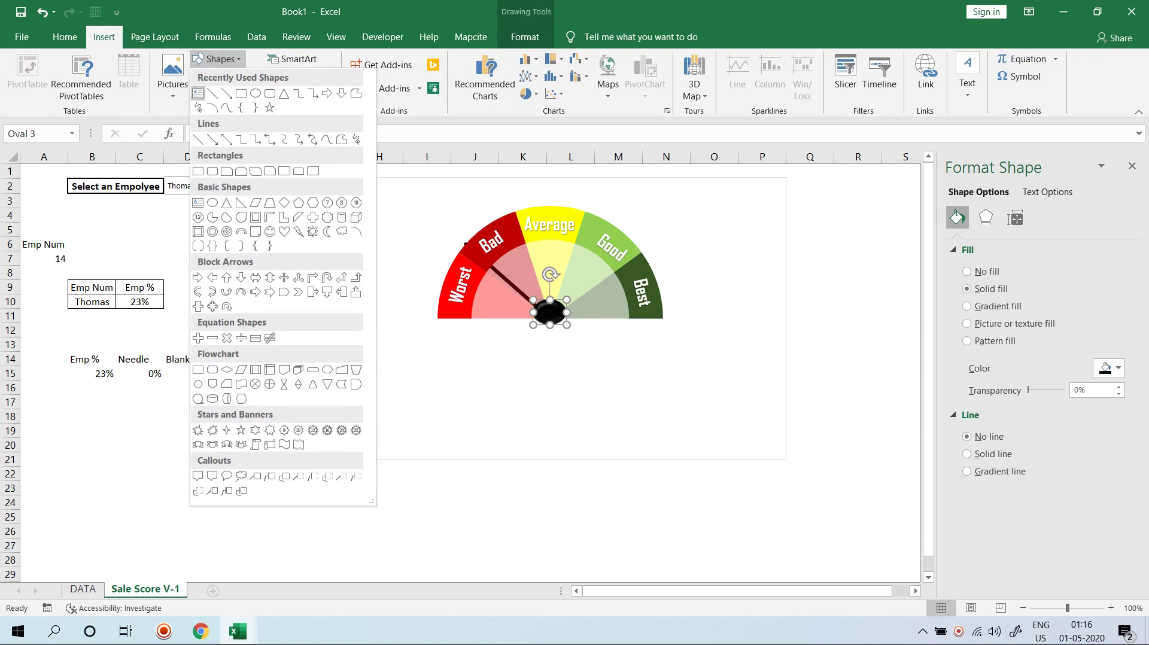
{"action": "left_click", "coordinate": [197, 93]}
{"action": "left_click_drag", "start_coordinate": [529, 305], "coordinate": [583, 322]}
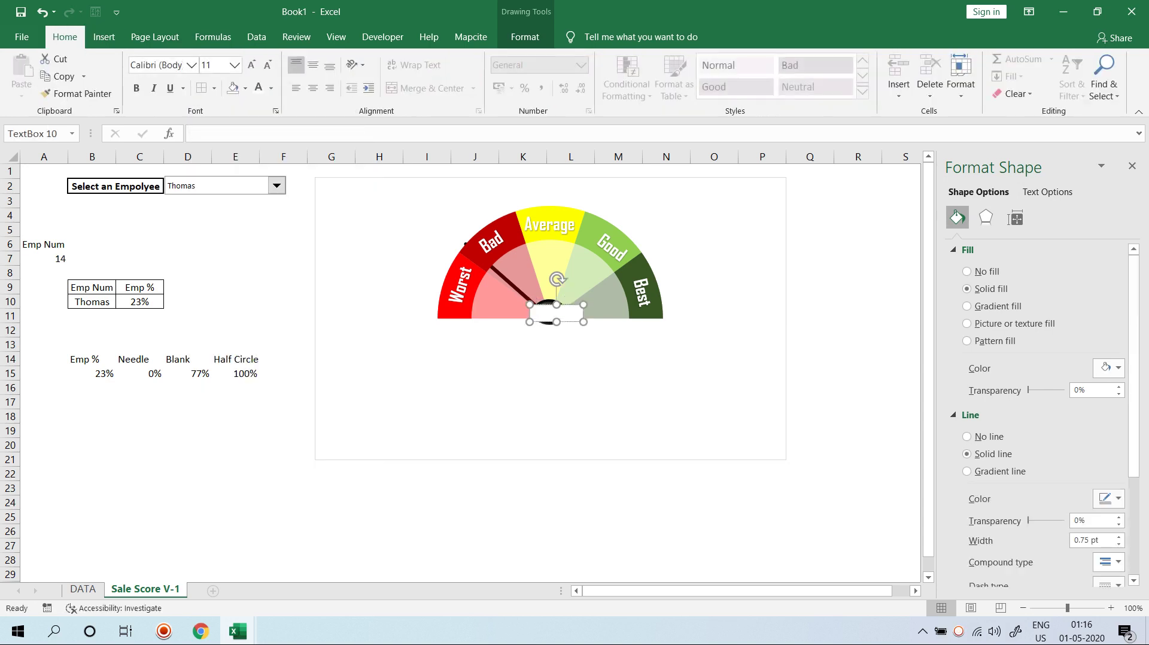
{"action": "type", "text": "="}
{"action": "left_click", "coordinate": [92, 373]}
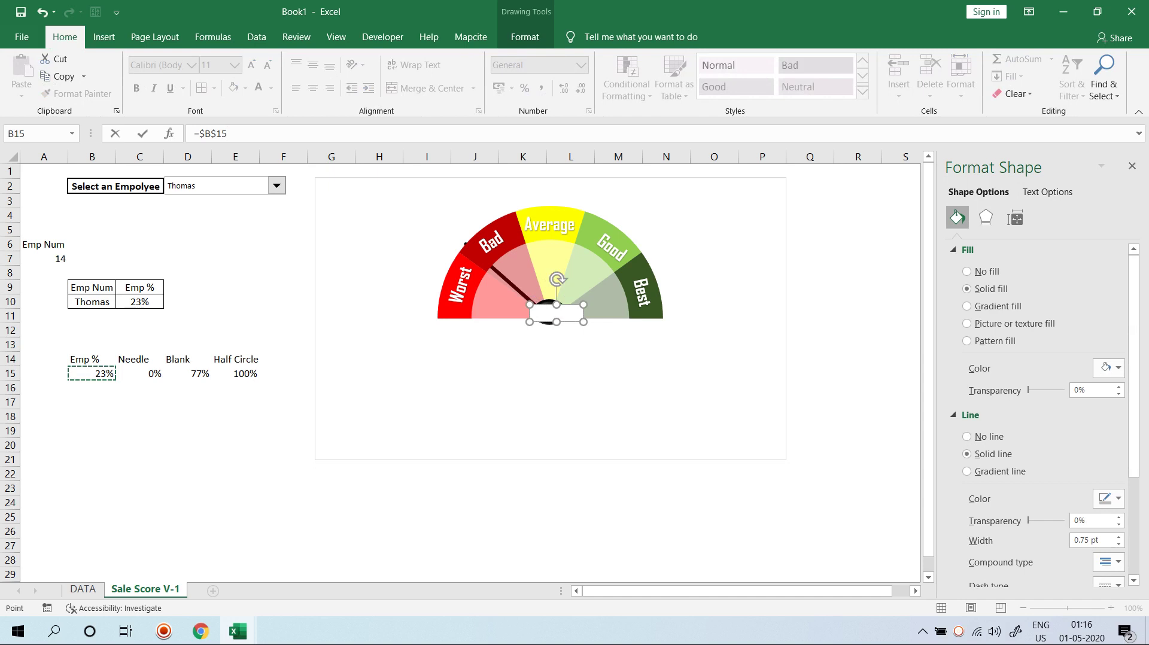
{"action": "key", "text": "Return"}
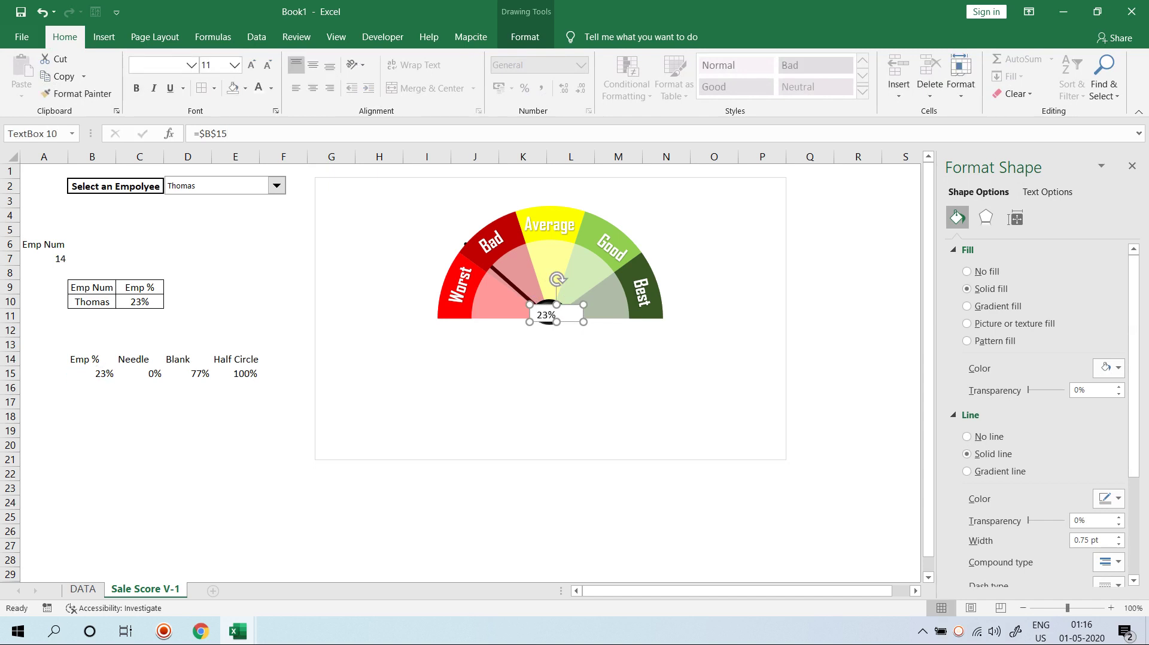
{"action": "left_click", "coordinate": [570, 531]}
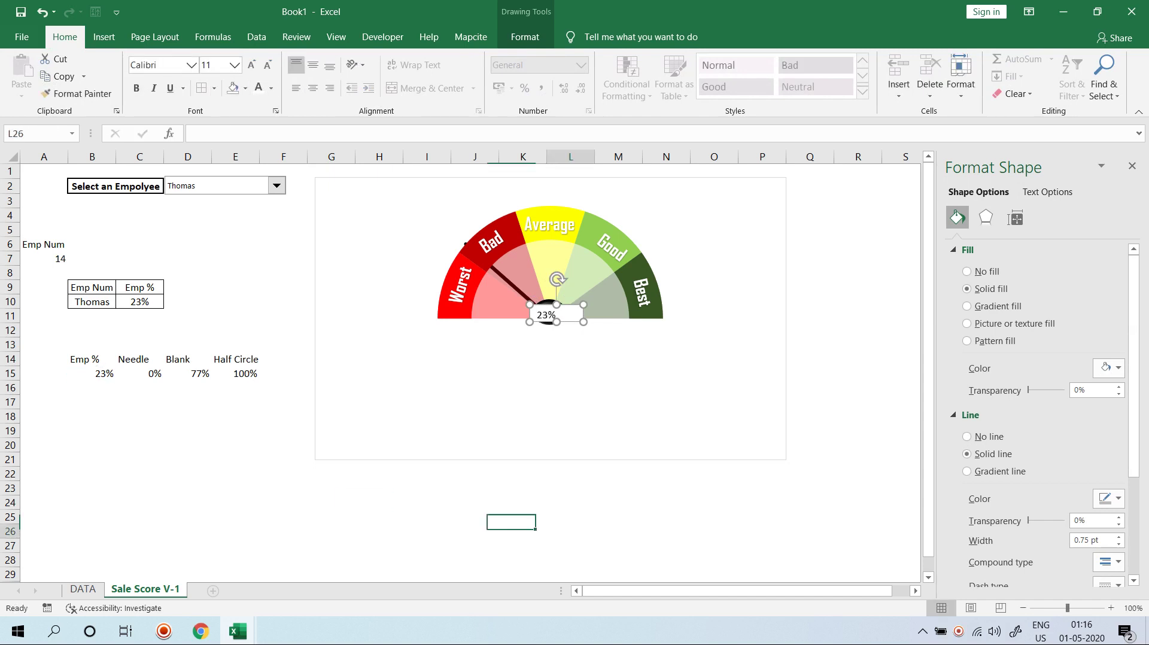
- Centre and middle-align the percentage label, and make it bold Agency FB
{"action": "left_click", "coordinate": [548, 315]}
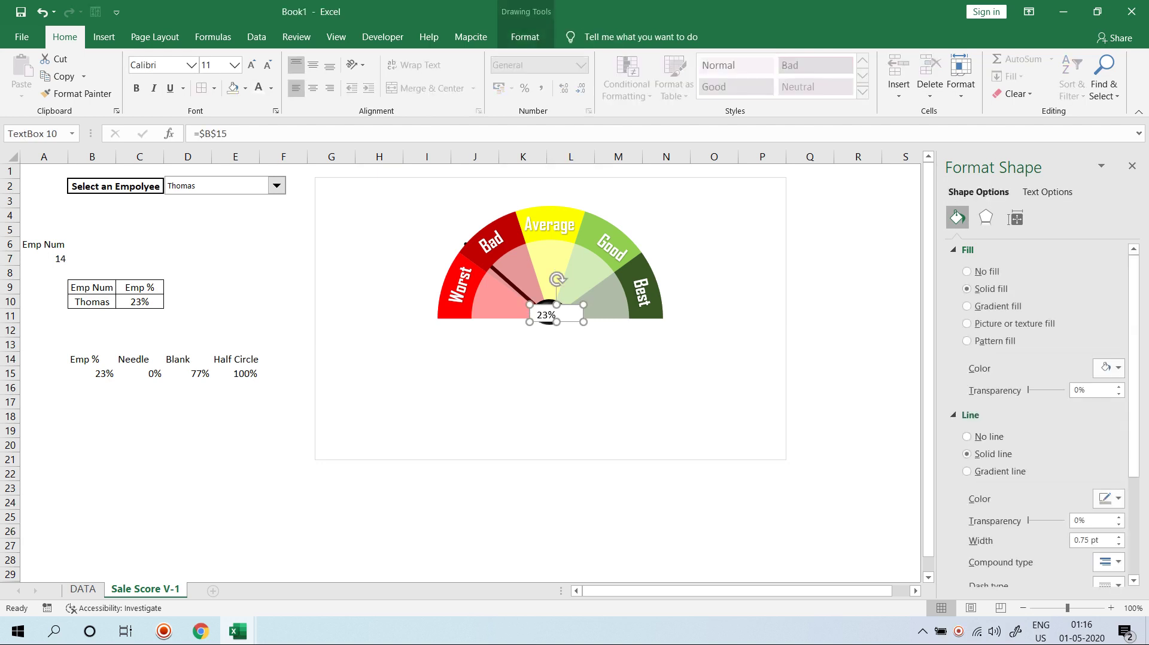
{"action": "left_click", "coordinate": [312, 87]}
{"action": "left_click", "coordinate": [312, 65]}
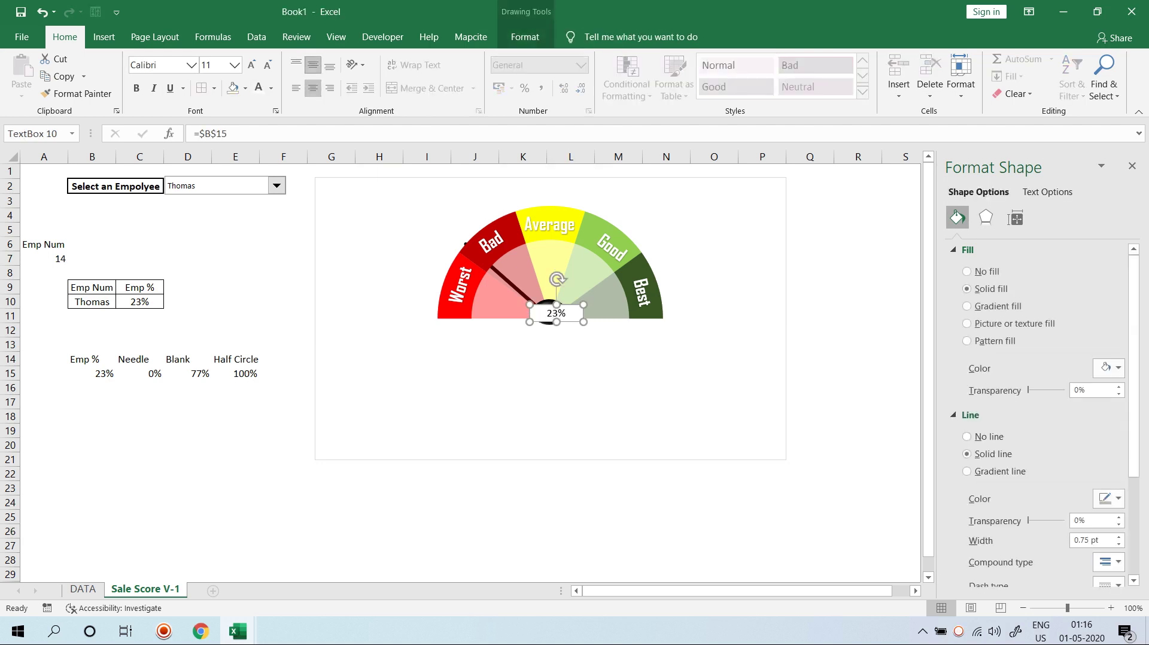
{"action": "left_click", "coordinate": [136, 88]}
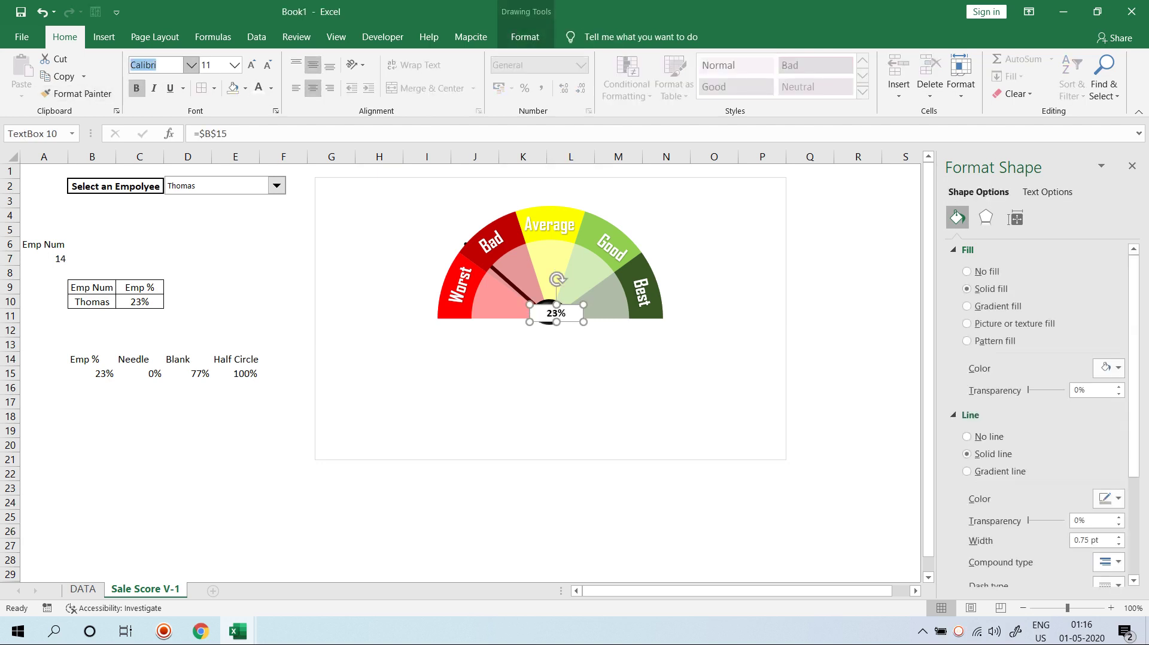
{"action": "type", "text": "Ag"}
{"action": "key", "text": "Return"}
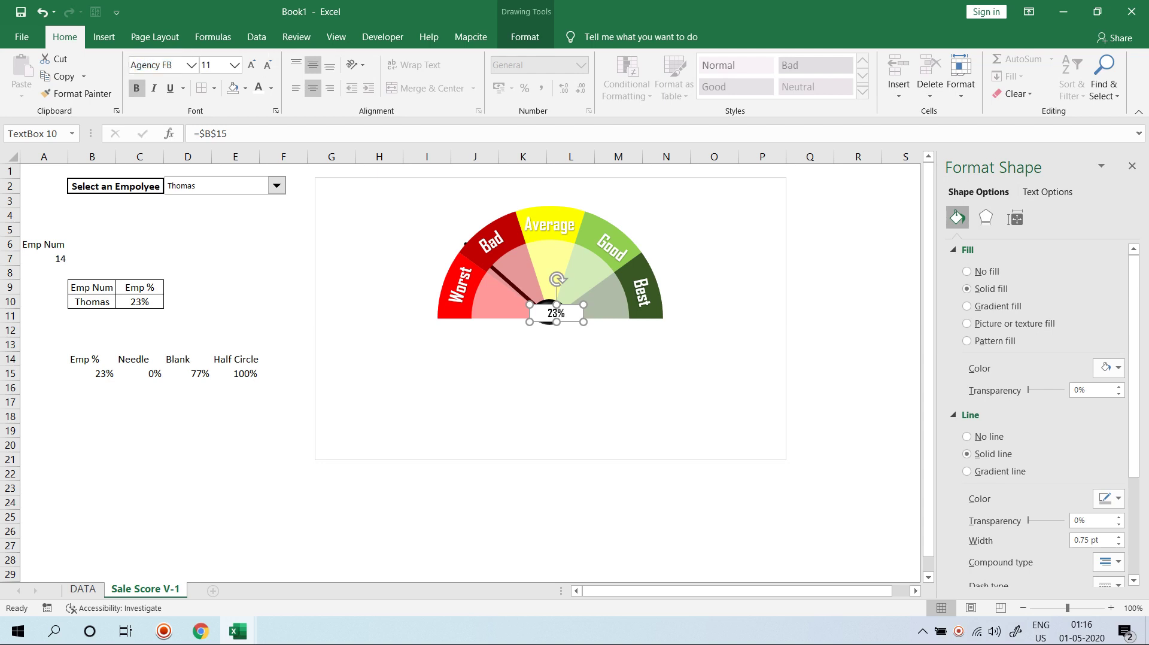
{"action": "left_click", "coordinate": [379, 516]}
- Give the percentage label a black fill and no outline
{"action": "left_click", "coordinate": [556, 313]}
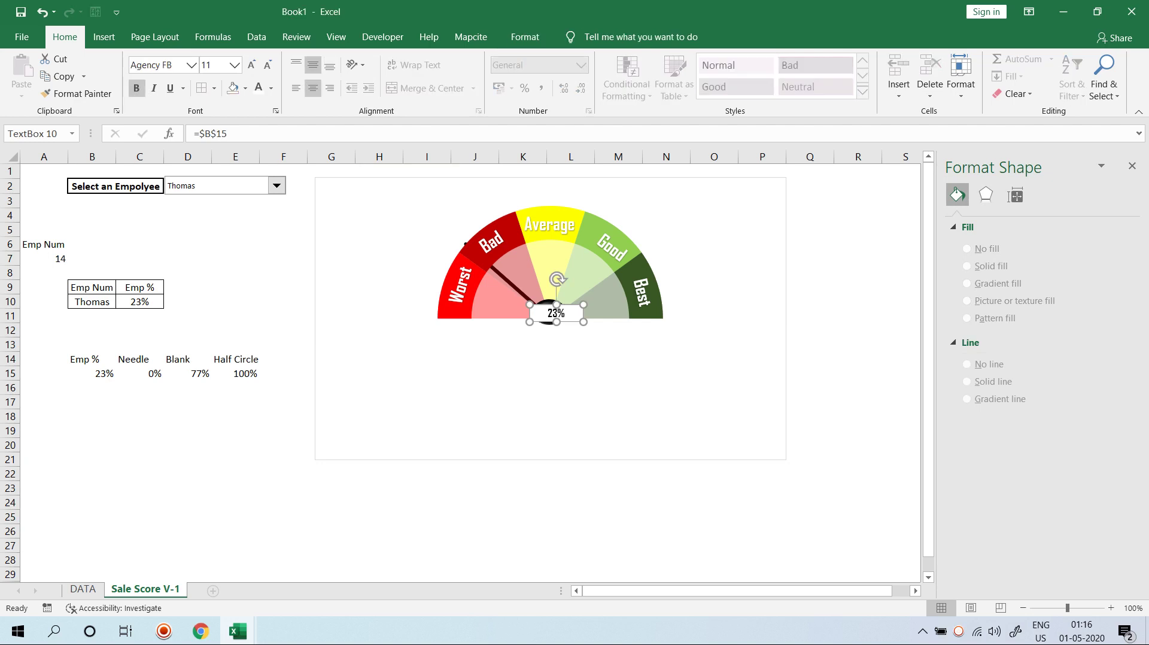
{"action": "left_click", "coordinate": [524, 37]}
{"action": "left_click", "coordinate": [535, 58]}
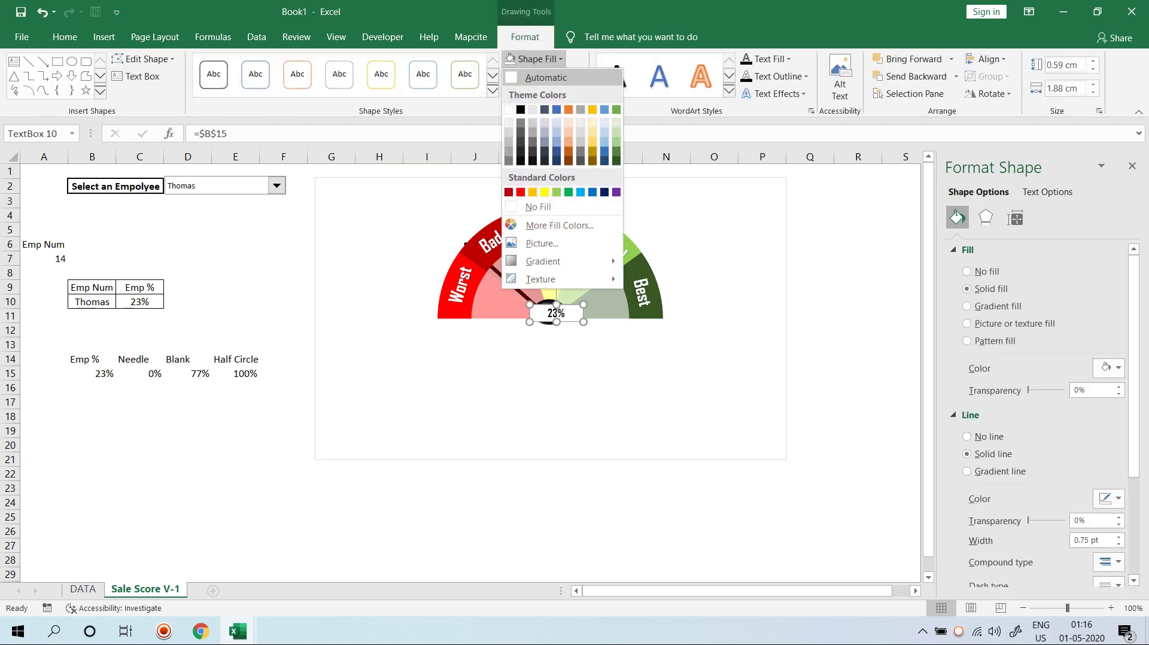
{"action": "left_click", "coordinate": [519, 110]}
{"action": "left_click", "coordinate": [546, 76]}
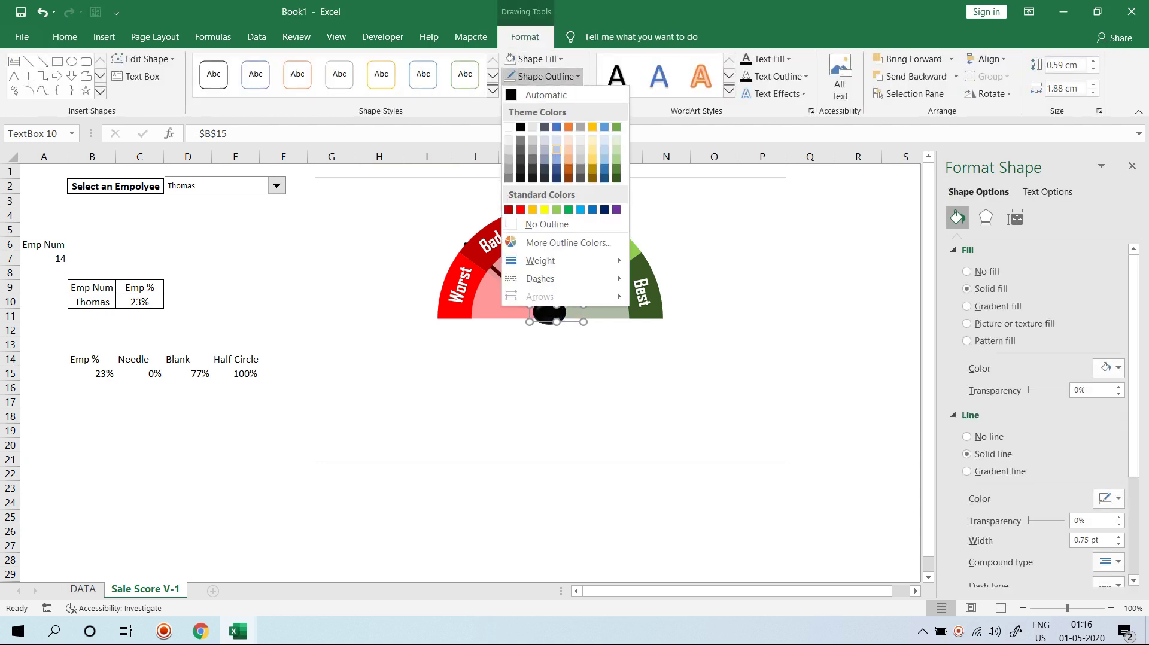
{"action": "left_click", "coordinate": [569, 225]}
{"action": "left_click", "coordinate": [464, 517]}
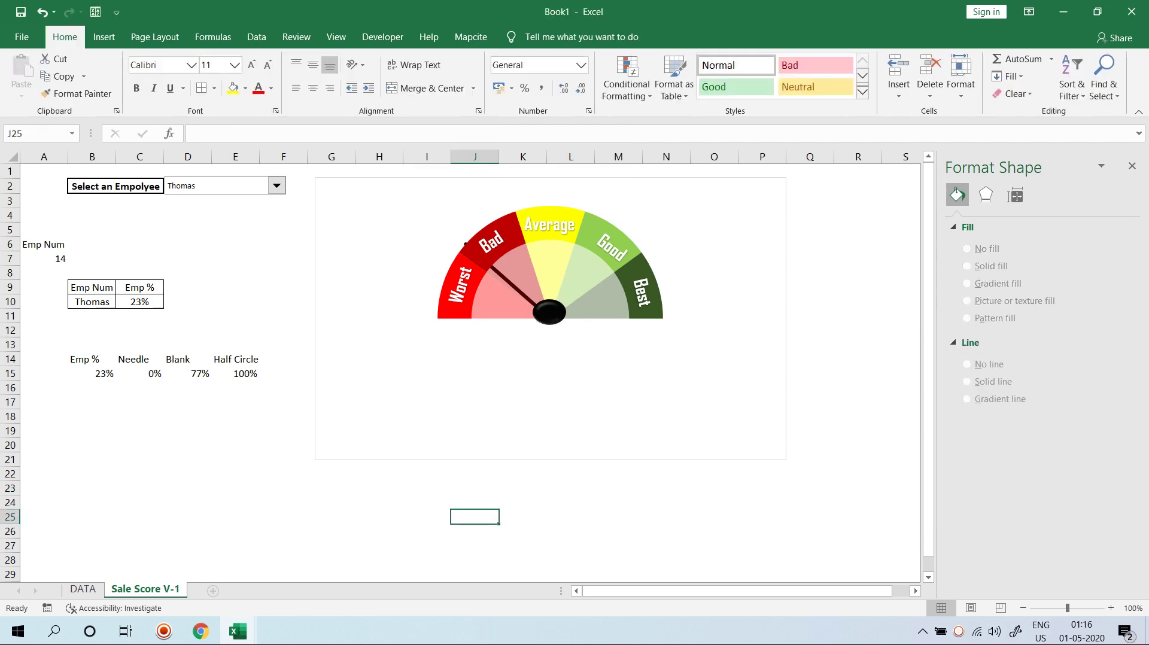
- Make the percentage text white and centre the label on the hub
{"action": "left_click", "coordinate": [556, 313]}
{"action": "left_click", "coordinate": [525, 37]}
{"action": "left_click", "coordinate": [64, 37]}
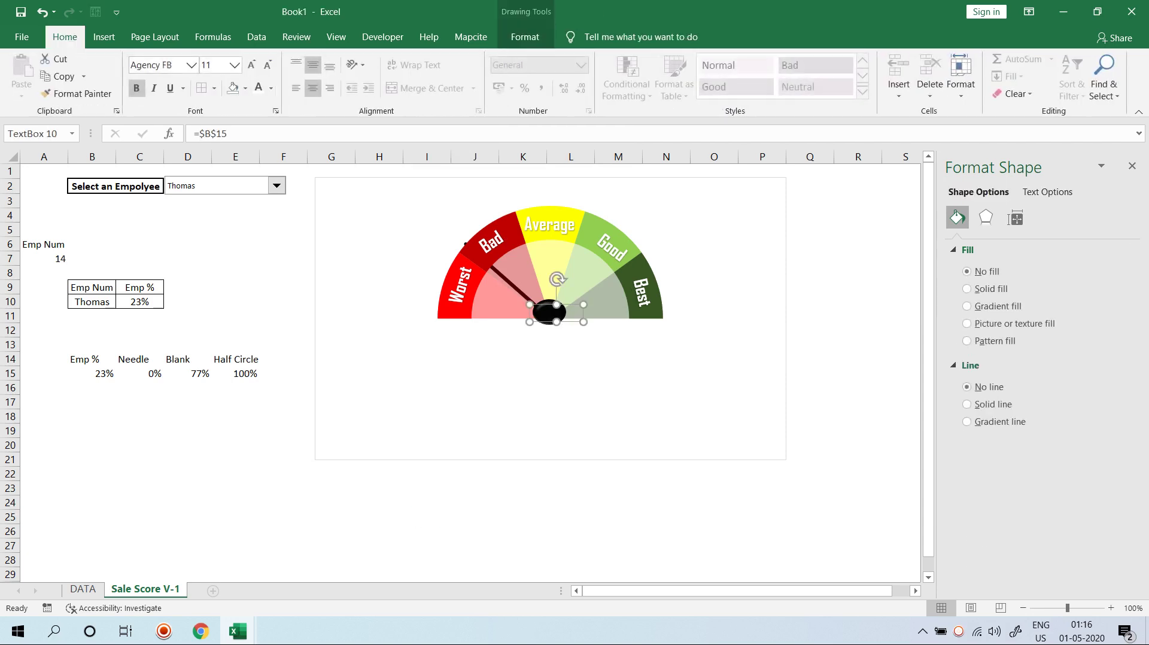
{"action": "left_click", "coordinate": [258, 88]}
{"action": "left_click_drag", "start_coordinate": [556, 313], "coordinate": [551, 312]}
{"action": "left_click", "coordinate": [235, 444]}
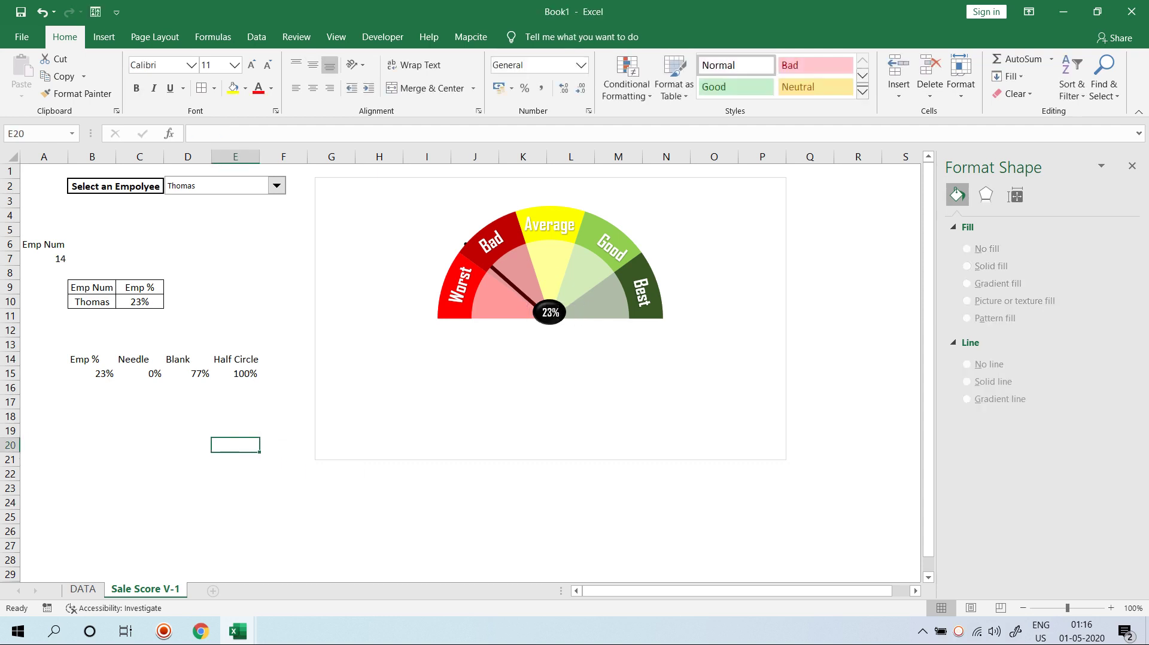
- Pick two other employees from the dropdown to check the gauge's score label updates
{"action": "left_click", "coordinate": [276, 185]}
{"action": "left_click", "coordinate": [225, 281]}
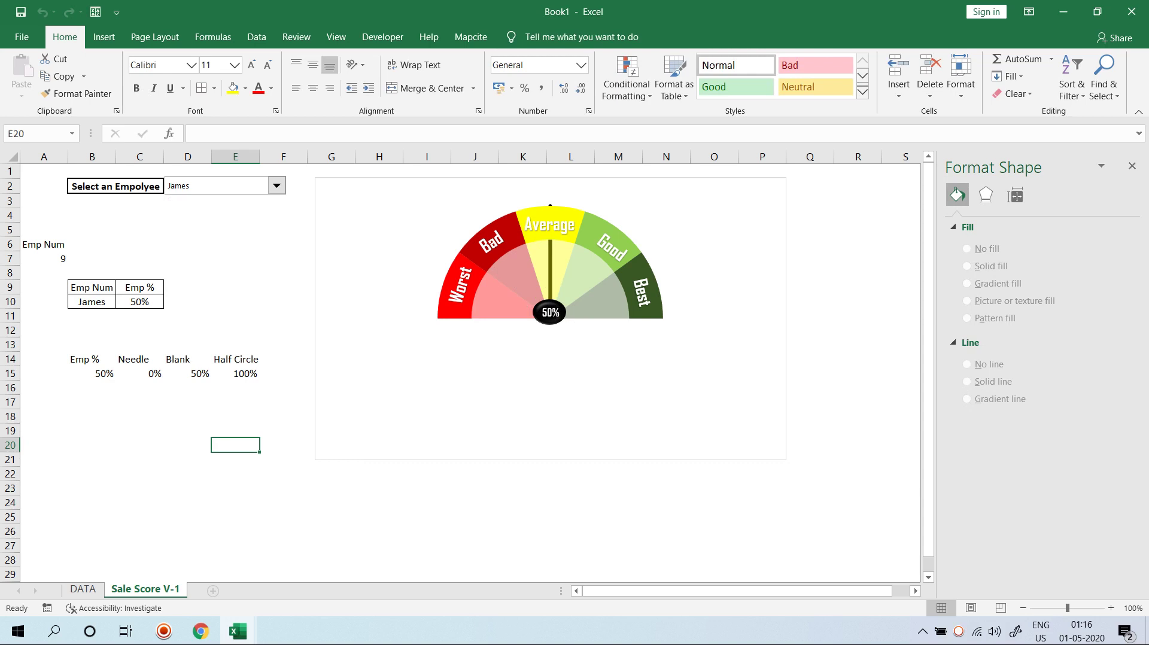
{"action": "left_click", "coordinate": [276, 186]}
{"action": "left_click", "coordinate": [179, 302]}
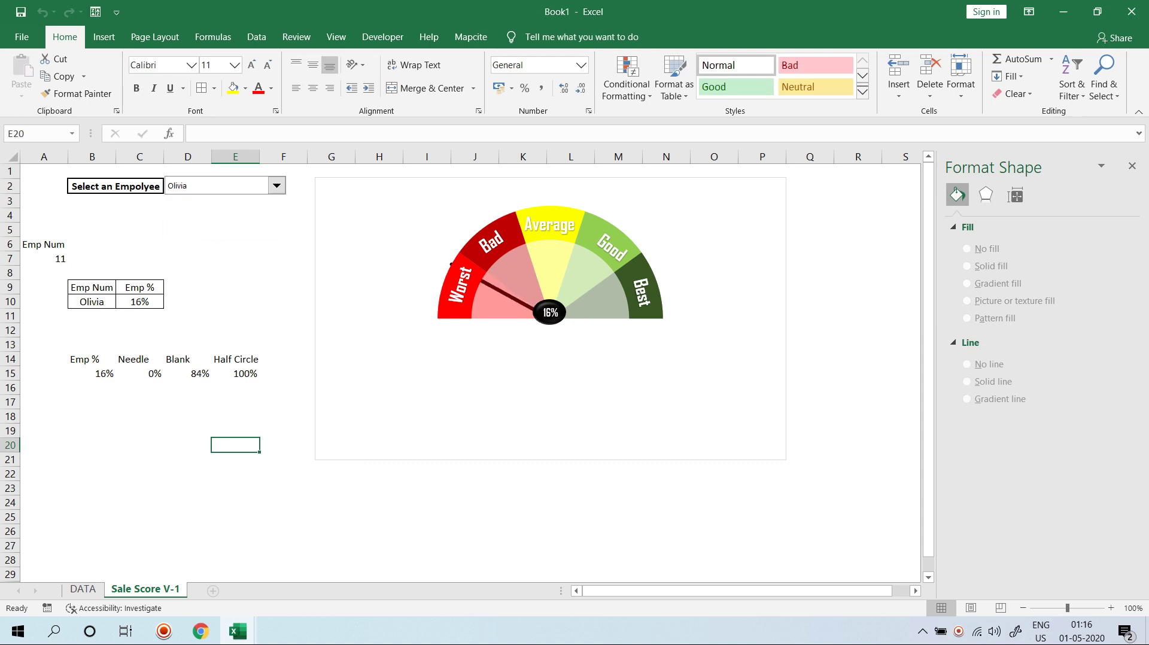
{"action": "left_click", "coordinate": [283, 258]}
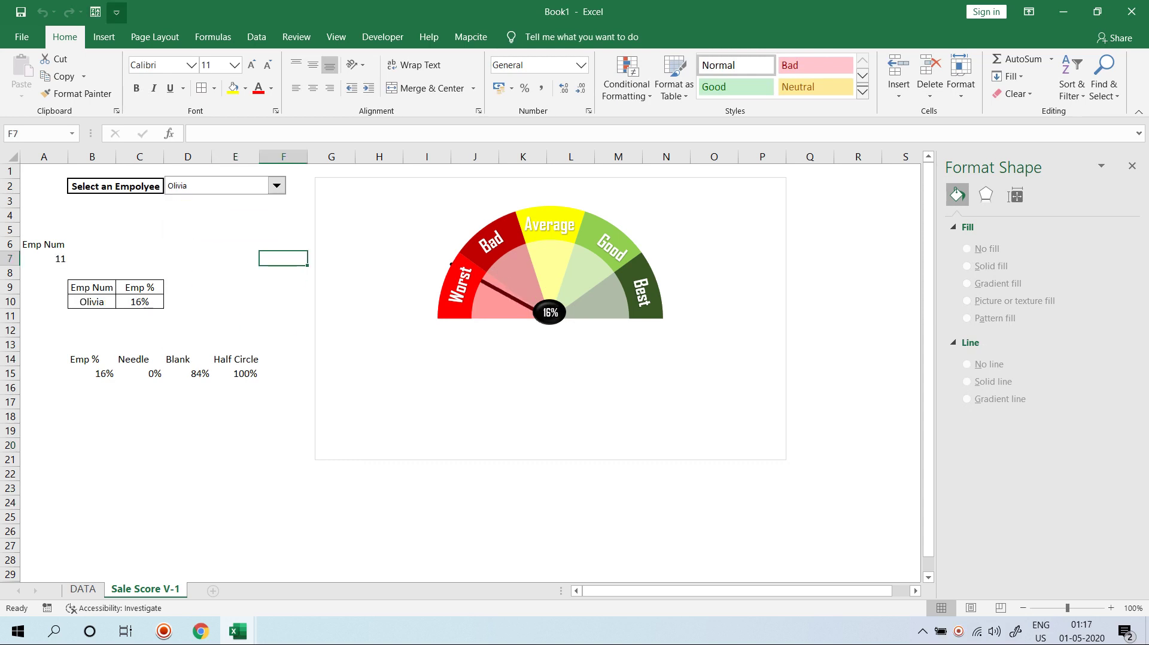
{"action": "left_click", "coordinate": [104, 36]}
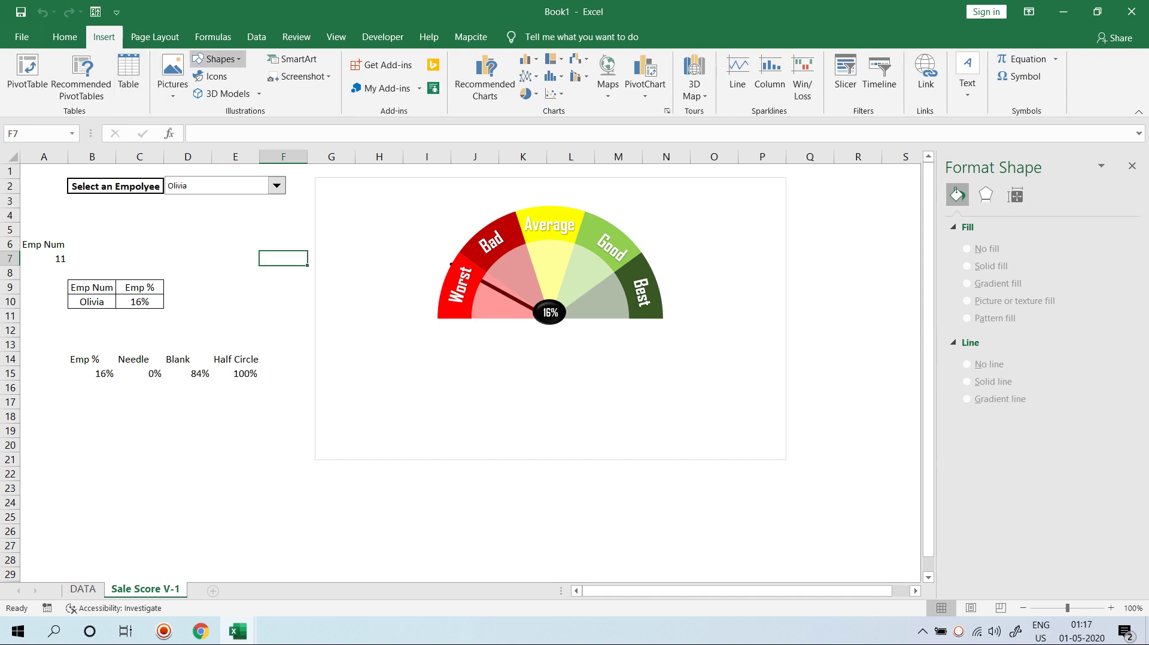
- Draw a text box below the gauge and link it to cell B10 with =$B$10
{"action": "left_click", "coordinate": [217, 59]}
{"action": "left_click", "coordinate": [198, 93]}
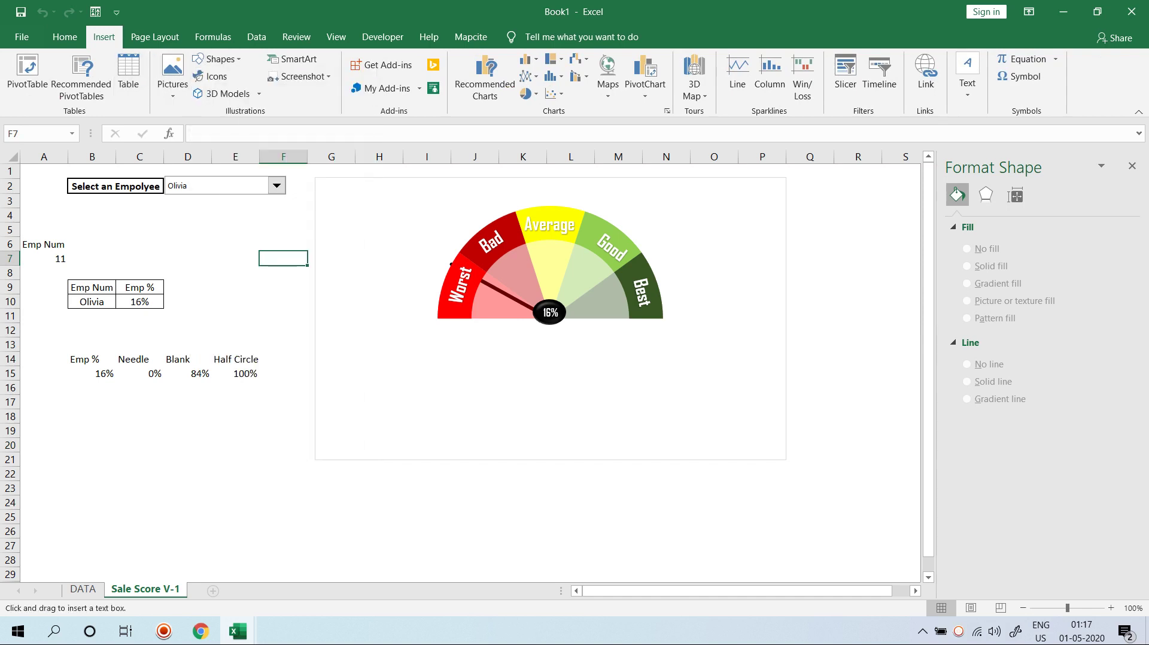
{"action": "left_click_drag", "start_coordinate": [486, 334], "coordinate": [646, 366]}
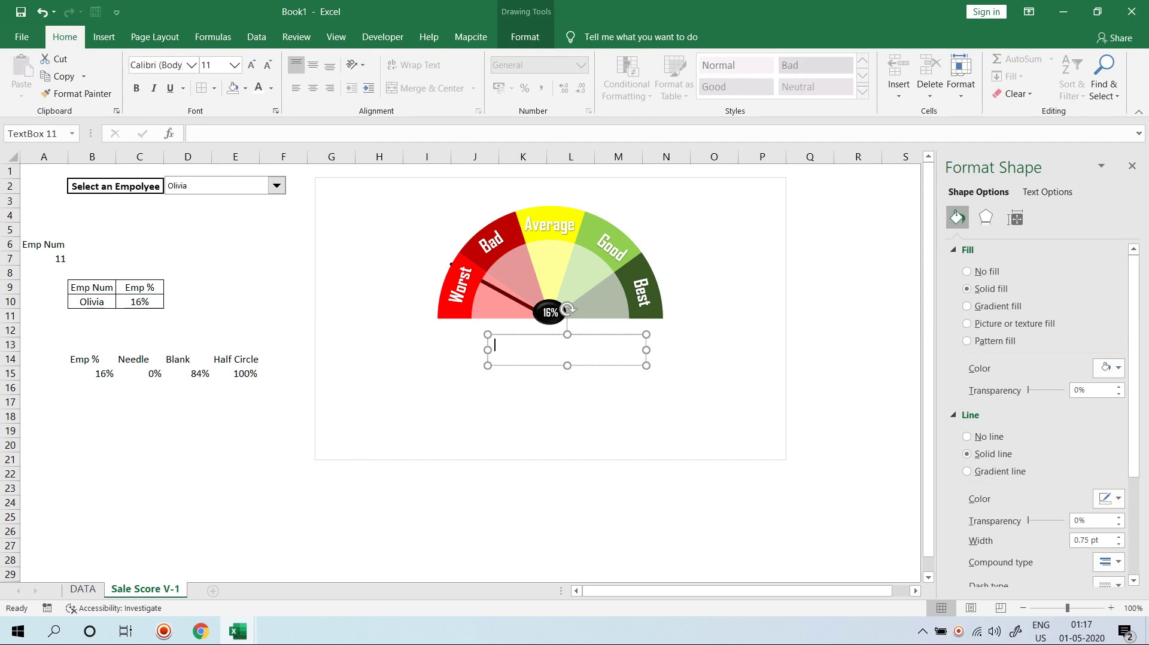
{"action": "left_click", "coordinate": [197, 134]}
{"action": "type", "text": "="}
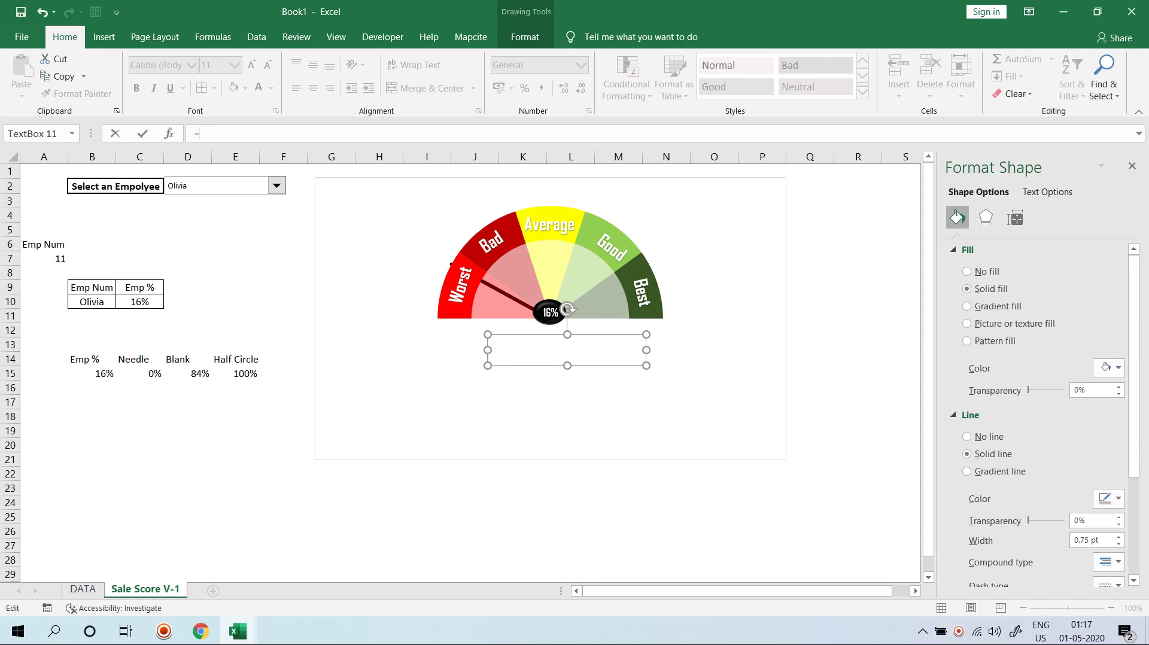
{"action": "left_click", "coordinate": [91, 301]}
{"action": "key", "text": "Return"}
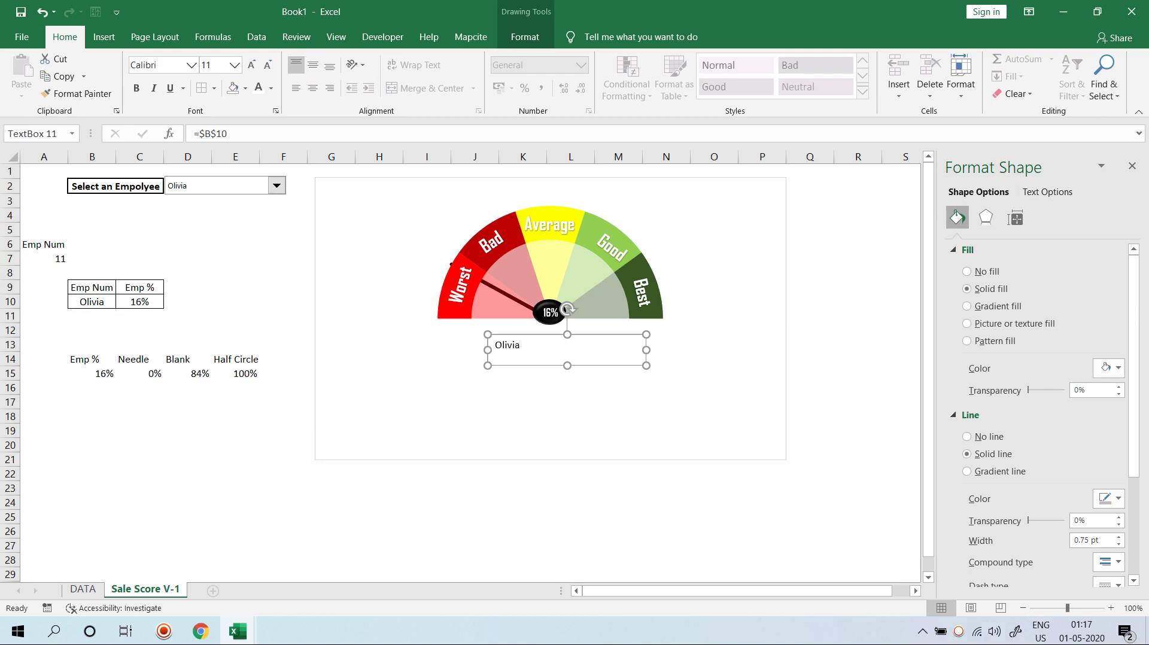
- Centre and middle-align the name, and make it bold Agency FB
{"action": "left_click", "coordinate": [313, 65]}
{"action": "left_click", "coordinate": [313, 88]}
{"action": "left_click", "coordinate": [136, 88]}
{"action": "left_click", "coordinate": [155, 65]}
{"action": "type", "text": "F"}
{"action": "key", "text": "BackSpace"}
{"action": "key", "text": "BackSpace"}
{"action": "type", "text": "Ag"}
{"action": "key", "text": "Return"}
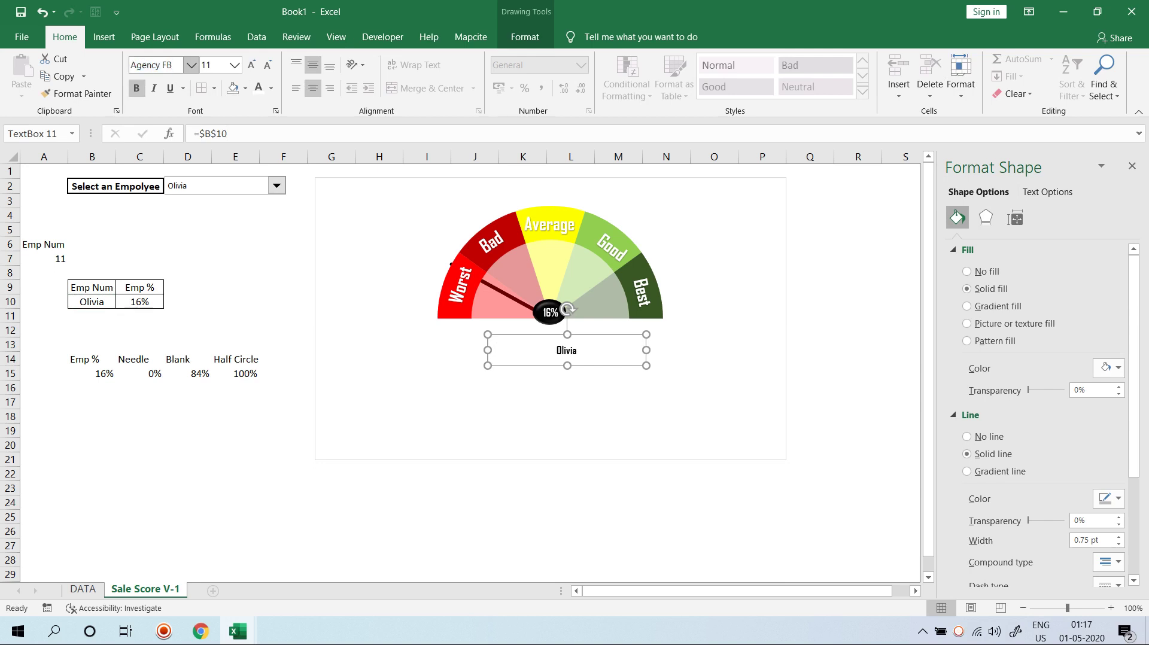
- Enlarge the name text to 20 pt and centre the box under the gauge hub
{"action": "left_click", "coordinate": [252, 64]}
{"action": "left_click", "coordinate": [252, 65]}
{"action": "left_click", "coordinate": [251, 64]}
{"action": "left_click", "coordinate": [252, 64]}
{"action": "left_click", "coordinate": [251, 64]}
{"action": "left_click_drag", "start_coordinate": [567, 309], "coordinate": [550, 310]}
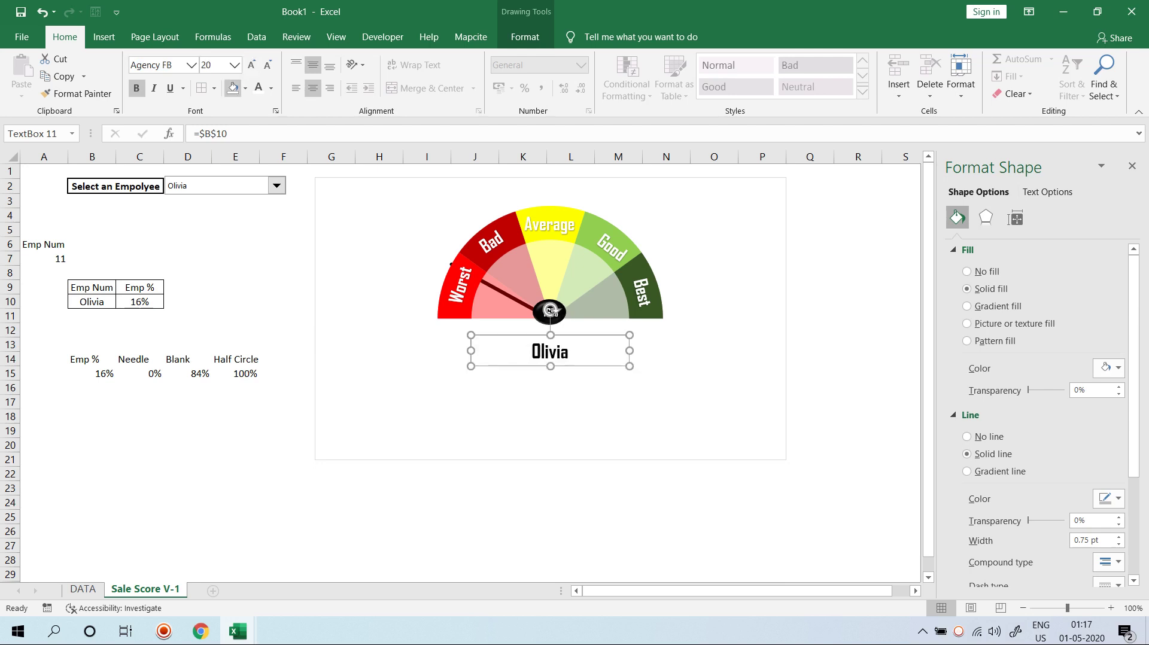
{"action": "left_click", "coordinate": [187, 416]}
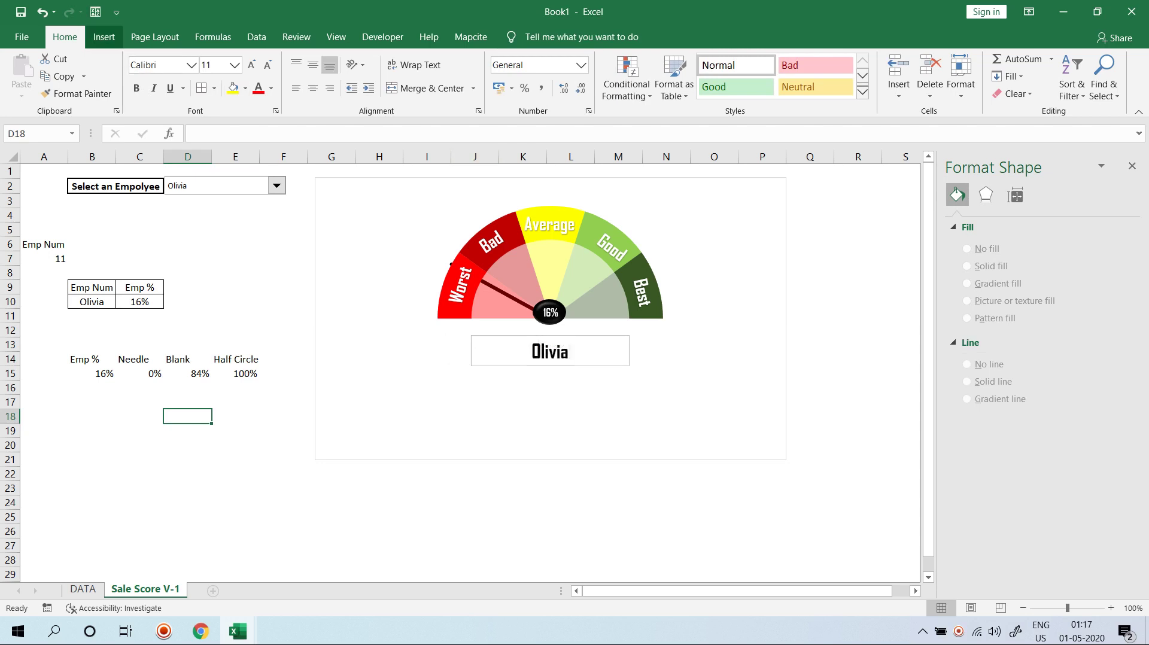
{"action": "left_click", "coordinate": [103, 37]}
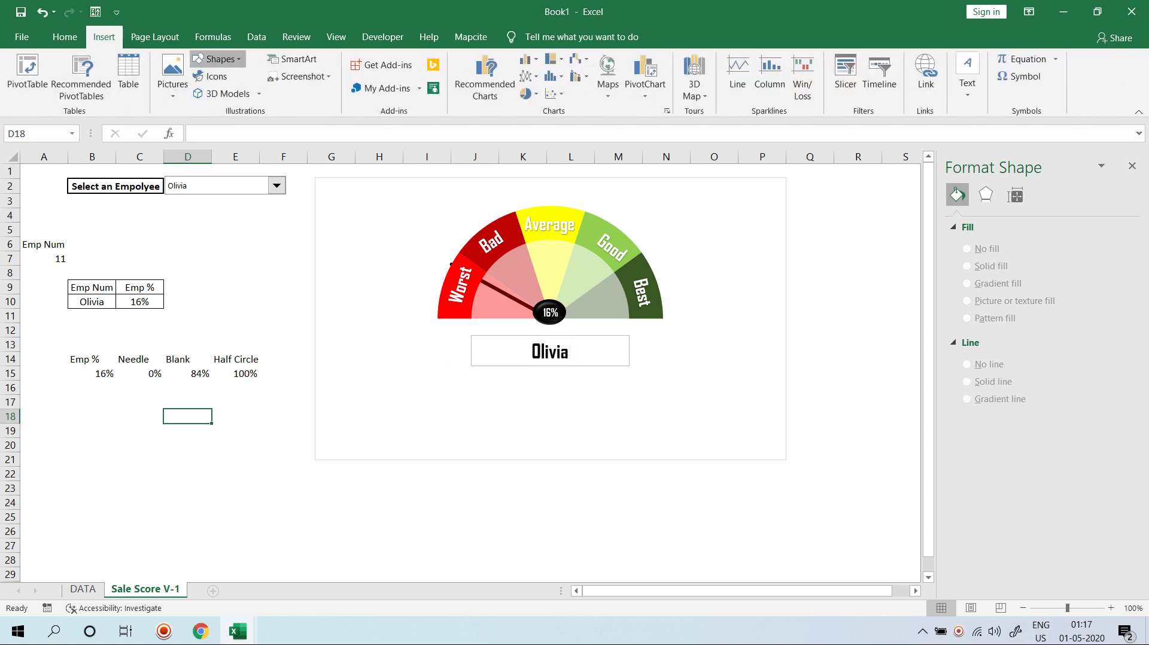
- Draw a small text box left of the gauge's base containing '0%'
{"action": "left_click", "coordinate": [217, 58]}
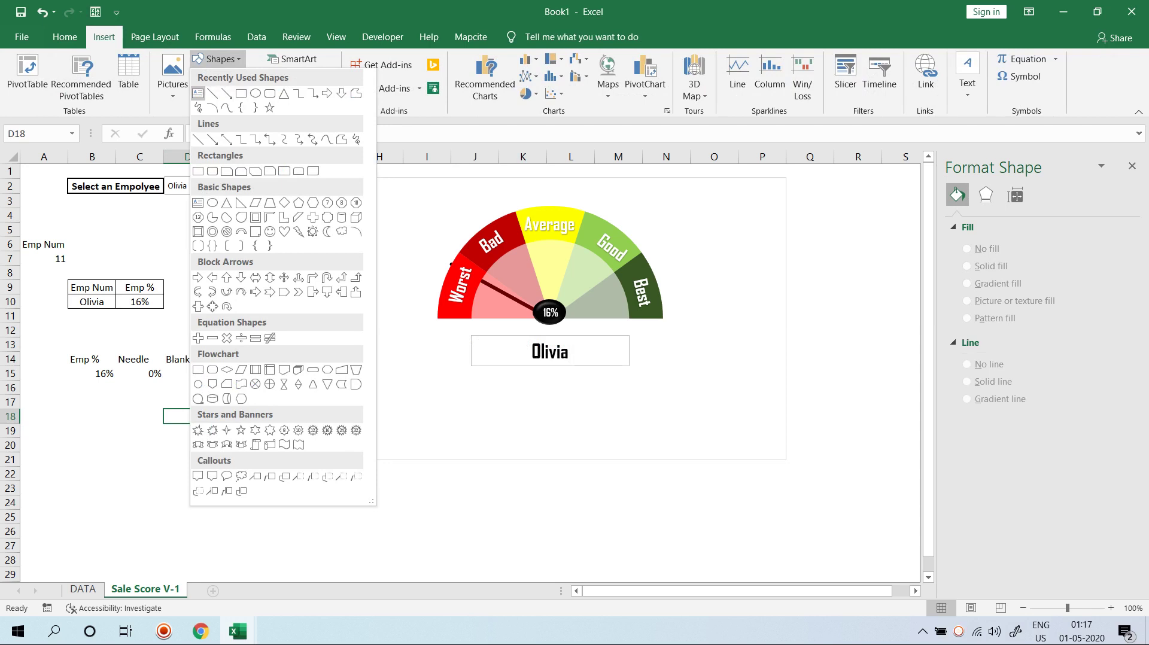
{"action": "left_click", "coordinate": [198, 93]}
{"action": "left_click_drag", "start_coordinate": [390, 302], "coordinate": [441, 319]}
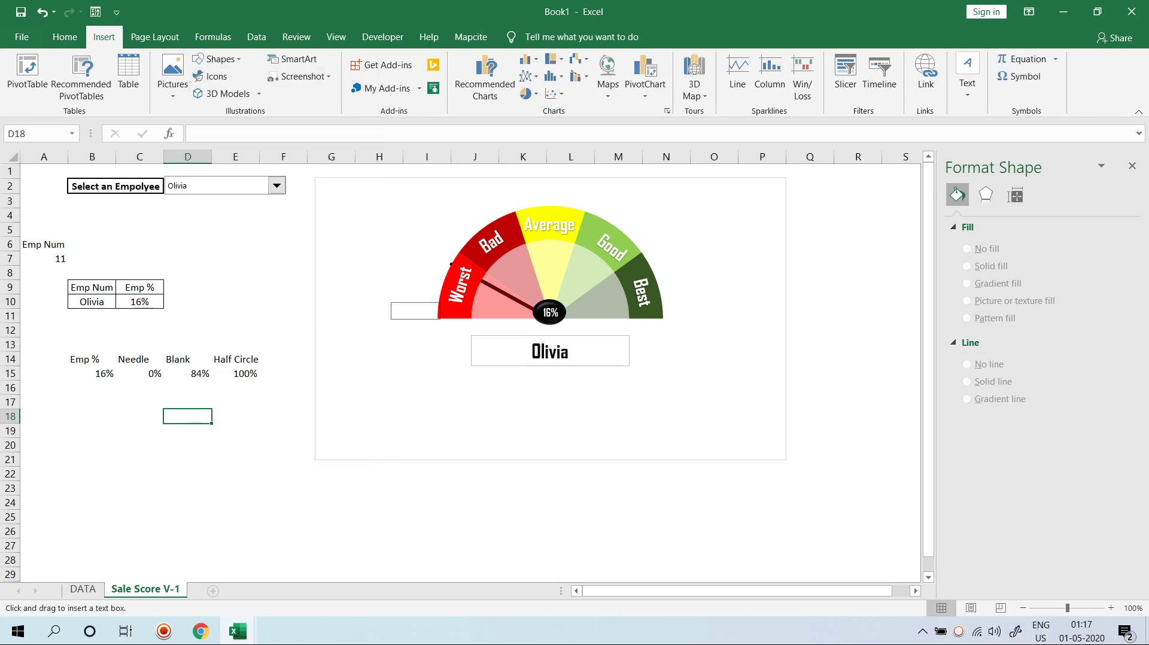
{"action": "type", "text": "0%"}
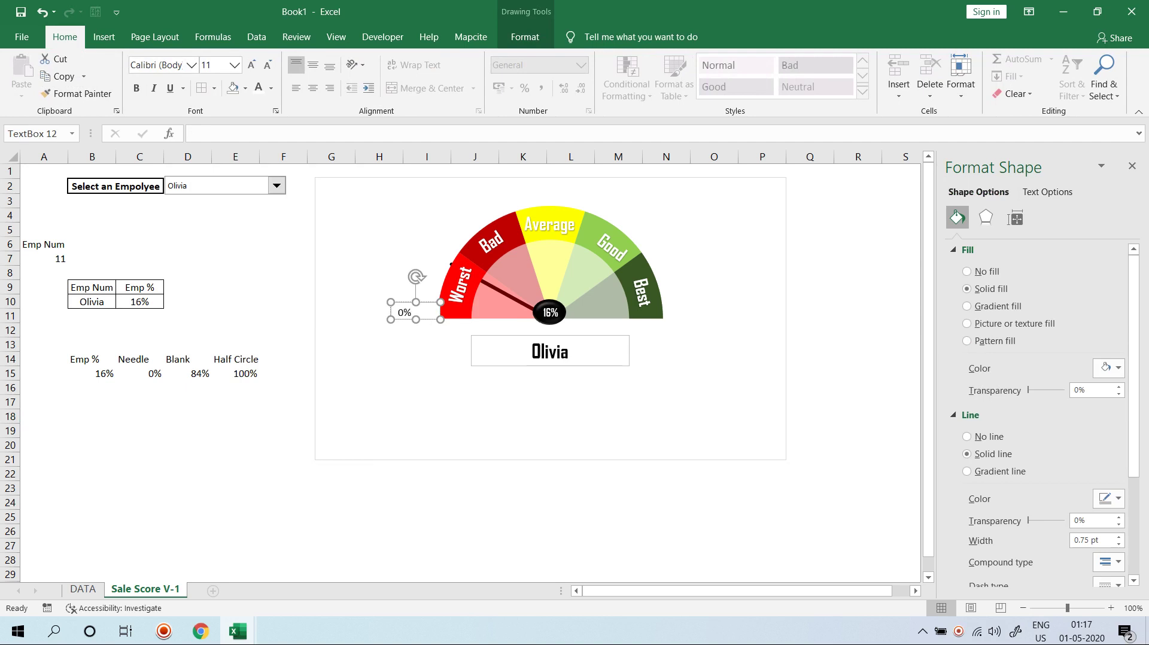
- Format the 0% label as bold Agency FB, right-aligned and slightly larger
{"action": "left_click", "coordinate": [152, 65]}
{"action": "type", "text": "Agency FB"}
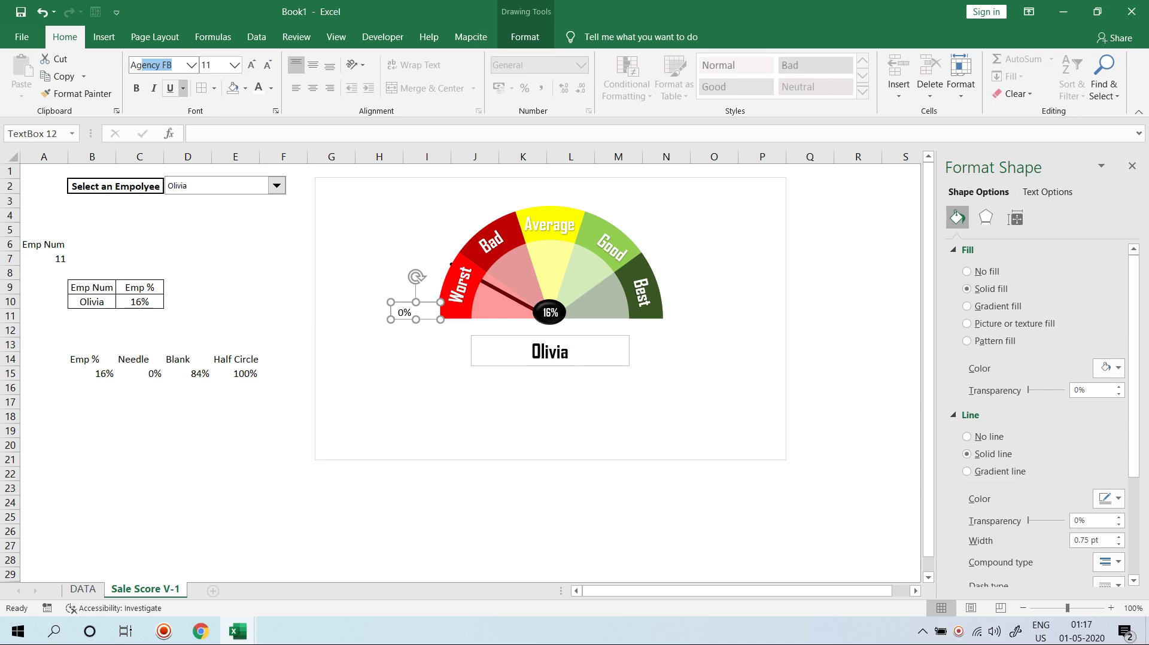
{"action": "key", "text": "Return"}
{"action": "left_click", "coordinate": [137, 88]}
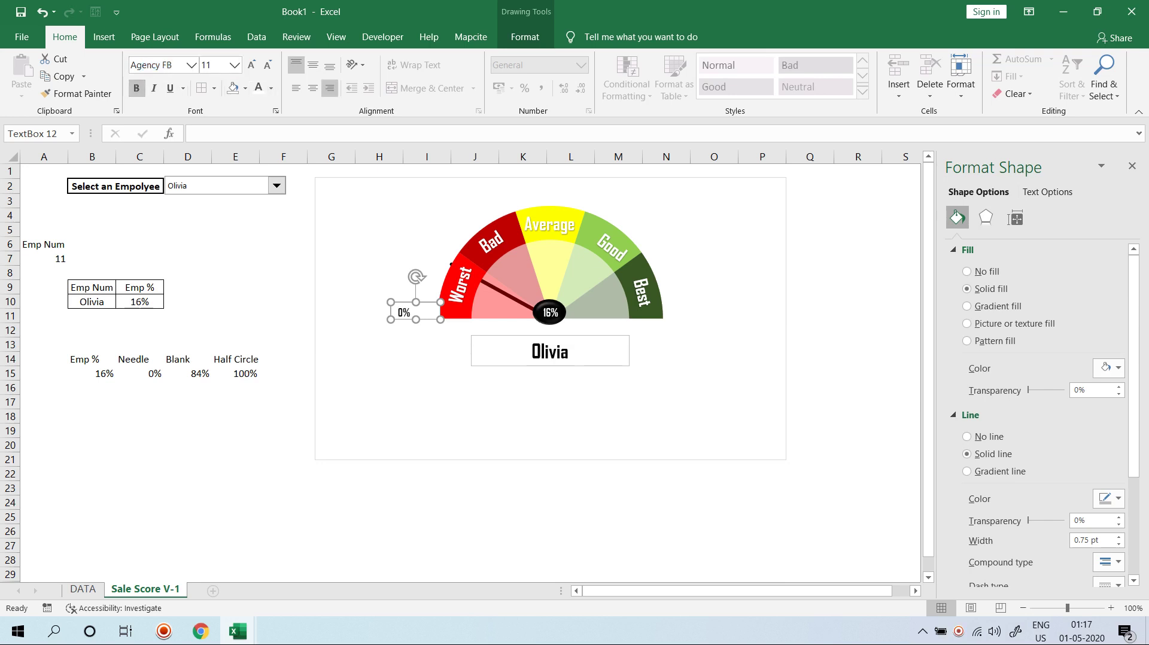
{"action": "left_click", "coordinate": [312, 88]}
{"action": "left_click", "coordinate": [330, 88]}
{"action": "left_click", "coordinate": [250, 64]}
{"action": "left_click", "coordinate": [524, 36]}
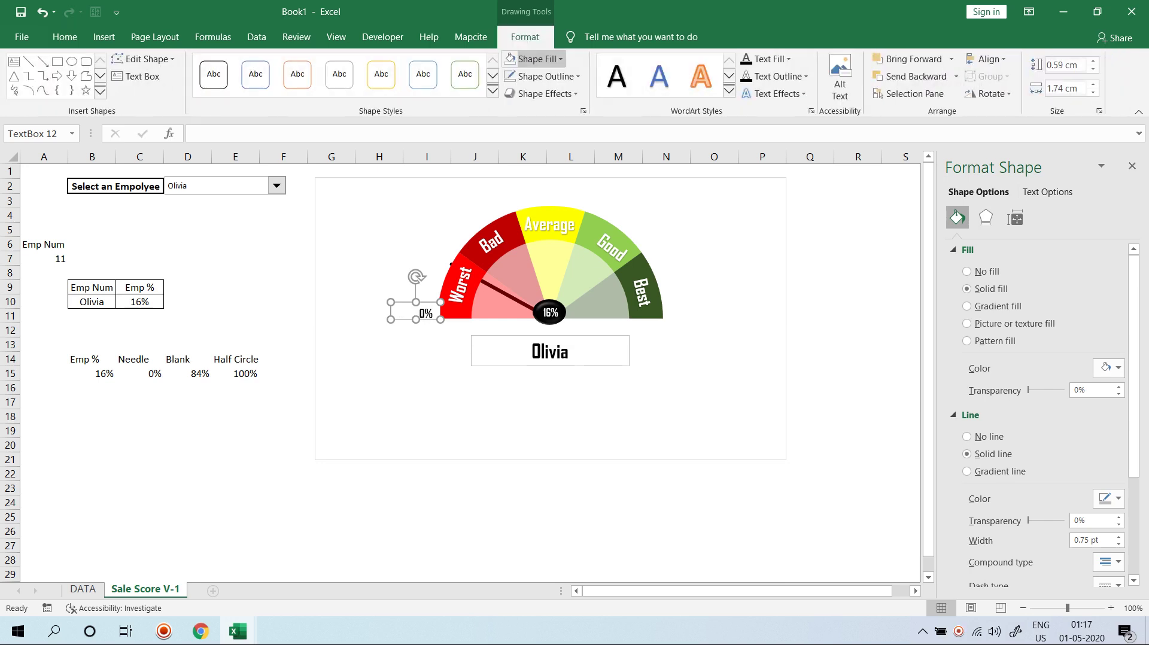
{"action": "left_click", "coordinate": [535, 58]}
{"action": "left_click", "coordinate": [541, 76]}
{"action": "left_click", "coordinate": [541, 76]}
{"action": "left_click", "coordinate": [542, 207]}
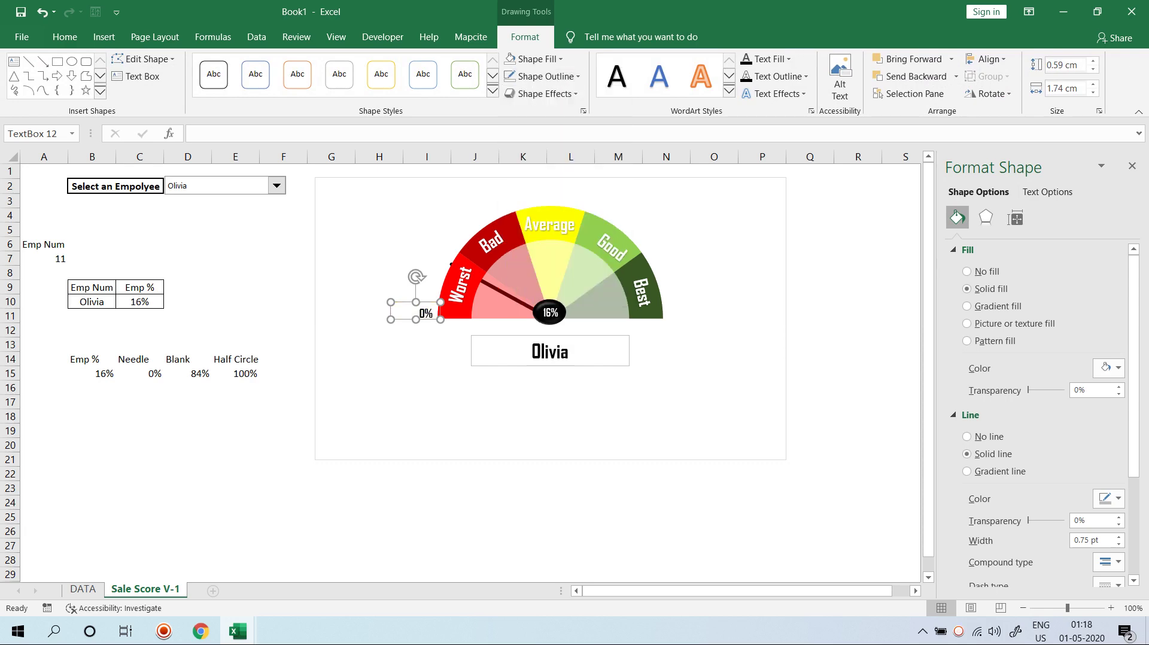
- Copy the 0% label to positions beside Bad, above Average and above Good
{"action": "mouse_move", "coordinate": [420, 313]}
{"action": "left_mouse_down"}
{"action": "mouse_move", "coordinate": [446, 245]}
{"action": "mouse_move", "coordinate": [516, 202]}
{"action": "left_mouse_up"}
{"action": "key", "text": "ctrl+z"}
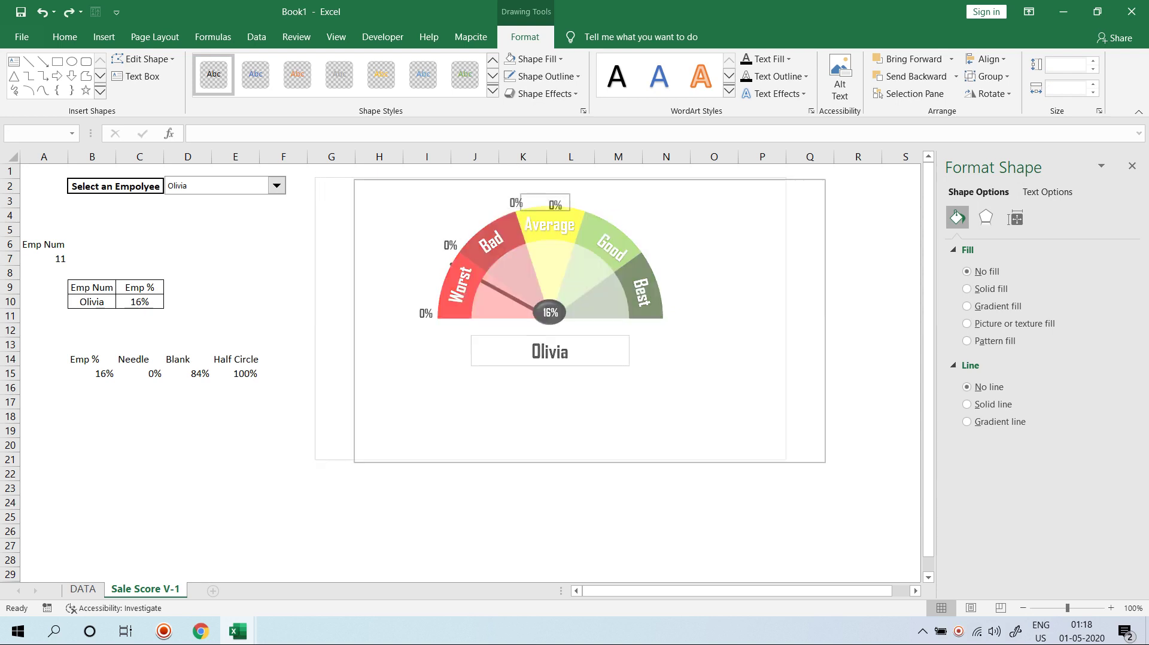
{"action": "left_click", "coordinate": [140, 431]}
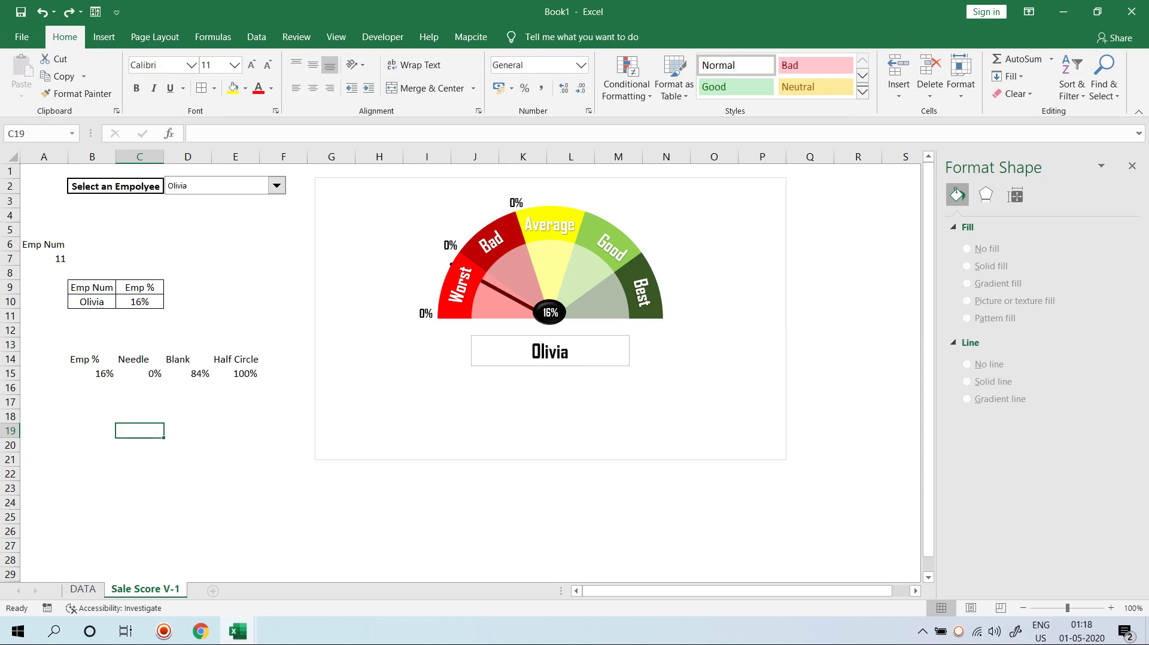
{"action": "left_click", "coordinate": [506, 199]}
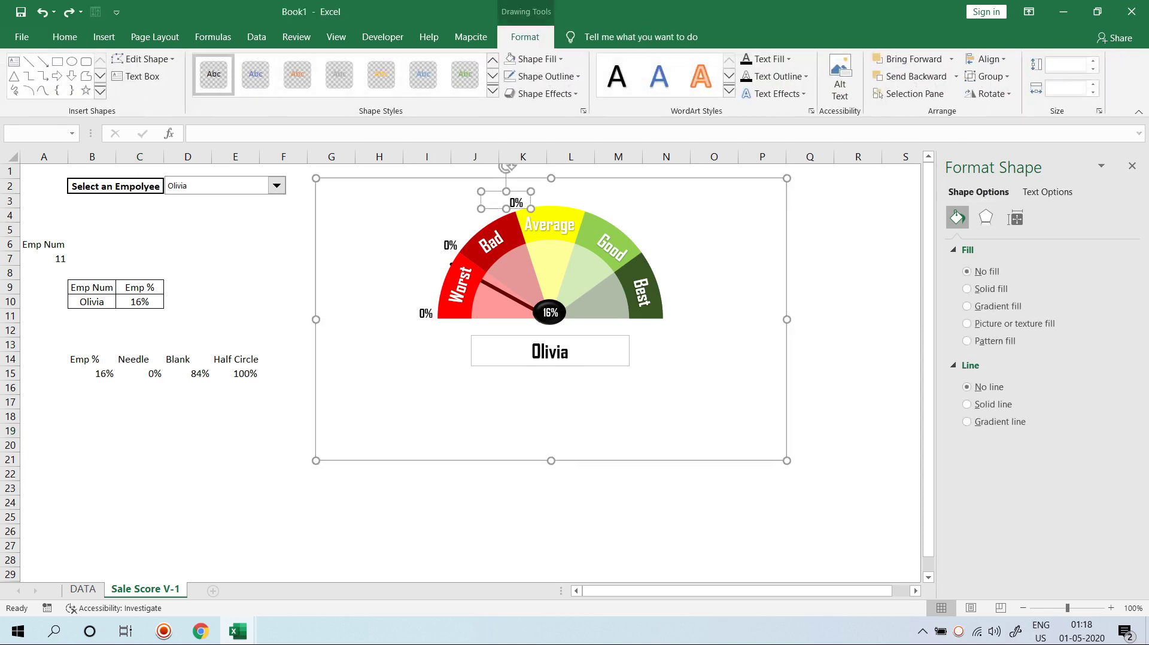
{"action": "left_click", "coordinate": [139, 416]}
{"action": "left_click", "coordinate": [510, 202]}
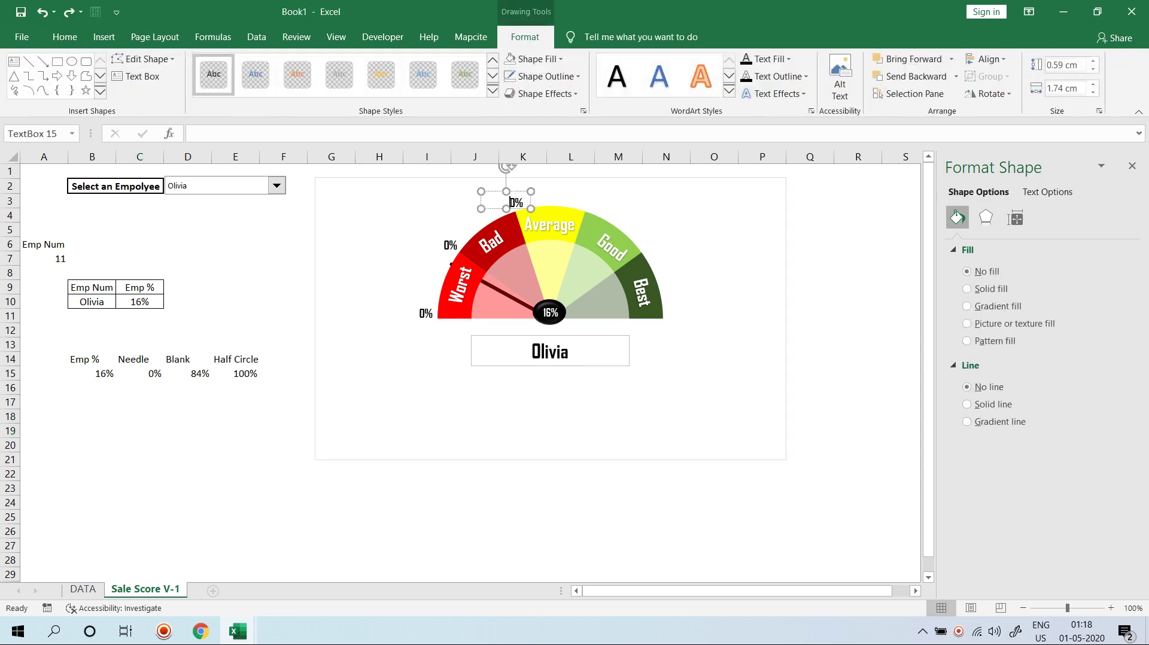
{"action": "left_click_drag", "start_coordinate": [510, 202], "coordinate": [581, 202]}
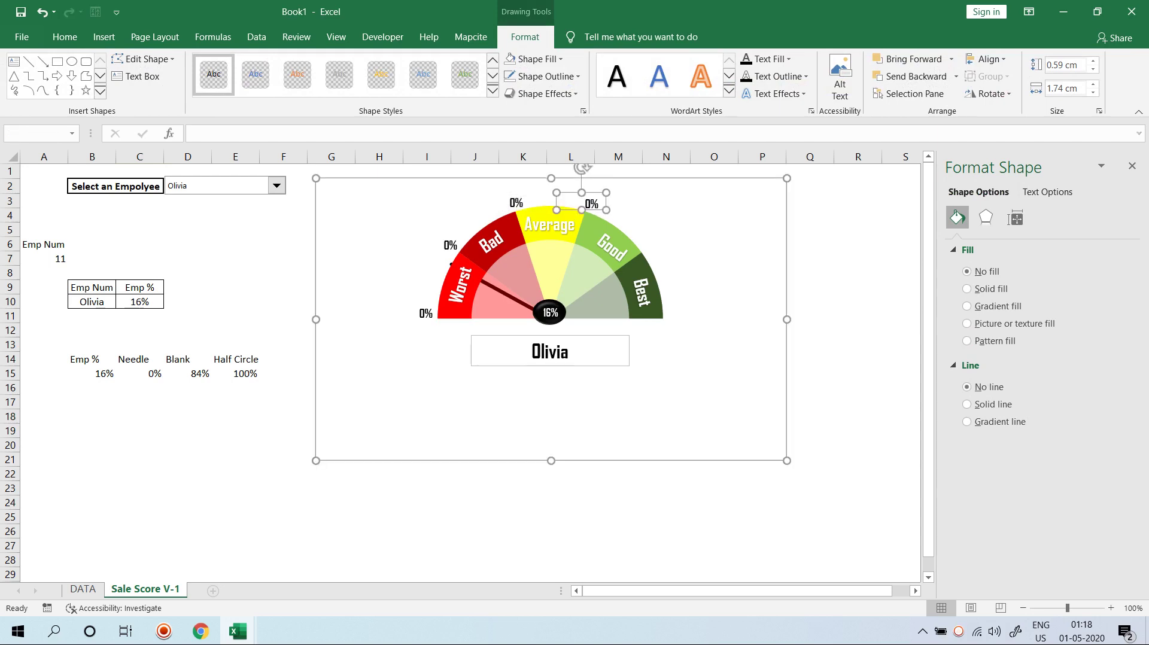
- Copy another 0% label down beside Good and move it toward Best
{"action": "left_click", "coordinate": [236, 402]}
{"action": "left_click", "coordinate": [596, 204]}
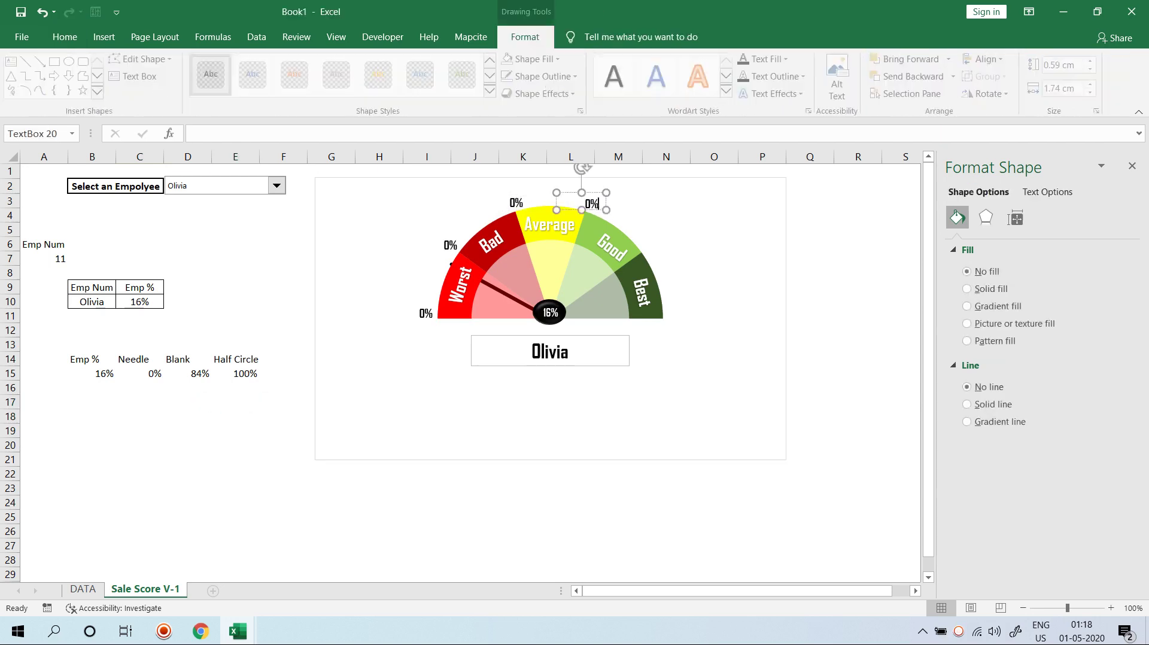
{"action": "left_click_drag", "start_coordinate": [596, 204], "coordinate": [658, 247]}
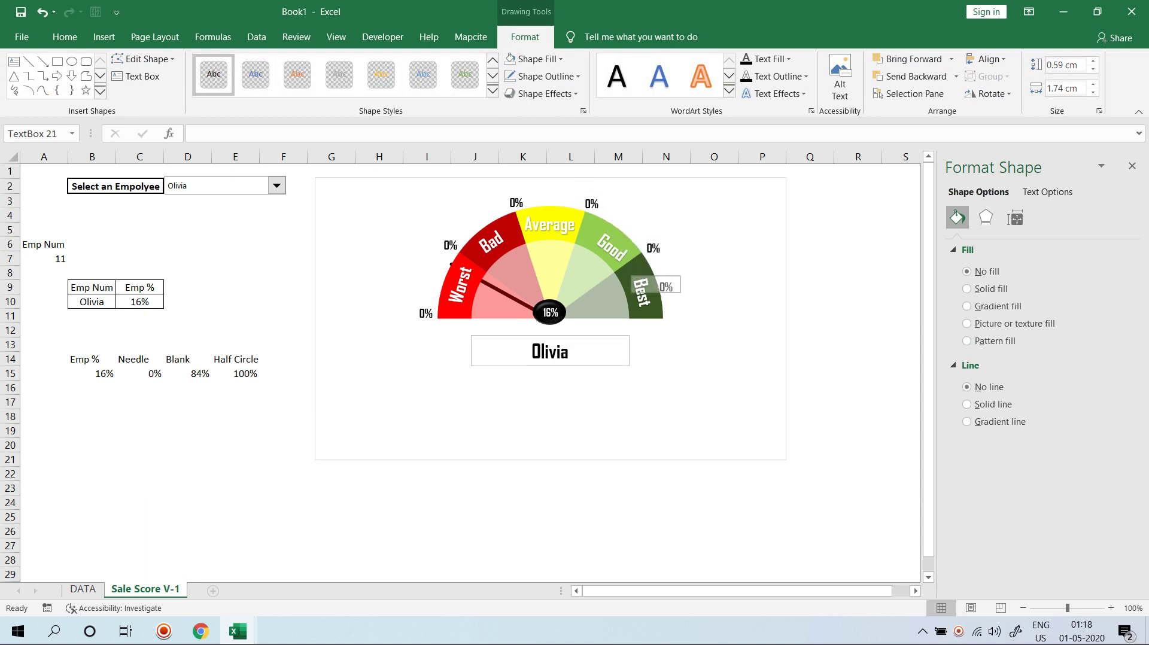
{"action": "left_click_drag", "start_coordinate": [620, 251], "coordinate": [658, 308]}
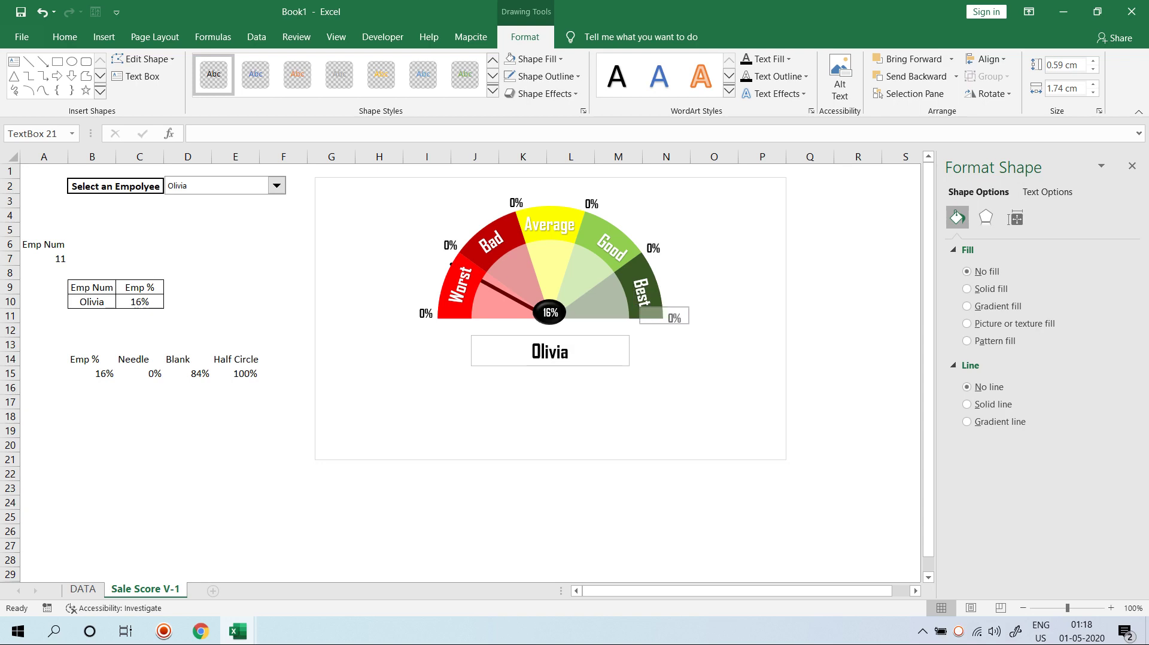
{"action": "left_click", "coordinate": [283, 473]}
{"action": "left_click", "coordinate": [655, 248]}
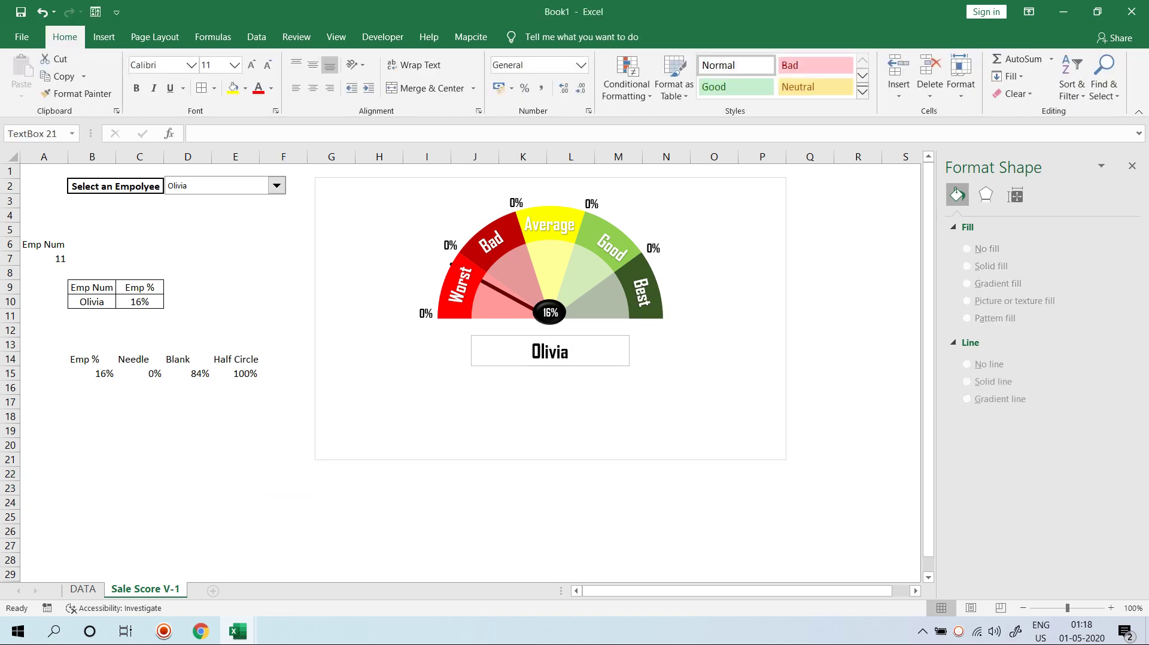
{"action": "left_click_drag", "start_coordinate": [619, 252], "coordinate": [641, 304]}
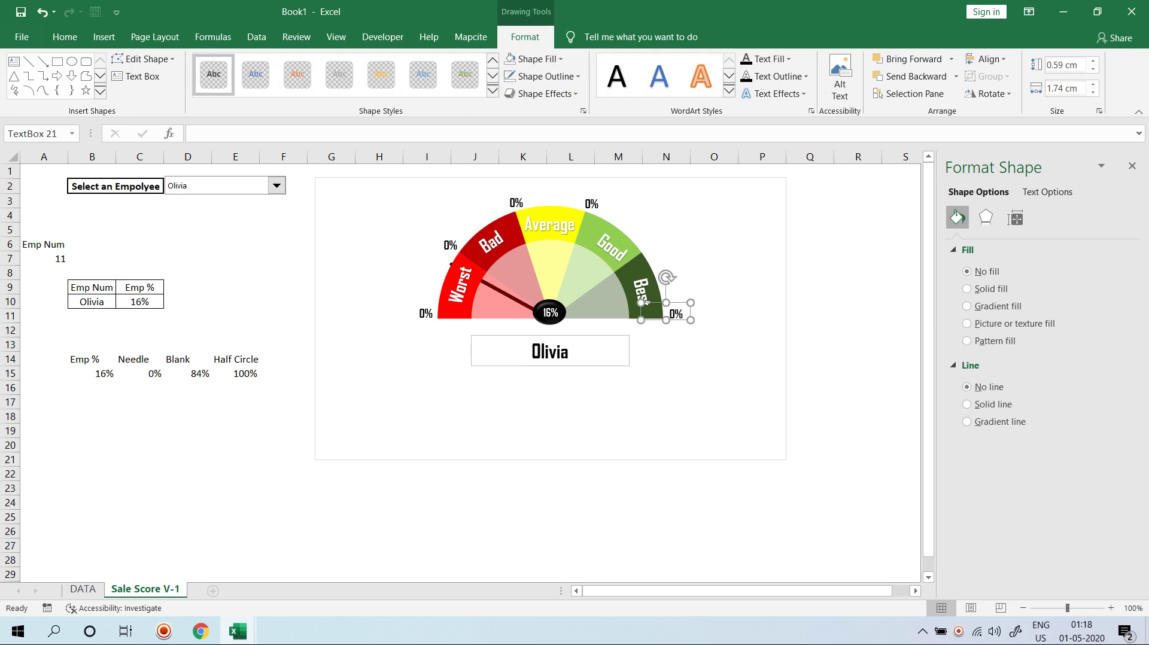
- Edit the scale labels around the arc to read 20%, 40%, 60%, 80% and 100%
{"action": "left_click", "coordinate": [445, 245]}
{"action": "type", "text": "20"}
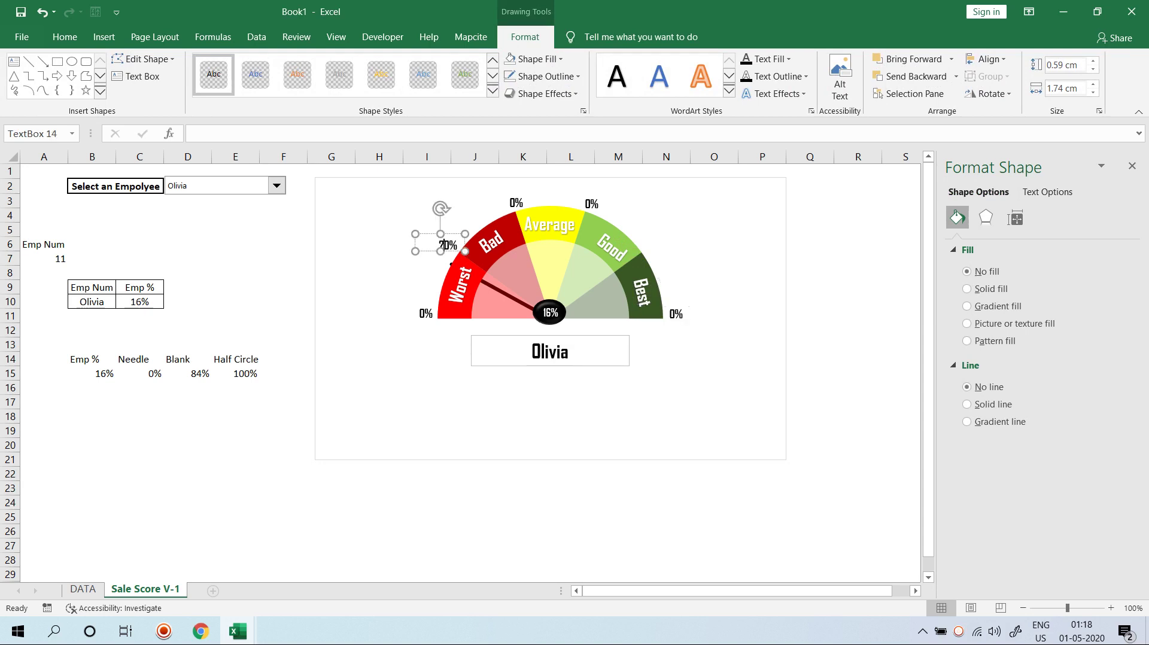
{"action": "left_click", "coordinate": [510, 202]}
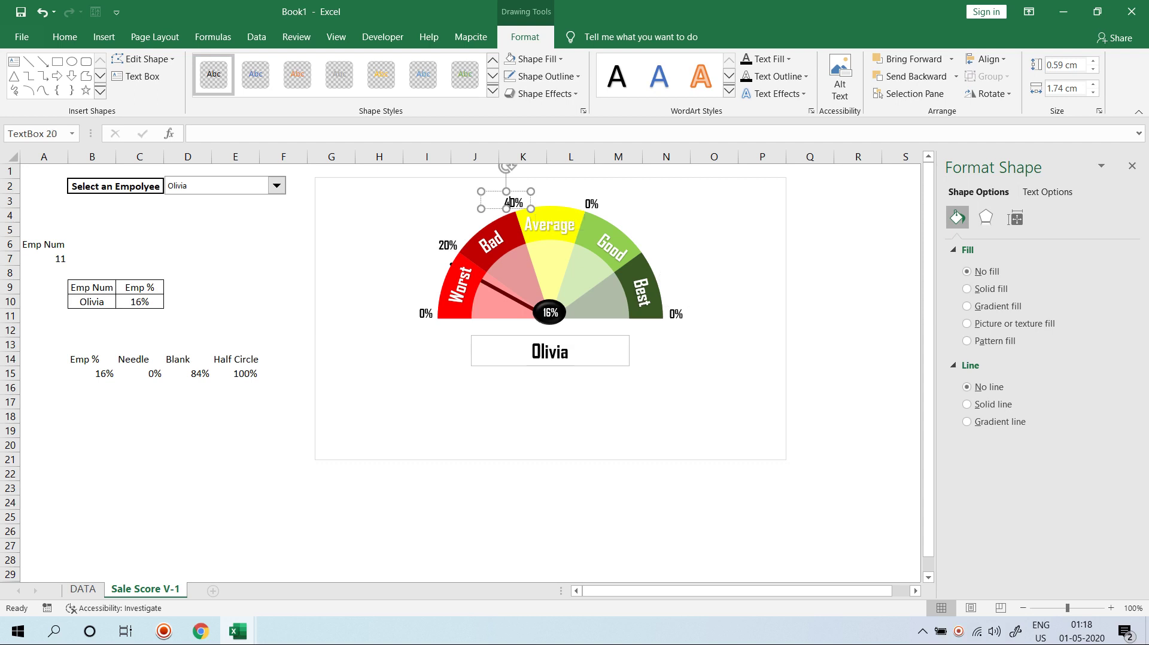
{"action": "left_click", "coordinate": [586, 204]}
{"action": "type", "text": "60"}
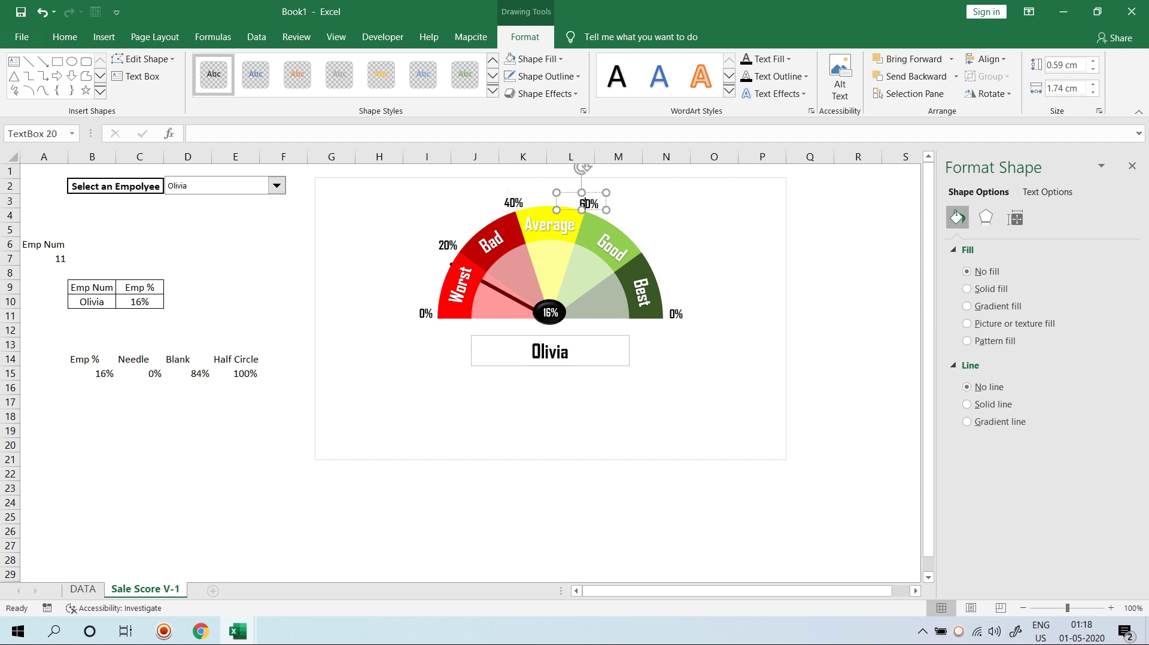
{"action": "left_click", "coordinate": [682, 314]}
{"action": "left_click_drag", "start_coordinate": [643, 302], "coordinate": [629, 237]}
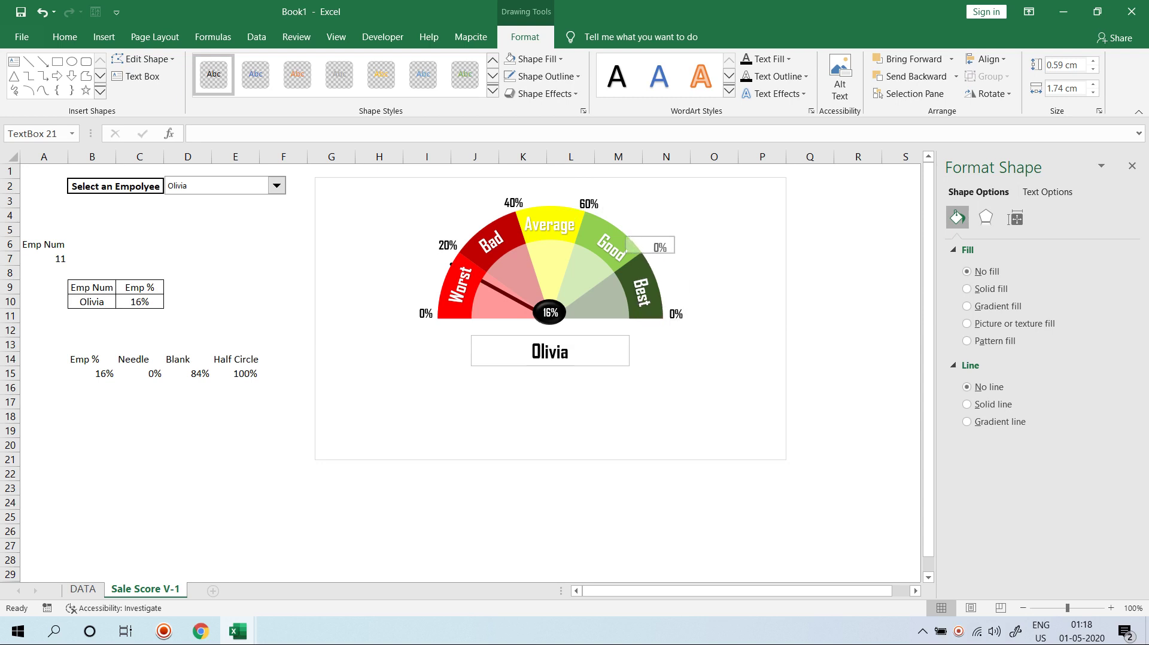
{"action": "left_click_drag", "start_coordinate": [628, 237], "coordinate": [625, 236]}
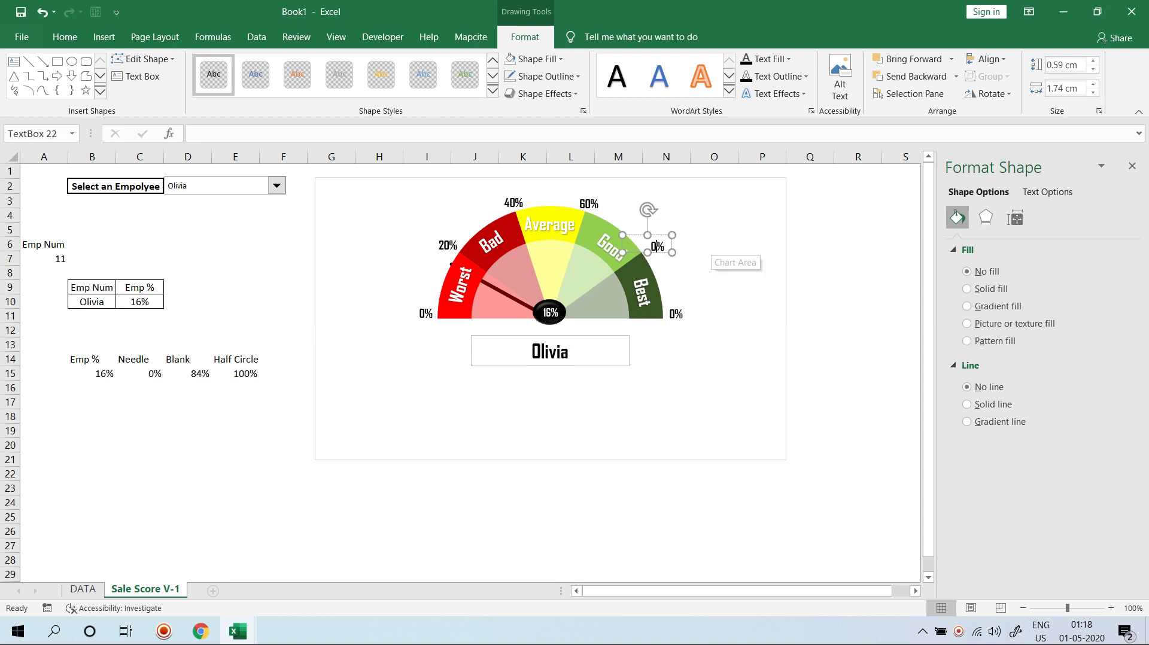
{"action": "type", "text": "8"}
{"action": "left_click", "coordinate": [670, 312]}
{"action": "type", "text": "10"}
{"action": "left_click_drag", "start_coordinate": [665, 312], "coordinate": [669, 313]}
- Test the gauge by picking George, then switch the employee back to Olivia
{"action": "left_click", "coordinate": [276, 186]}
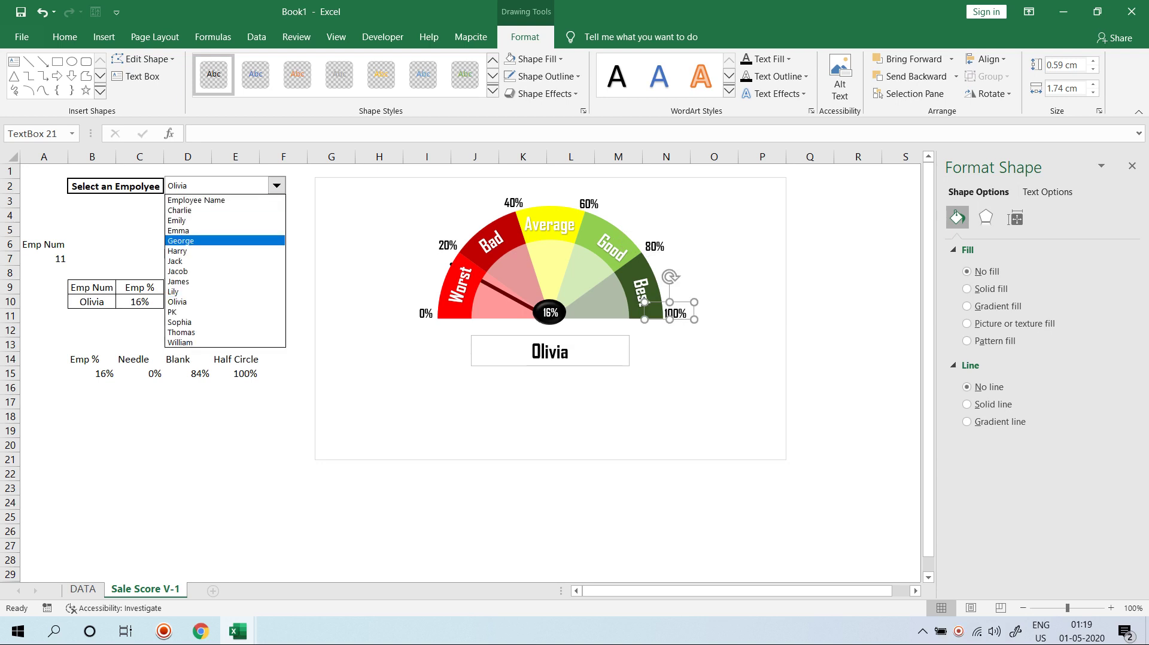
{"action": "left_click", "coordinate": [197, 240]}
{"action": "left_click", "coordinate": [276, 186]}
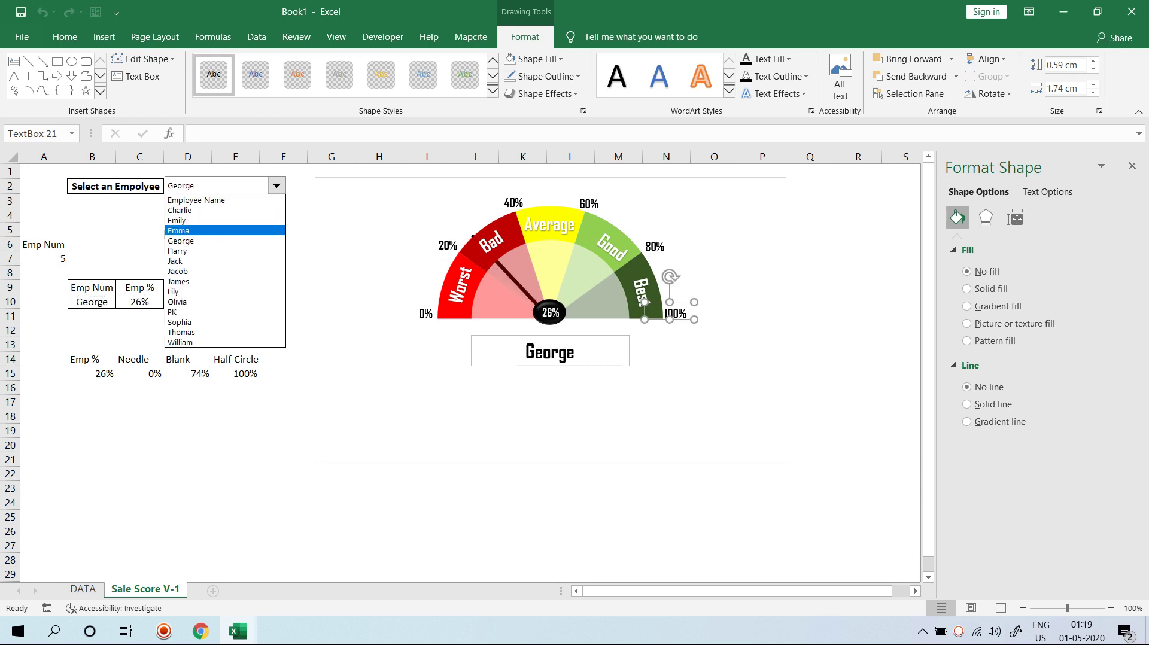
{"action": "left_click", "coordinate": [191, 300]}
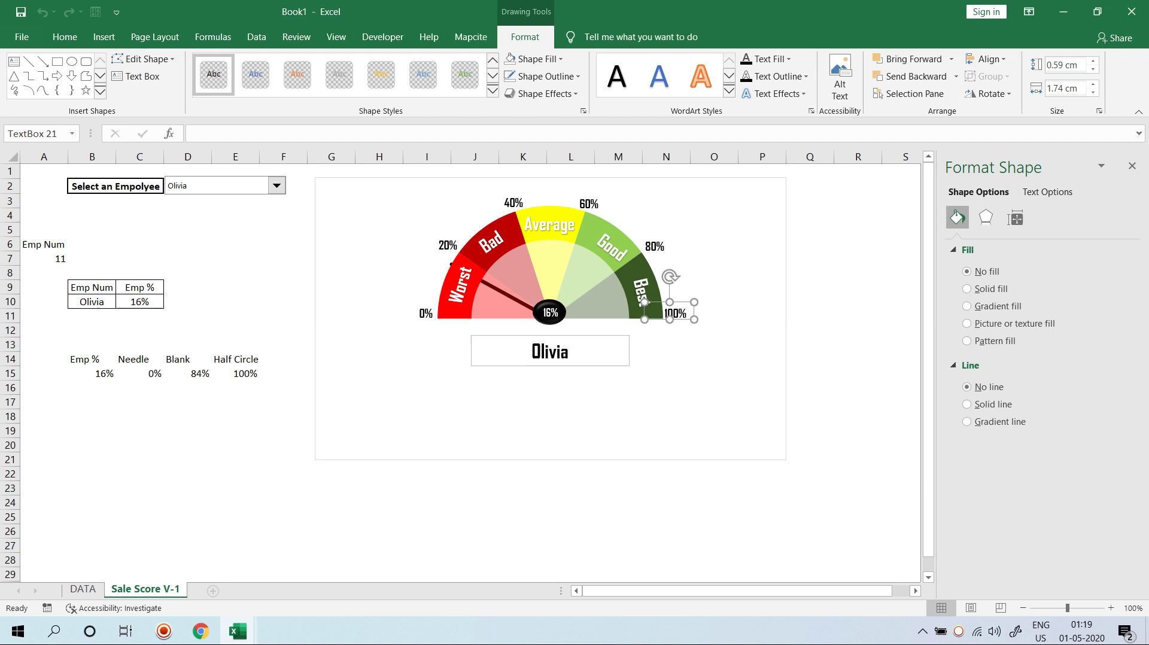
{"action": "left_click", "coordinate": [187, 474]}
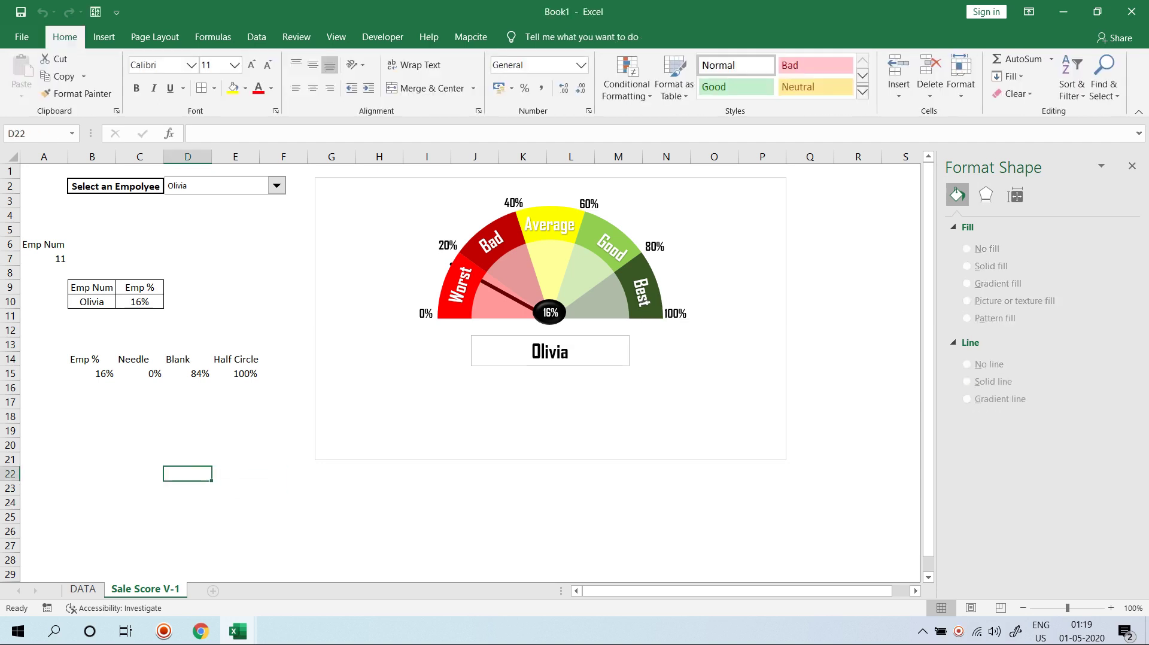
- Set the gauge chart's shape outline to No Outline and shape fill to No Fill
{"action": "left_click", "coordinate": [371, 419]}
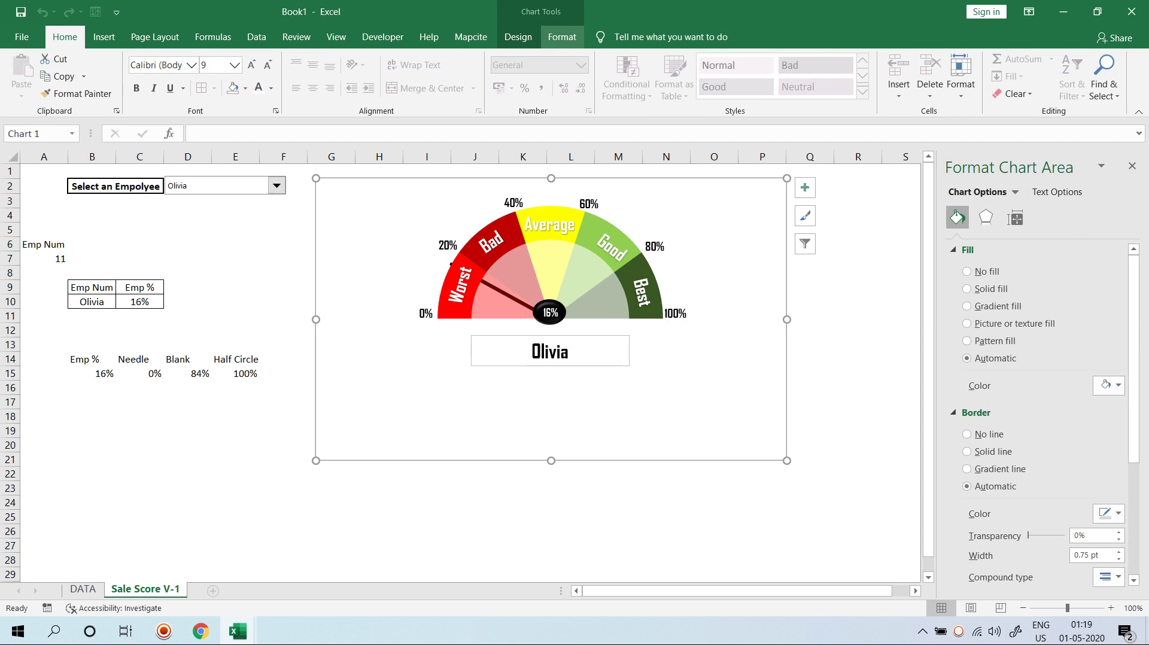
{"action": "left_click", "coordinate": [562, 37]}
{"action": "left_click", "coordinate": [589, 76]}
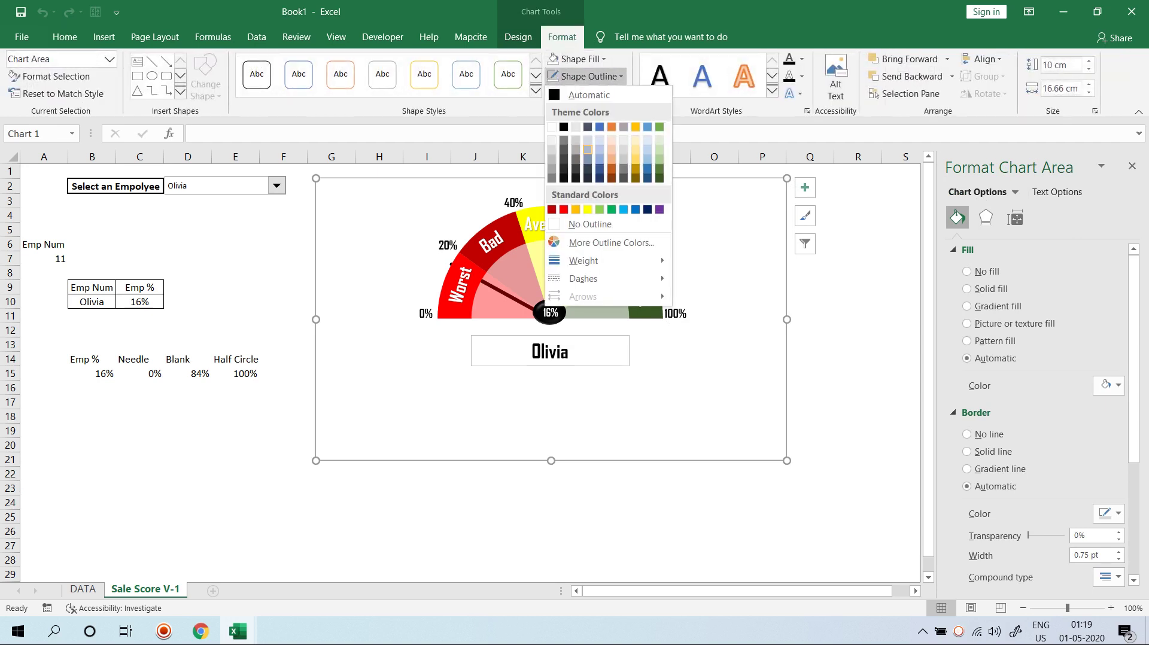
{"action": "left_click", "coordinate": [590, 224]}
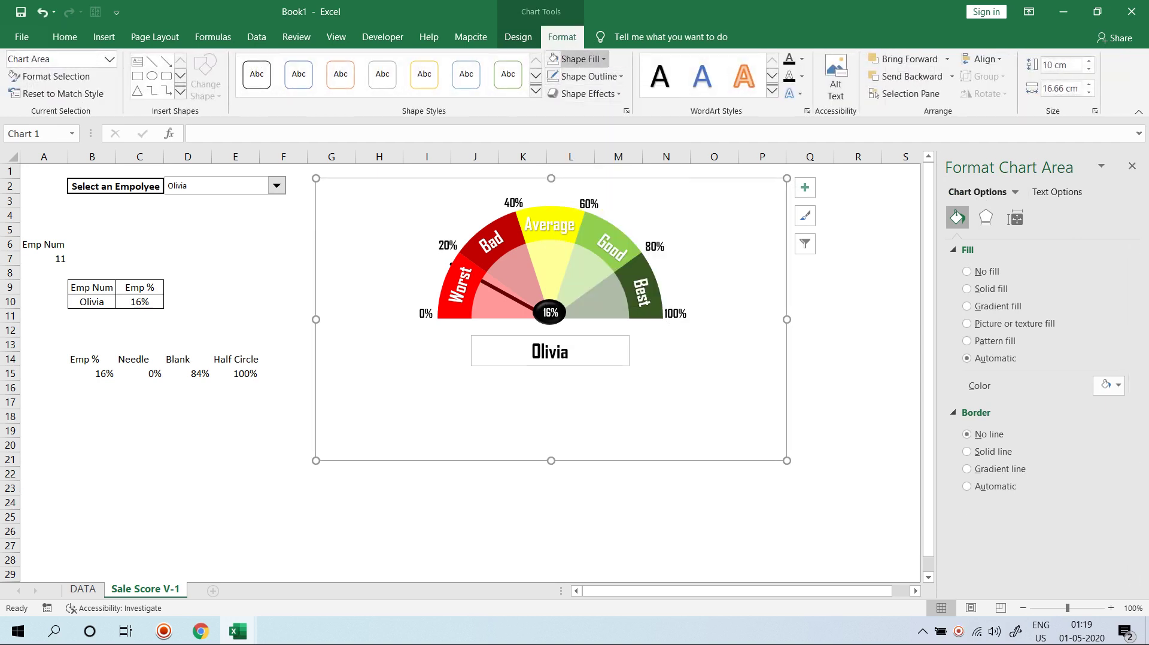
{"action": "left_click", "coordinate": [579, 59]}
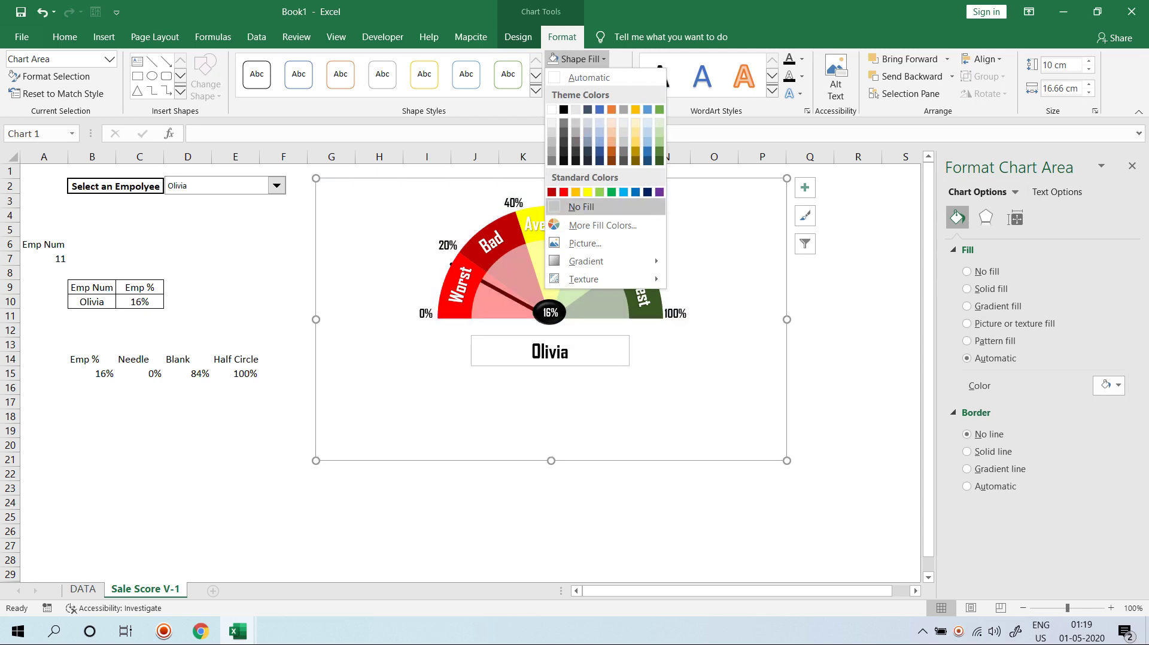
{"action": "left_click", "coordinate": [580, 206]}
{"action": "left_click", "coordinate": [283, 415]}
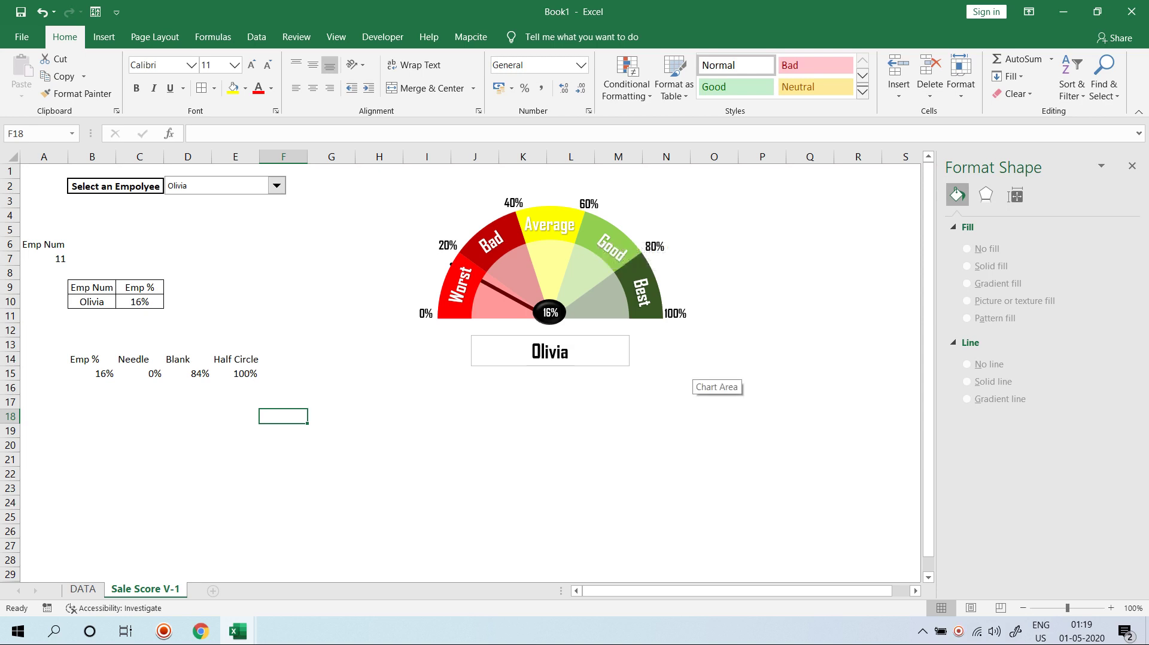
{"action": "left_click", "coordinate": [420, 313]}
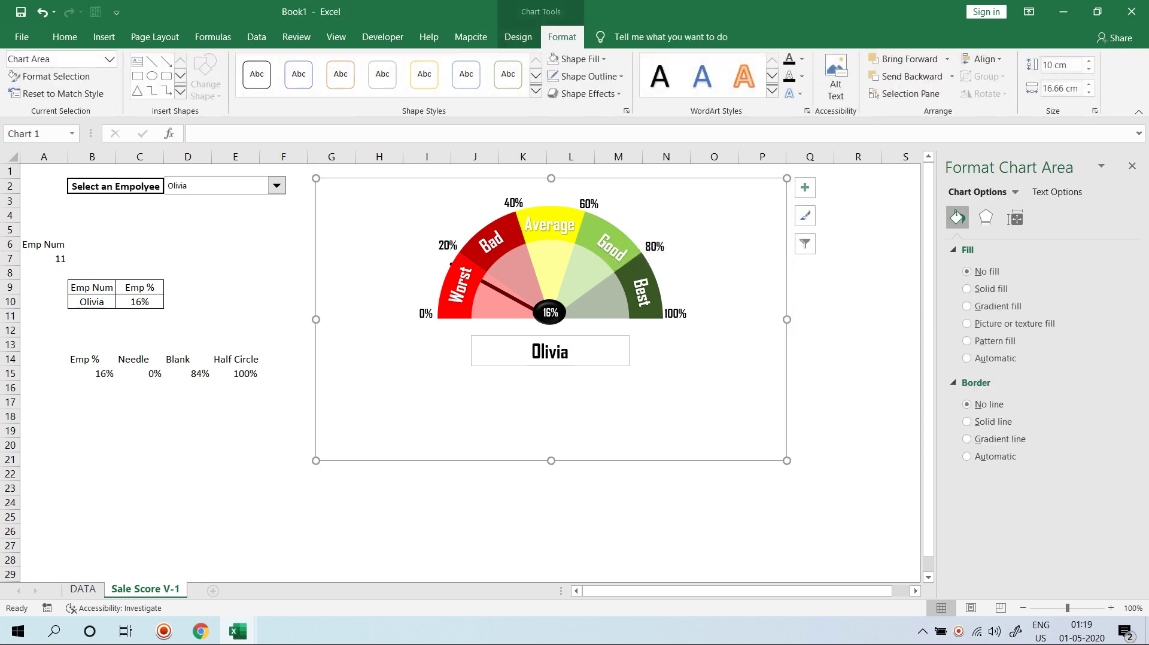
- Select all scale labels, zone shapes, the black pivot and the Olivia name box together
{"action": "left_click", "coordinate": [420, 313]}
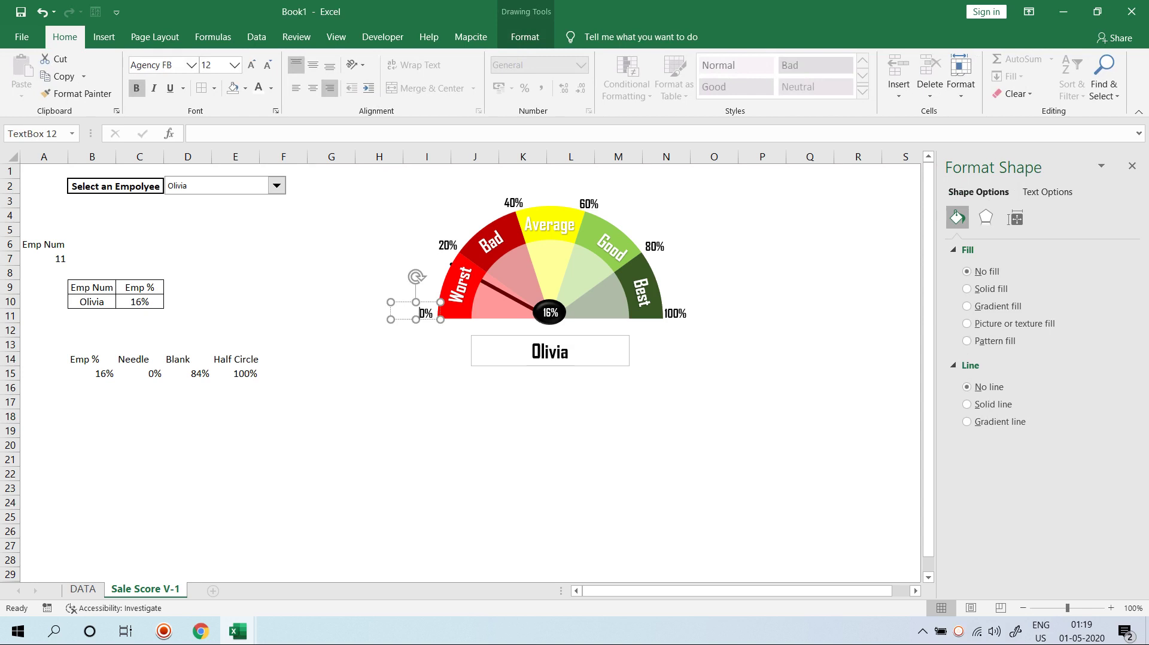
{"action": "left_click", "coordinate": [459, 285]}
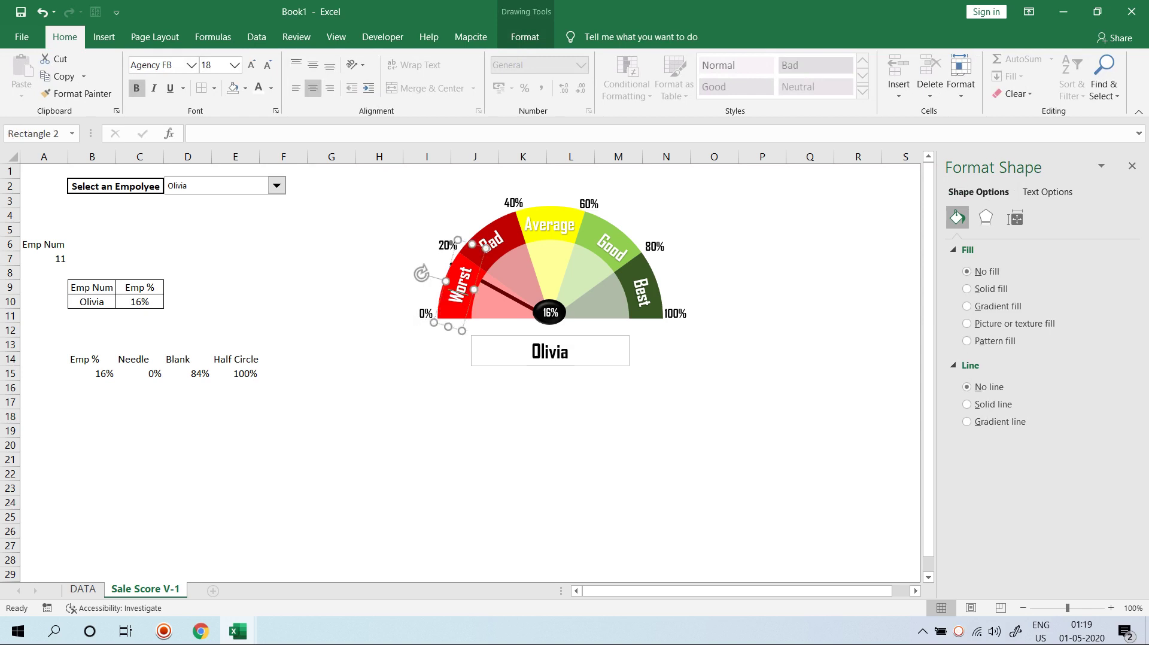
{"action": "left_click", "coordinate": [426, 313], "text": "shift"}
{"action": "left_click", "coordinate": [448, 245], "text": "shift"}
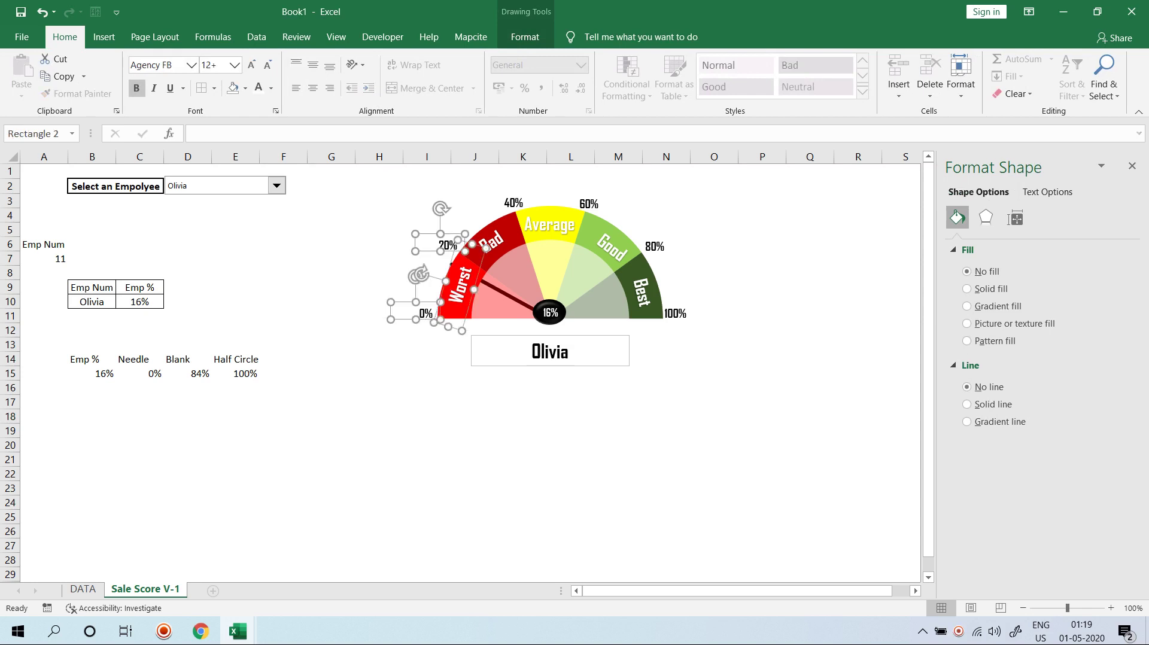
{"action": "left_click", "coordinate": [491, 241], "text": "shift"}
{"action": "left_click", "coordinate": [493, 241], "text": "shift"}
{"action": "left_click", "coordinate": [491, 241], "text": "shift"}
{"action": "left_click", "coordinate": [512, 203], "text": "shift"}
{"action": "left_click", "coordinate": [542, 226], "text": "shift"}
{"action": "left_click", "coordinate": [588, 204], "text": "shift"}
{"action": "left_click", "coordinate": [610, 245], "text": "shift"}
{"action": "left_click", "coordinate": [655, 246], "text": "shift"}
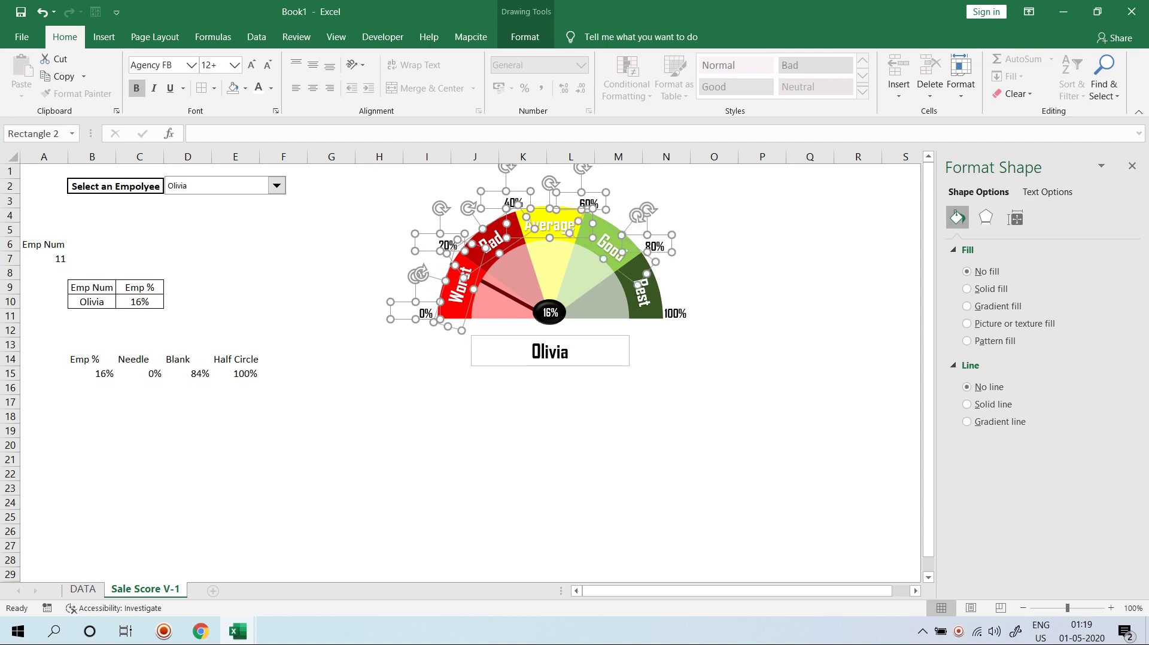
{"action": "left_click", "coordinate": [675, 313], "text": "shift"}
{"action": "left_click", "coordinate": [641, 292], "text": "shift"}
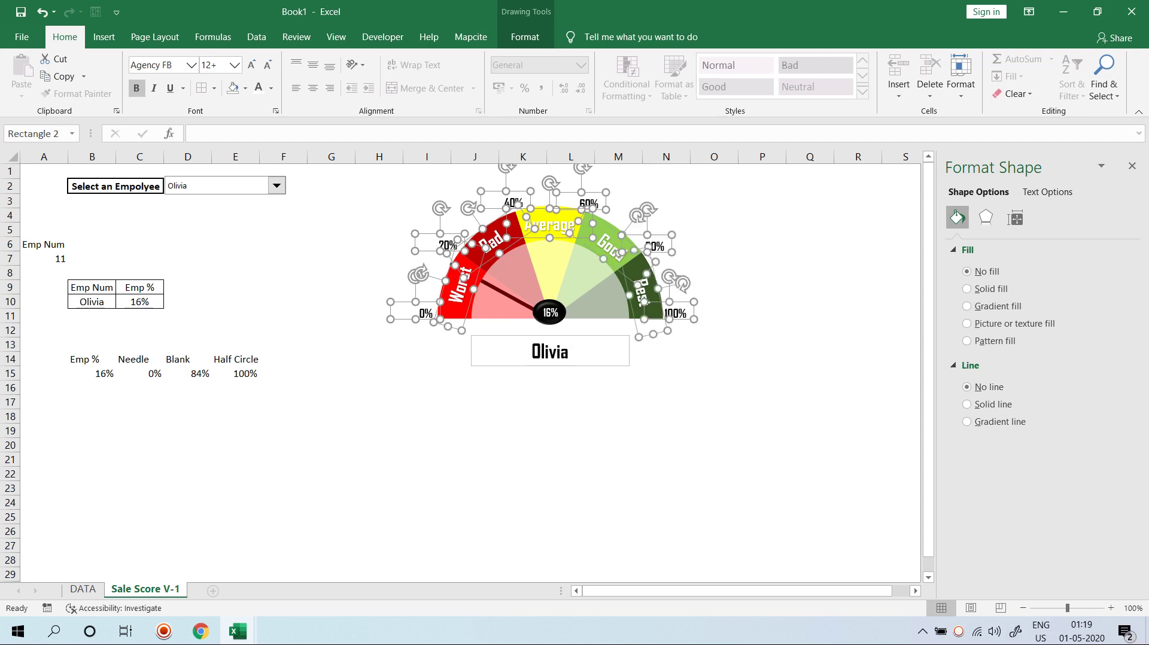
{"action": "left_click", "coordinate": [550, 312], "text": "shift"}
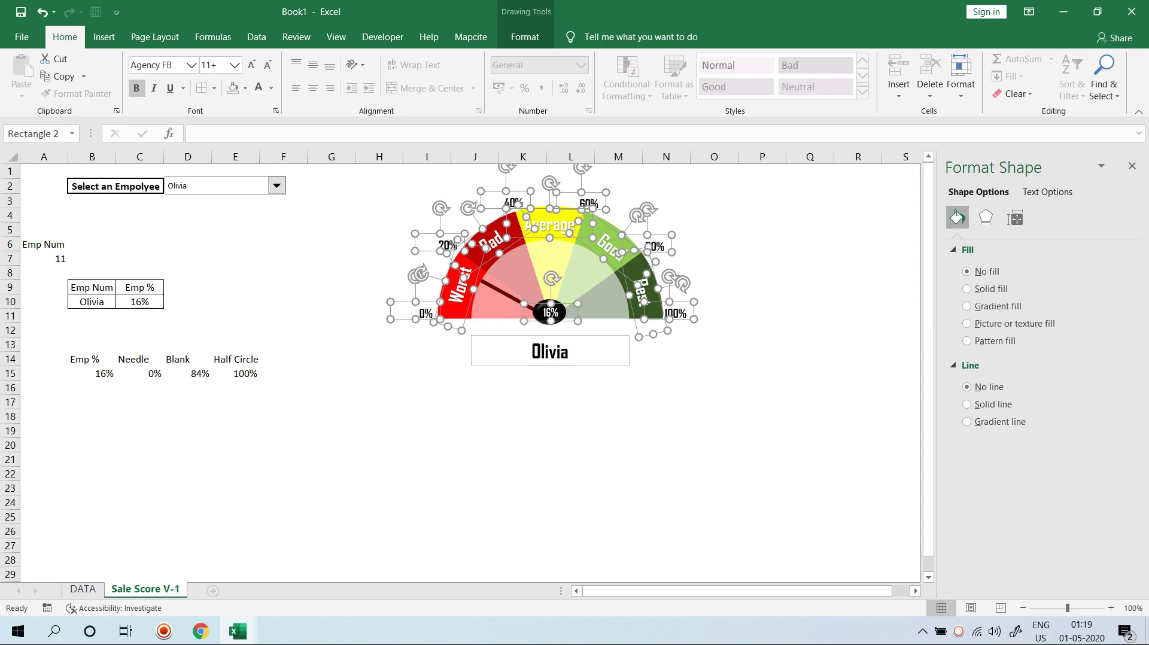
{"action": "left_click", "coordinate": [526, 303], "text": "shift"}
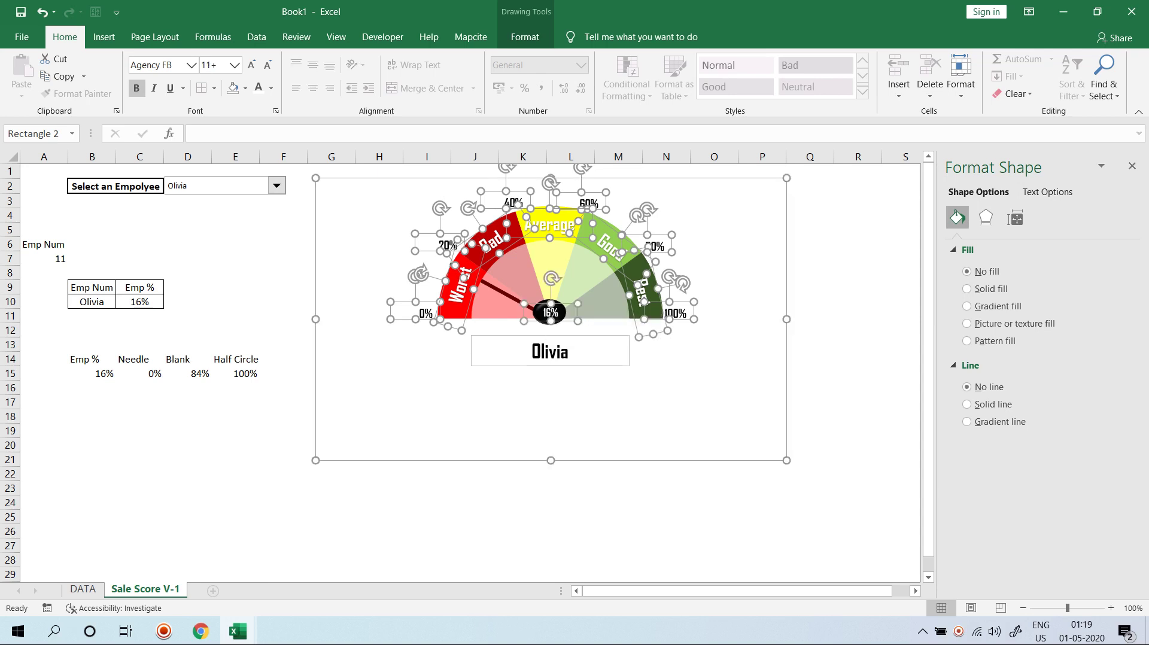
{"action": "left_click", "coordinate": [549, 312], "text": "shift"}
{"action": "left_click", "coordinate": [549, 312], "text": "shift"}
{"action": "left_click", "coordinate": [742, 178], "text": "shift"}
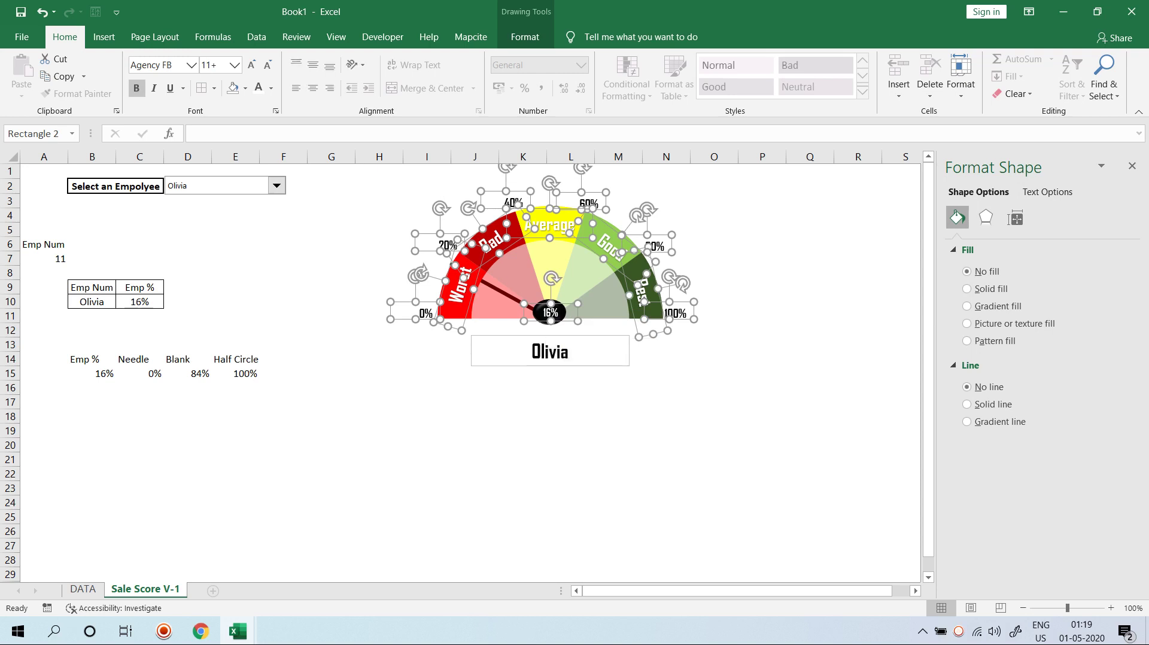
{"action": "left_click", "coordinate": [549, 353], "text": "shift"}
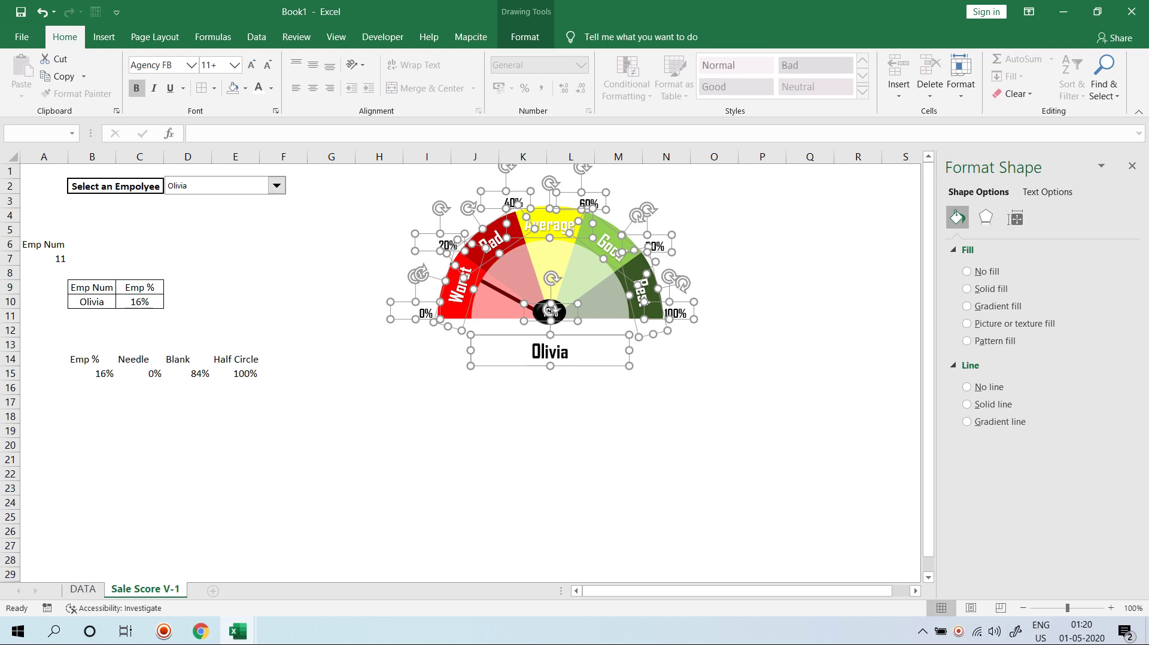
- Paste the labels and name box into the chart's plot area, then select everything
{"action": "left_click", "coordinate": [283, 415]}
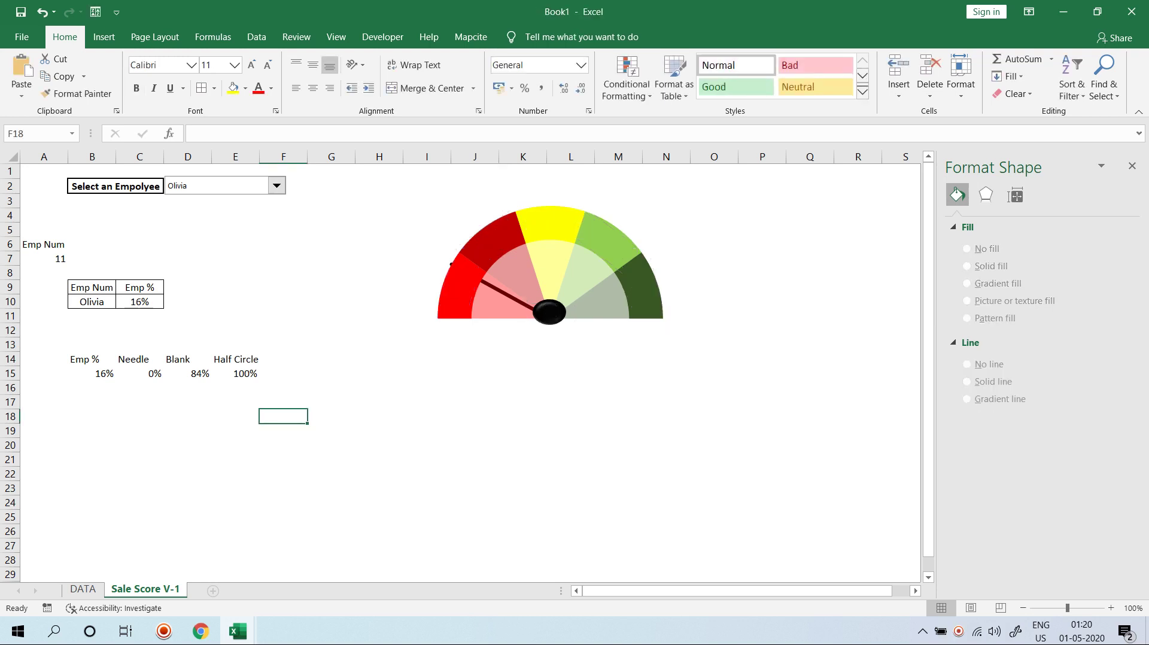
{"action": "left_click", "coordinate": [451, 266]}
{"action": "left_click", "coordinate": [452, 264]}
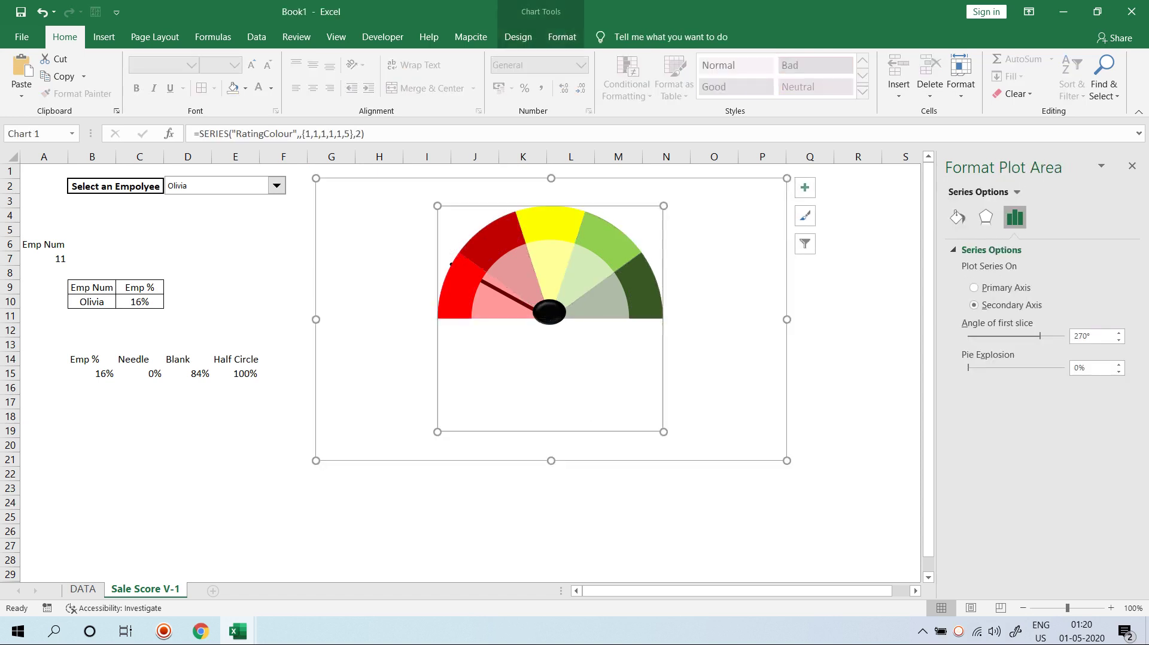
{"action": "key", "text": "ctrl+v"}
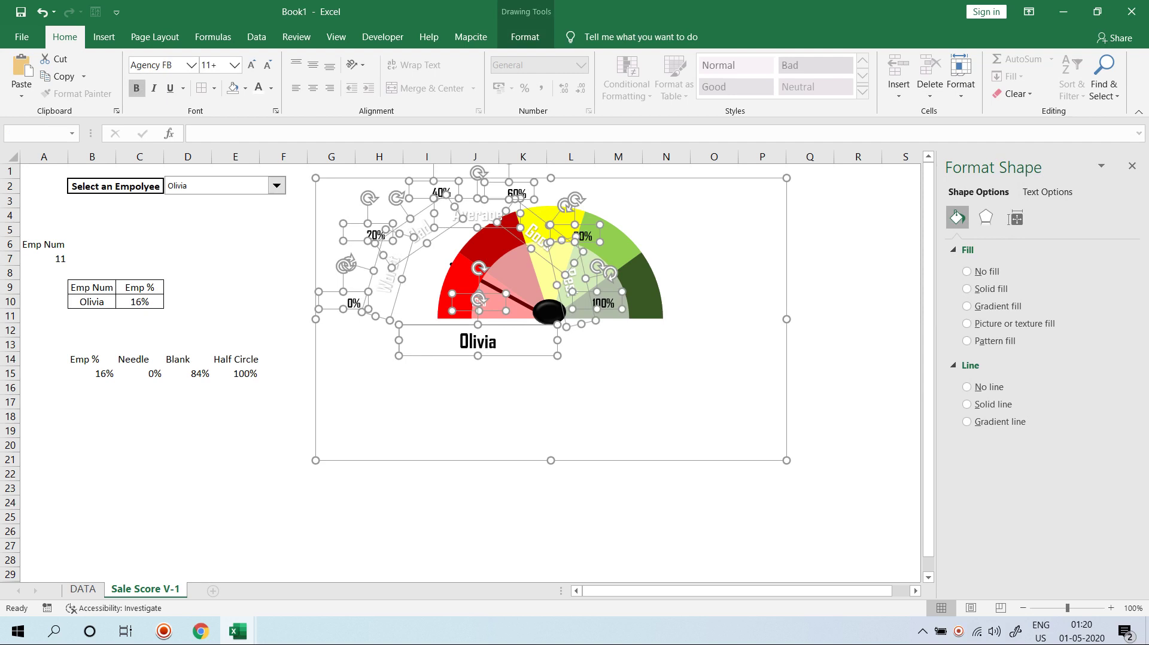
{"action": "key", "text": "Escape"}
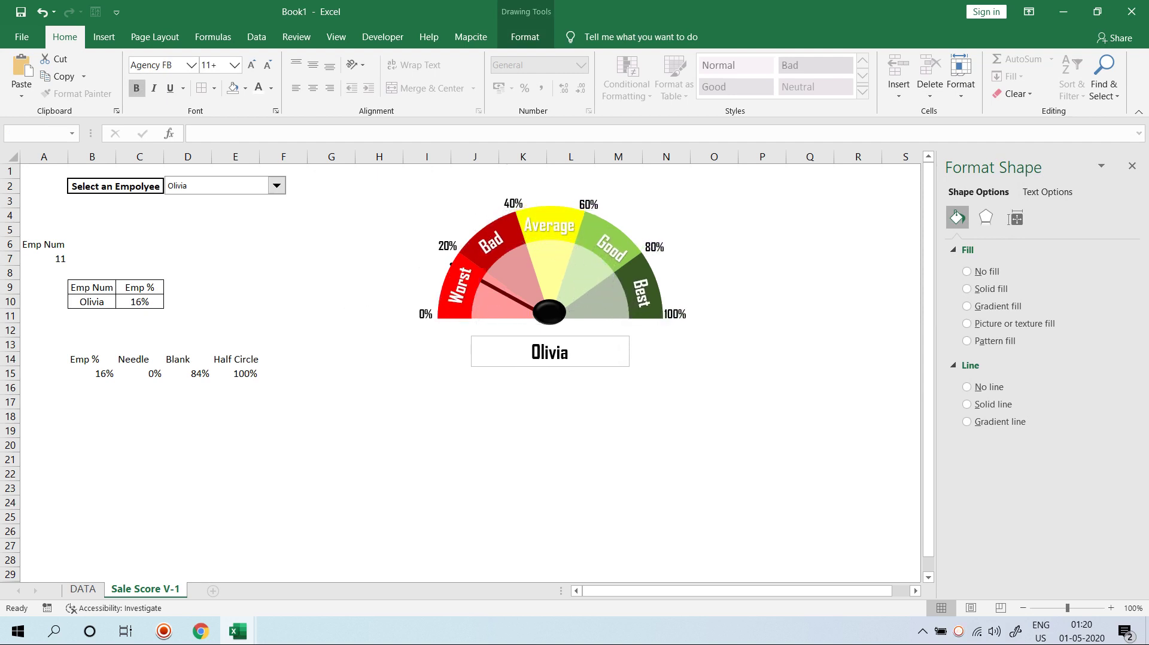
{"action": "key", "text": "ctrl+a"}
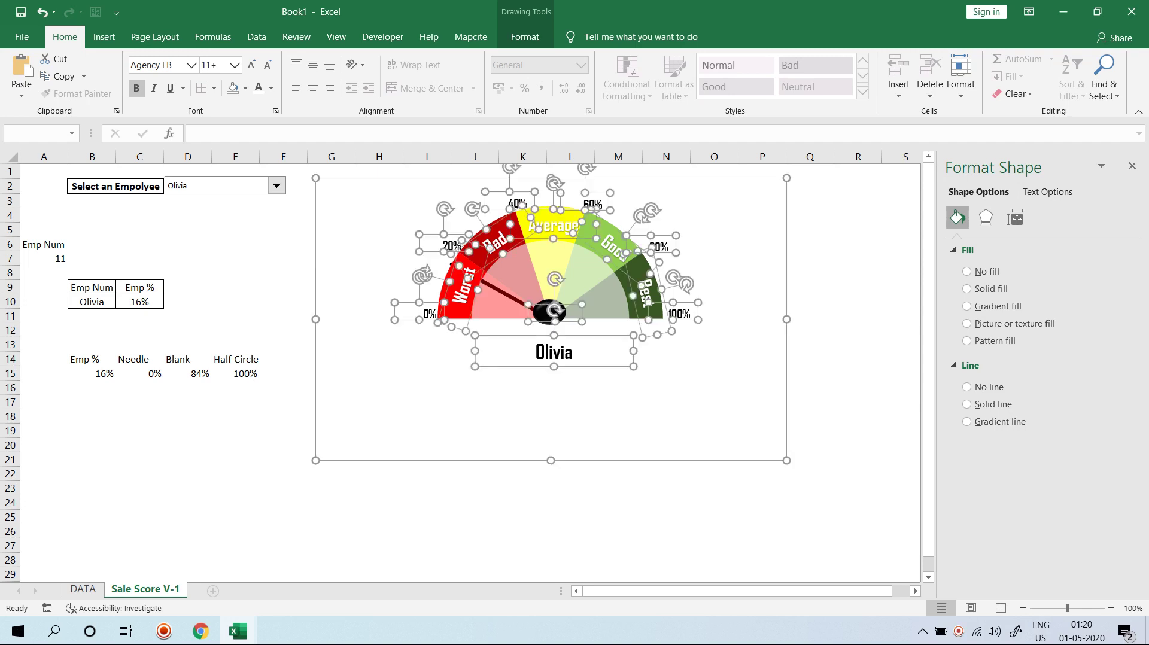
- Bring the black pivot oval to the front of the gauge chart
{"action": "left_click", "coordinate": [475, 517]}
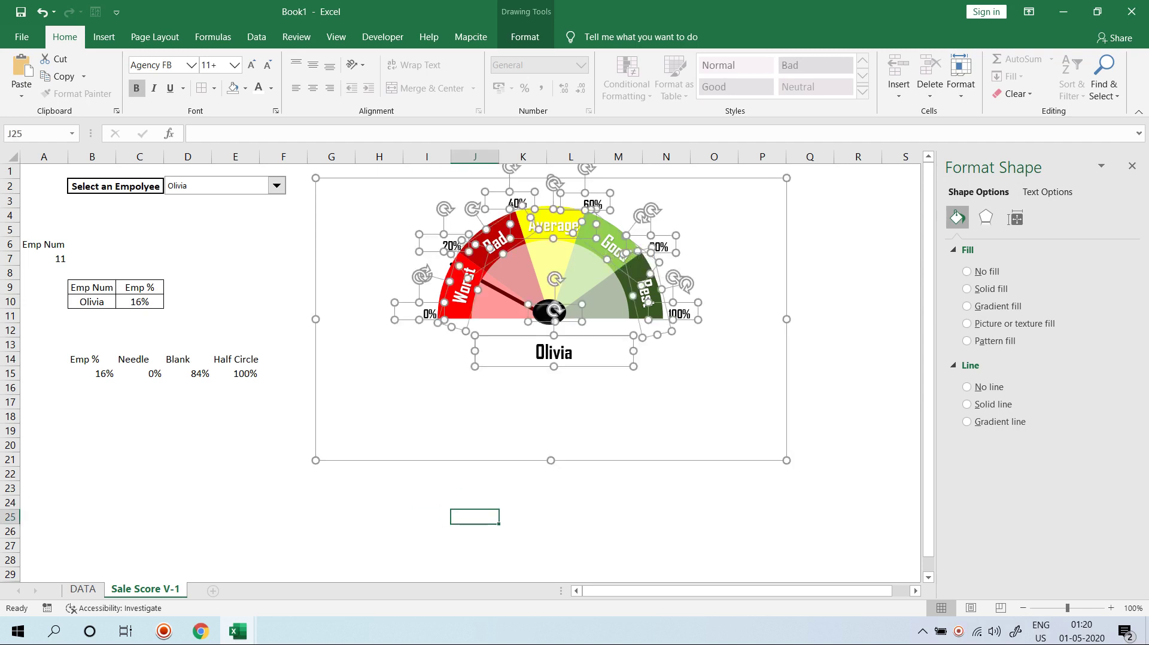
{"action": "left_click", "coordinate": [549, 311]}
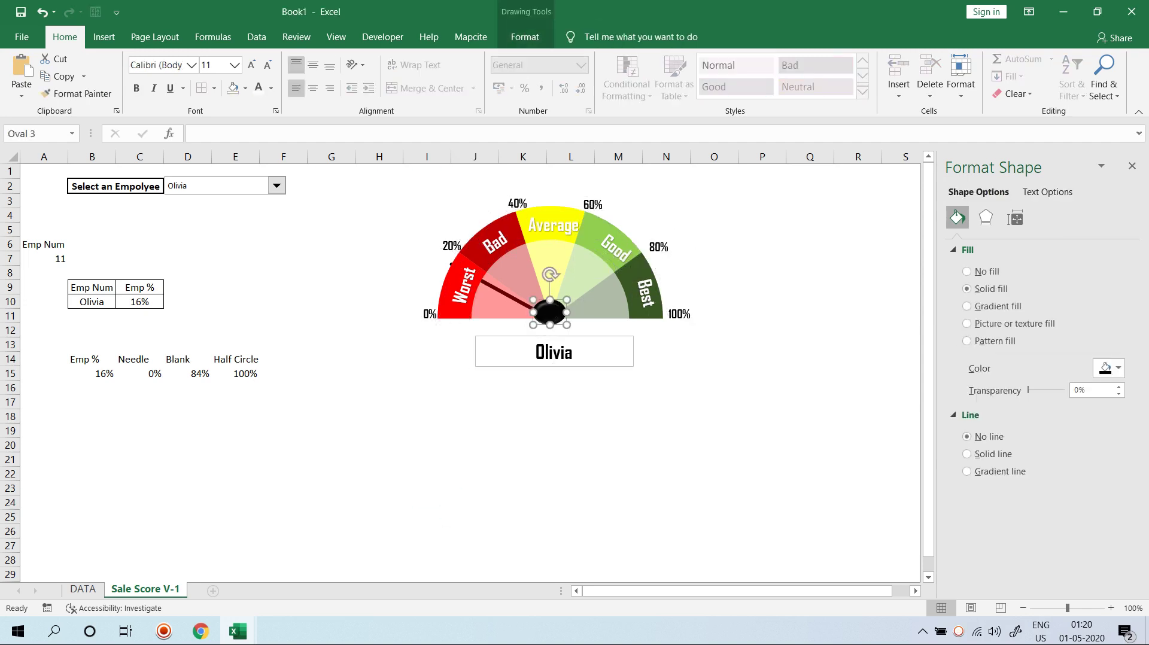
{"action": "right_click", "coordinate": [548, 312]}
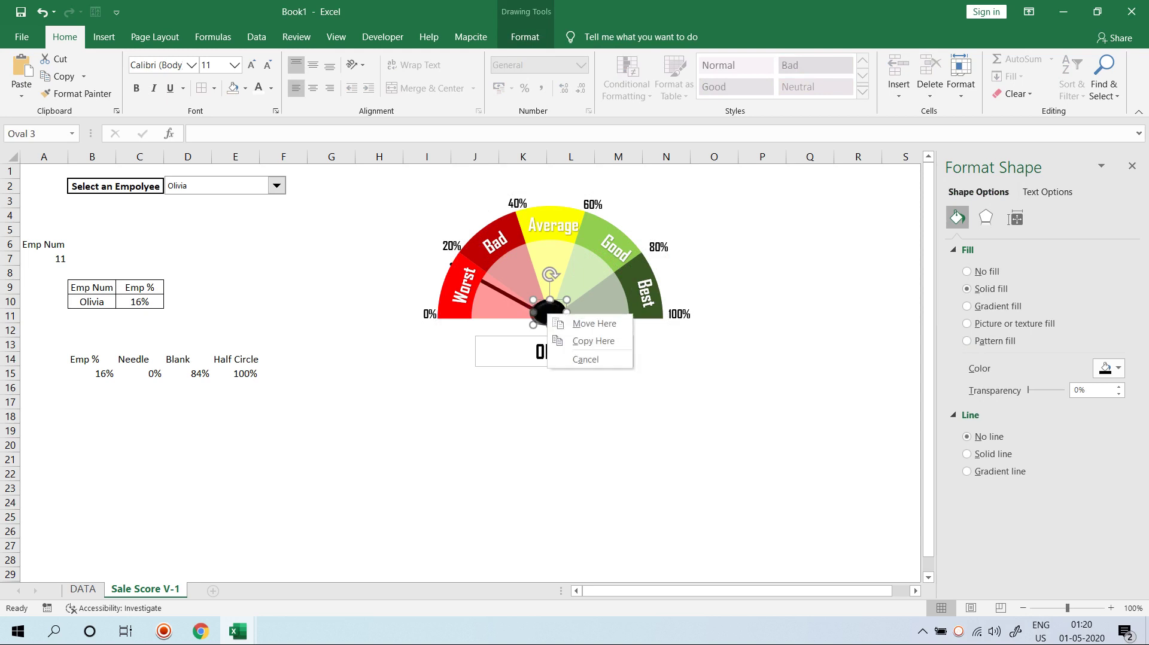
{"action": "left_click", "coordinate": [527, 395]}
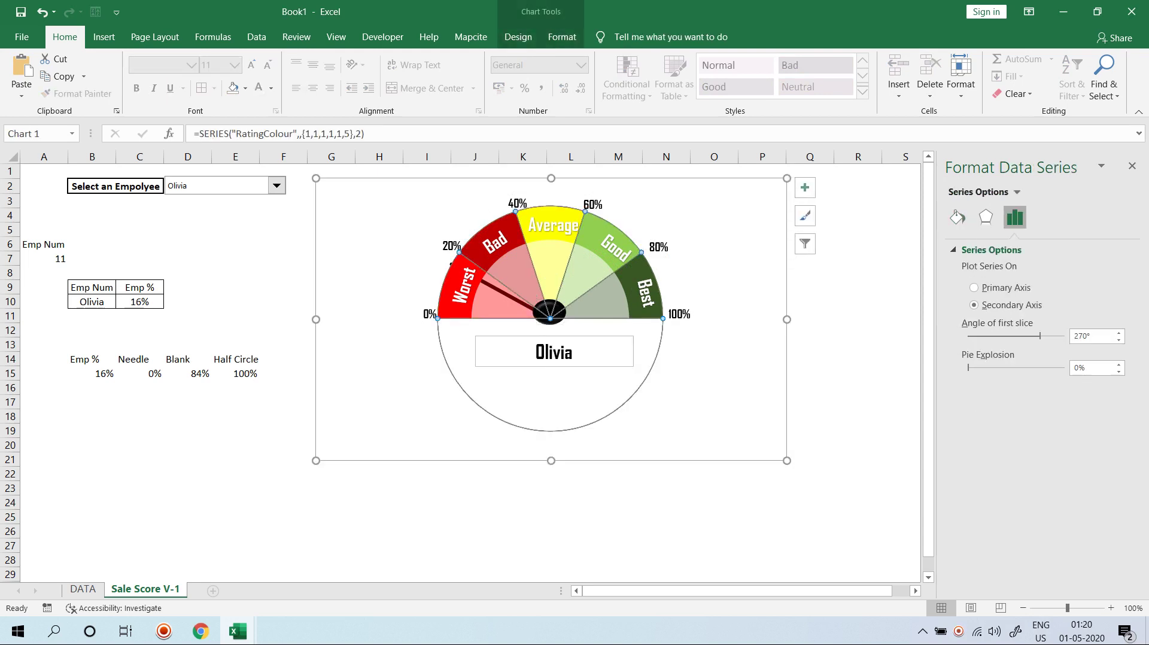
{"action": "left_click", "coordinate": [235, 458]}
{"action": "right_click", "coordinate": [549, 313]}
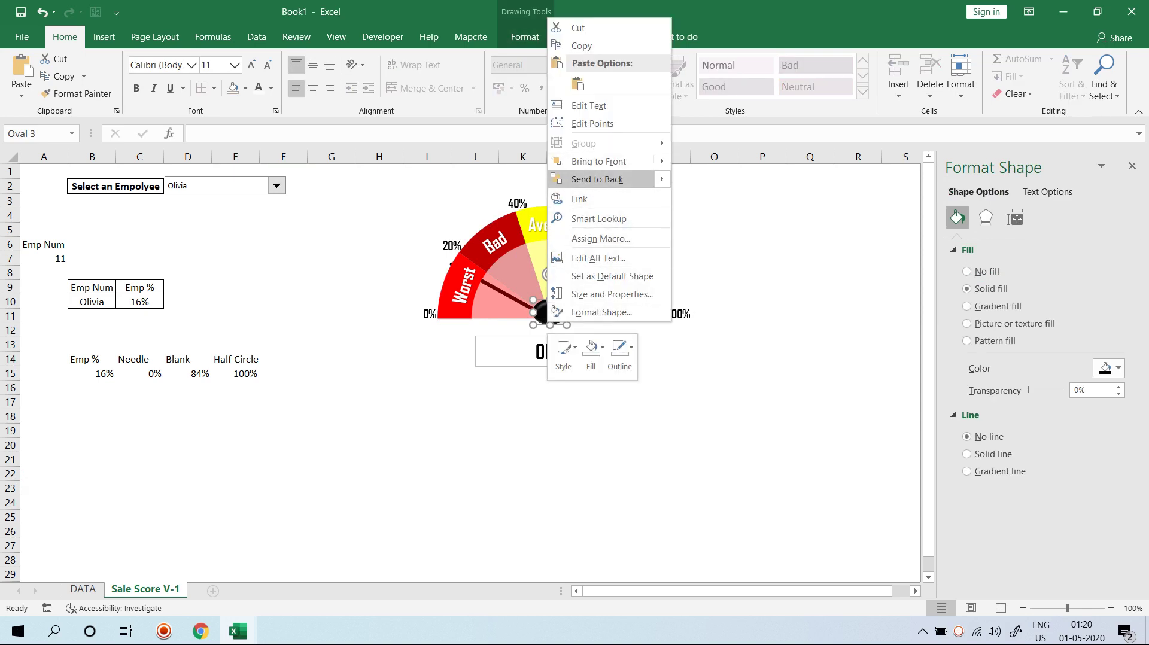
{"action": "left_click", "coordinate": [597, 179]}
- Nudge the 16% text box so it sits centred on the black pivot
{"action": "left_click", "coordinate": [549, 315]}
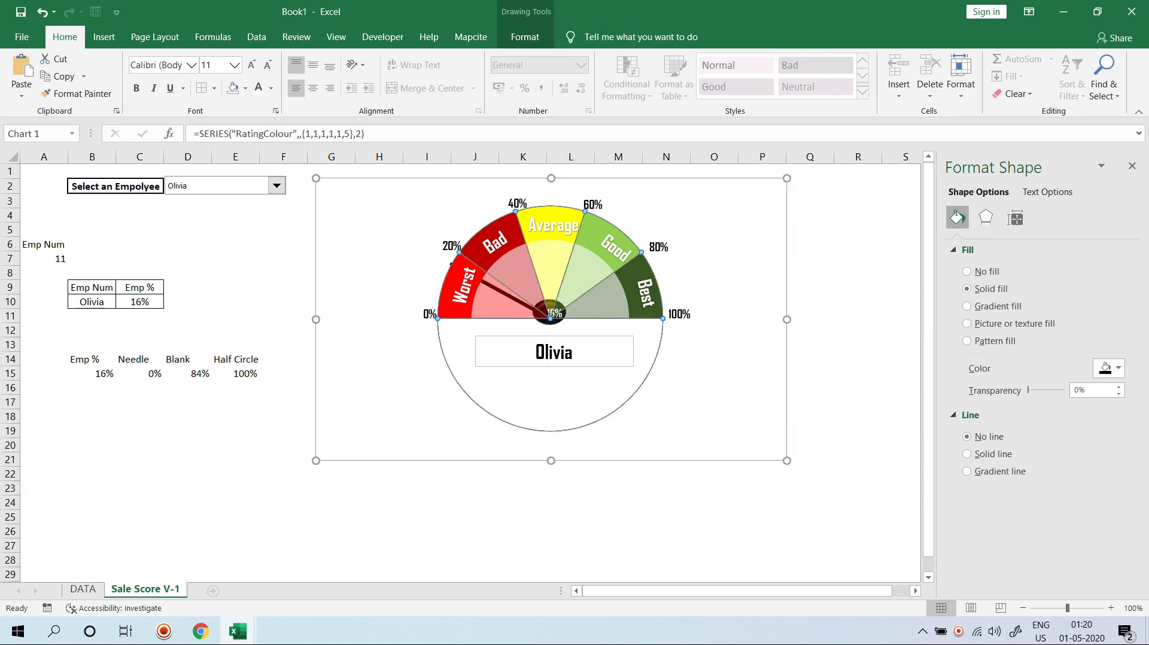
{"action": "left_click", "coordinate": [554, 313]}
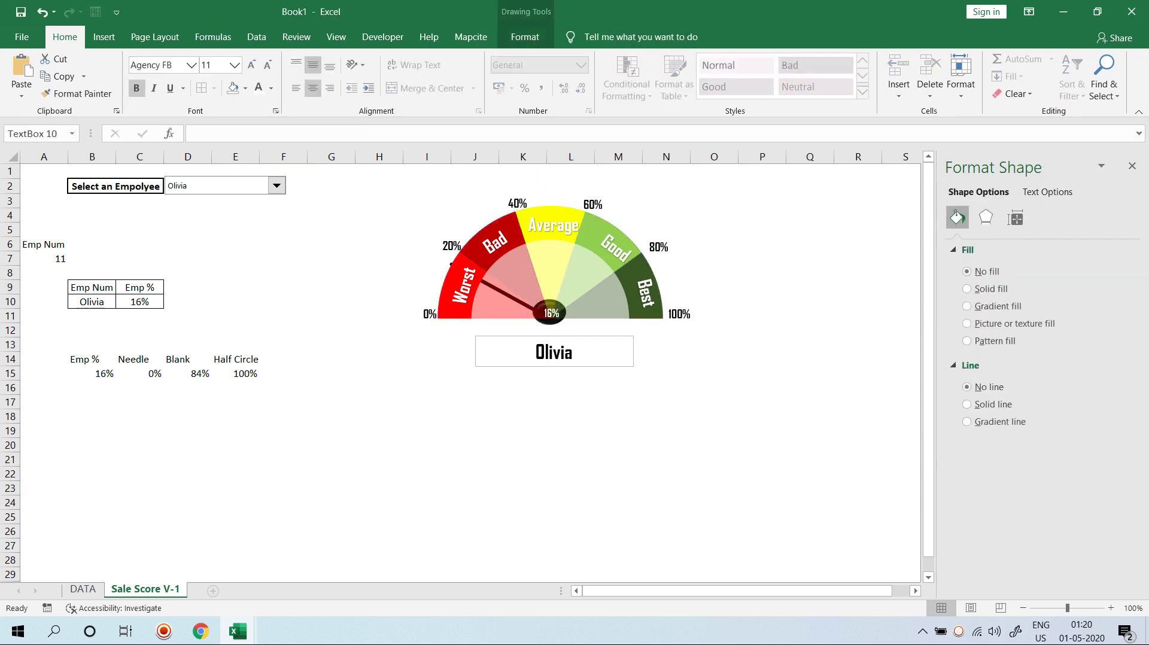
{"action": "left_click_drag", "start_coordinate": [554, 313], "coordinate": [552, 312]}
{"action": "left_click", "coordinate": [213, 438]}
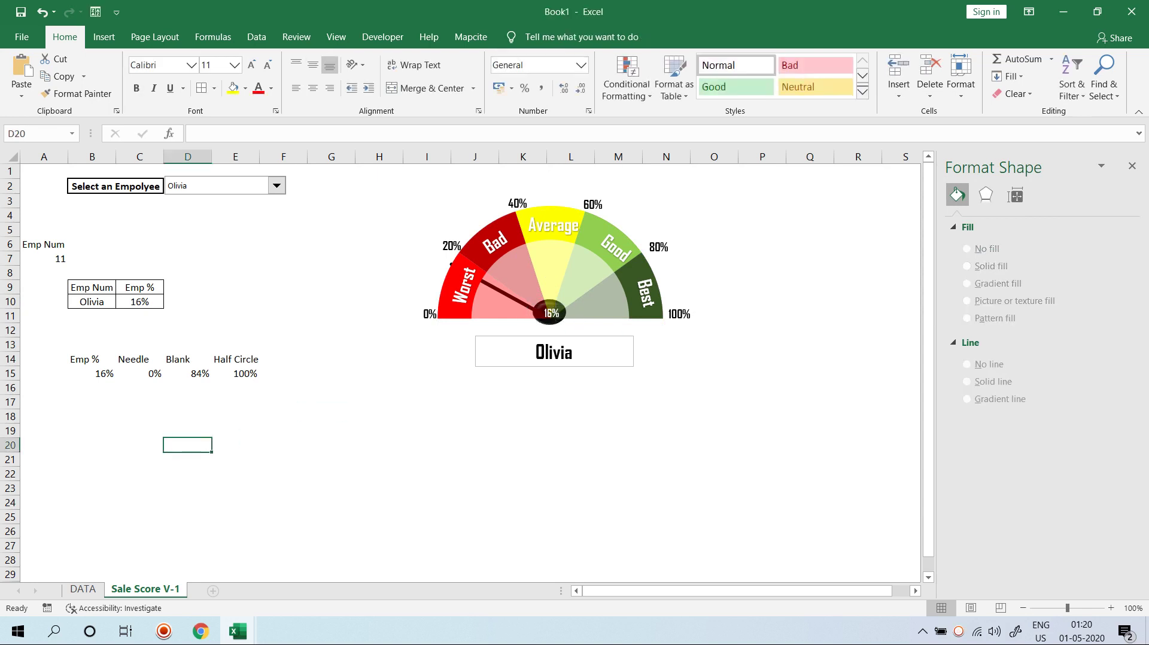
{"action": "left_click", "coordinate": [688, 413]}
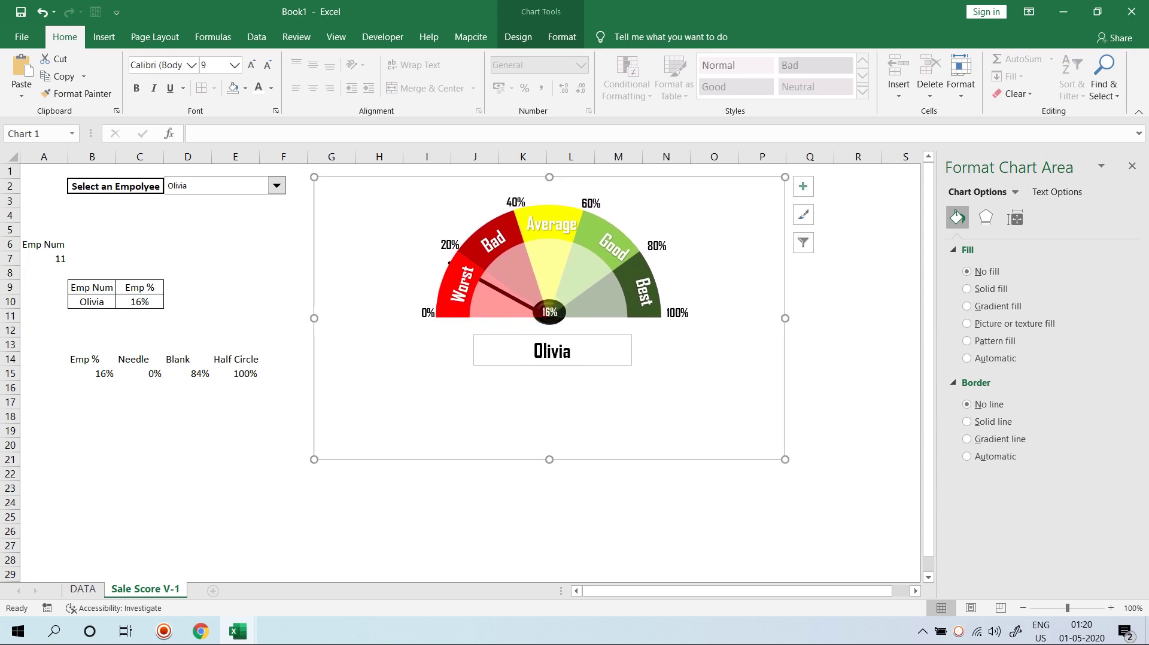
{"action": "left_click", "coordinate": [549, 395]}
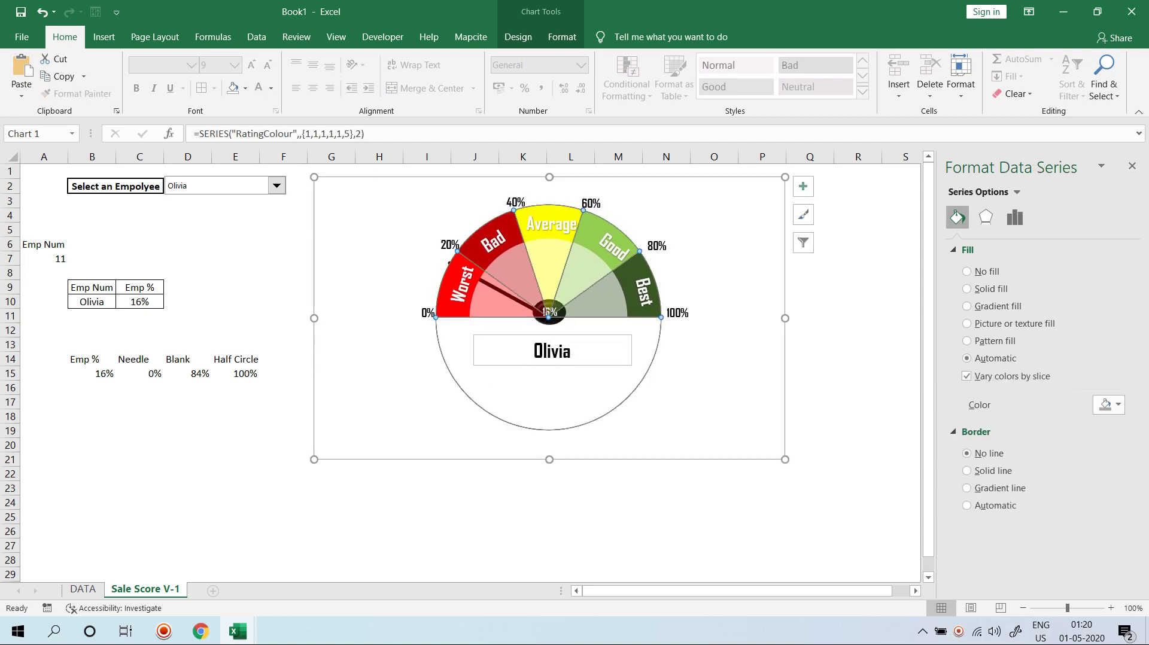
{"action": "left_click", "coordinate": [187, 459]}
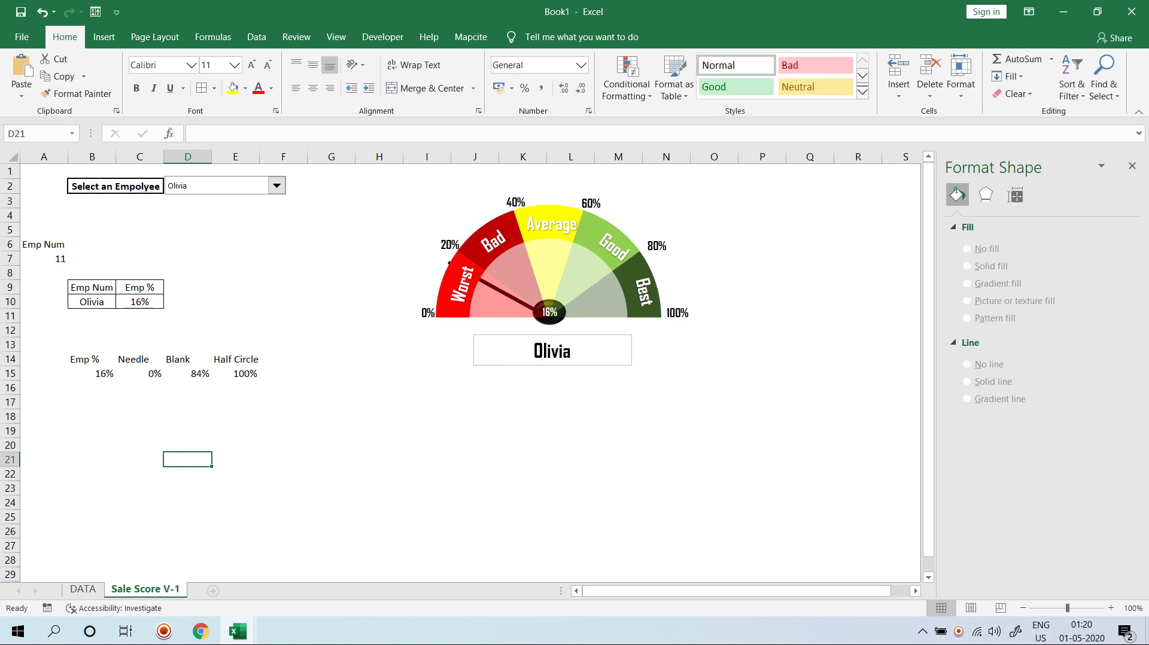
{"action": "left_click", "coordinate": [549, 311]}
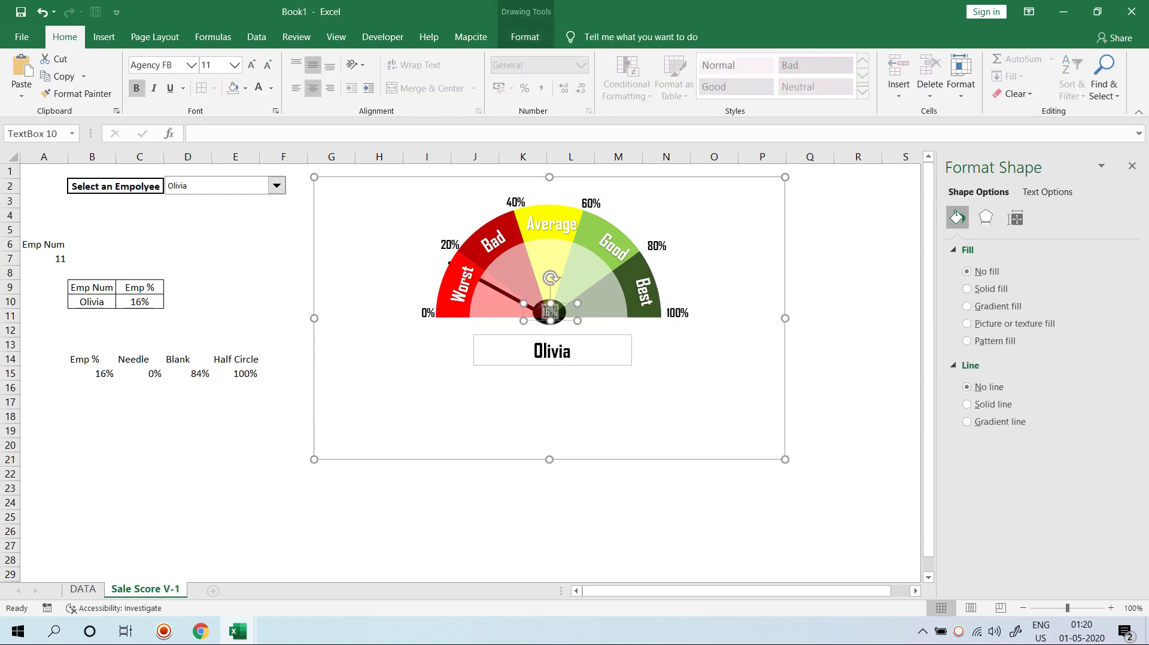
{"action": "left_click", "coordinate": [188, 459]}
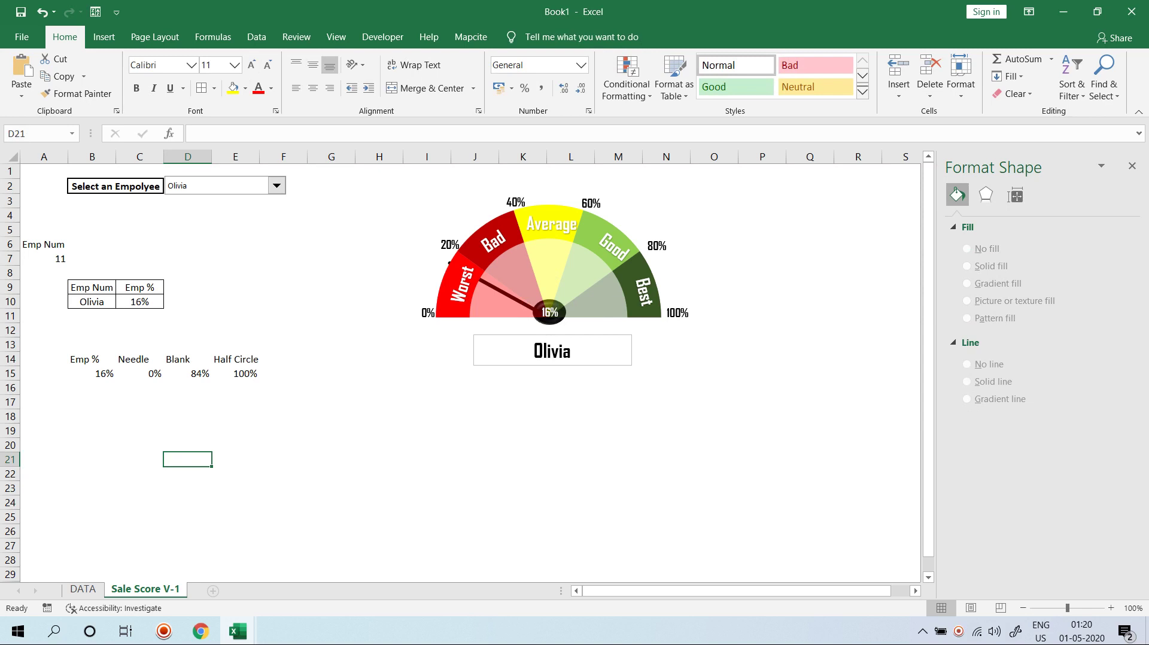
{"action": "left_click", "coordinate": [276, 186]}
- Pick Harry so the needle shows 26%, then show the Windows desktop
{"action": "left_click", "coordinate": [191, 250]}
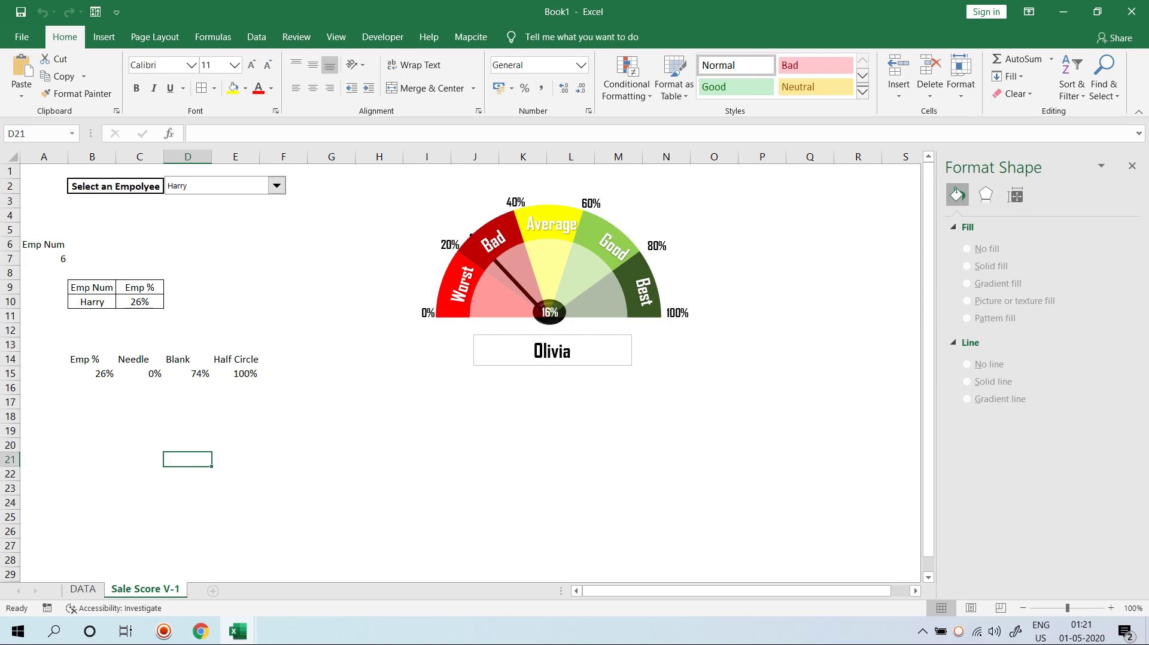
{"action": "key", "text": "super+d"}
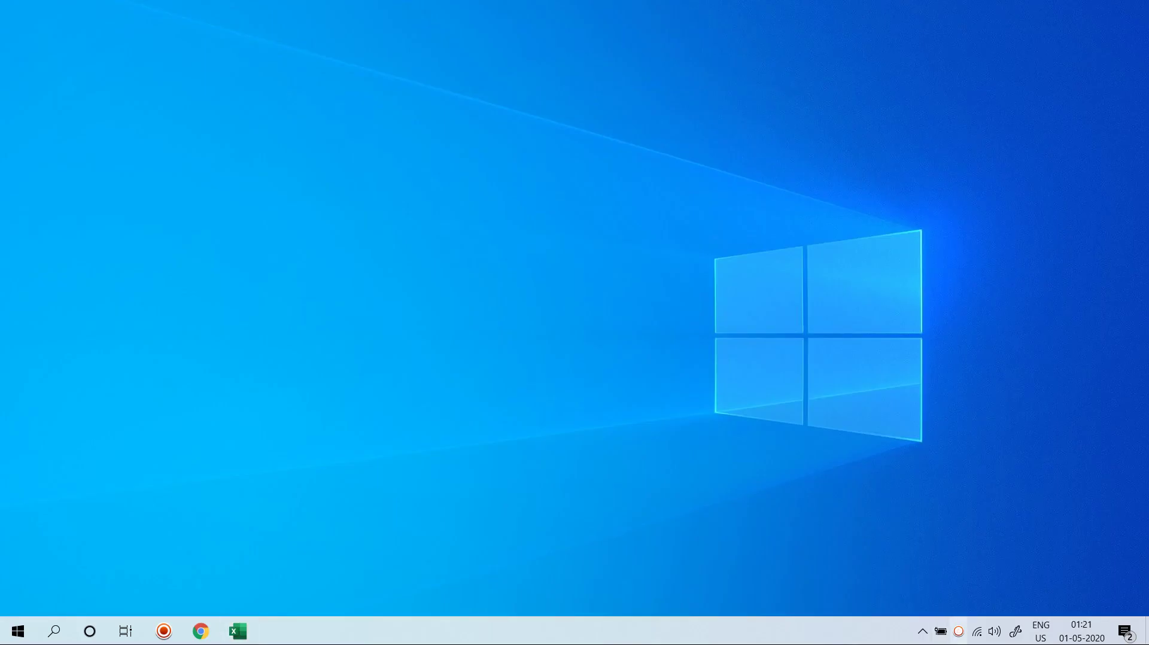